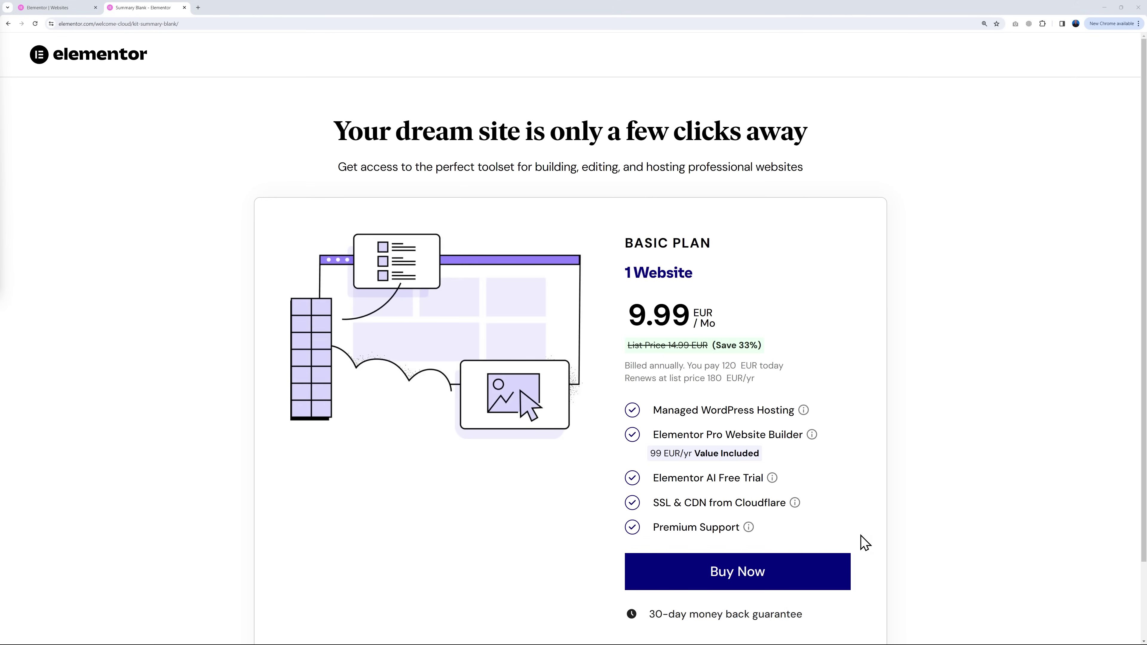
Step: Buy the Basic plan and name the new website 'Learn with Mr Web'
left_click(825, 585)
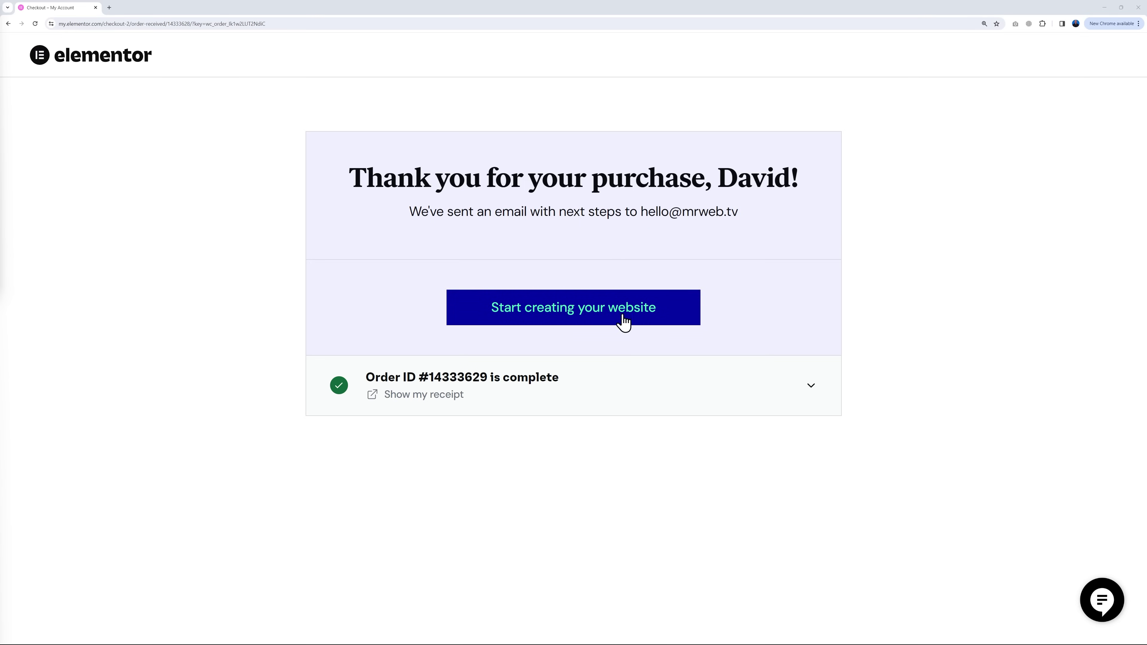
left_click(582, 318)
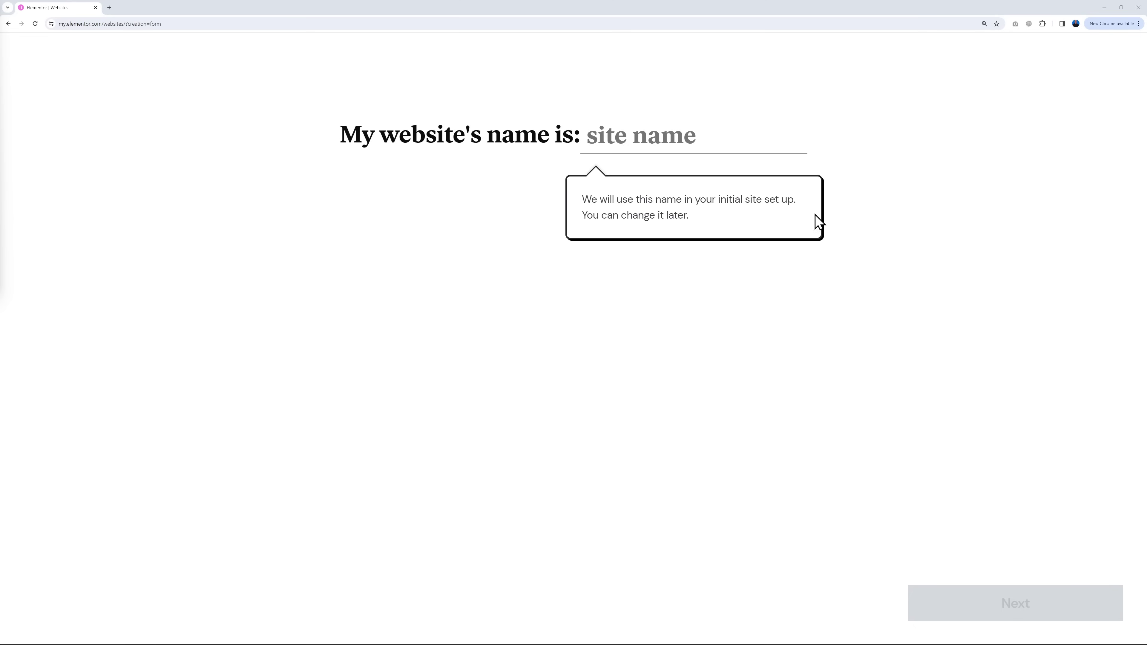
left_click(686, 145)
type("Learn with Mr Web")
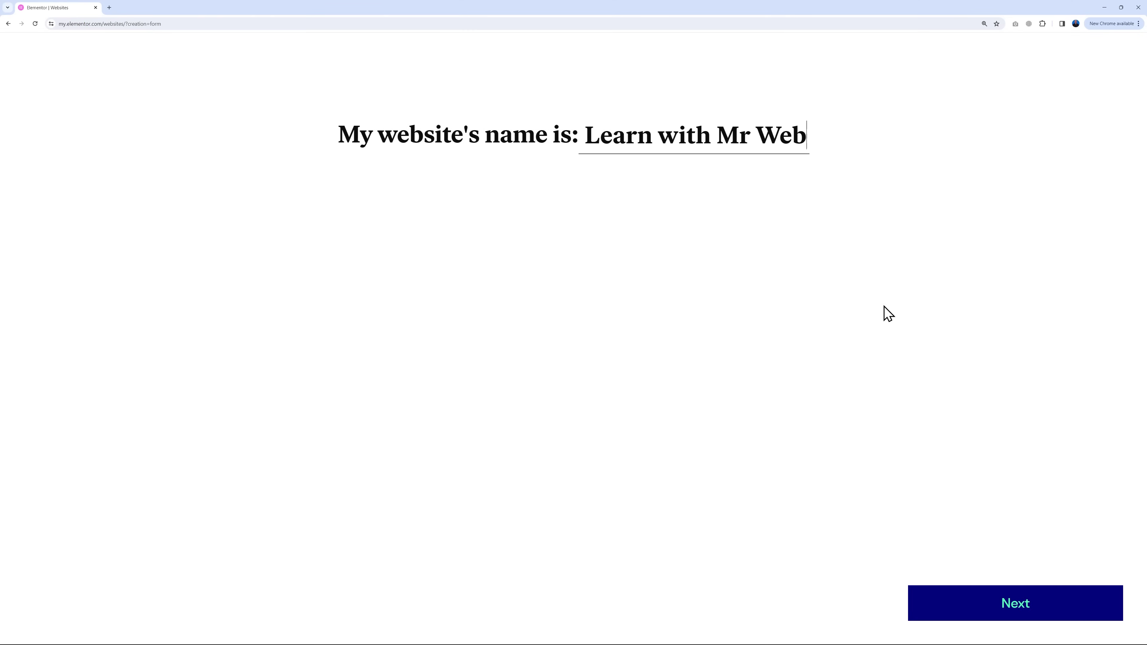
left_click(1083, 603)
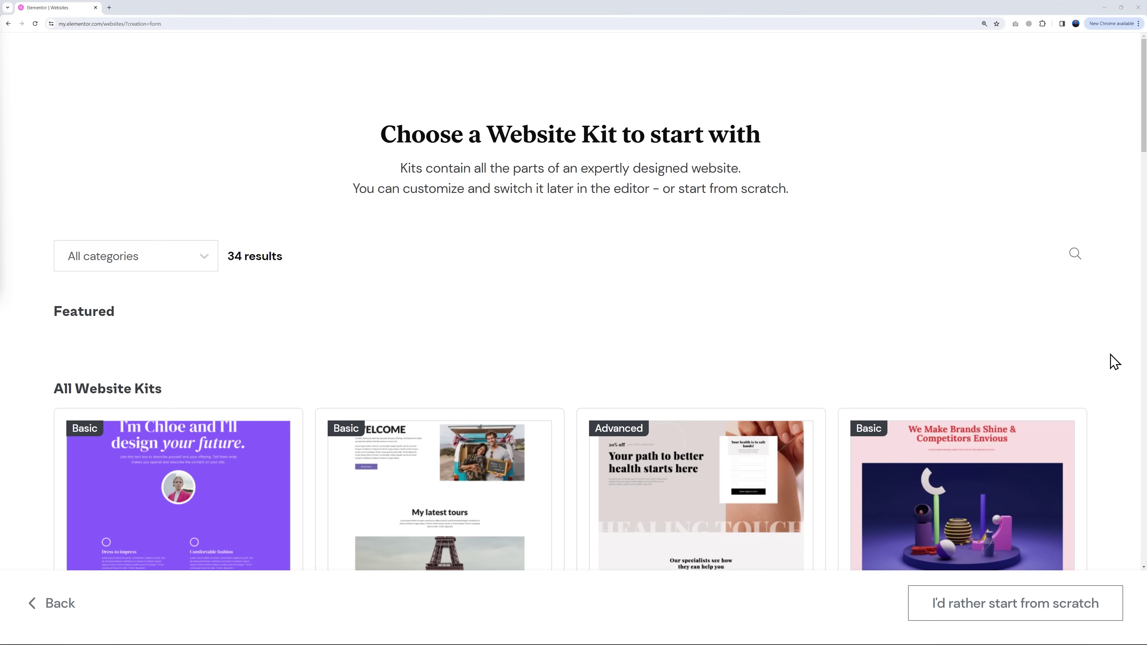
Step: Browse the kit gallery and start the site from the Digital Marketing Agency 2 kit
scroll(1127, 364, "down", 5)
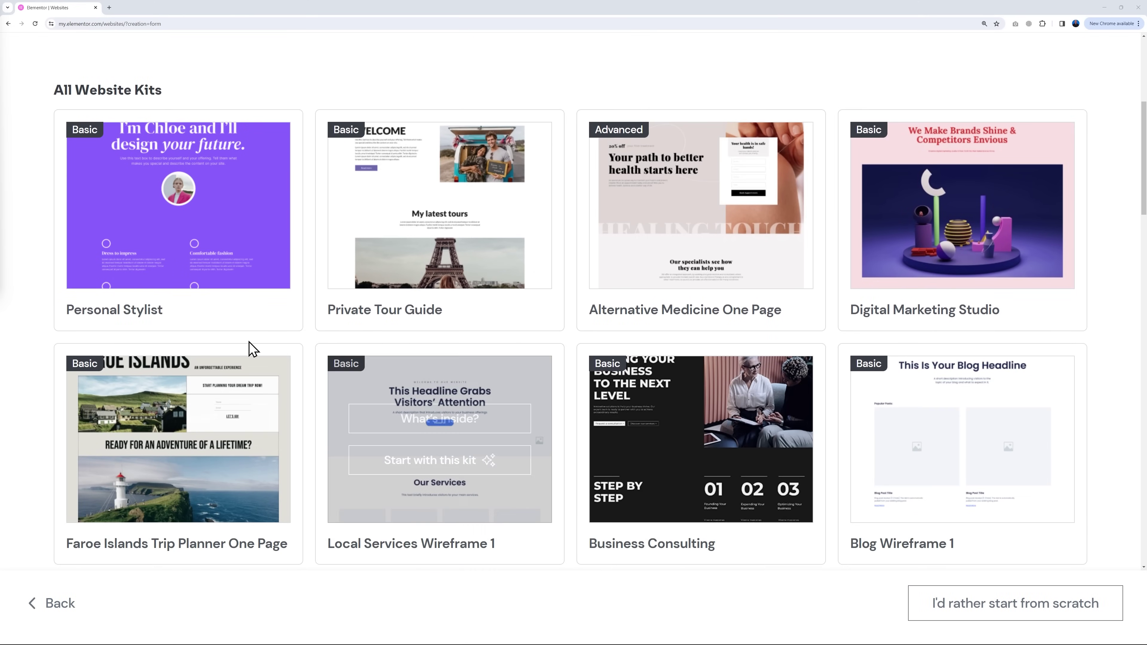
mouse_move(199, 315)
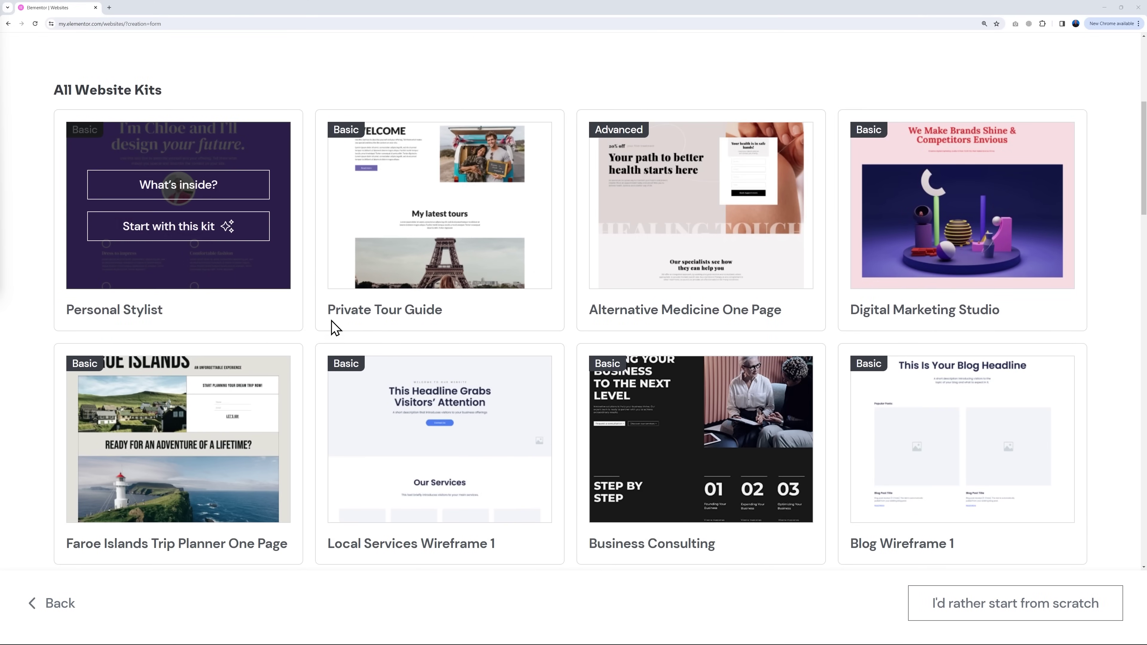
mouse_move(336, 325)
mouse_move(649, 313)
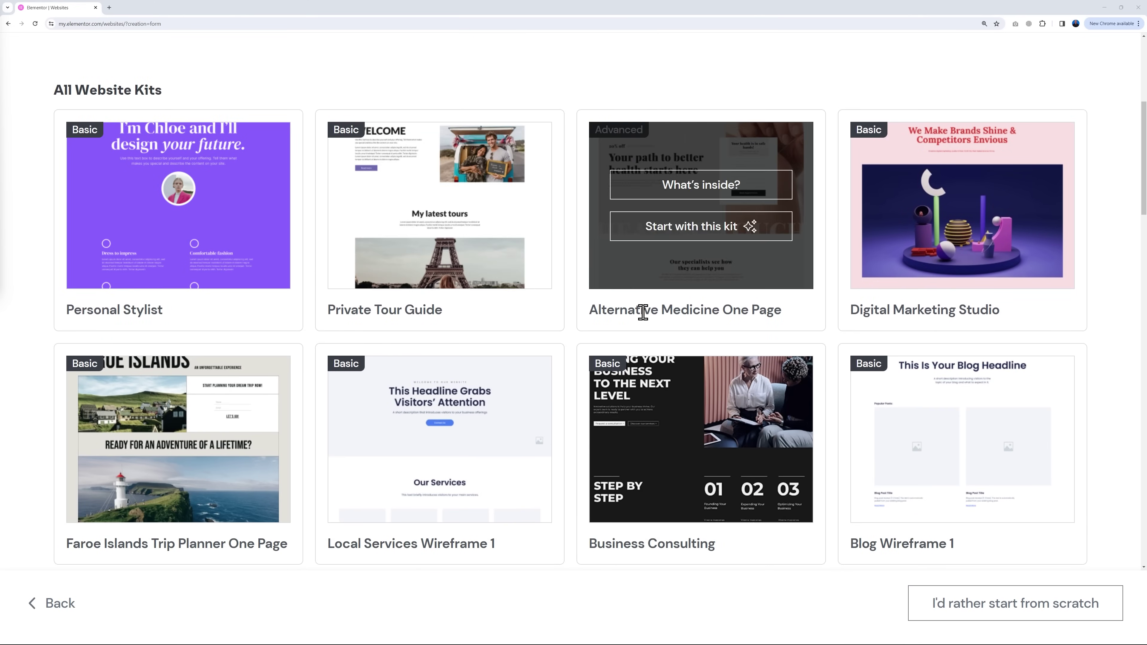
mouse_move(1053, 322)
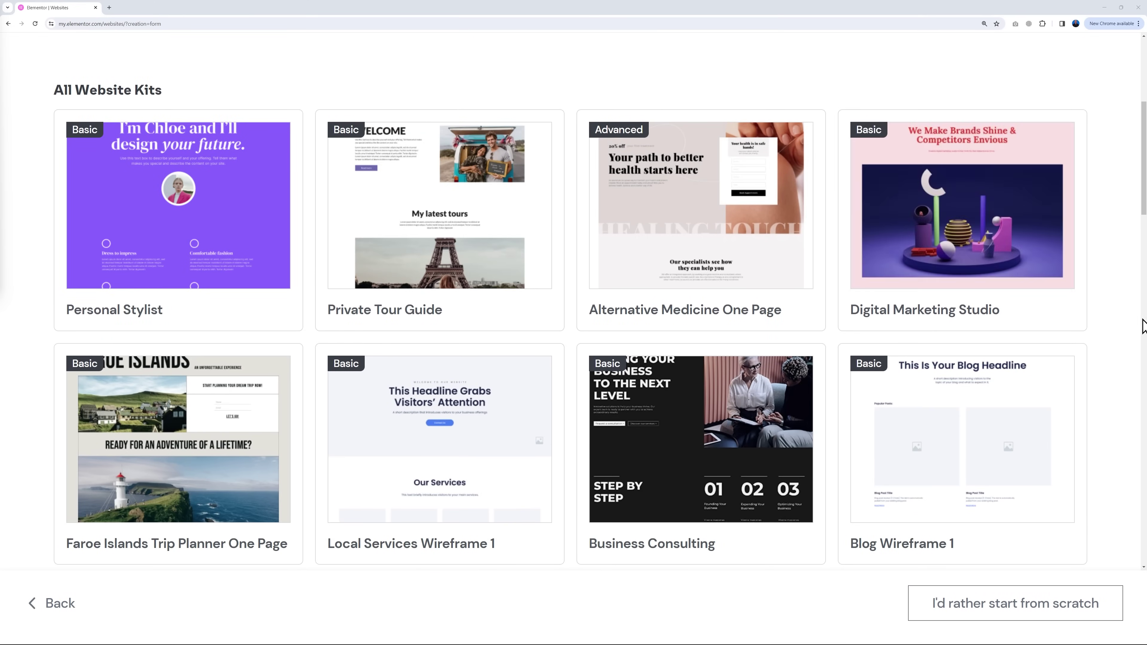
scroll(1132, 333, "down", 5)
mouse_move(786, 324)
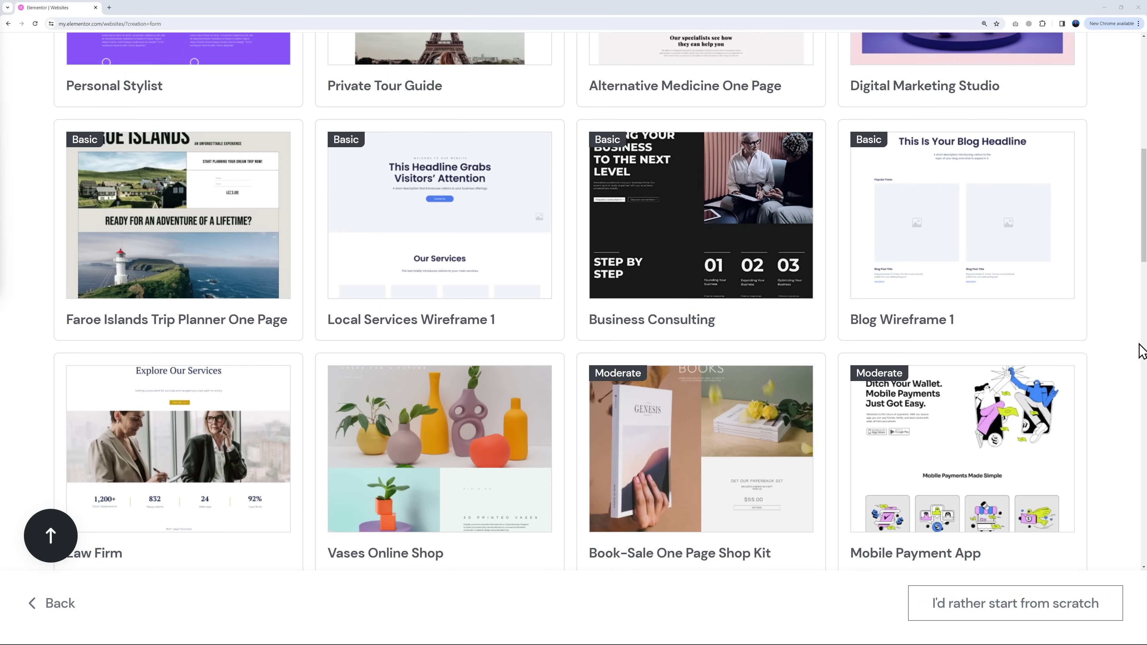
scroll(1140, 351, "down", 8)
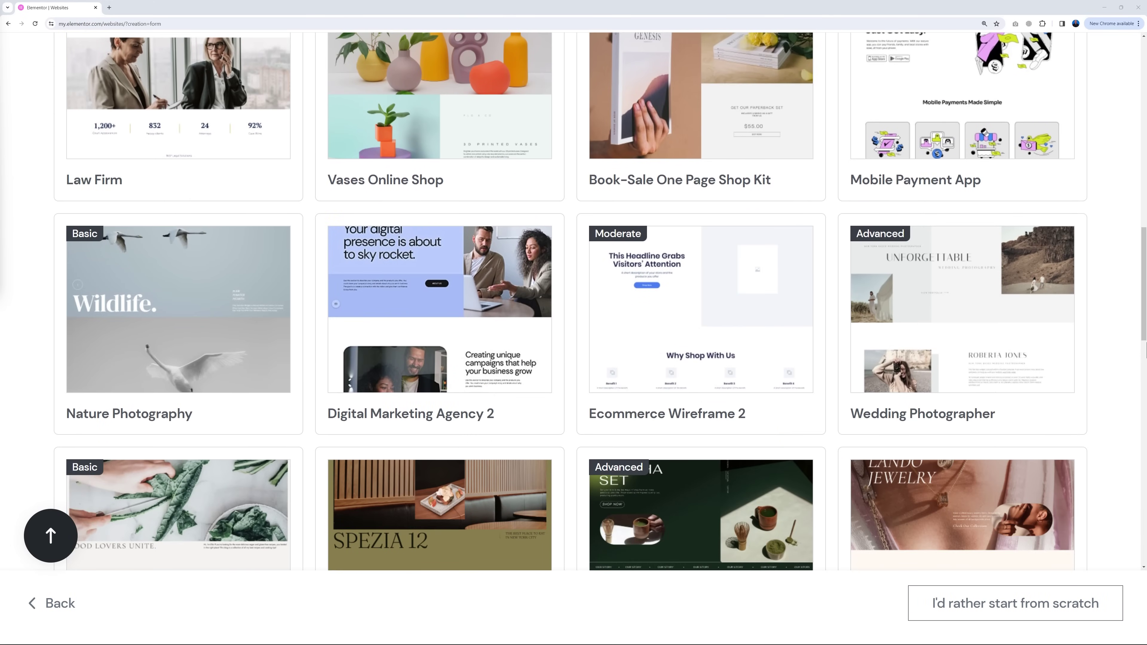
scroll(1146, 344, "down", 5)
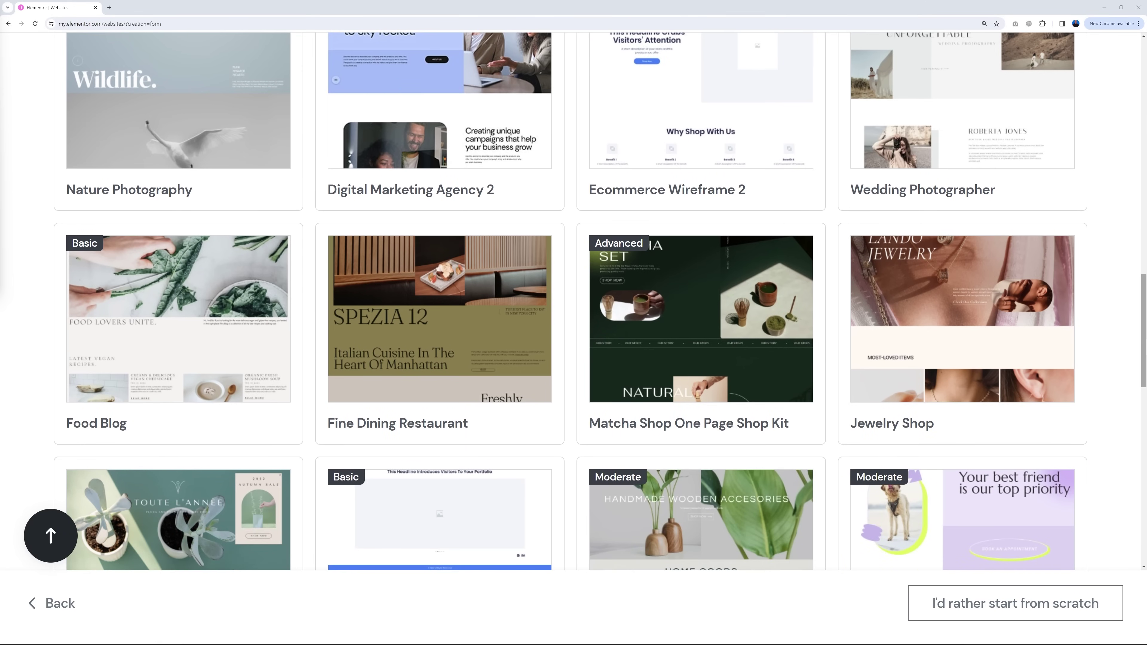
scroll(1132, 367, "down", 10)
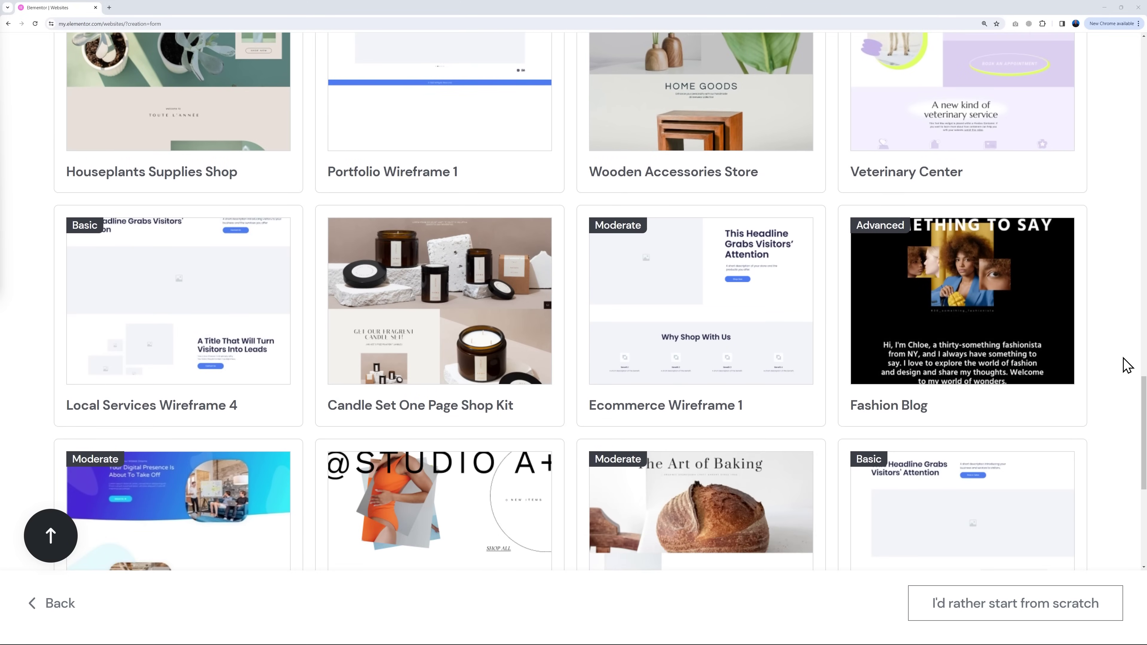
scroll(1127, 365, "up", 4)
scroll(1127, 366, "up", 8)
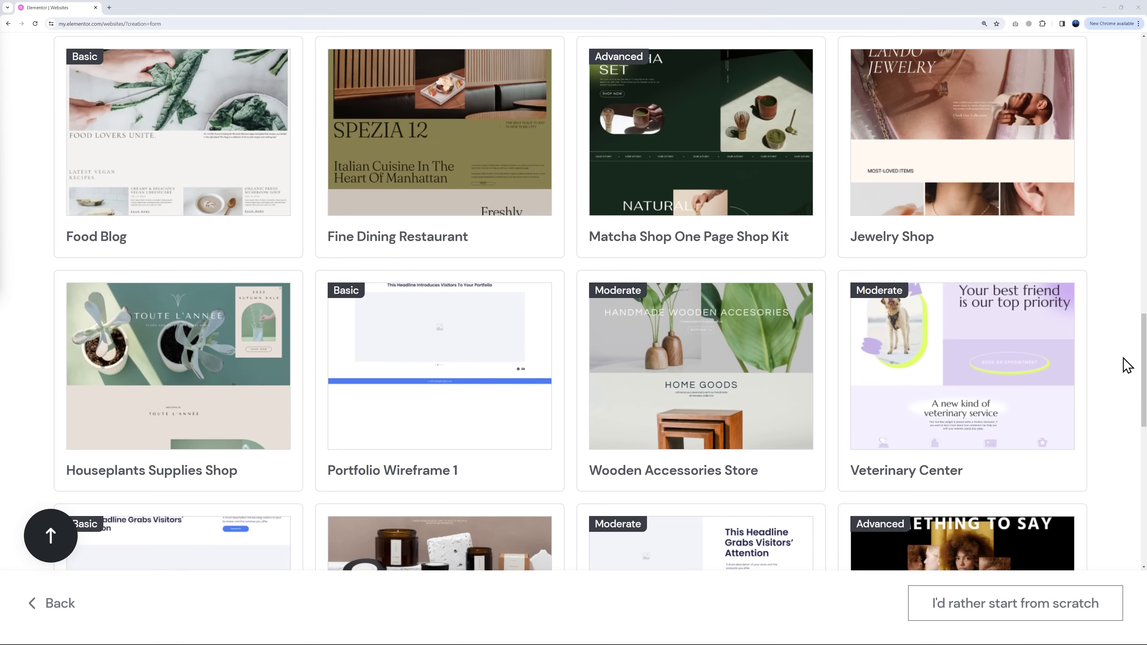
scroll(1127, 365, "up", 1)
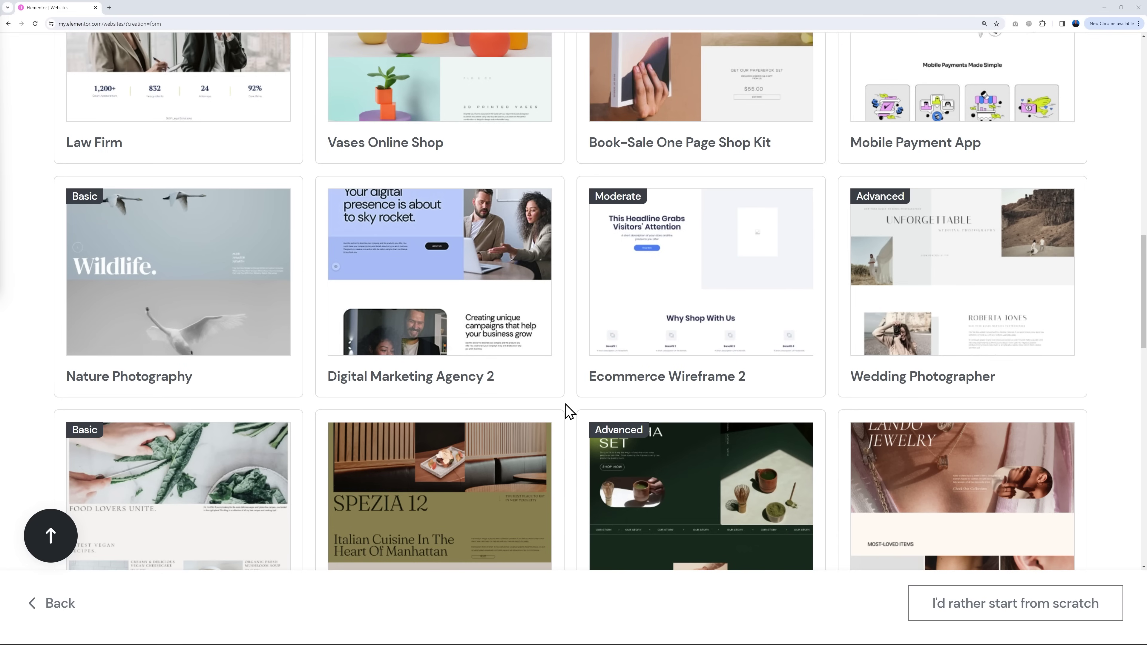
mouse_move(475, 342)
left_click(400, 304)
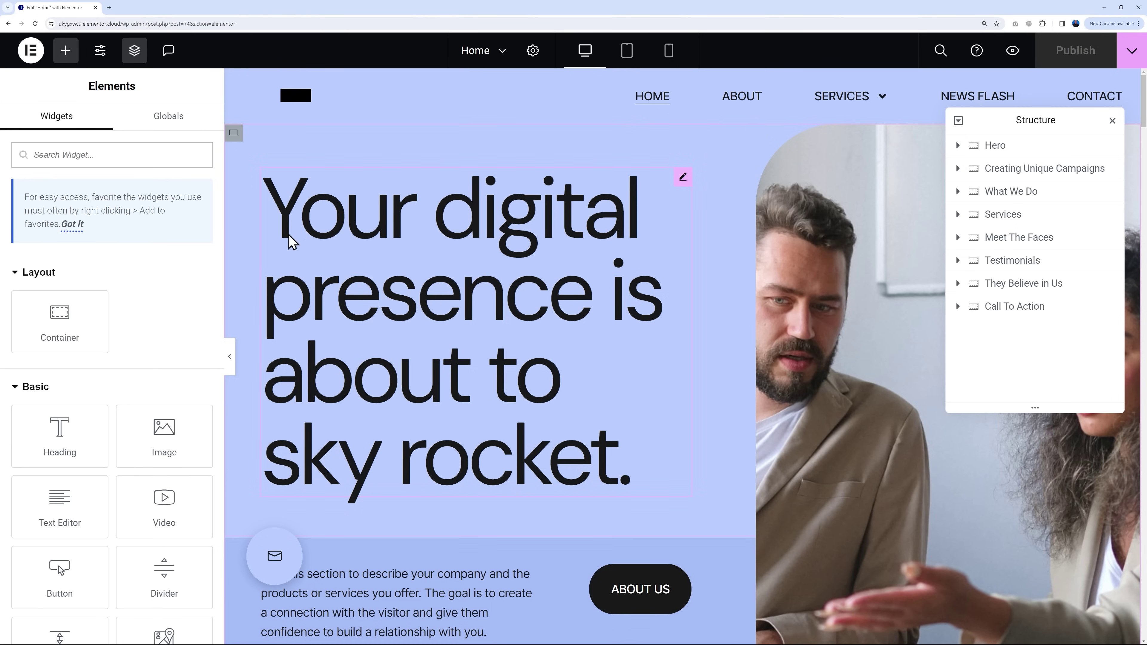
scroll(192, 295, "down", 5)
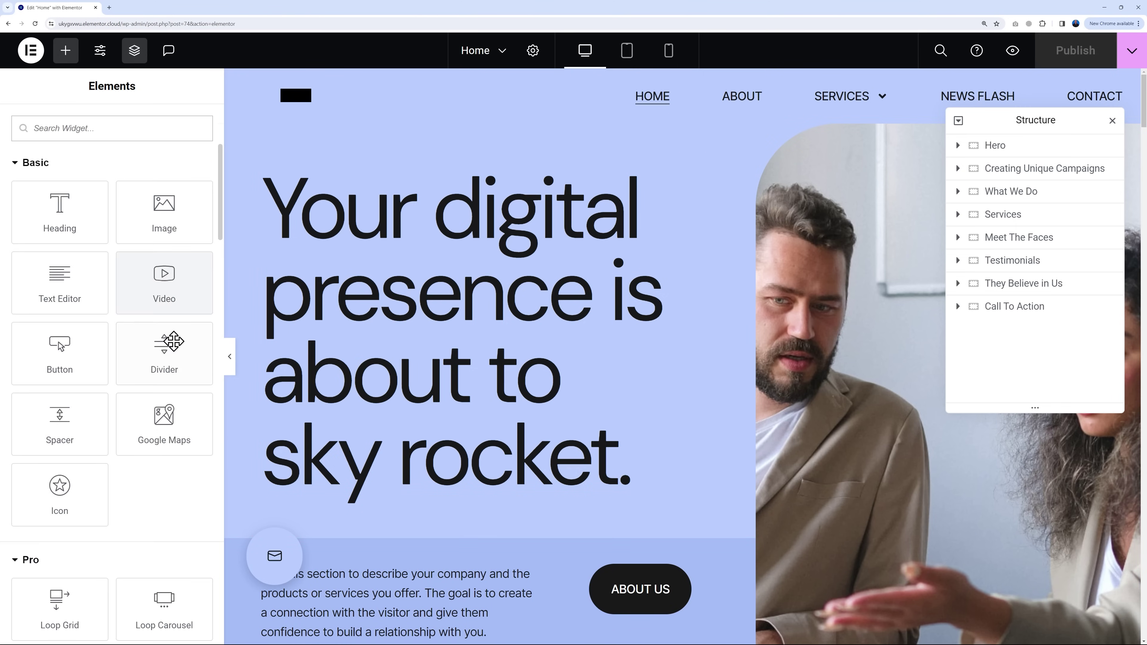
scroll(174, 358, "up", 5)
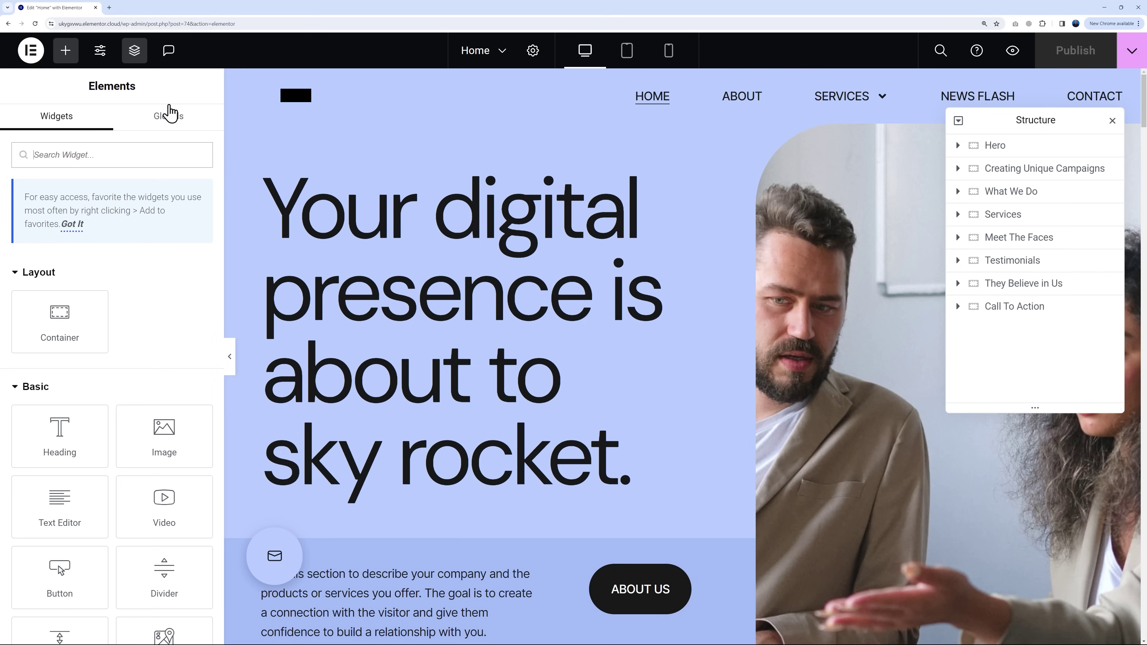
left_click(135, 59)
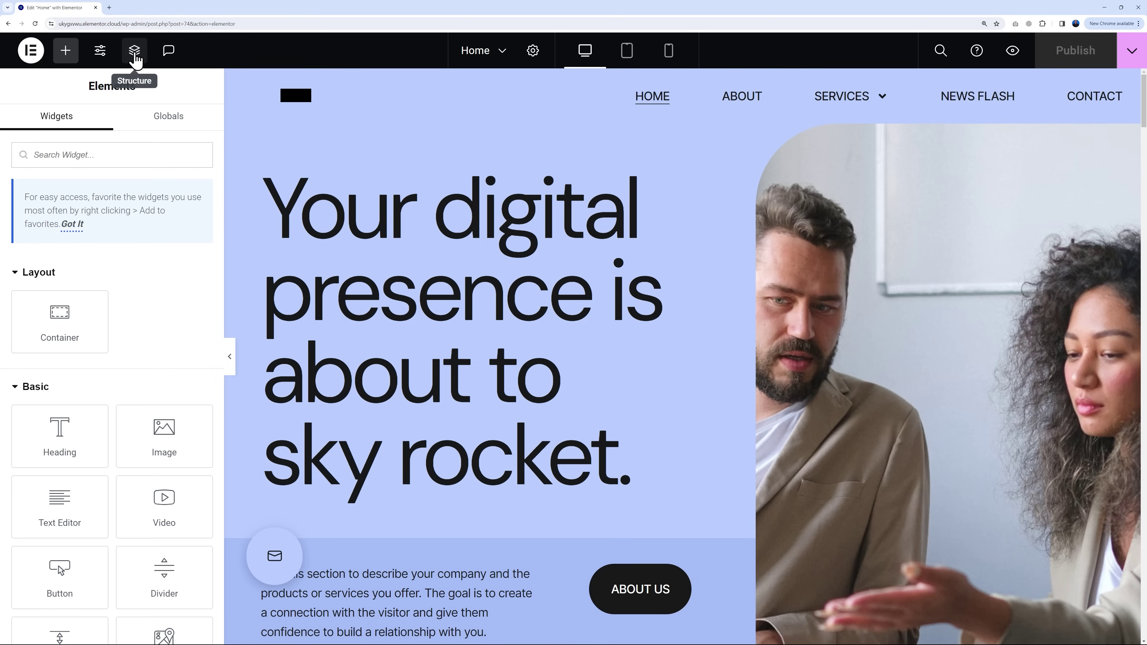
left_click(133, 58)
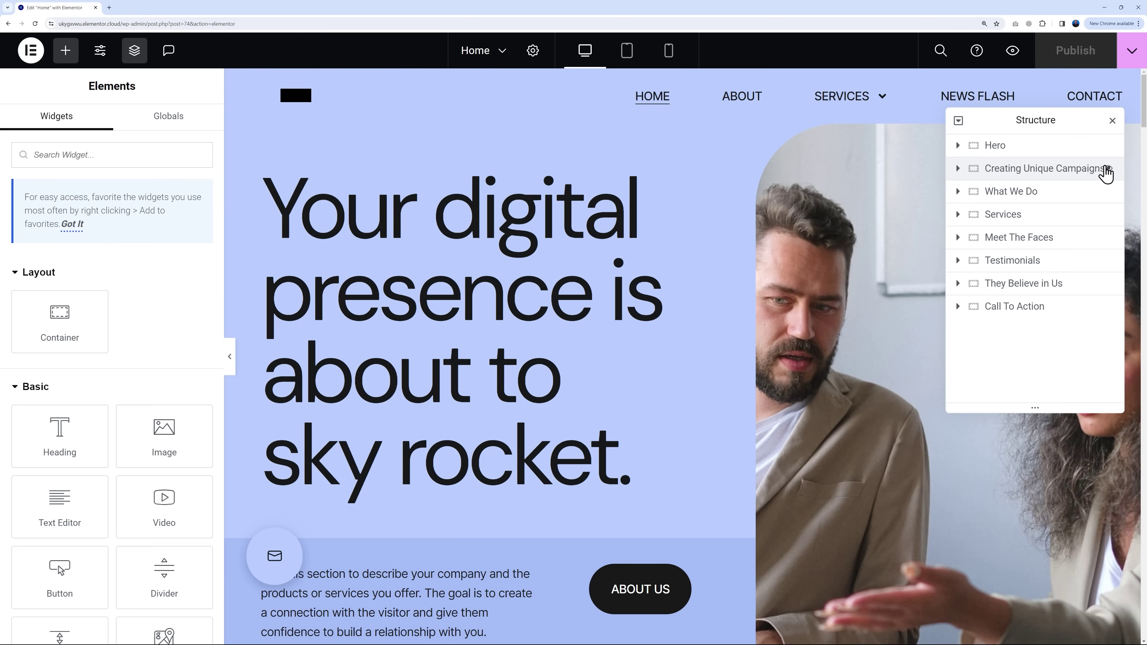
left_click(1020, 199)
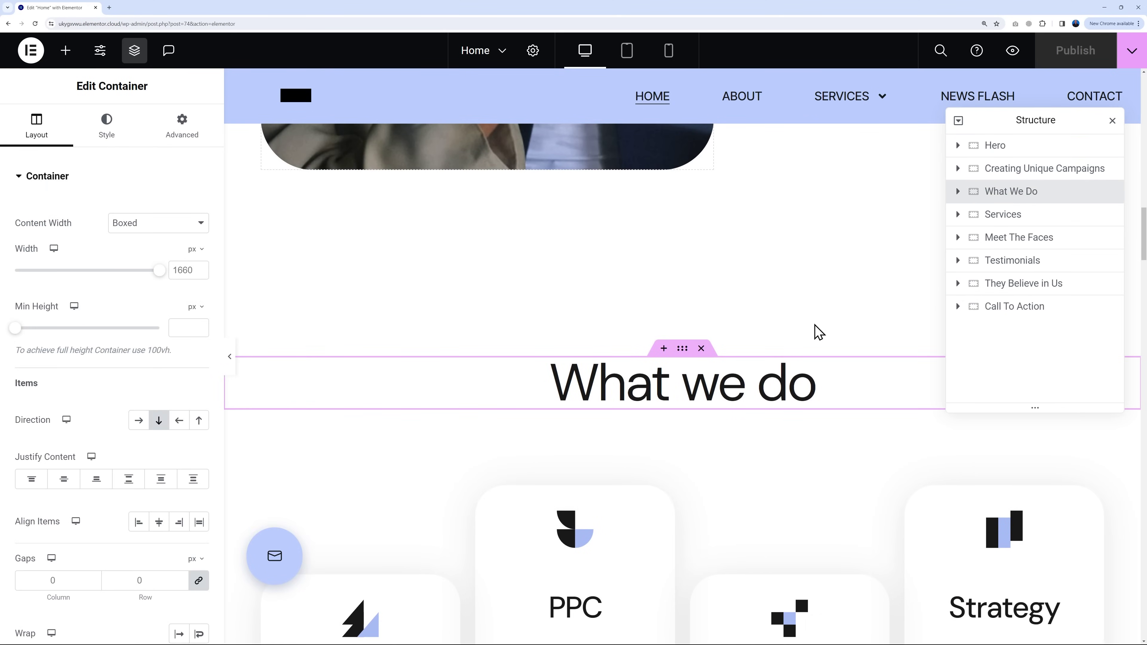
scroll(831, 332, "down", 7)
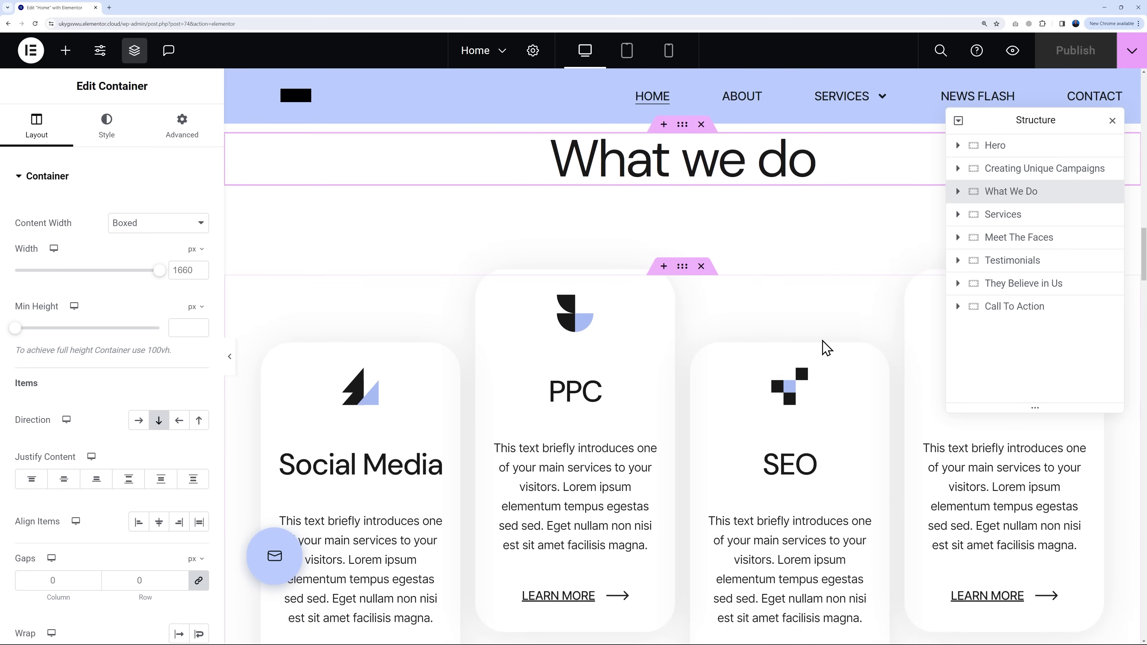
scroll(824, 342, "up", 2)
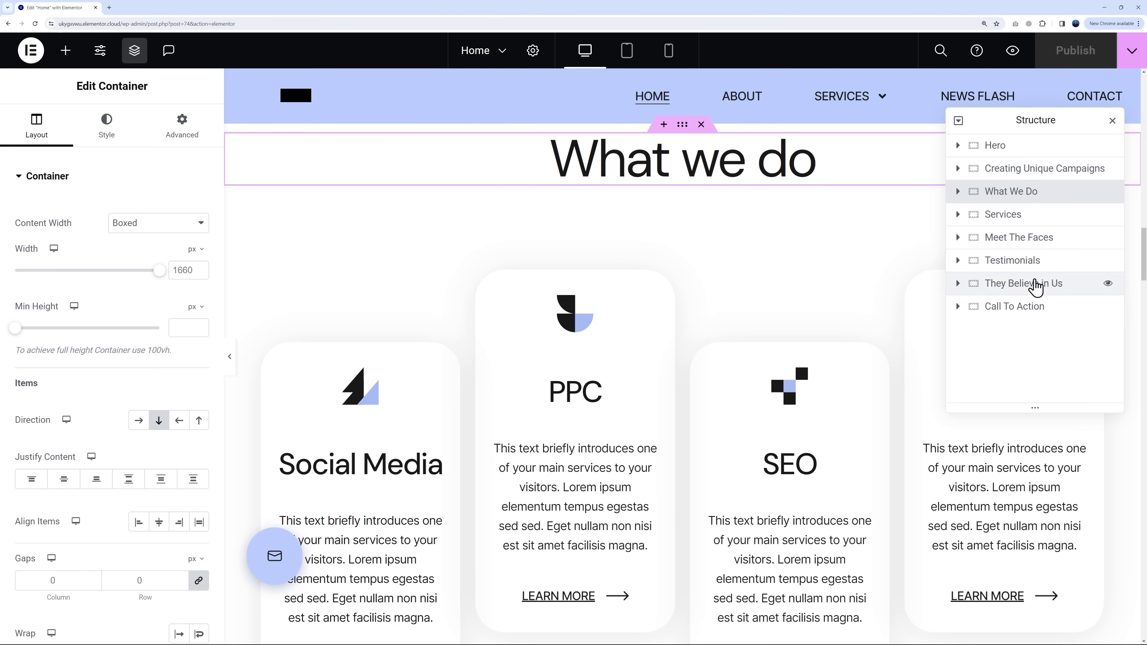
left_click(996, 145)
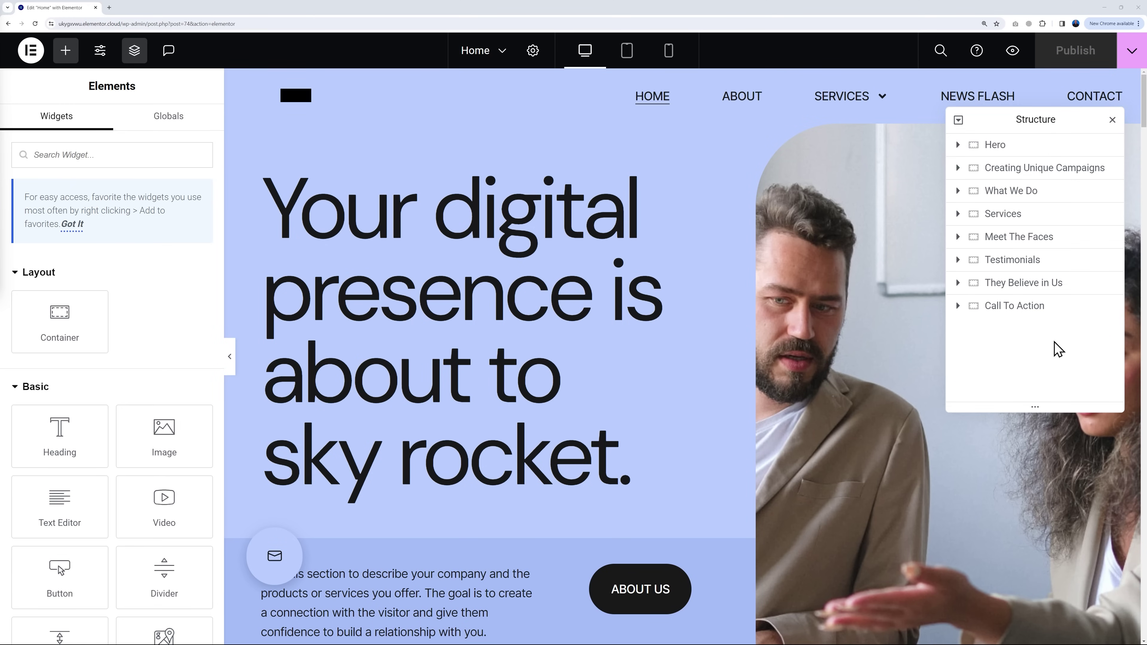
Step: Swap Testimonials and Meet The Faces in Structure and back, then delete Meet The Faces
left_click_drag(1005, 269, 1033, 264)
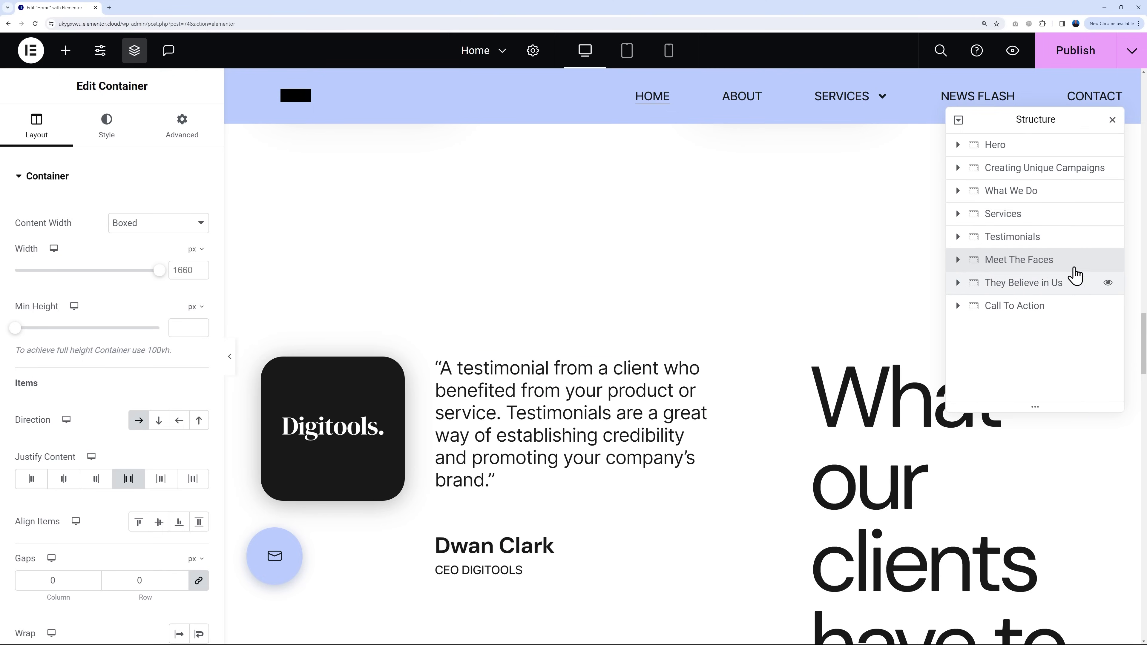
mouse_move(1025, 262)
left_mouse_down()
mouse_move(1026, 245)
mouse_move(1006, 250)
left_mouse_up()
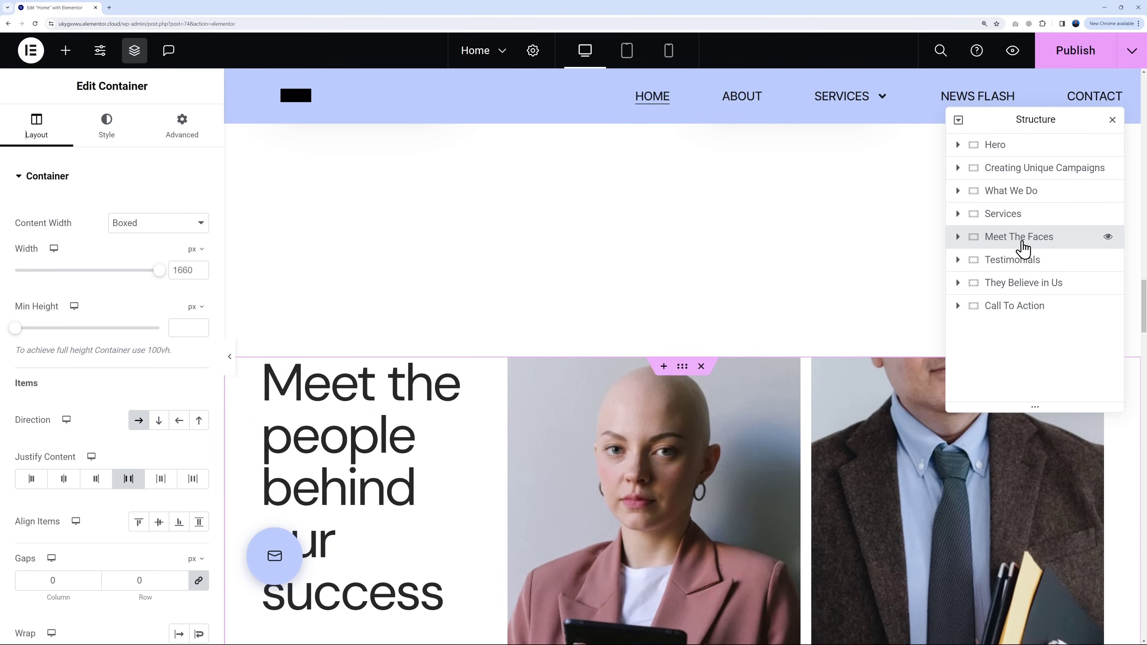
right_click(1053, 243)
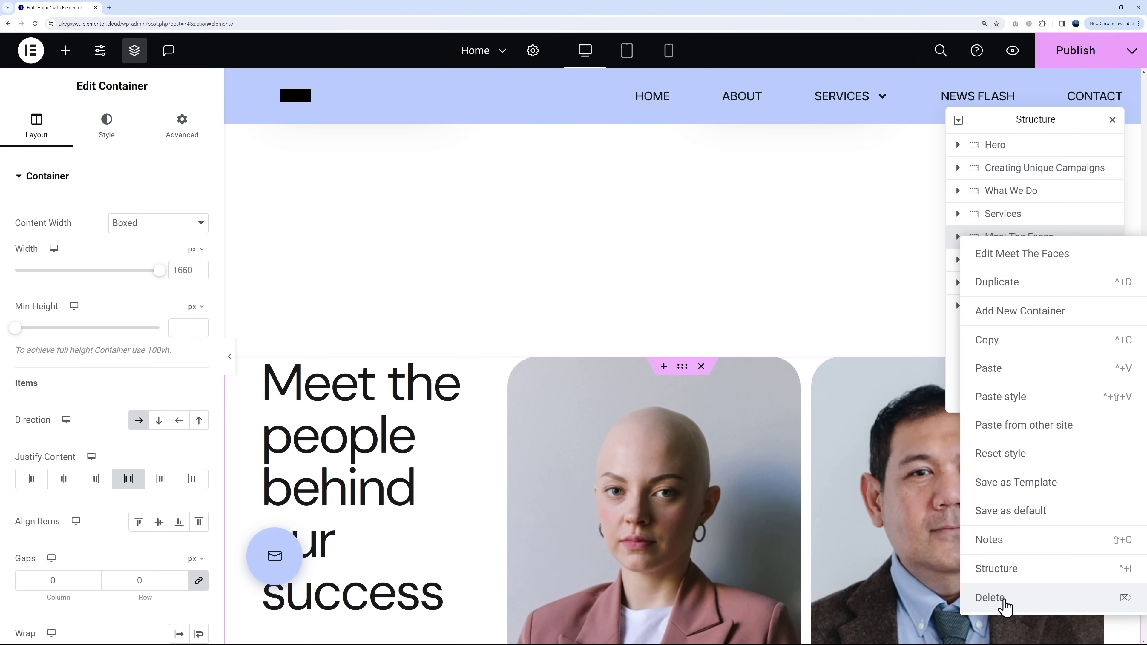
left_click(1002, 600)
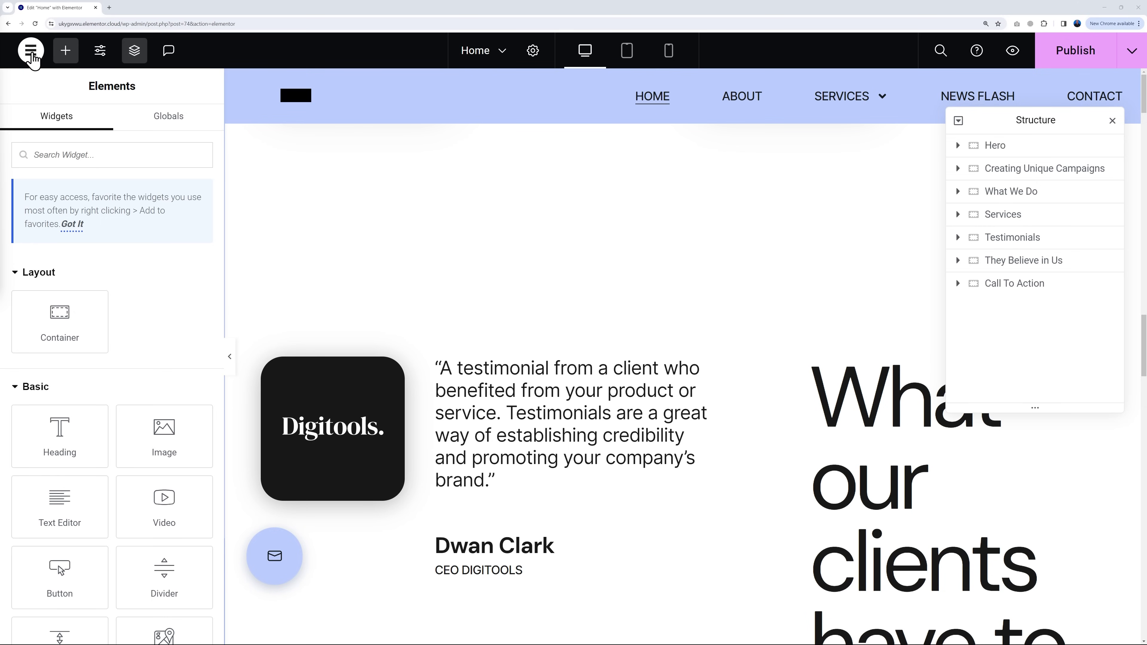
Step: Restore Meet The Faces via the History 'Editing Started' entry and select the Hero section
left_click(32, 55)
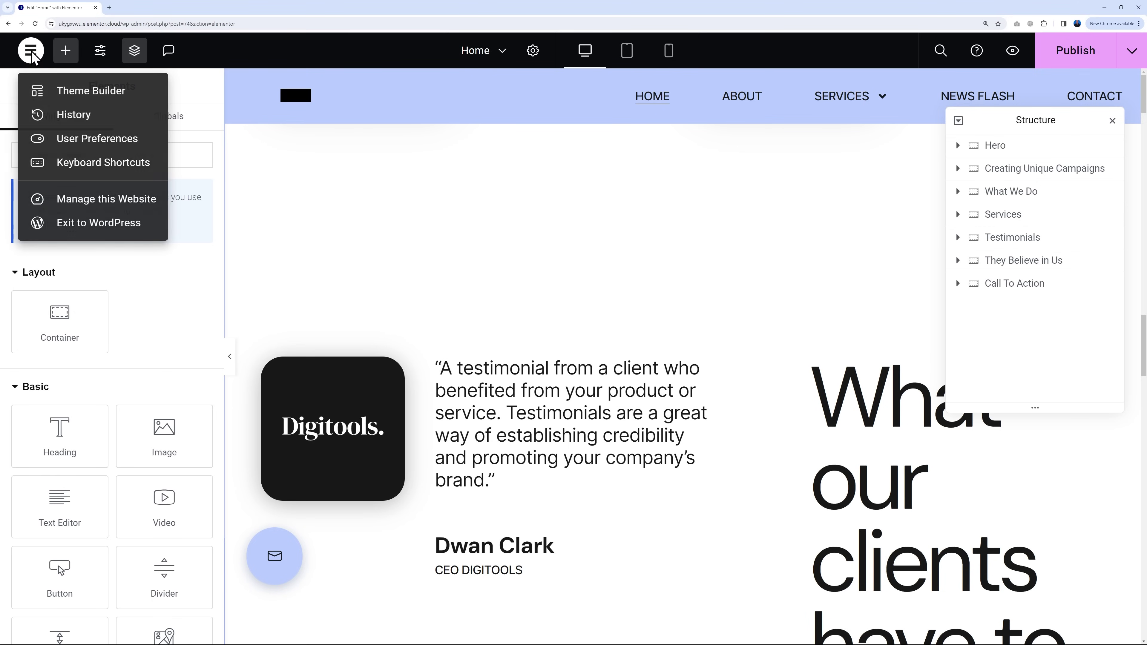
left_click(77, 118)
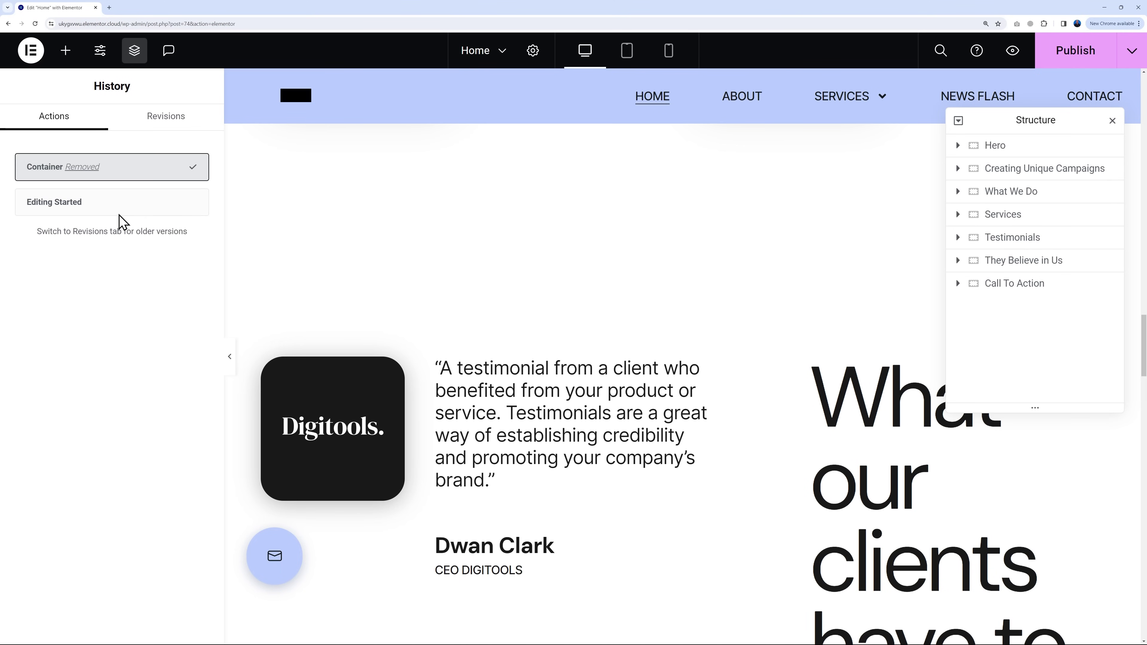
left_click(85, 206)
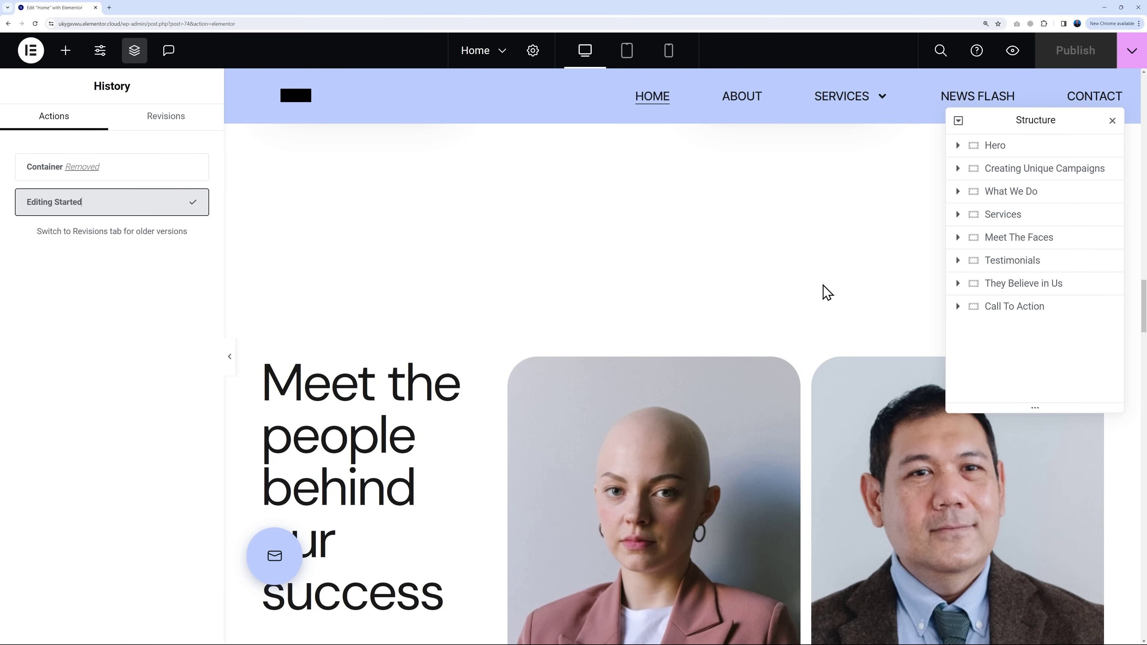
left_click(1002, 152)
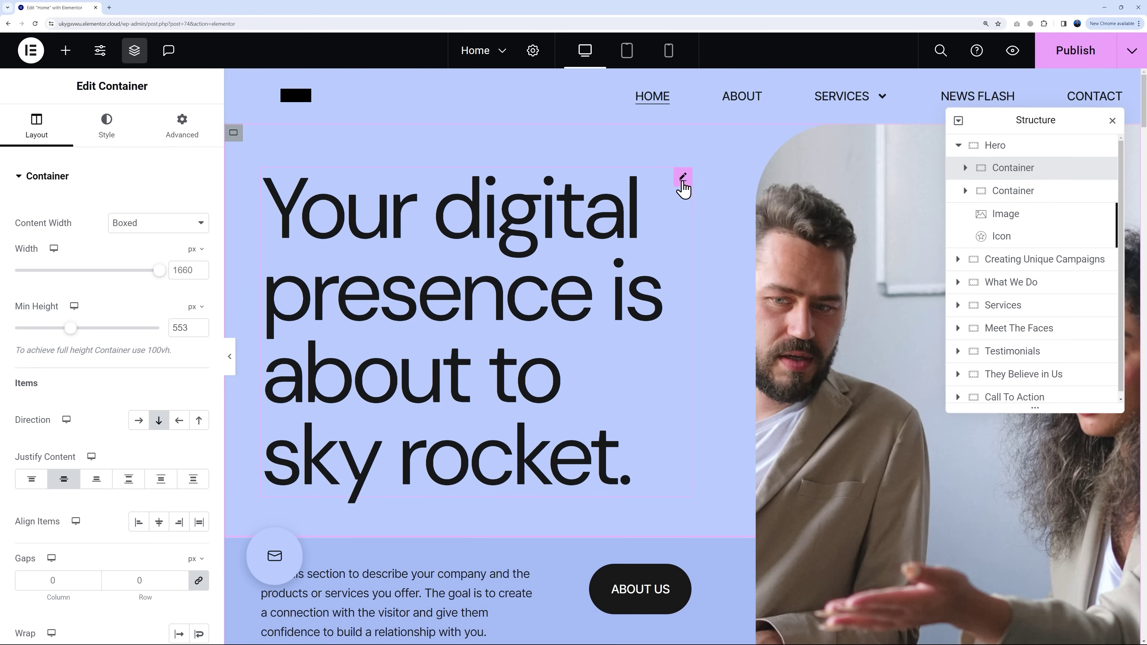
left_click(682, 180)
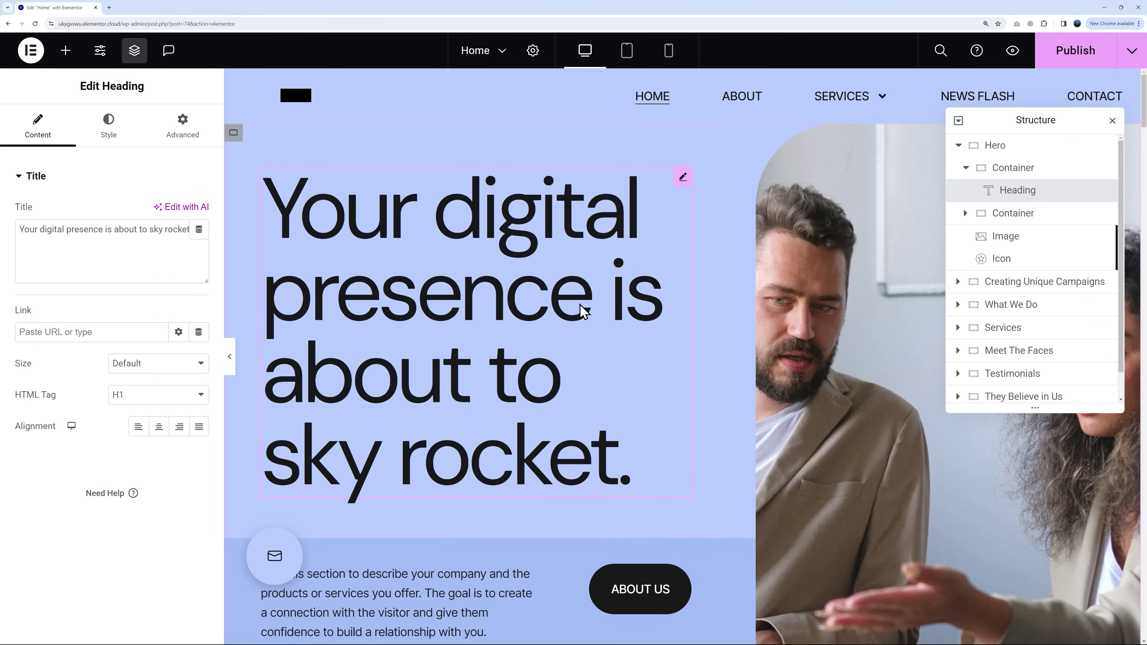
scroll(582, 308, "down", 5)
left_click(682, 317)
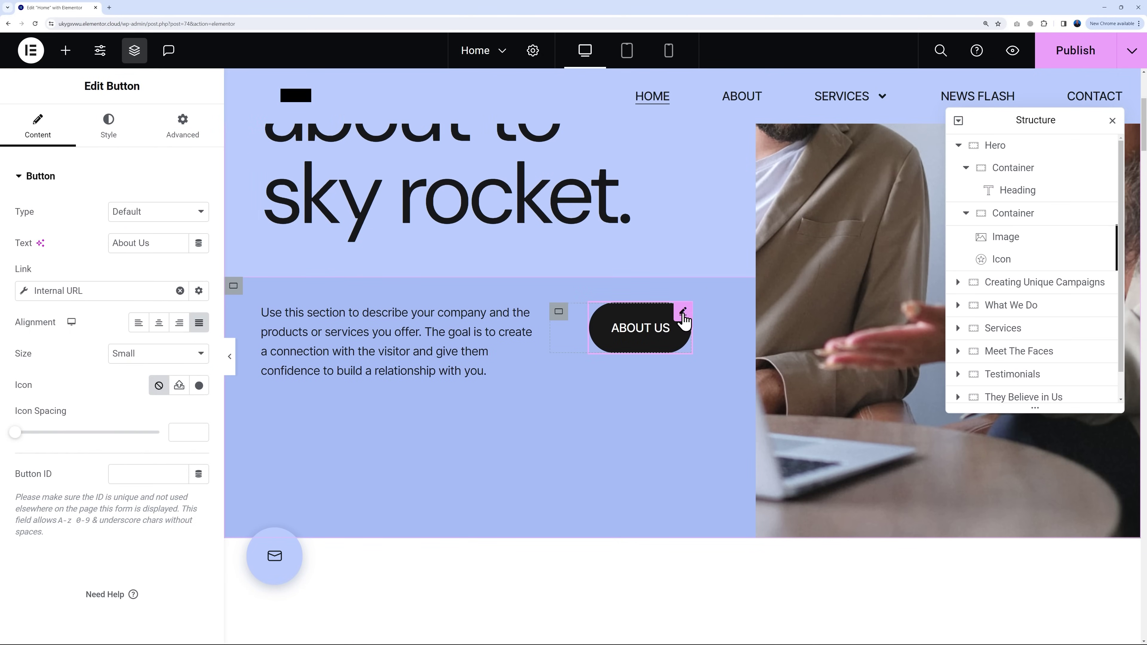
scroll(636, 322, "up", 5)
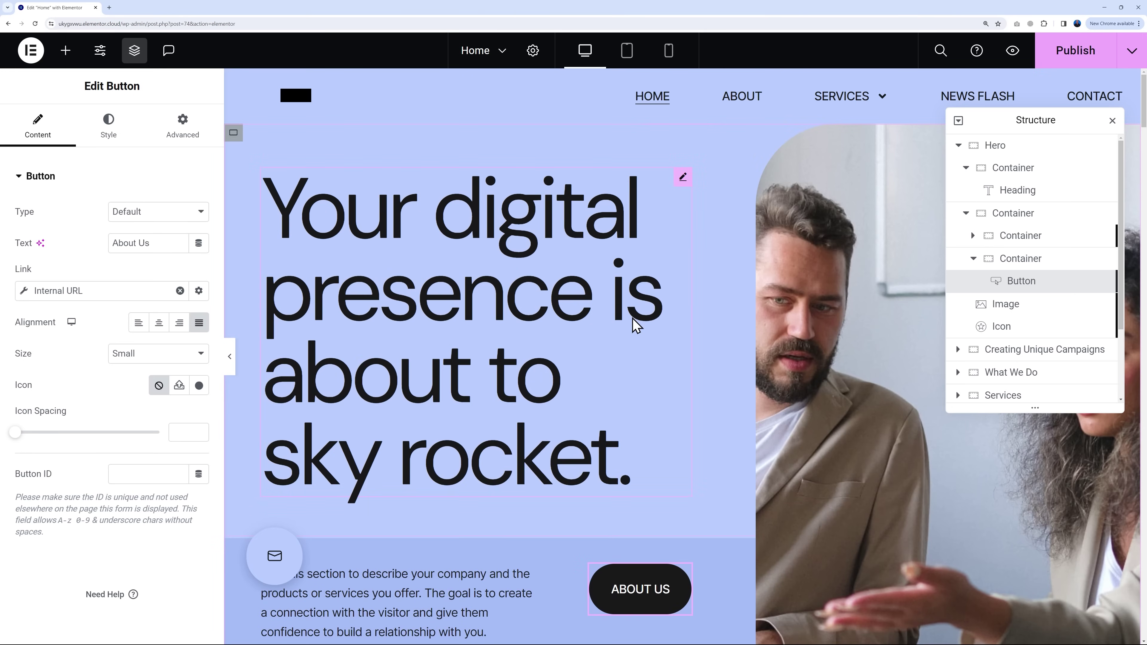
left_click(856, 253)
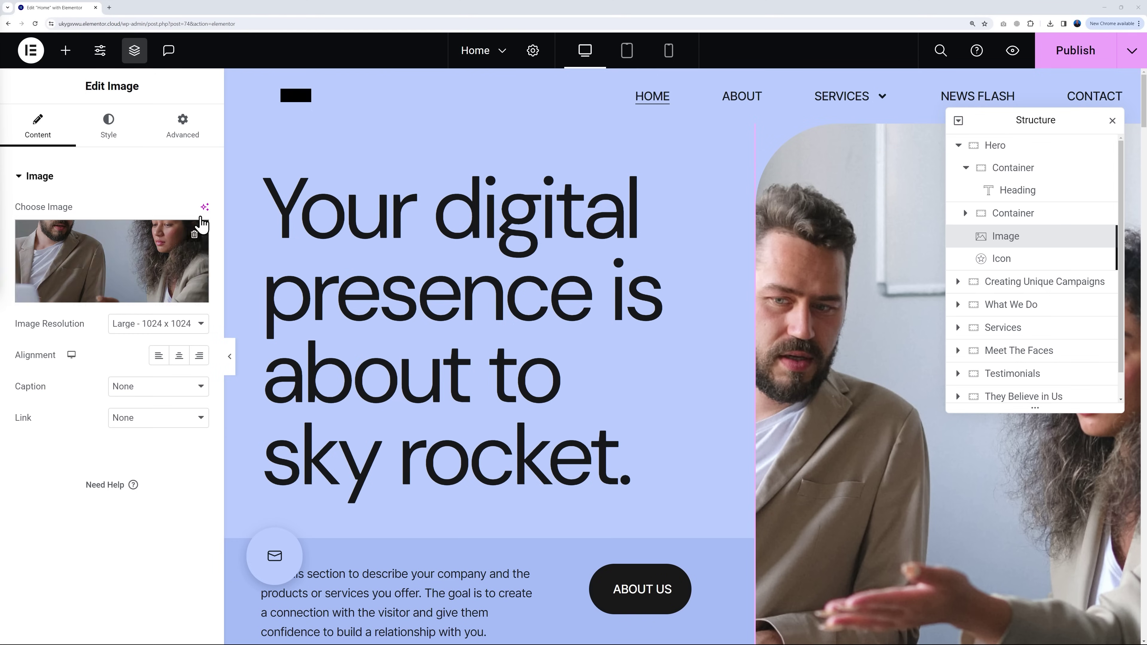
mouse_move(112, 239)
left_click(109, 131)
left_click(182, 128)
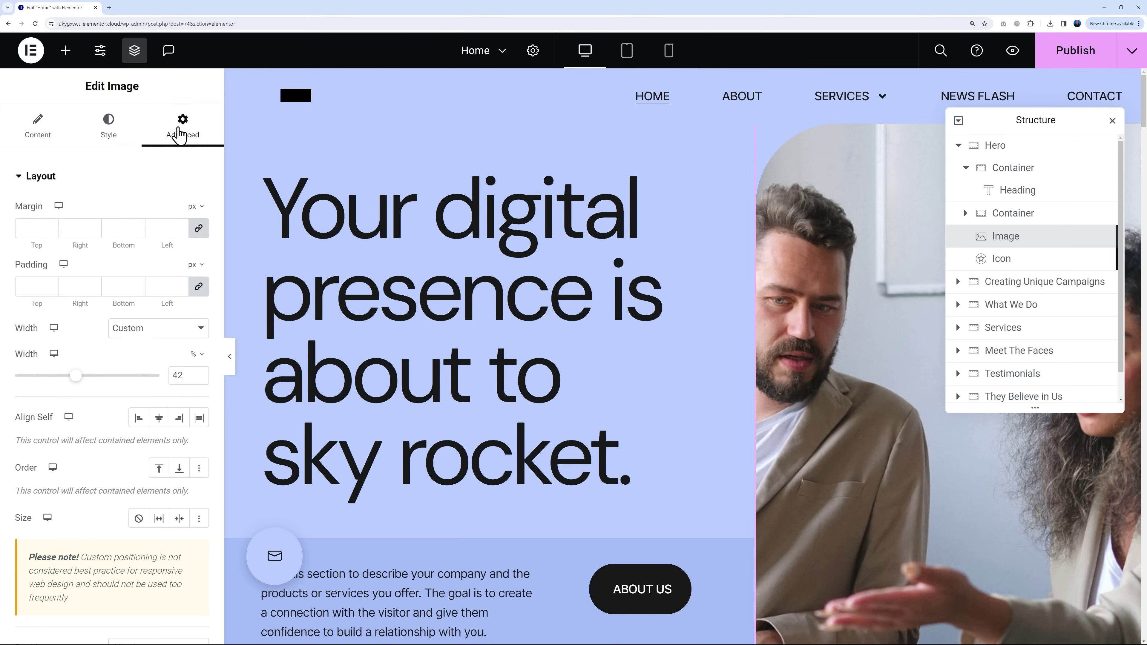
left_click(680, 183)
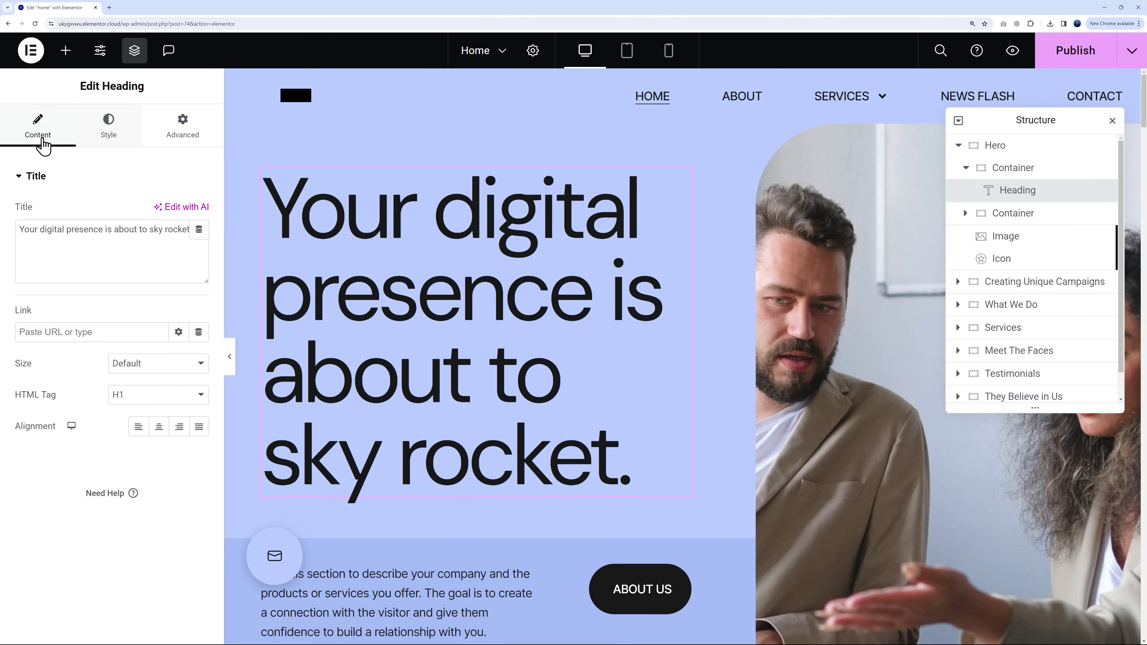
left_click(110, 142)
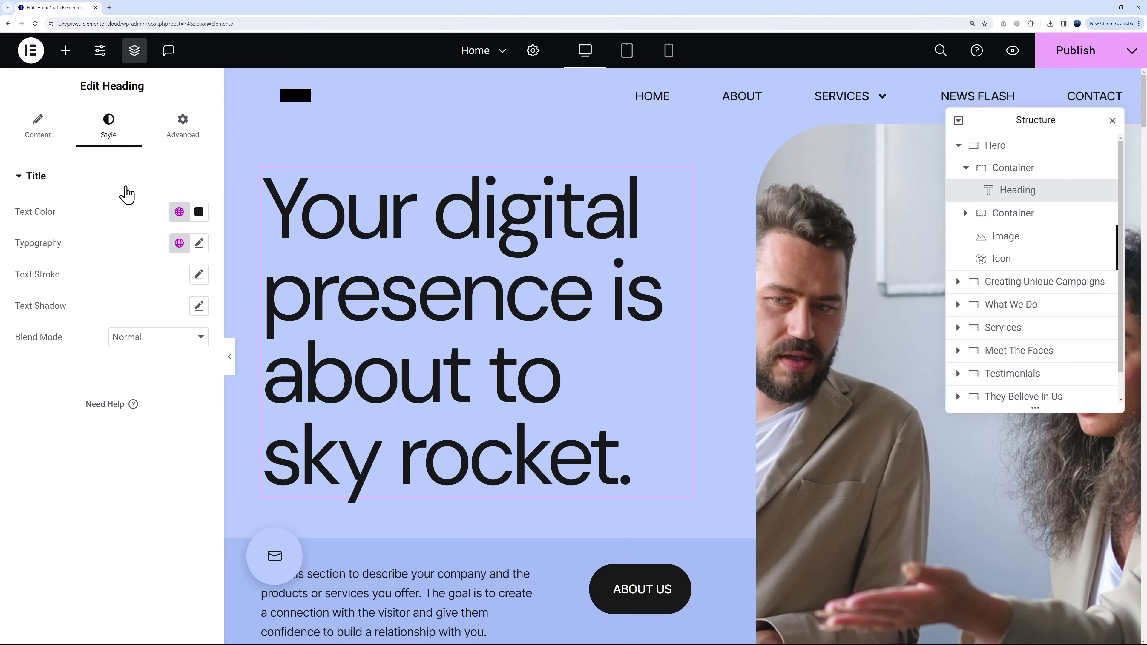
left_click(38, 140)
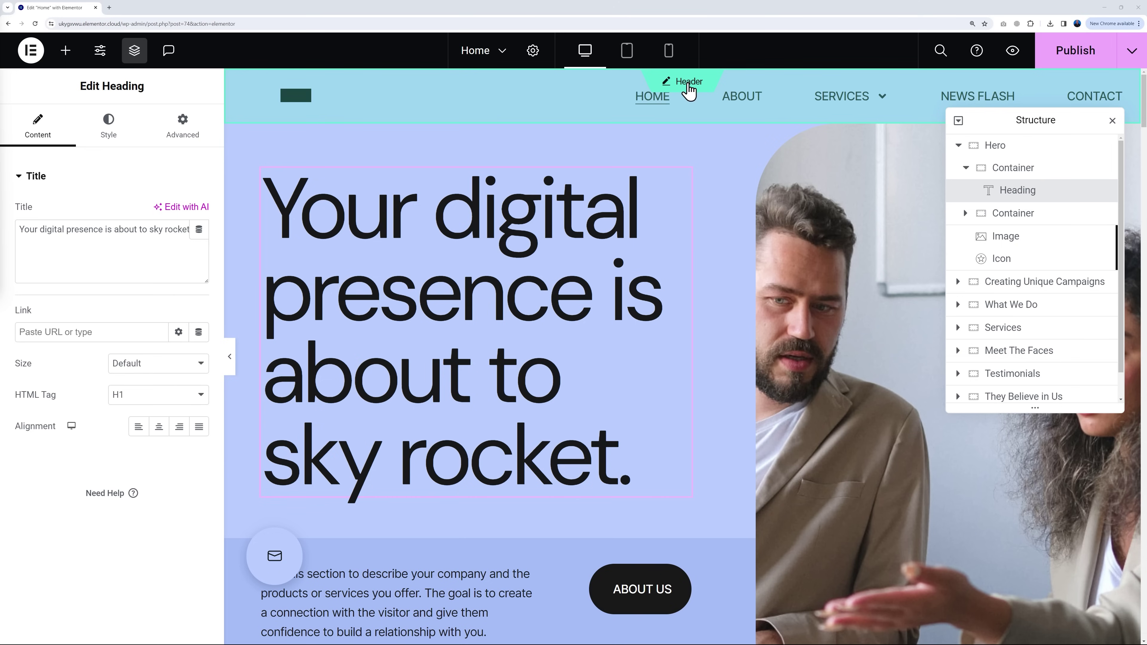
Step: Save the Home page, select the header's Site Logo, and bring up Site Identity
left_click(689, 91)
left_click(696, 381)
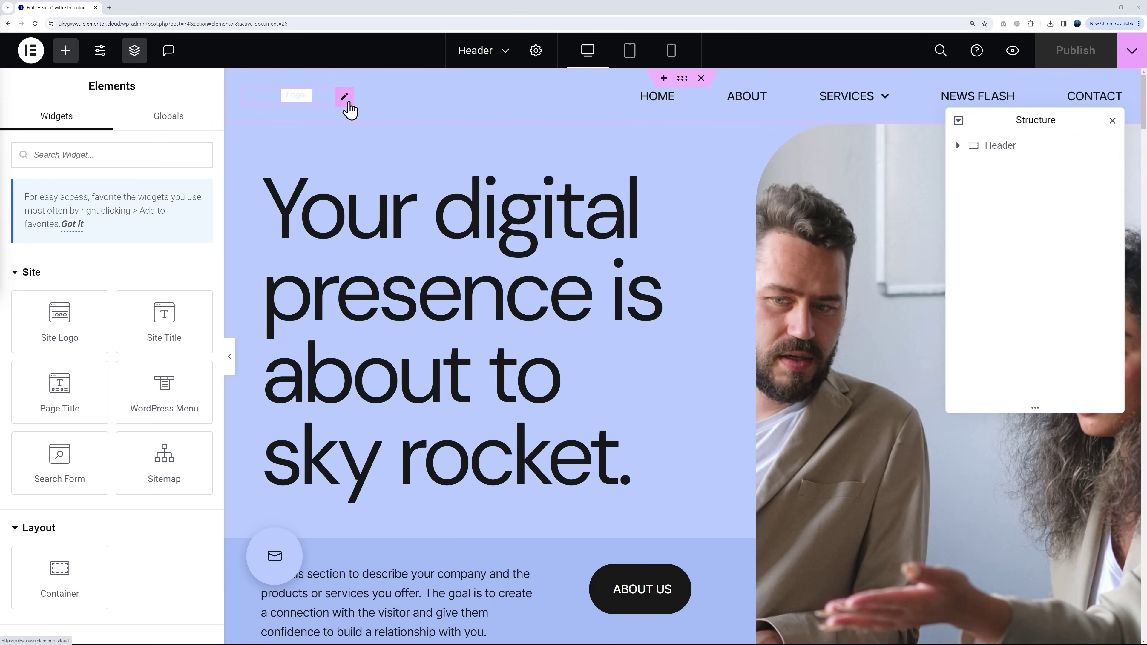
left_click(345, 98)
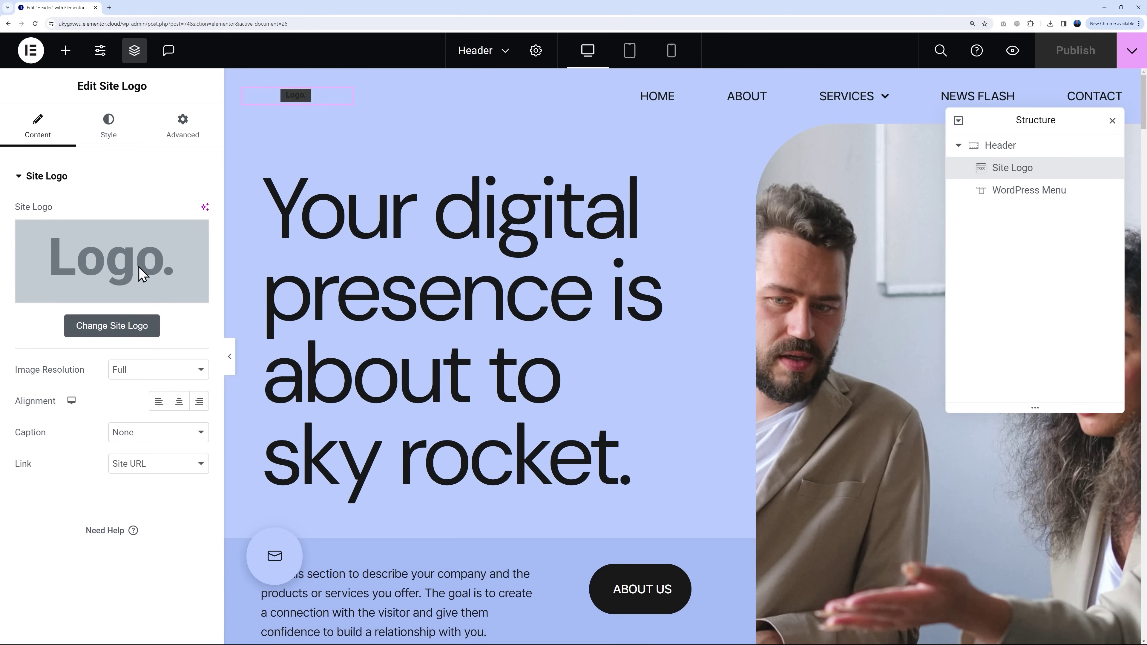
left_click(124, 331)
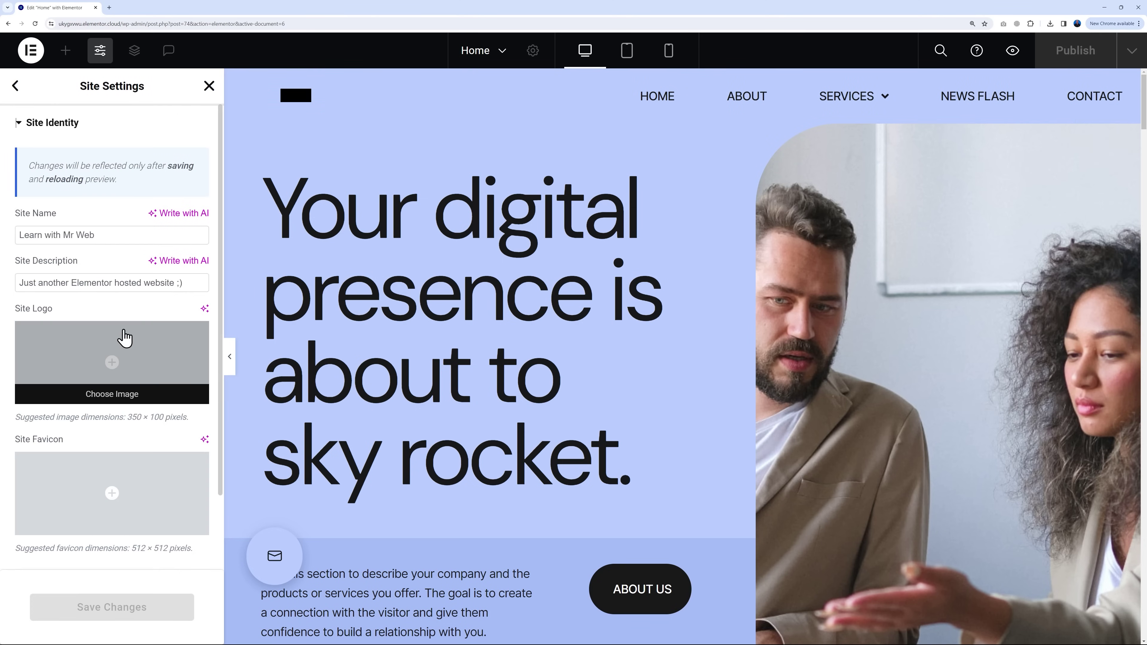
Step: Upload logo.png and the yellow mic image, and set the Podcast logo as site logo
left_click(117, 363)
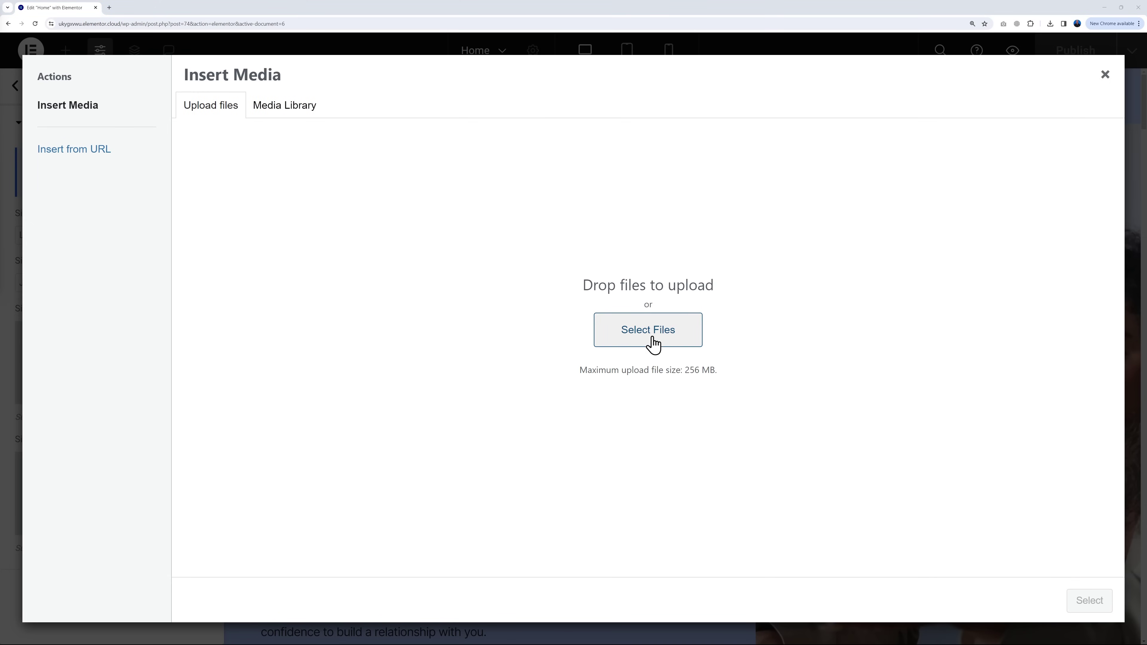
left_click(653, 340)
left_click(140, 92)
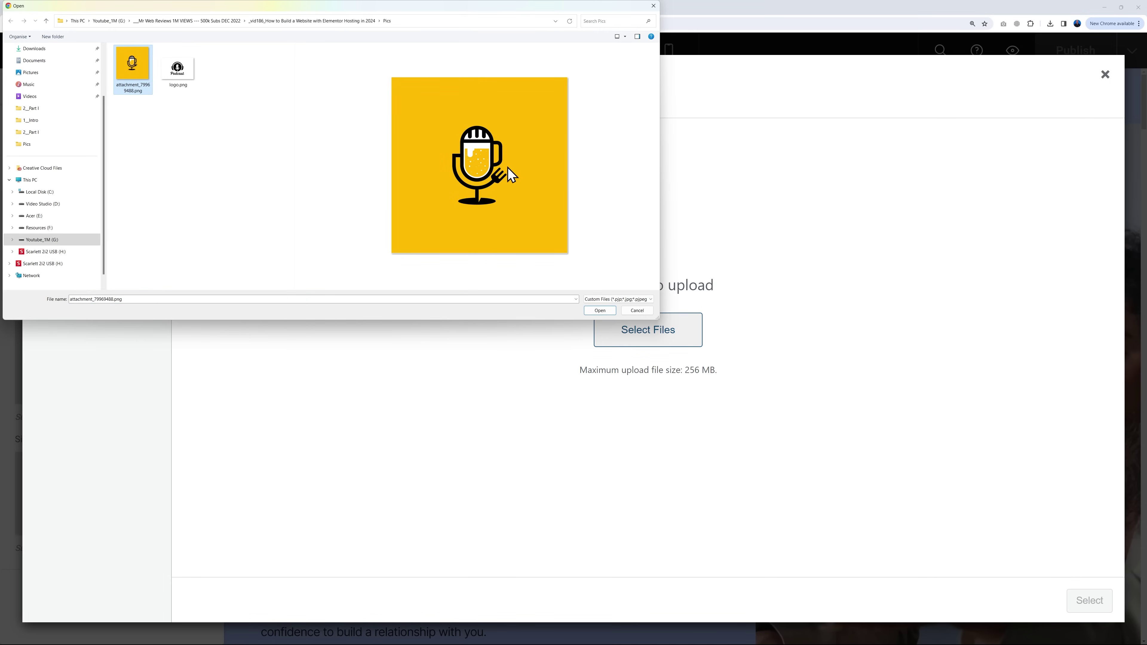
left_click(182, 82)
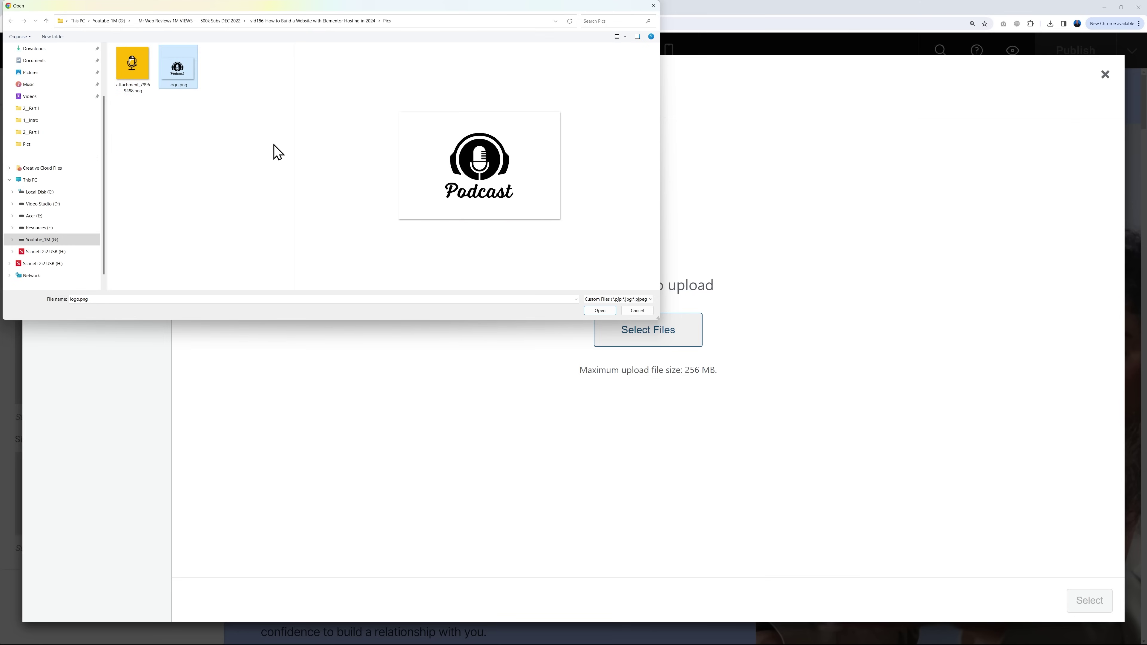
left_click(136, 75, "ctrl")
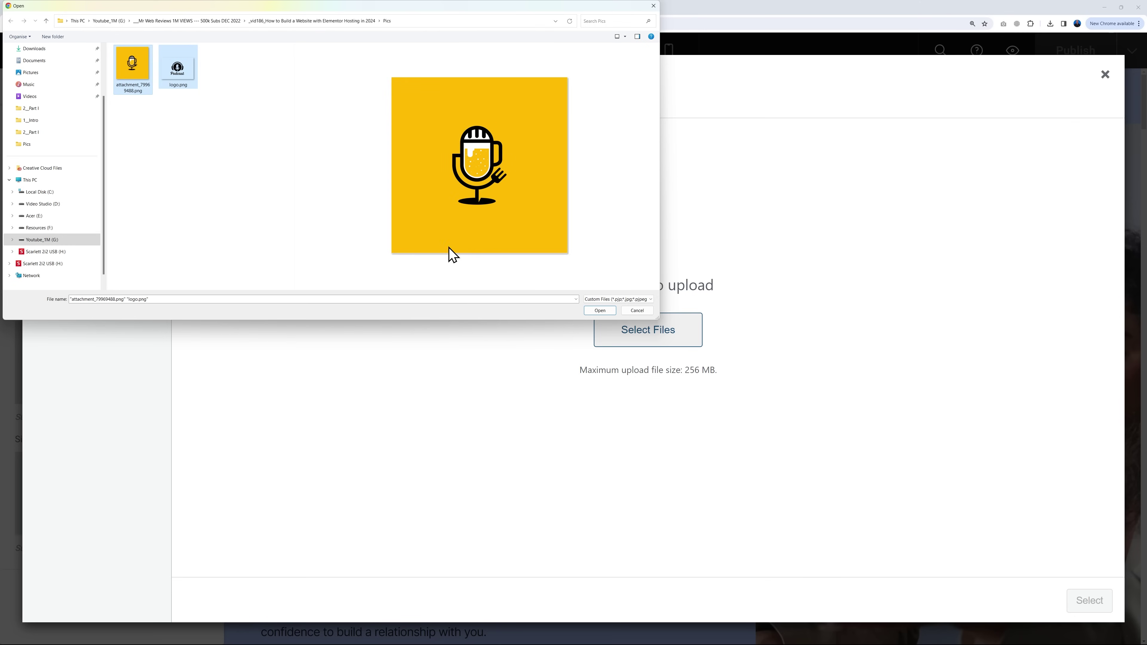
left_click(600, 311)
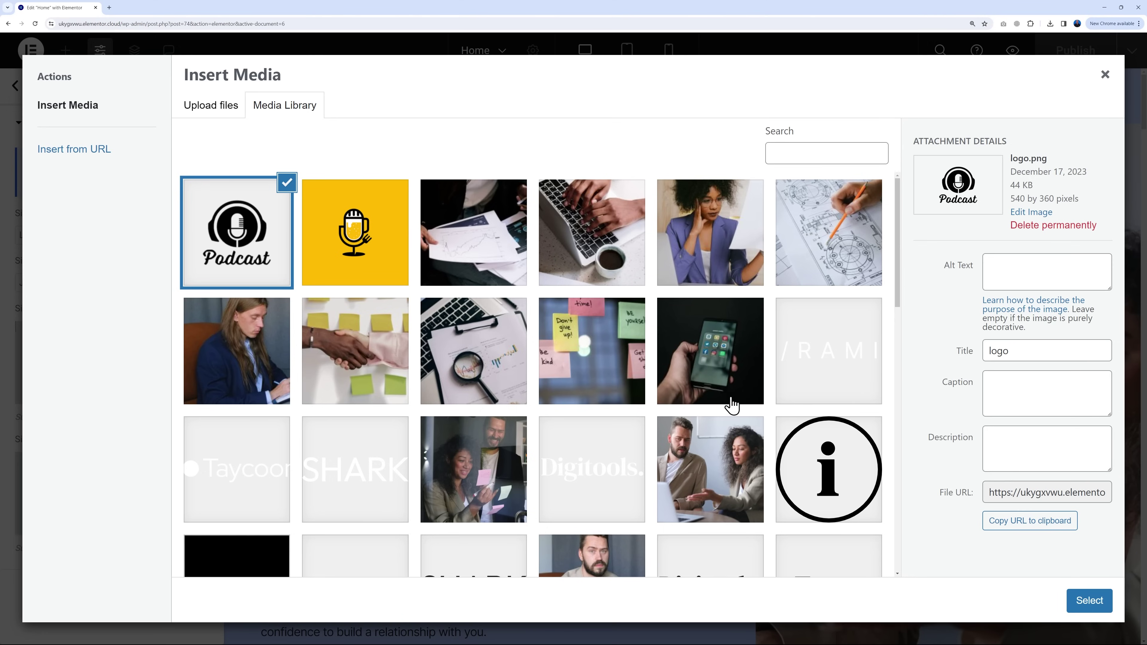
left_click(1095, 605)
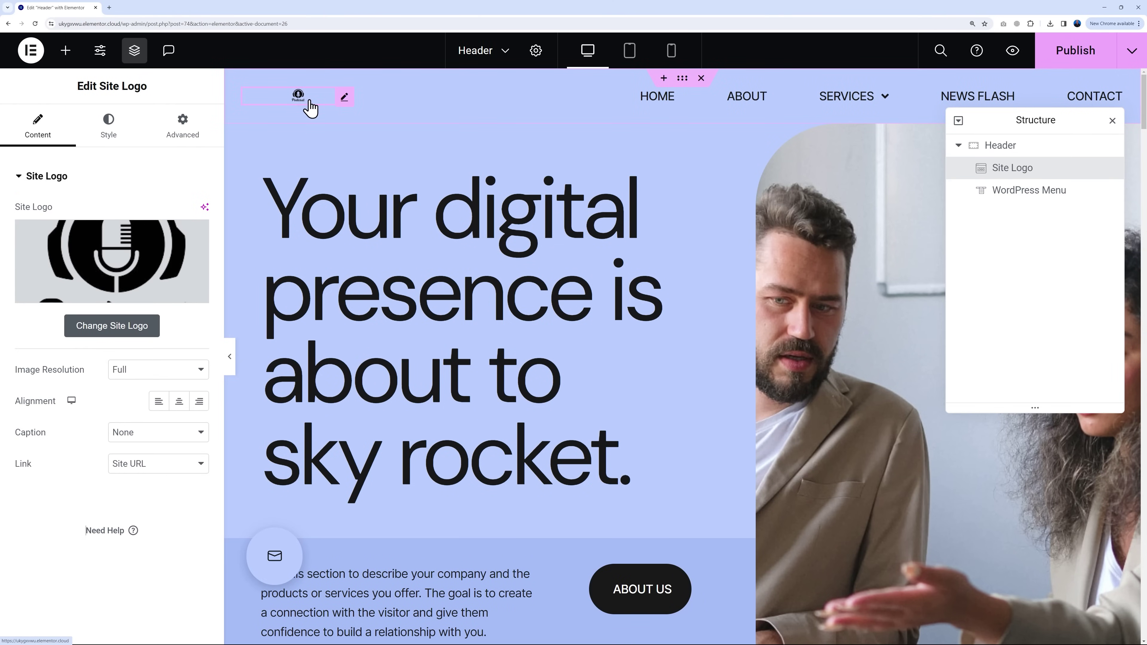
Step: Set the header logo height to 55 px and save the header before returning to Home
left_click(109, 141)
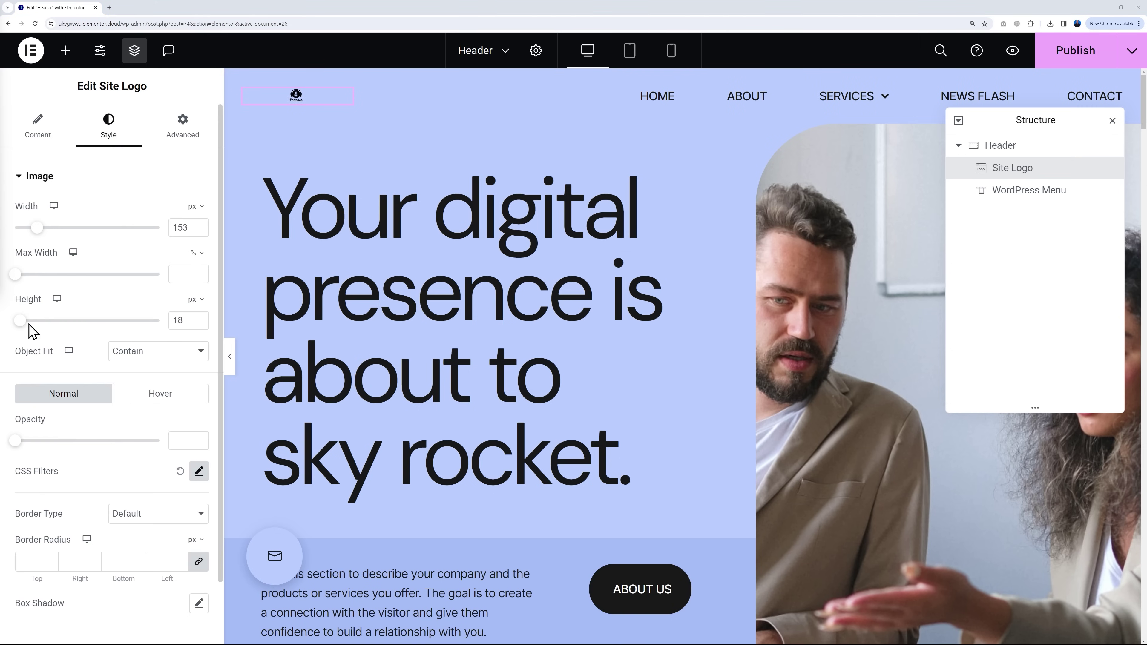
left_click_drag(20, 321, 29, 324)
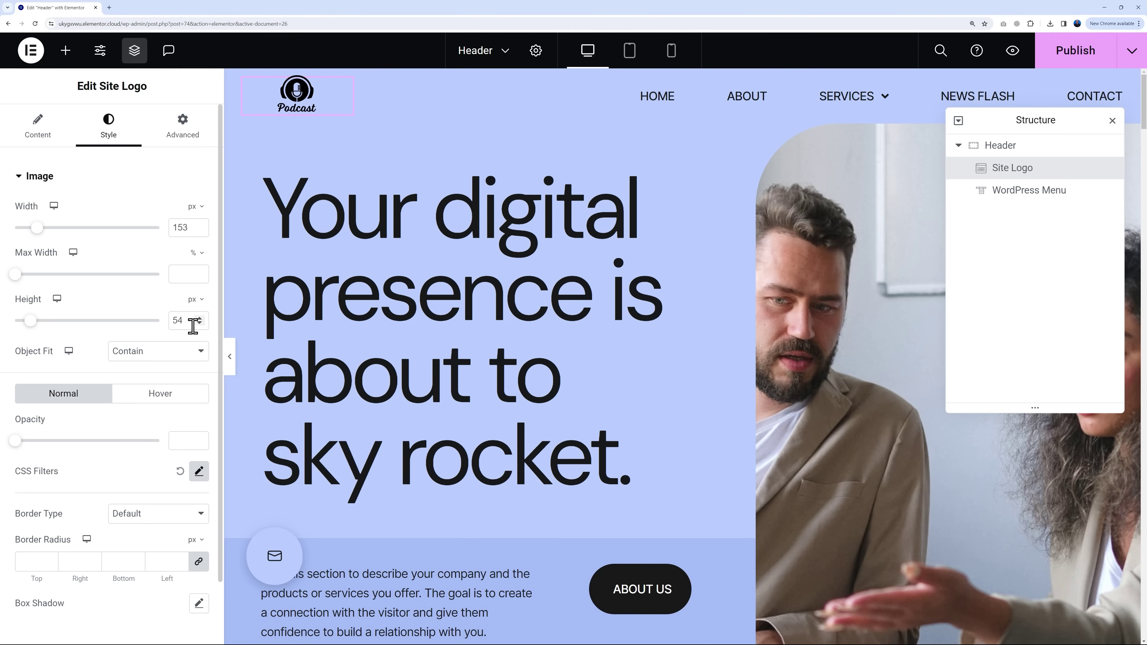
left_click(200, 317)
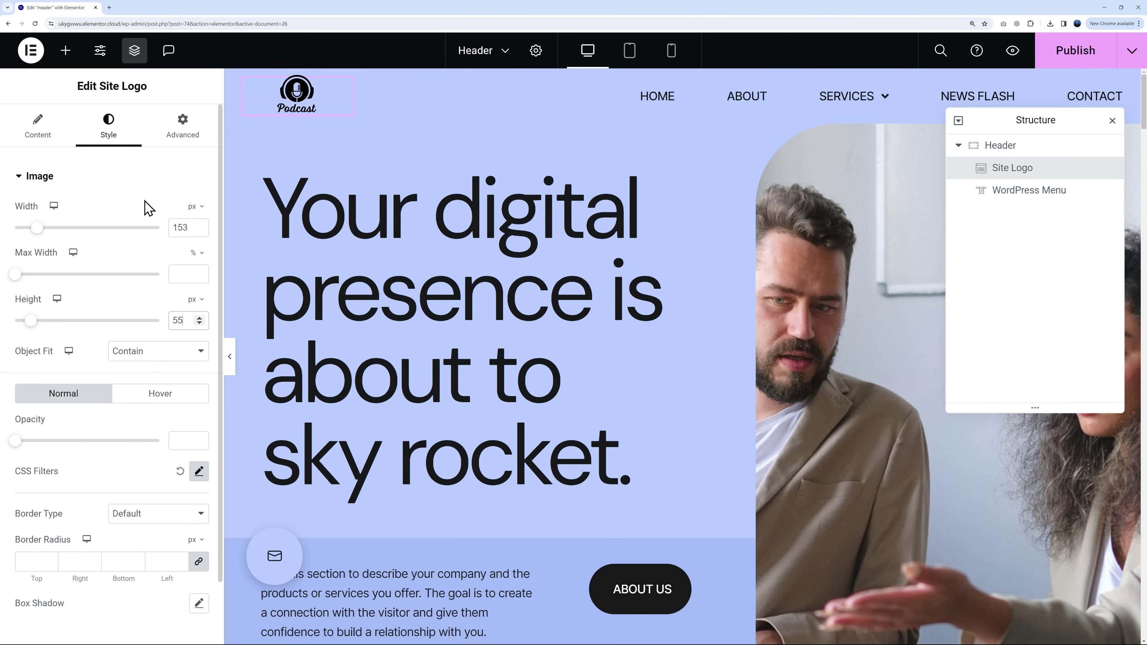
mouse_move(599, 187)
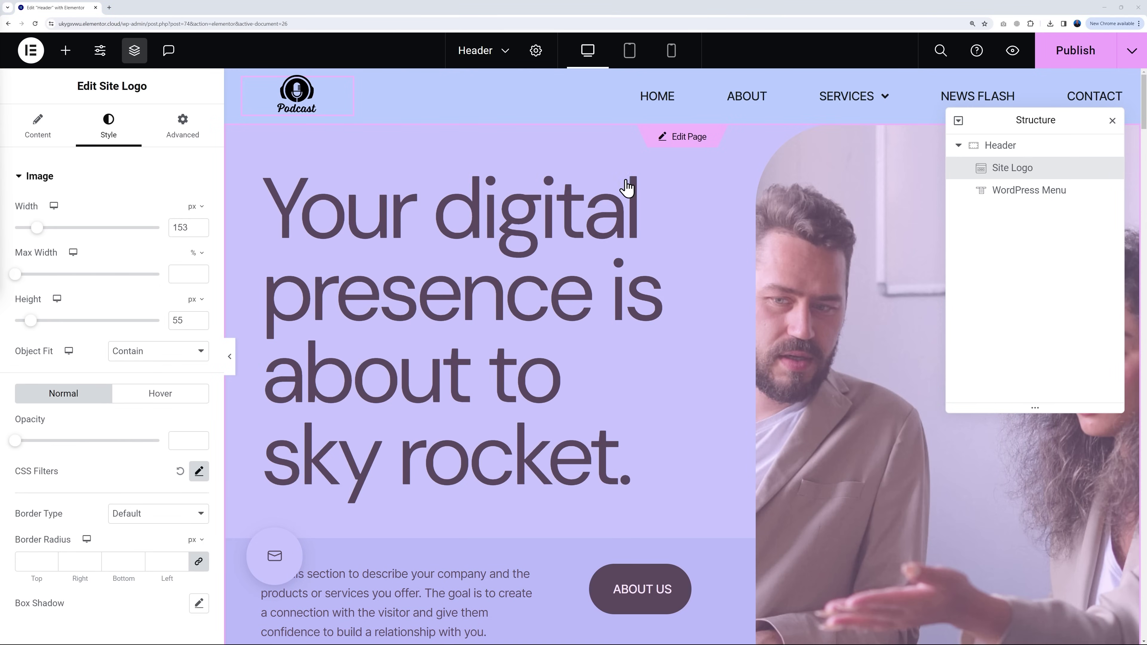
left_click(695, 142)
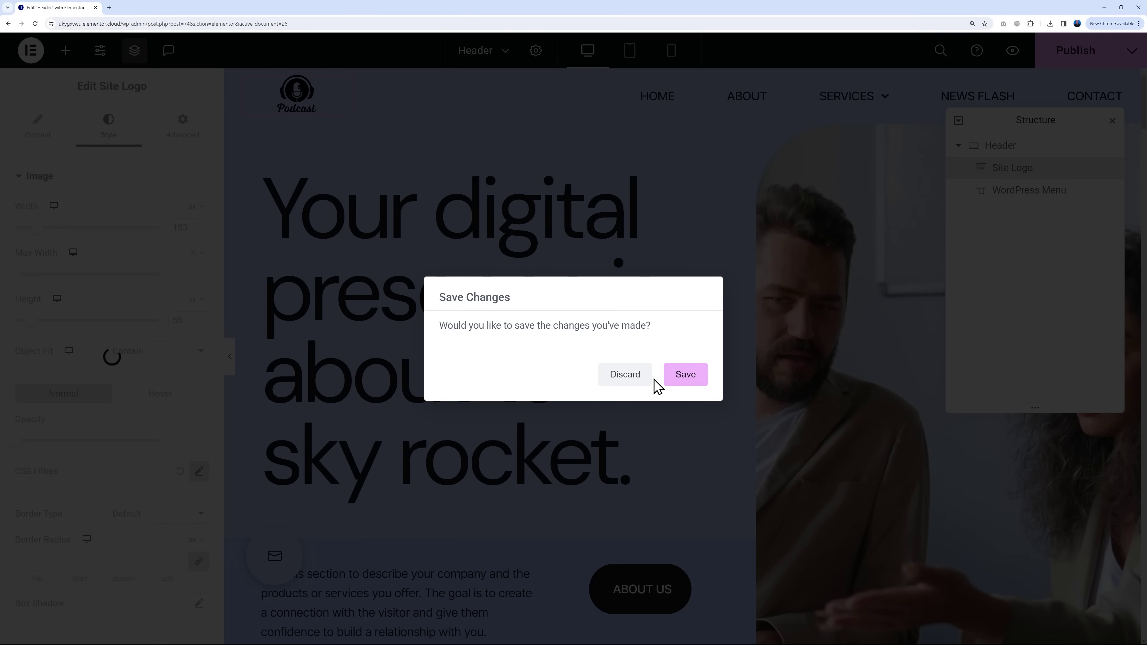
left_click(687, 380)
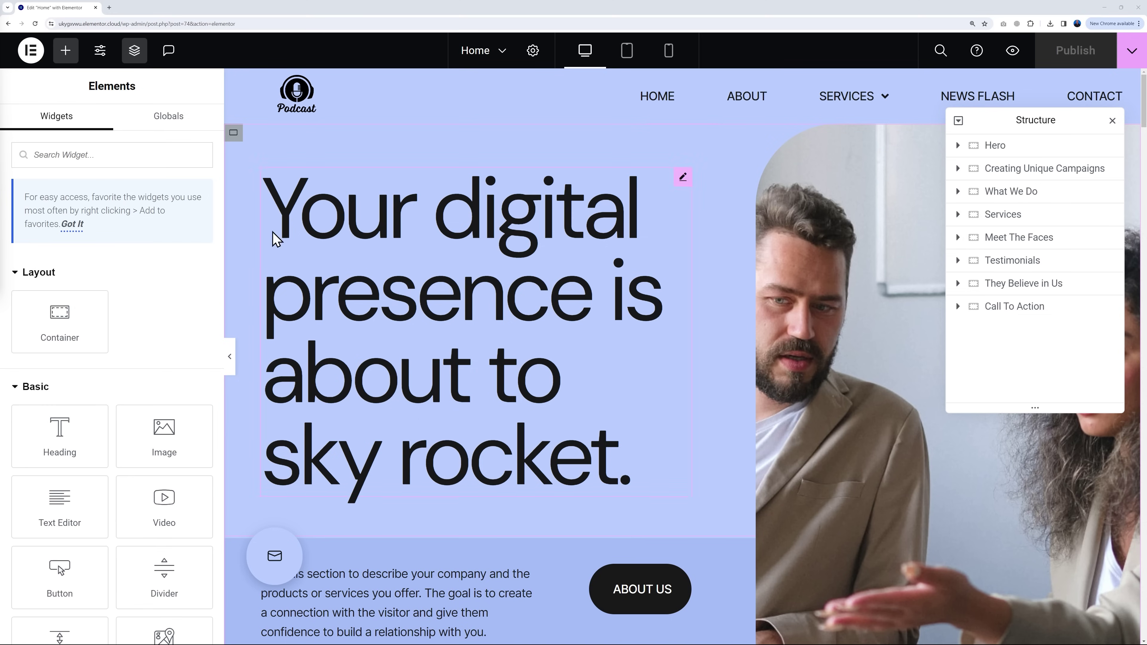
Step: In Site Settings > Global Colors, change Pale Blue BG1 to #FFB900
left_click(102, 55)
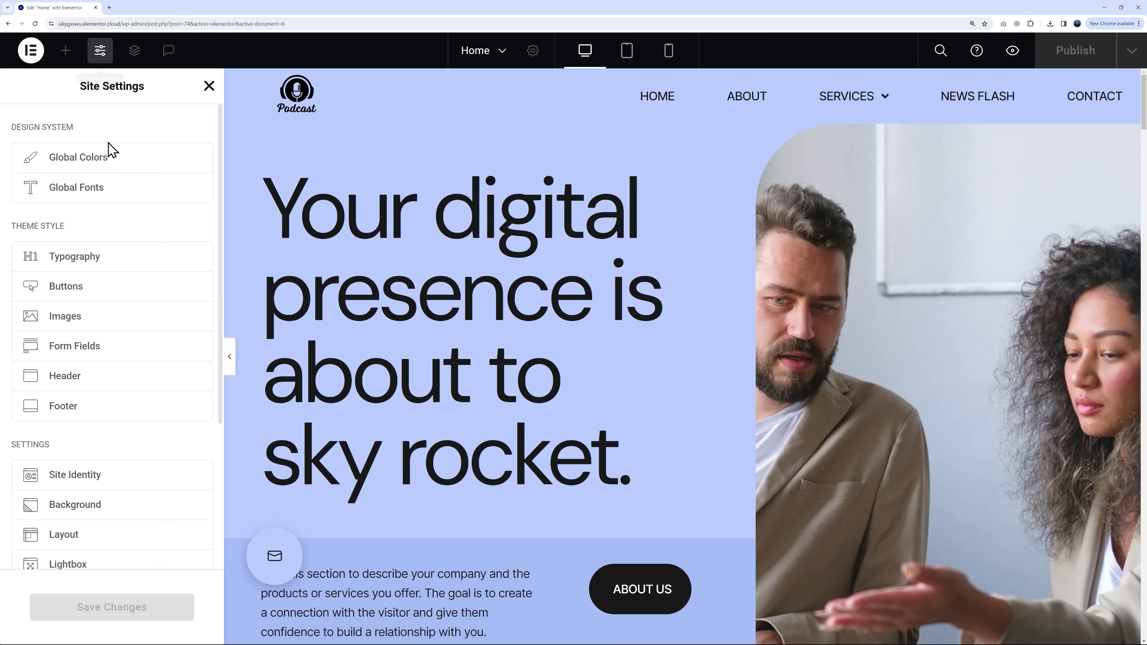
left_click(98, 157)
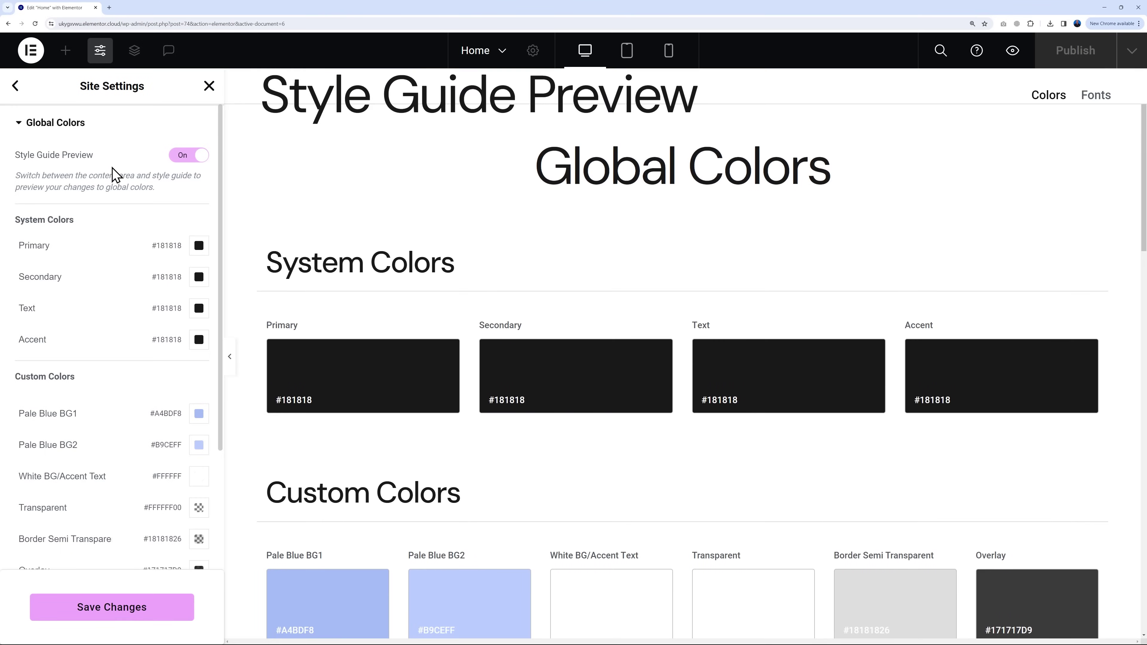
scroll(559, 390, "down", 4)
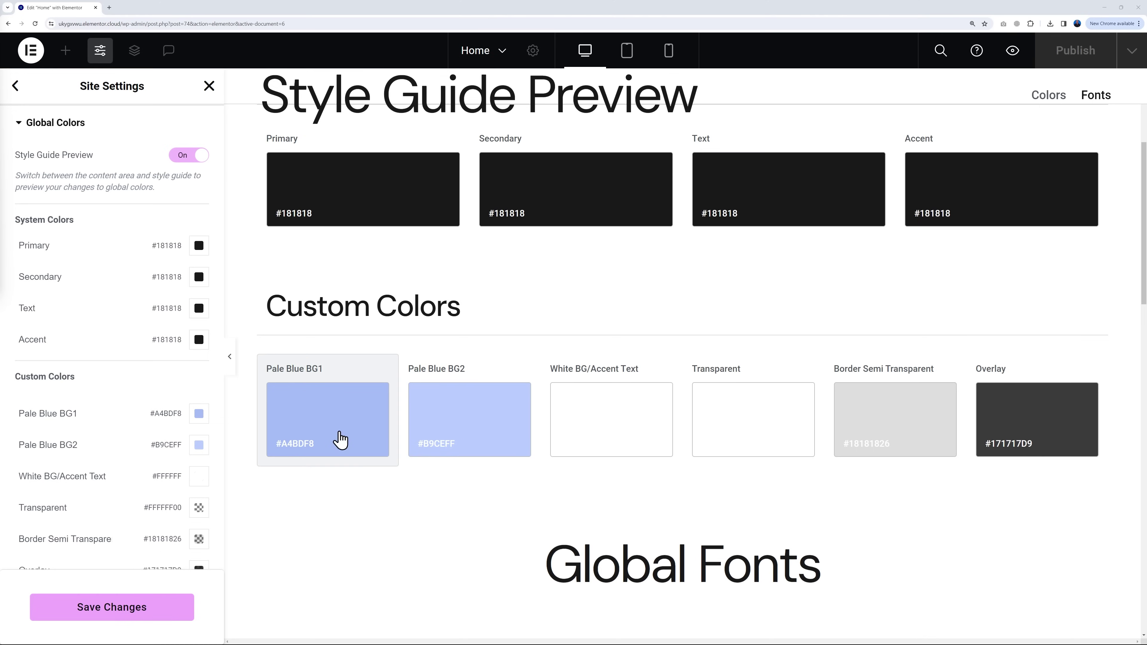
scroll(433, 442, "up", 3)
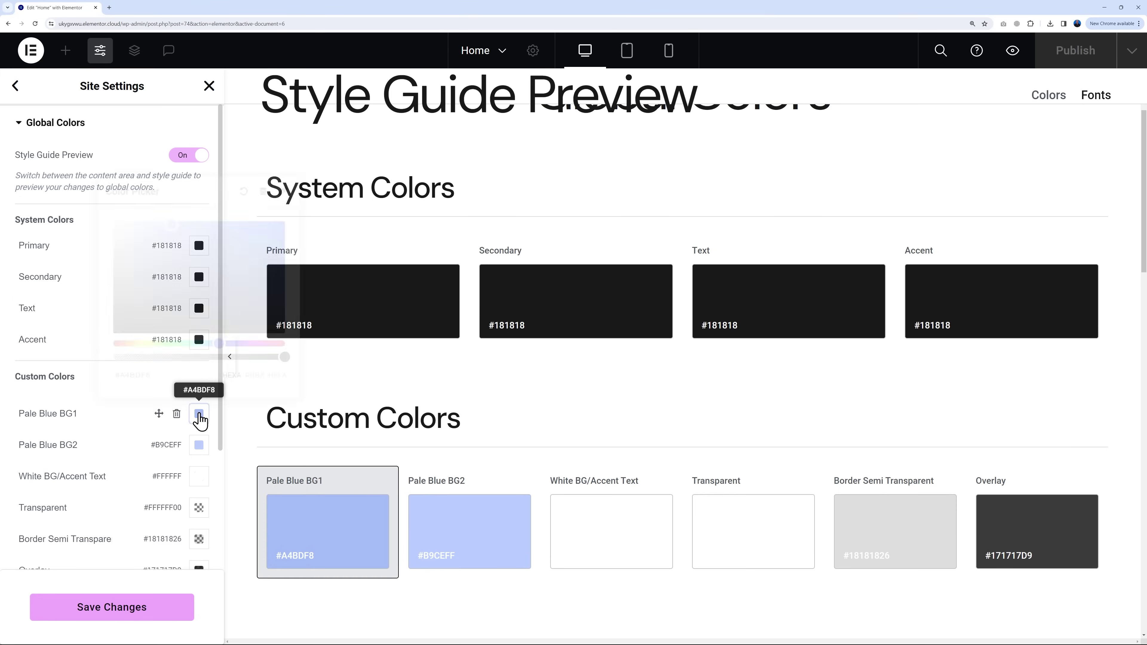
left_click(198, 415)
double_click(180, 382)
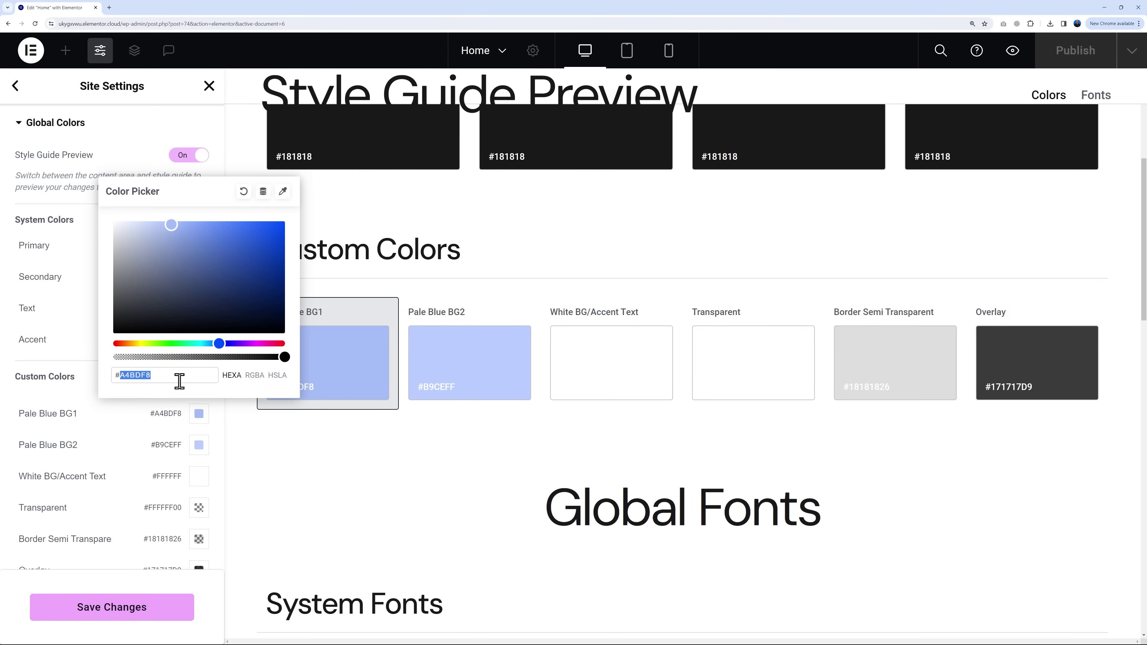
type("ffb900")
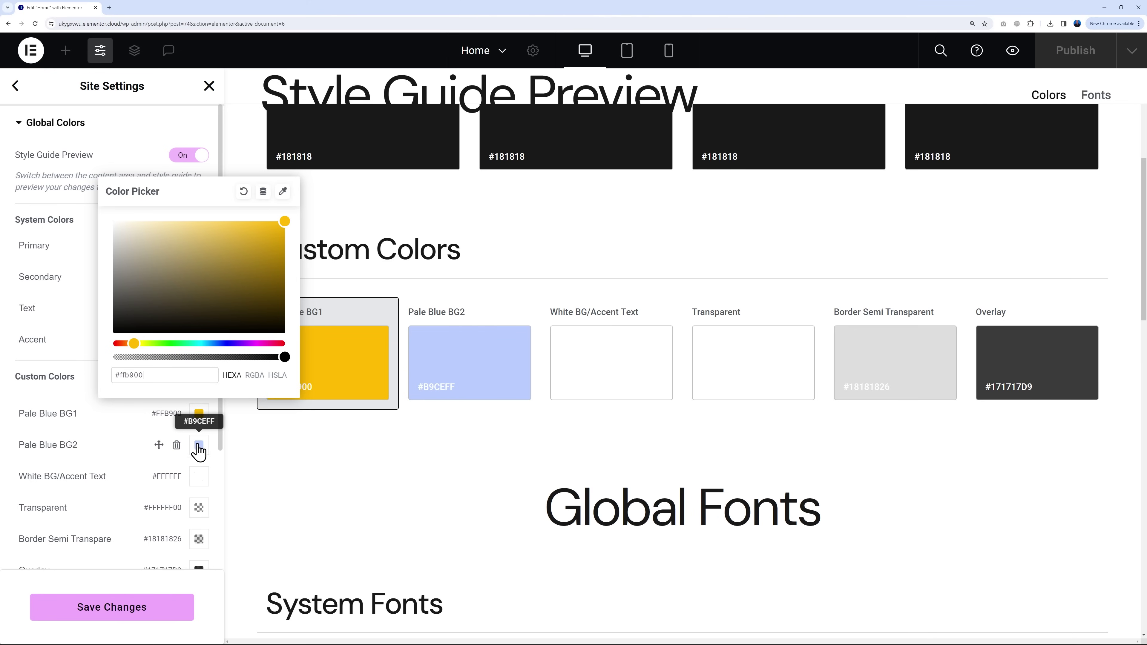
Step: Change Pale Blue BG2 to pale yellow #FFE08D, save the colours and close site settings
left_click(203, 445)
double_click(168, 407)
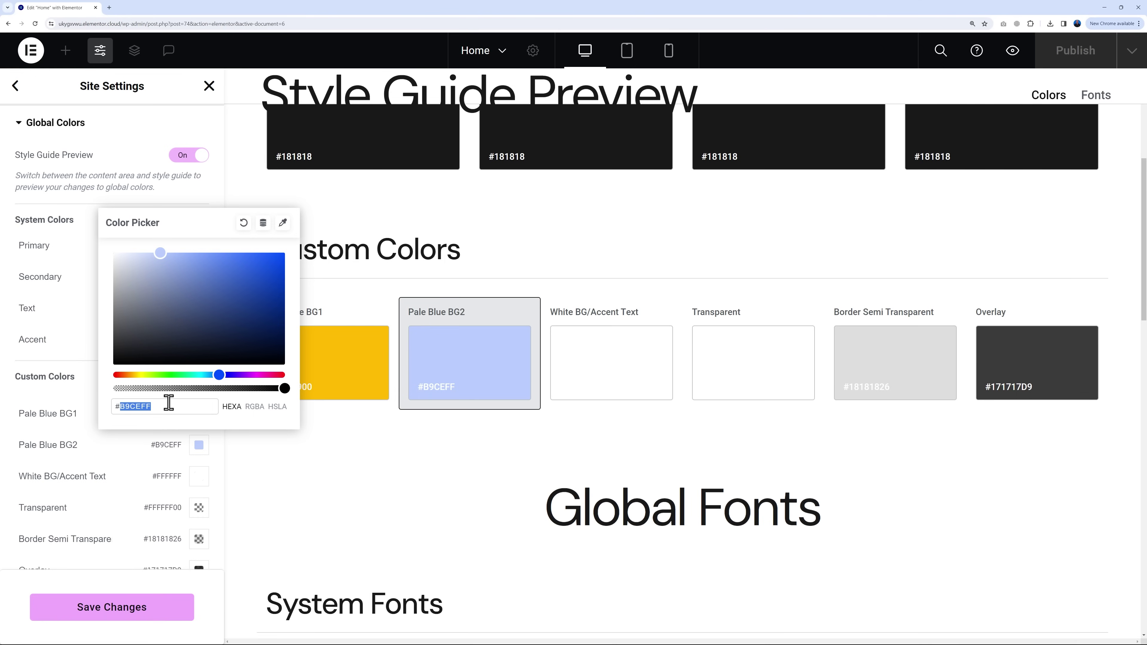
type("ffb900")
left_click_drag(208, 260, 190, 253)
double_click(177, 406)
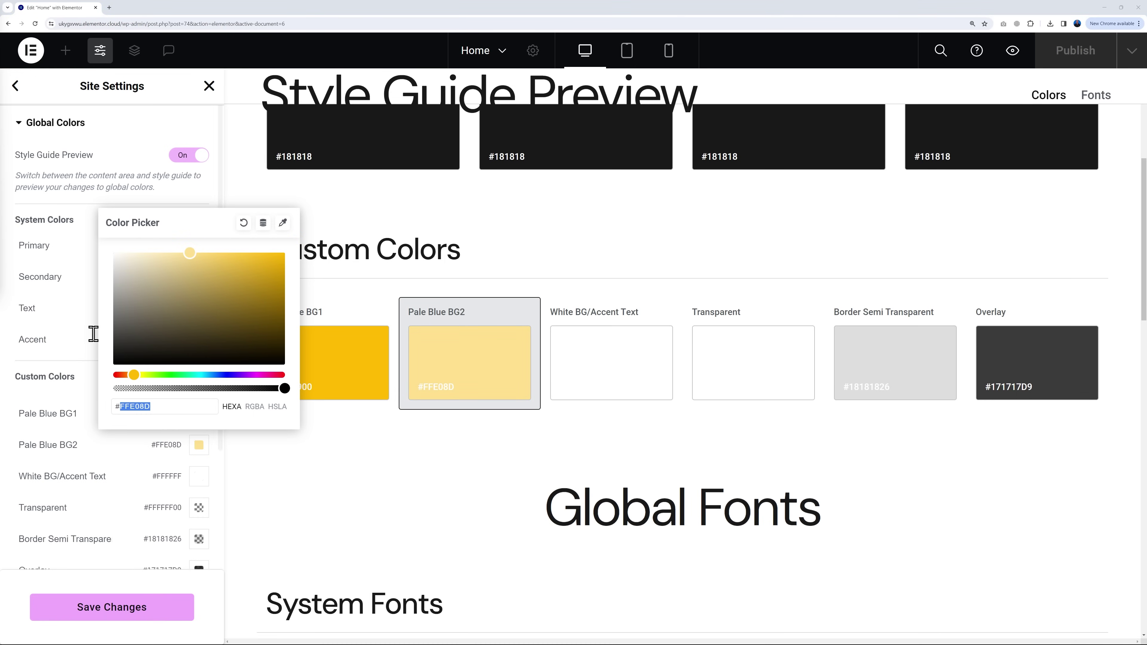
left_click(93, 334)
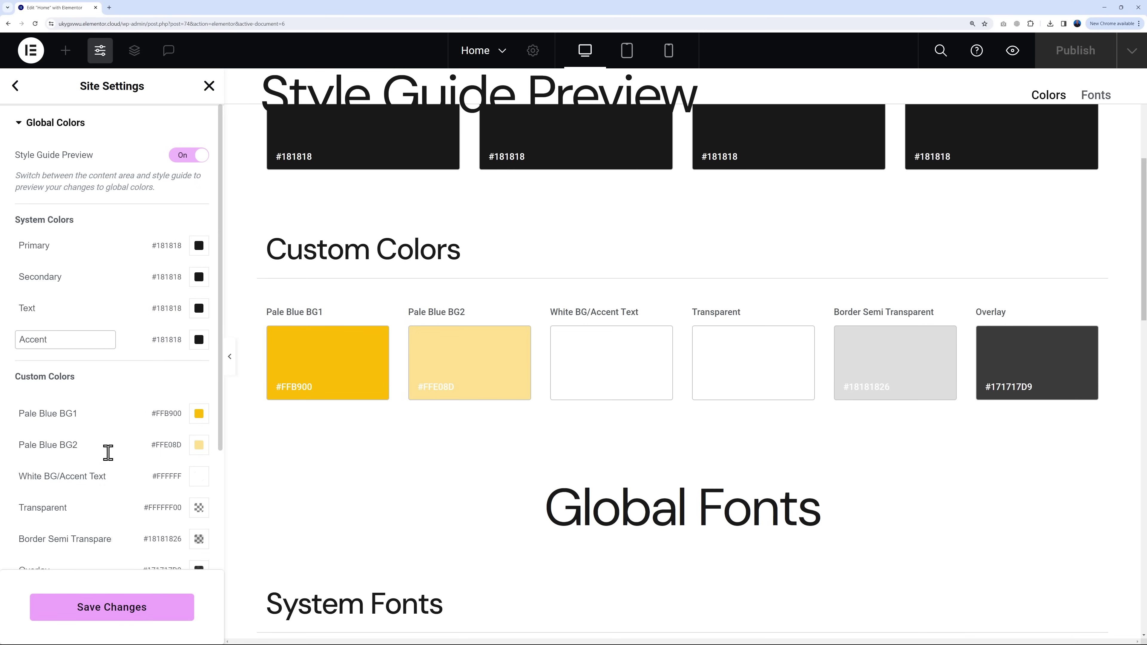
left_click(128, 608)
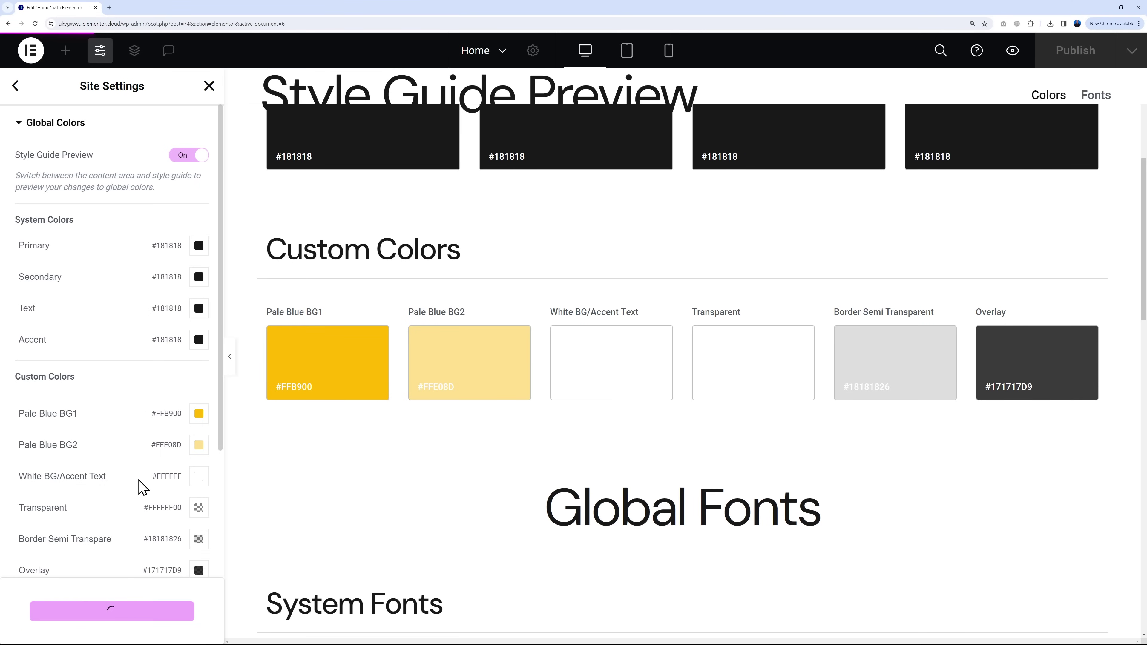
left_click(208, 87)
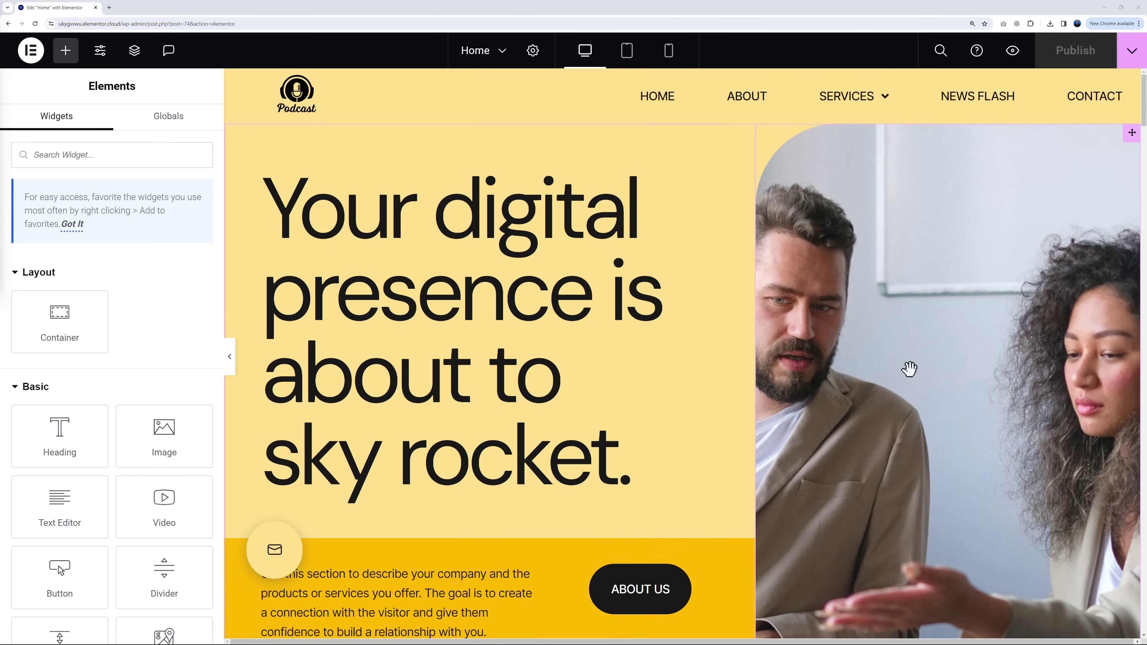
Step: Replace the hero heading text with 'The Crypto Podcast: Blockchain, NFTs, and Digital Currencies'
scroll(957, 364, "down", 4)
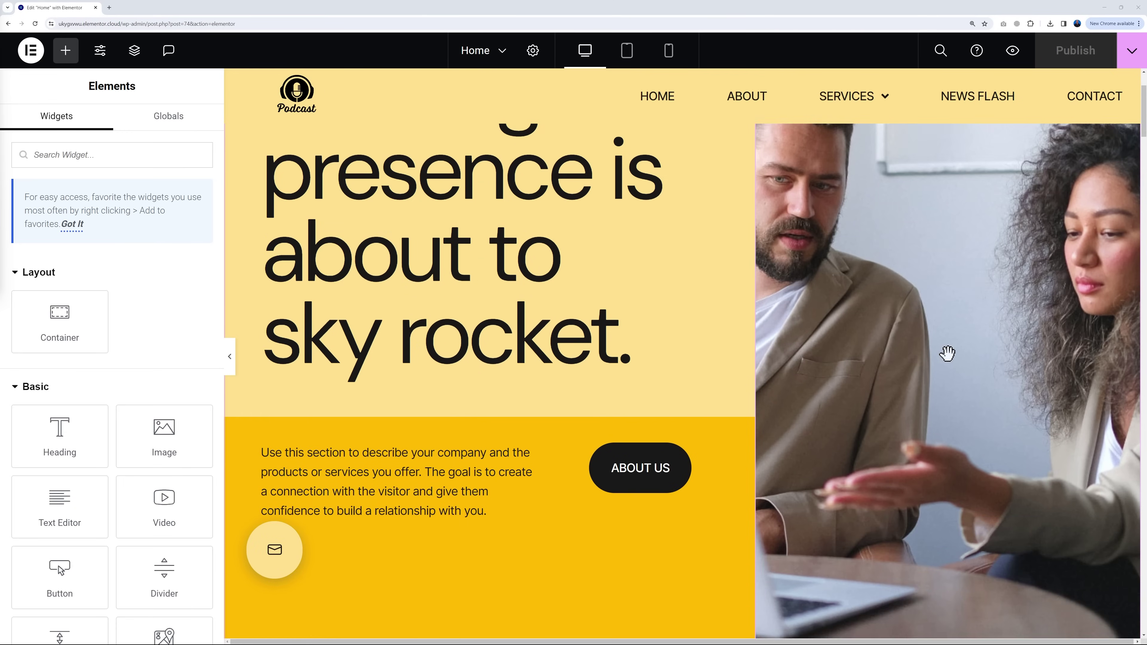
scroll(997, 364, "down", 15)
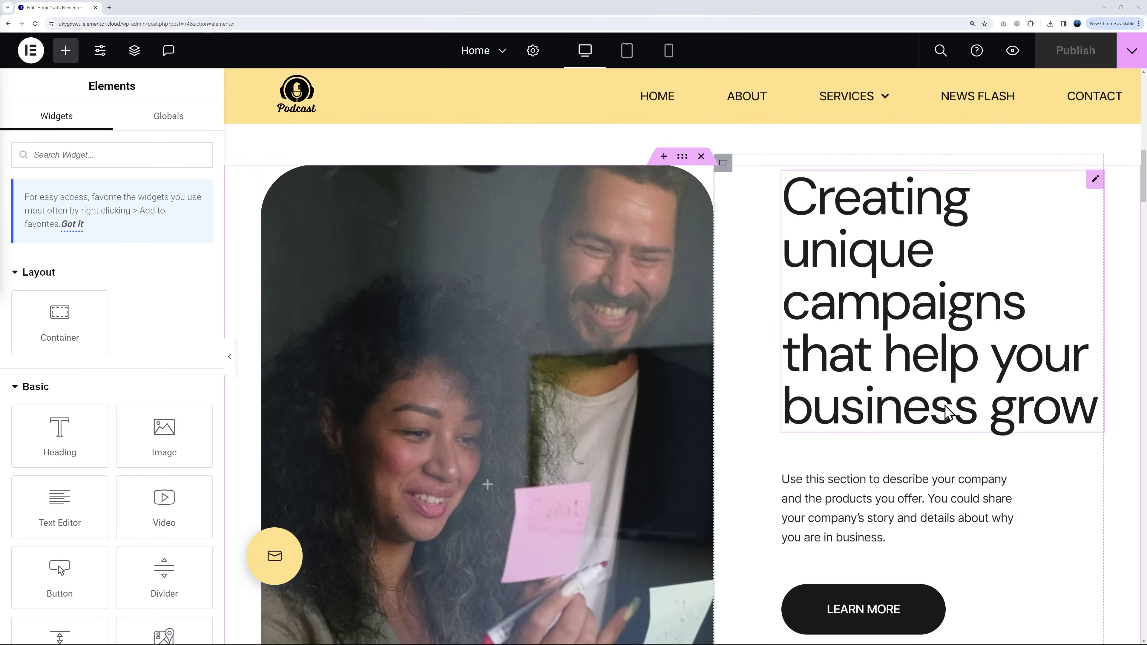
scroll(944, 411, "up", 20)
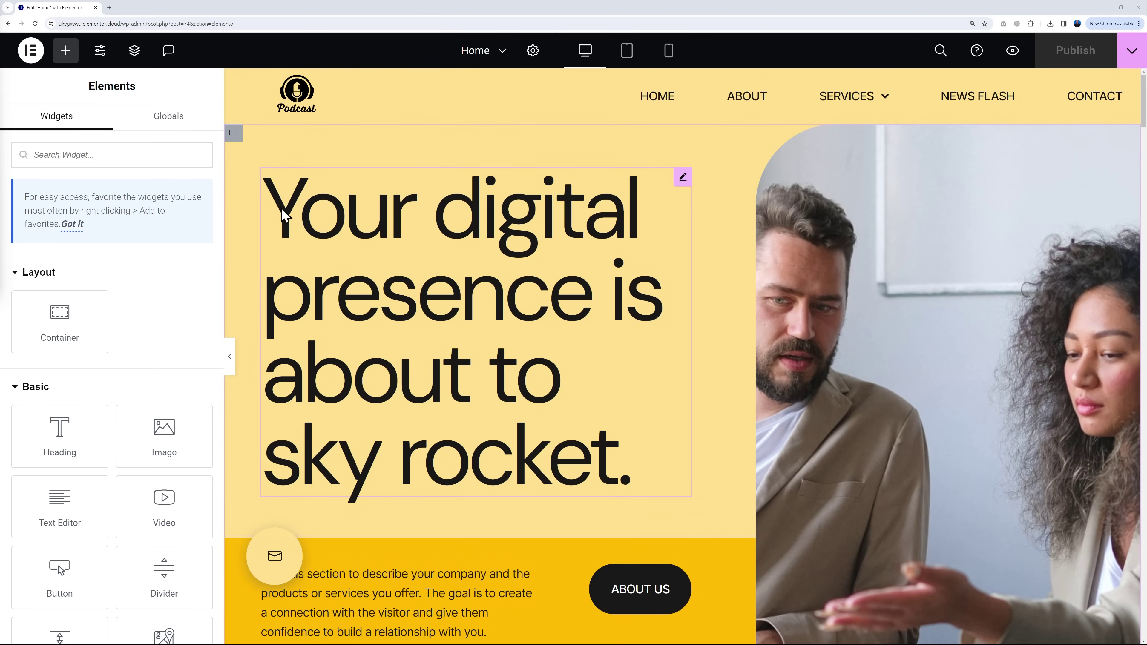
left_click(683, 177)
triple_click(92, 236)
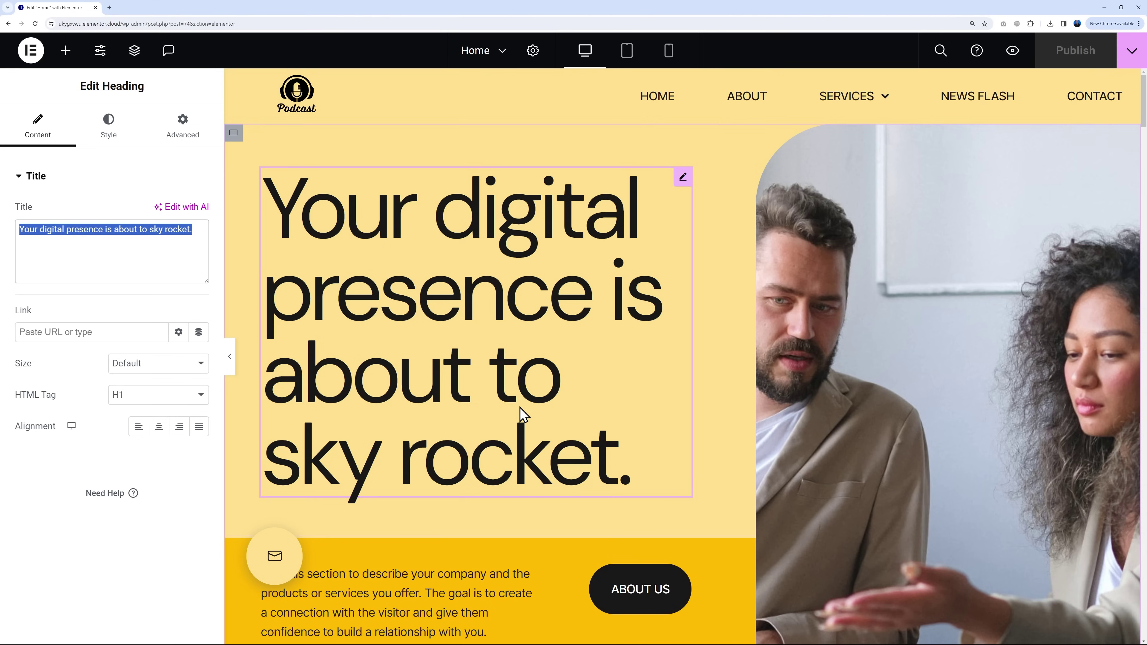
triple_click(180, 233)
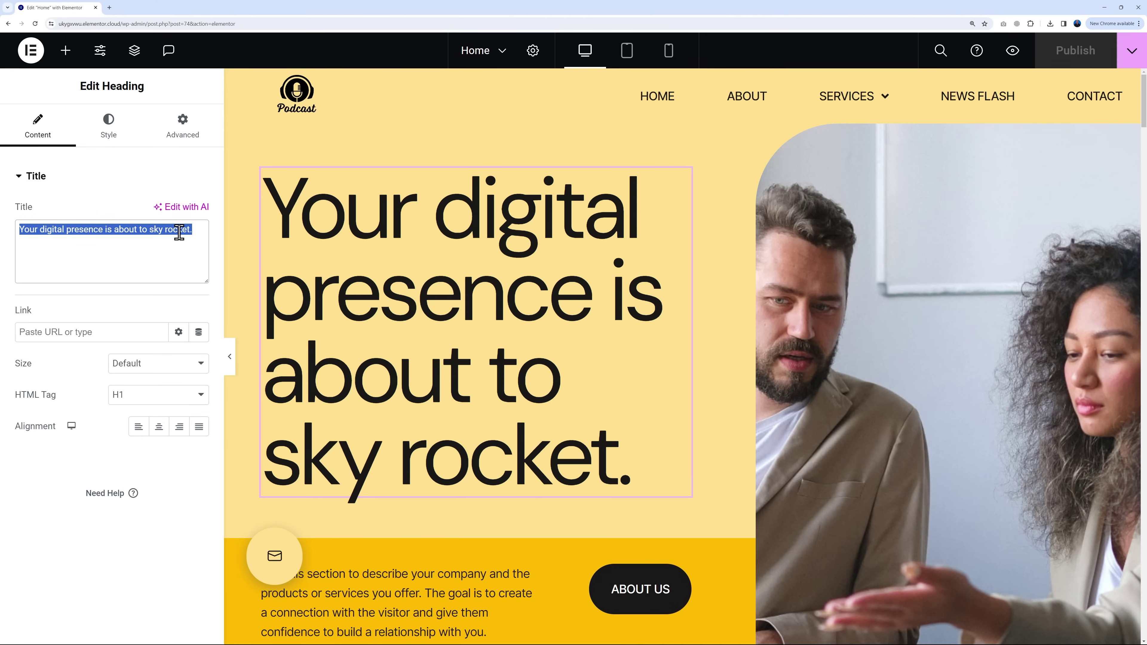
type("The Crypto Podcast: Blockchain, NFTs, and Digital Currencies")
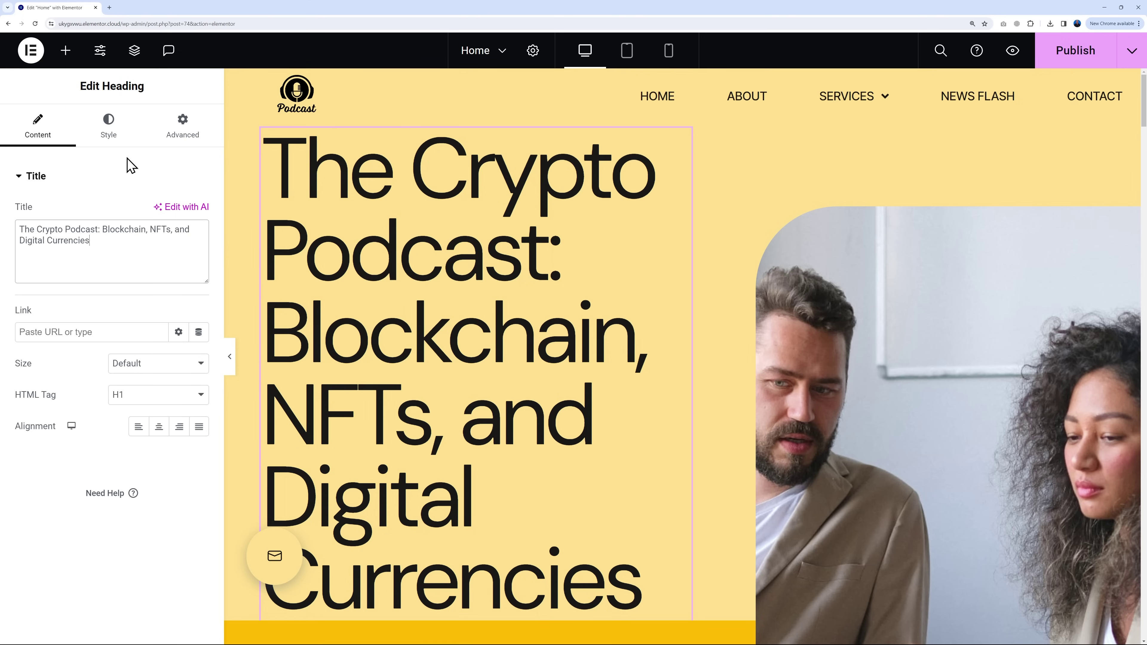
left_click(109, 141)
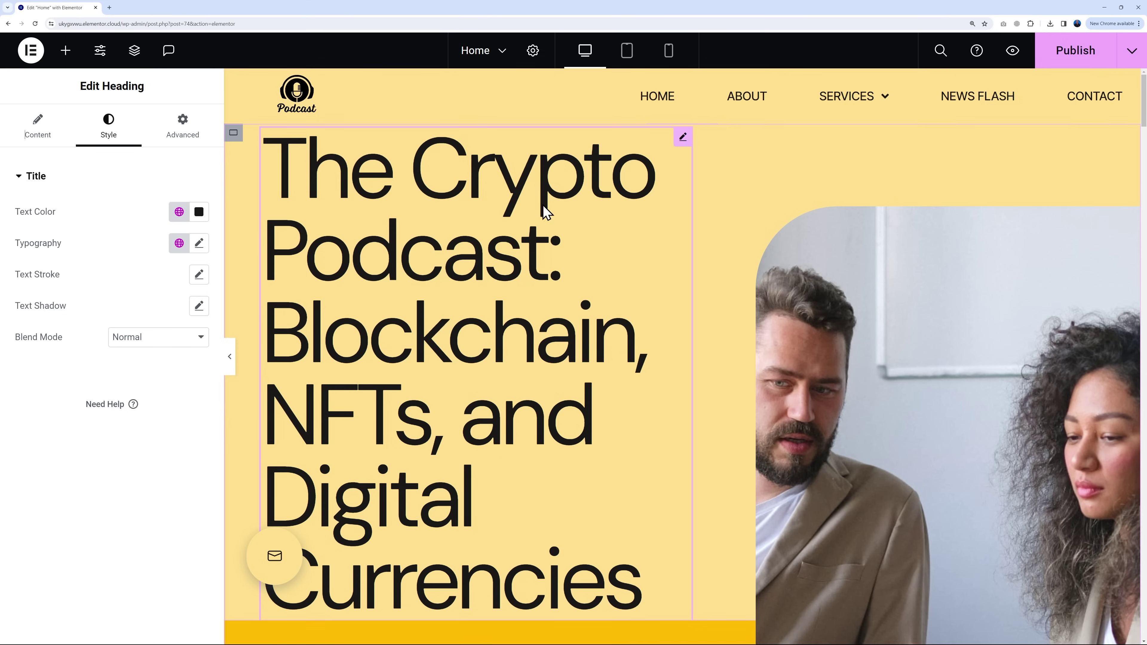
Step: Set the hero heading's font size to 85 px and line height to 88
left_click(201, 250)
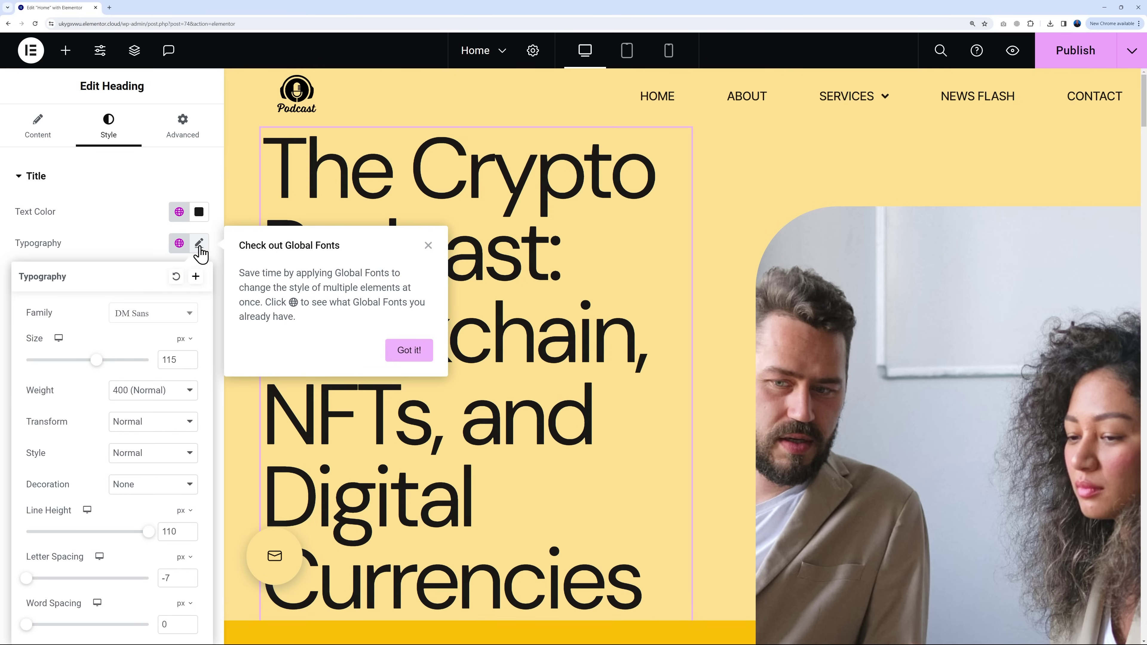
left_click(158, 345)
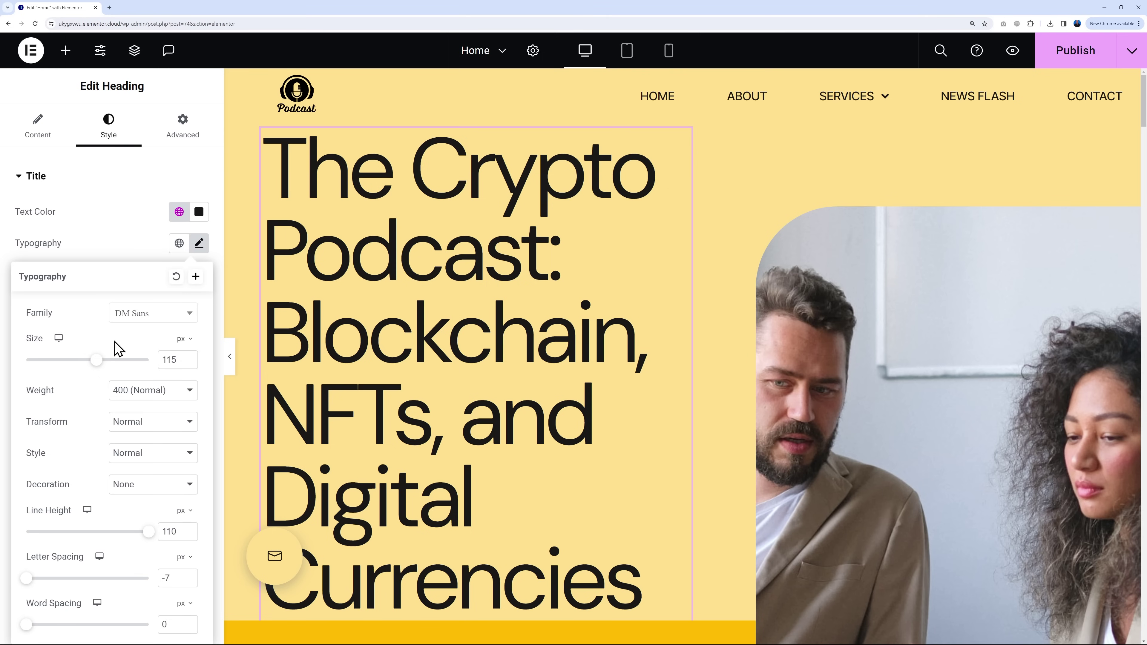
left_click_drag(96, 362, 71, 372)
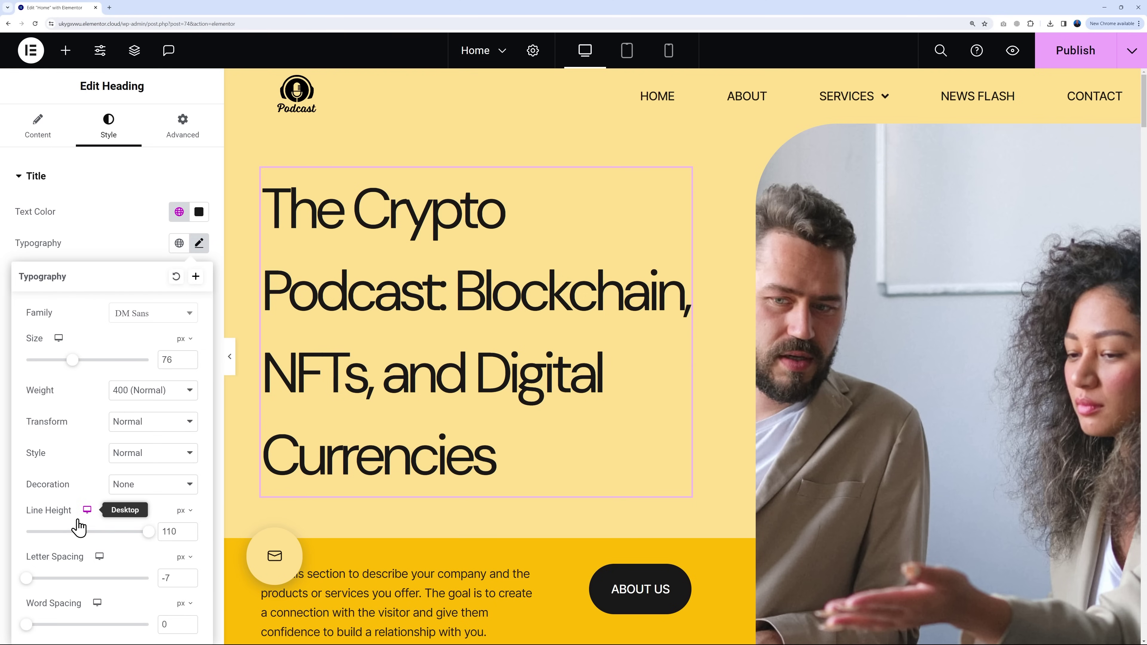
left_click_drag(148, 536, 133, 536)
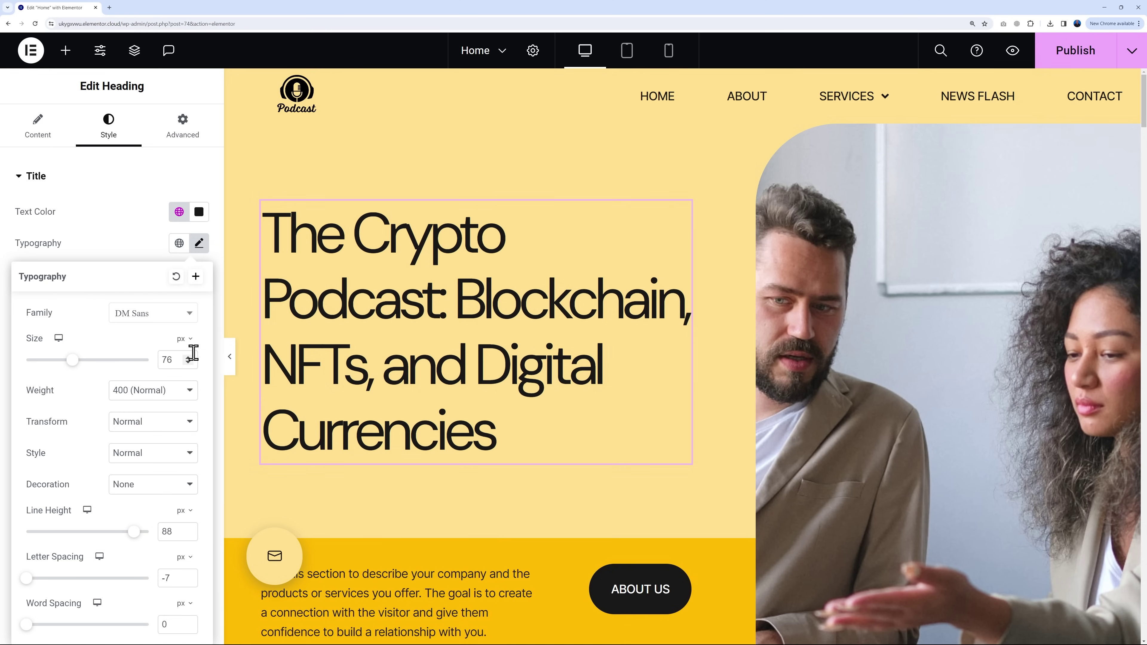
left_click(189, 358)
left_click(189, 358)
left_click(188, 358)
left_click(189, 357)
left_click(189, 358)
left_click(189, 358)
left_click(189, 358)
left_click(189, 358)
left_click(188, 358)
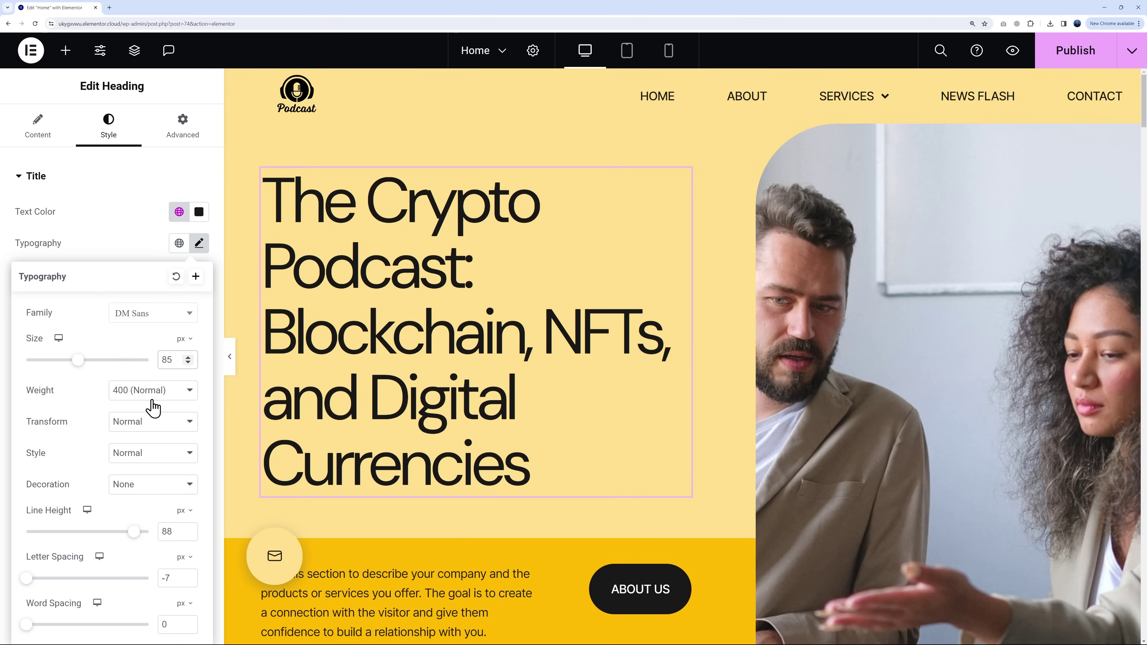
Step: Give the heading a 600 (Semi Bold) weight and Default, non-italic font style
left_click(190, 393)
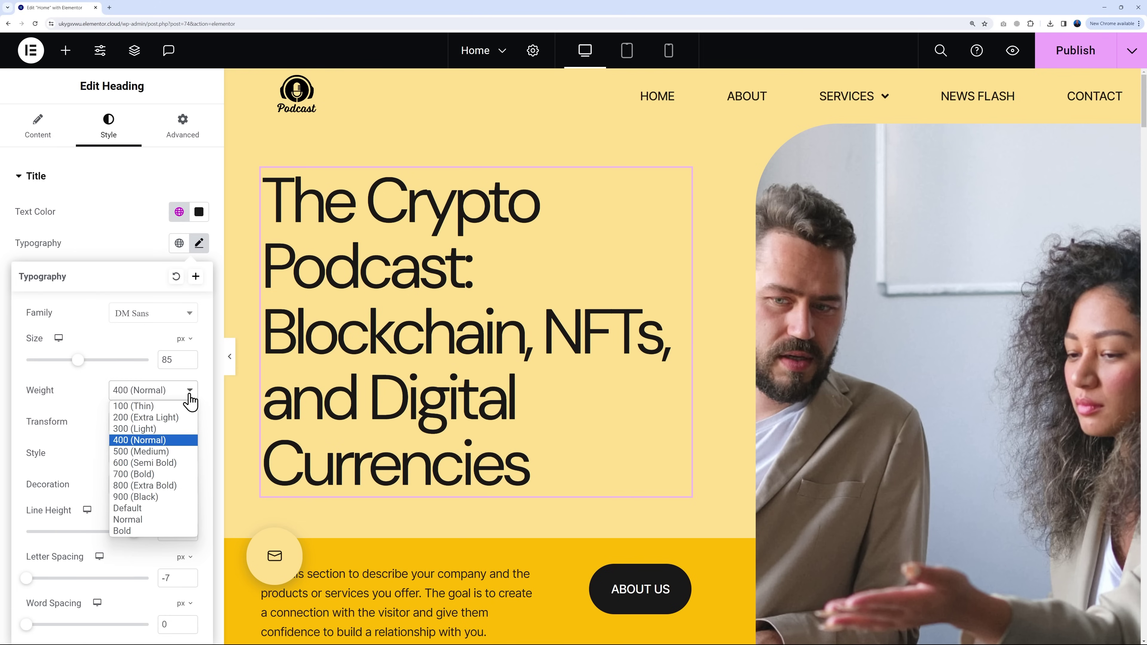
left_click(149, 463)
left_click(178, 395)
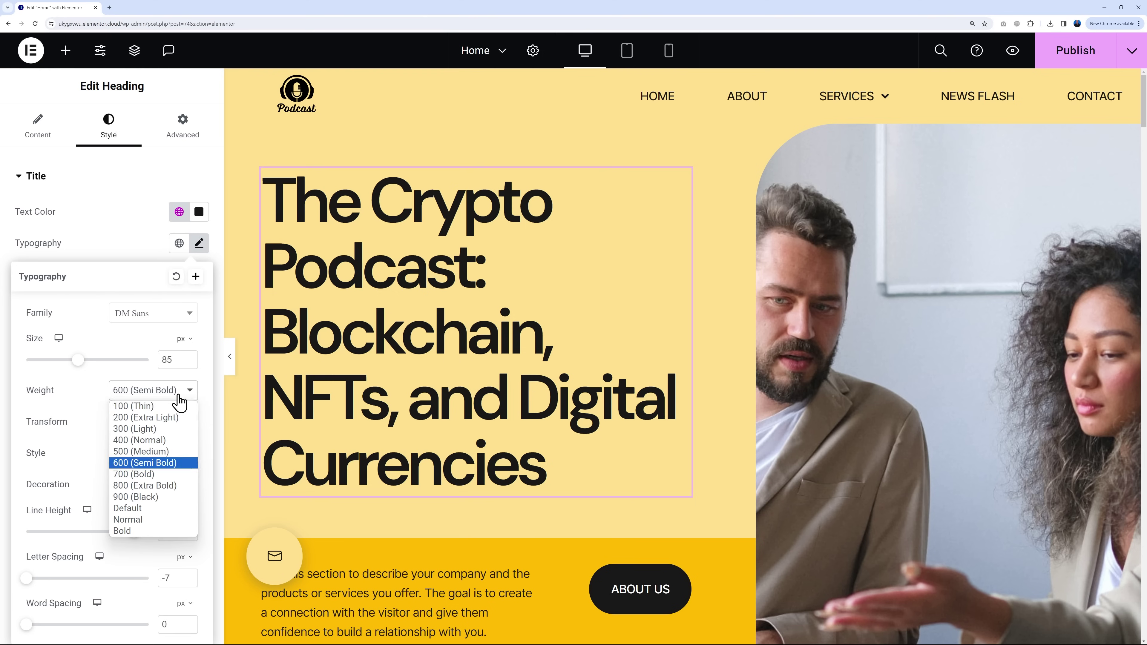
left_click(161, 488)
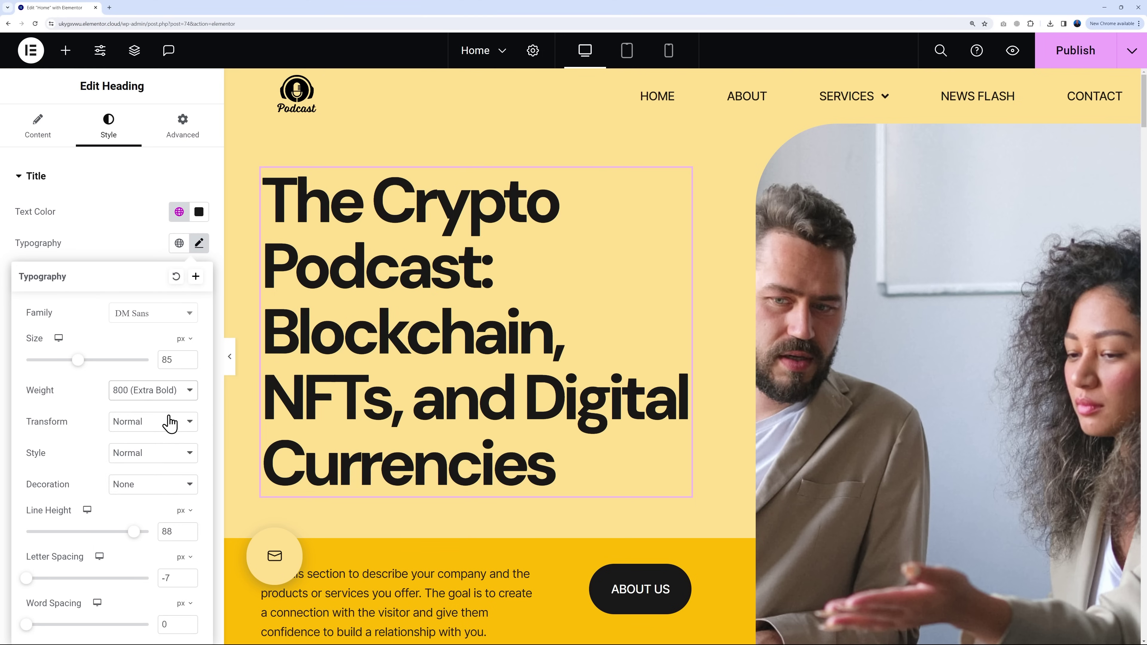
left_click(171, 394)
left_click(169, 463)
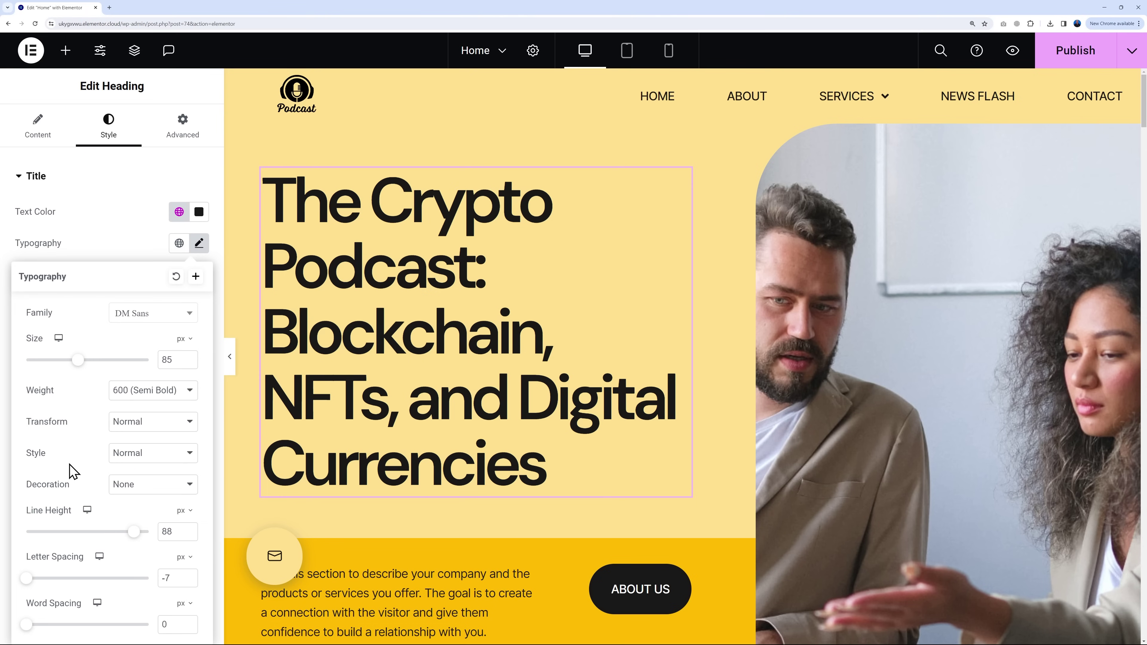
left_click(158, 453)
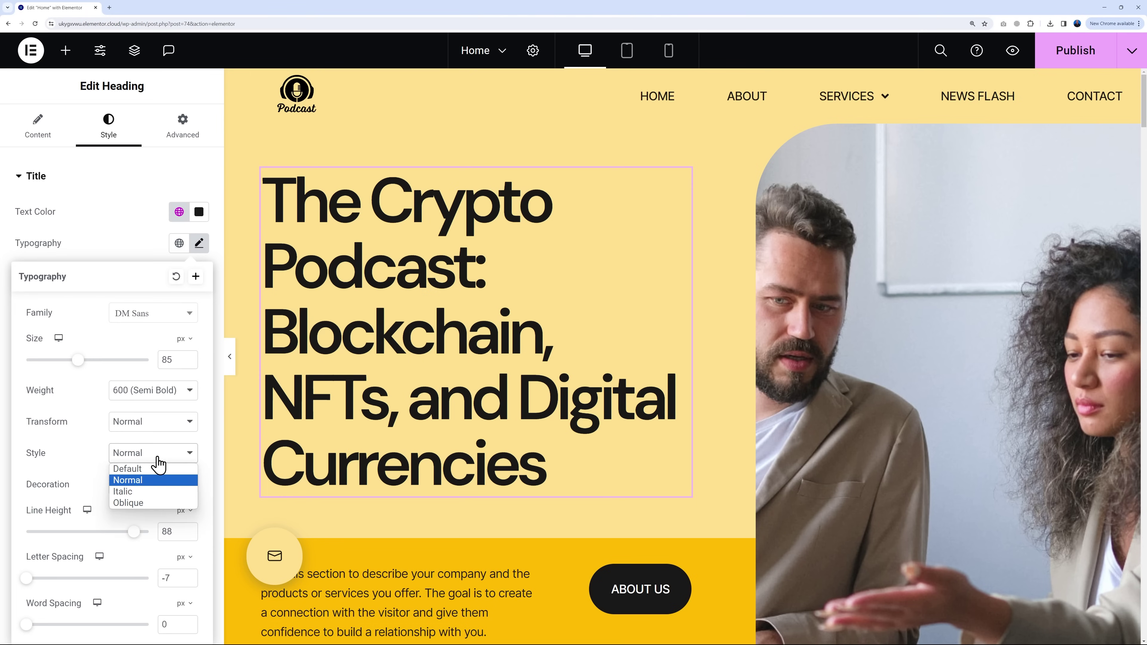
left_click(146, 493)
left_click(170, 459)
left_click(171, 467)
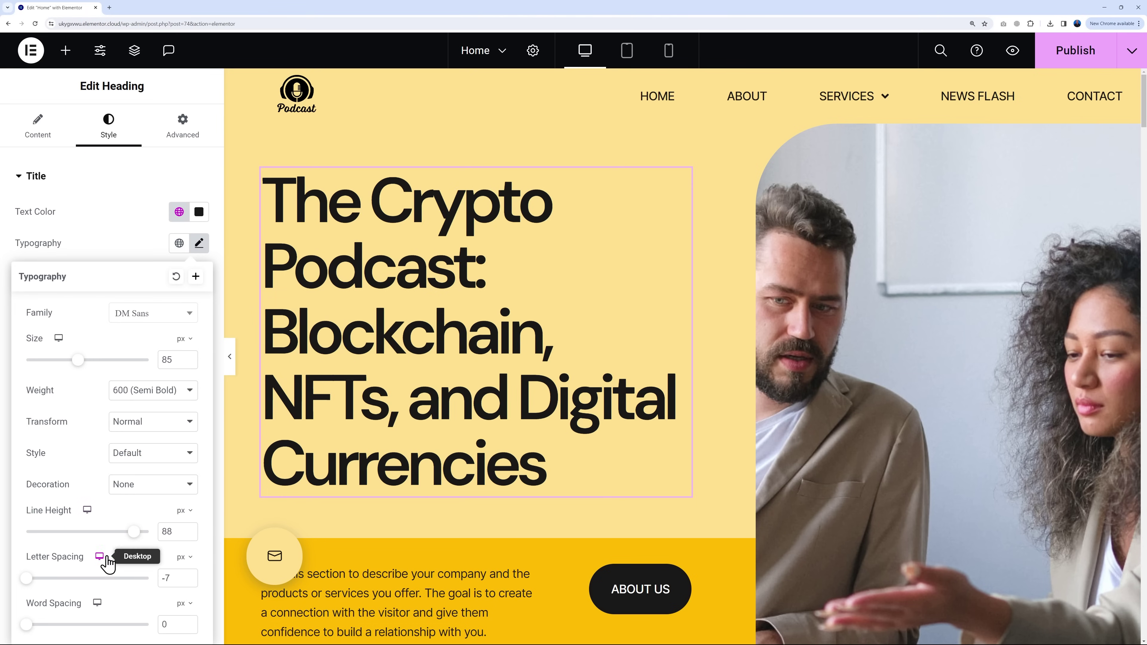
left_click(131, 248)
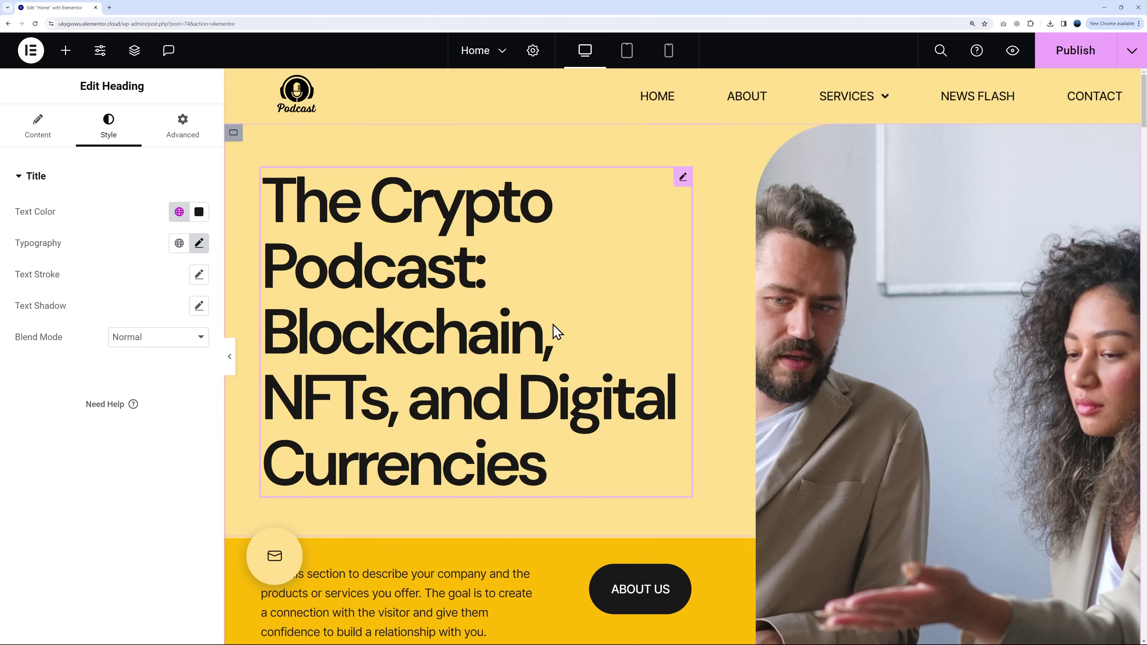
Step: Select and review the hero's description paragraph
scroll(737, 345, "down", 5)
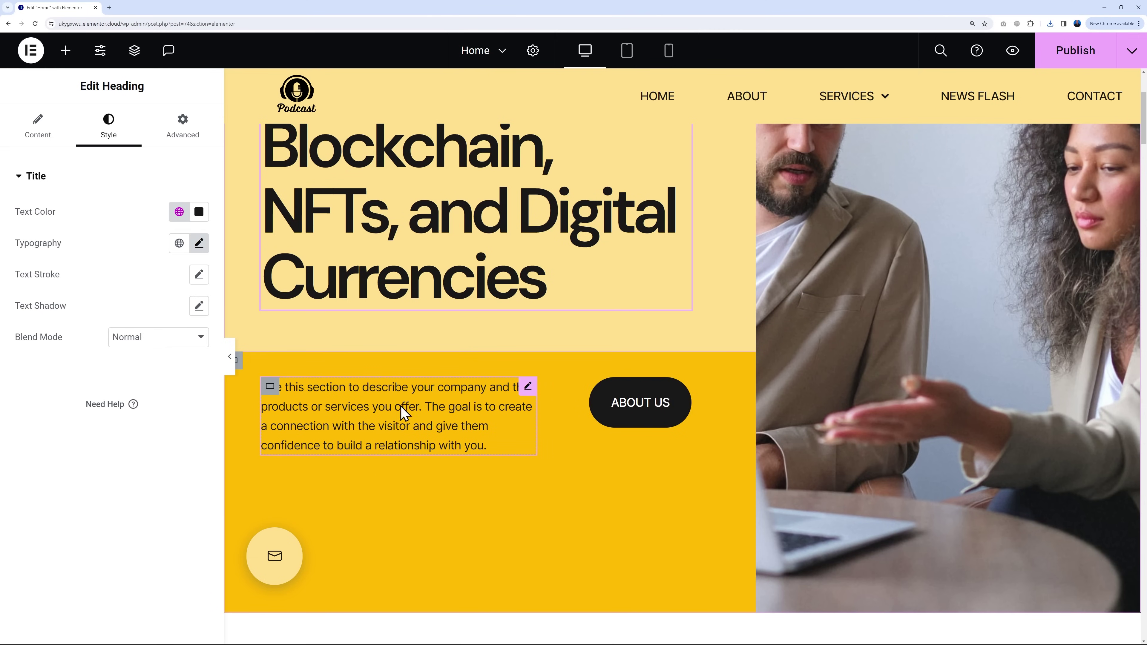
left_click(528, 387)
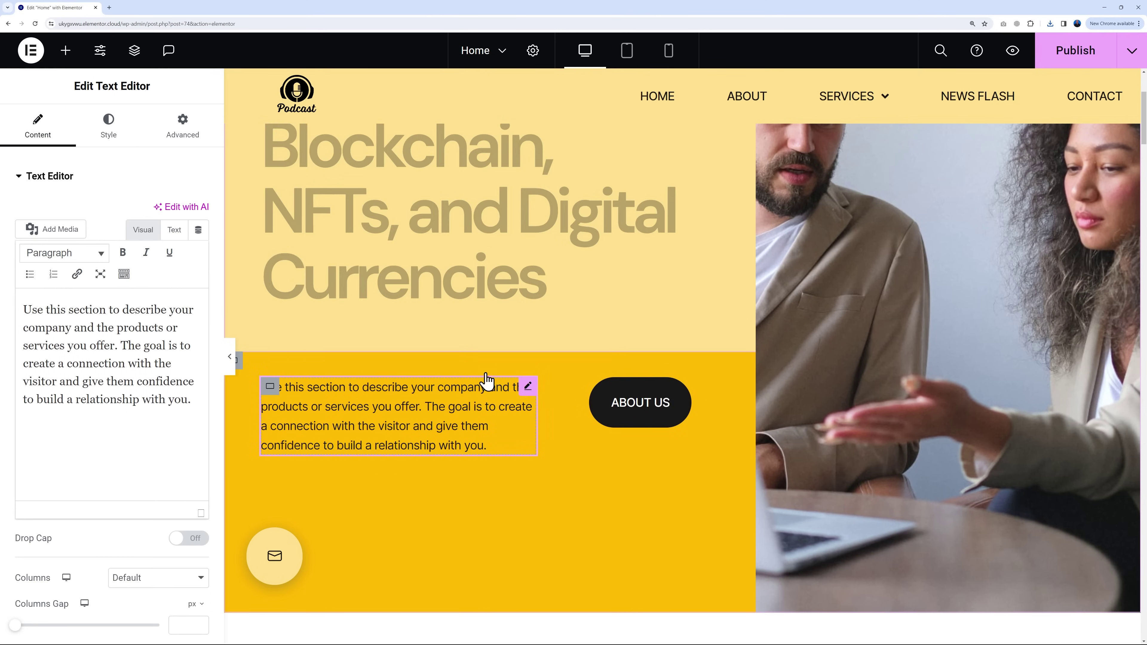
left_click_drag(23, 312, 184, 402)
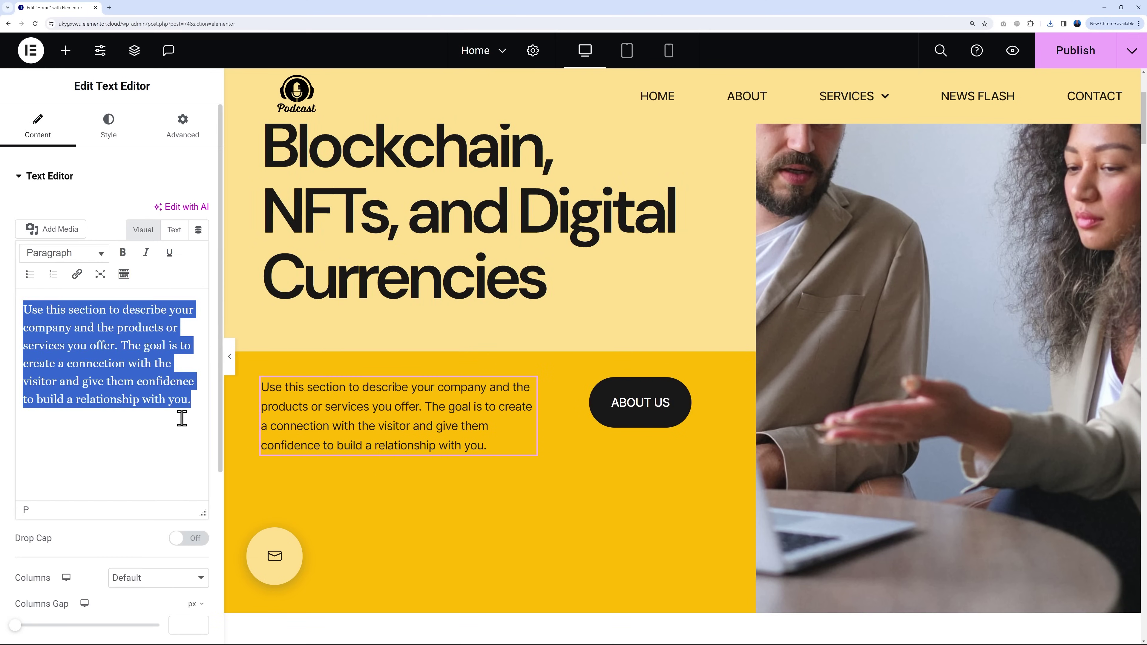
left_click(175, 409)
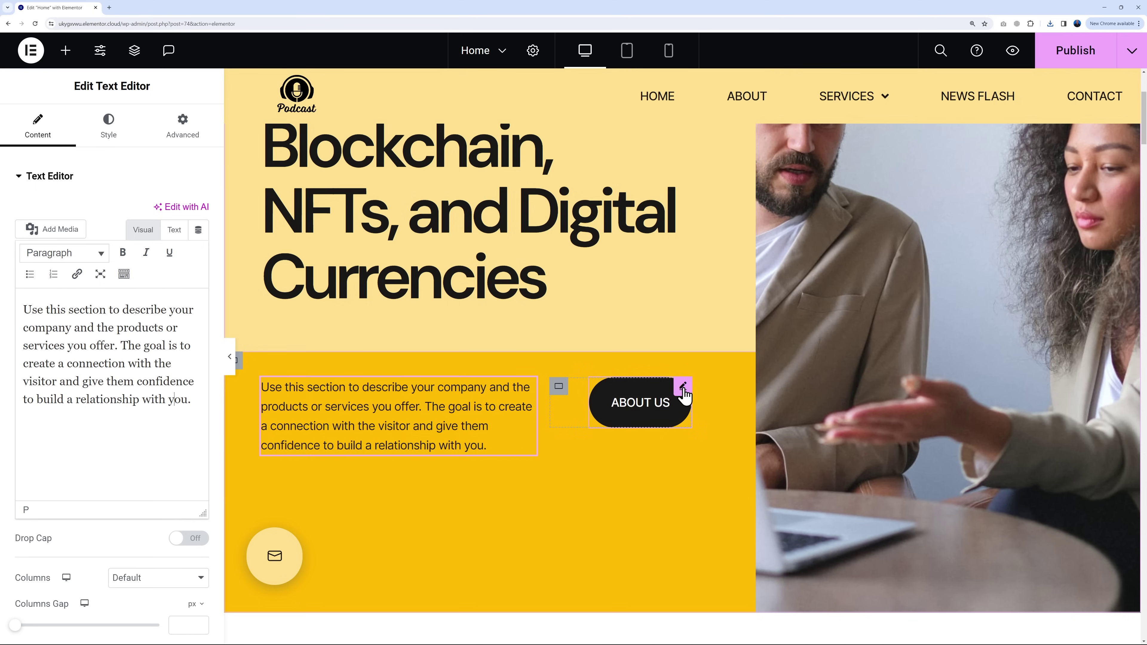
Step: Confirm the ABOUT US button's Internal URL still targets the About page, then select the hero image
left_click(684, 392)
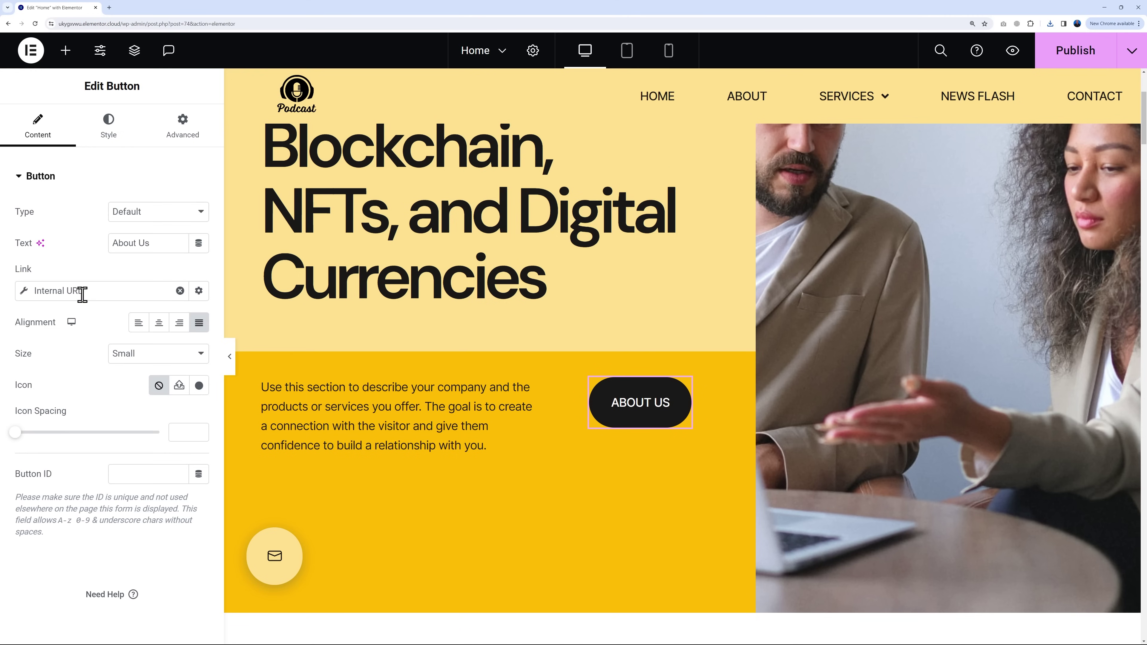
left_click(90, 294)
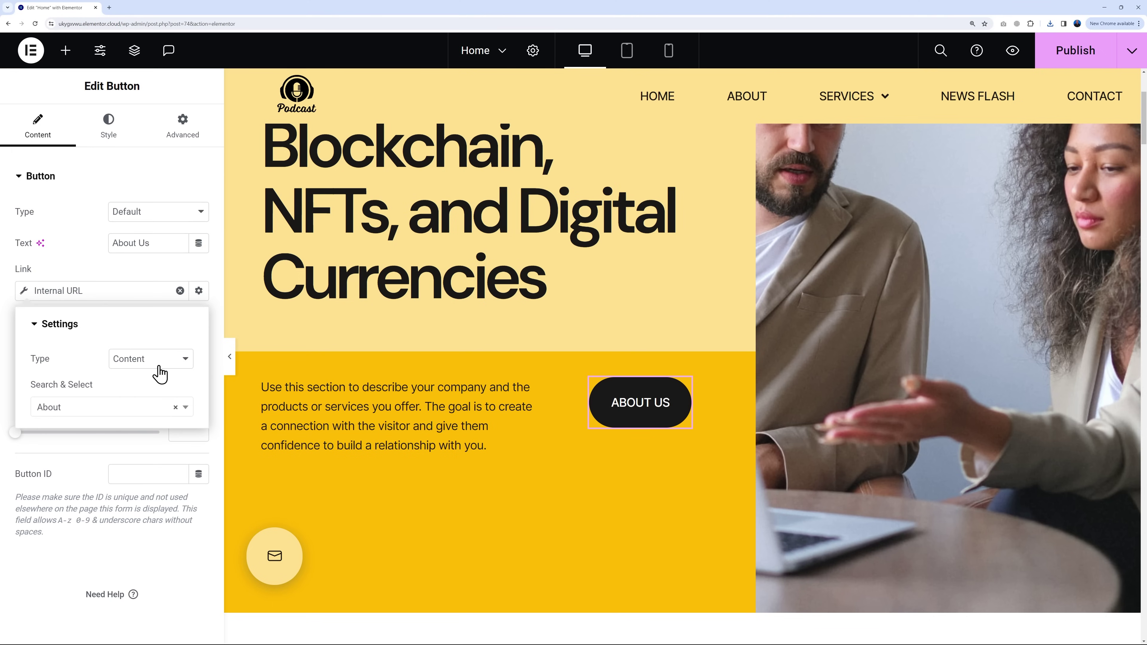
left_click(171, 412)
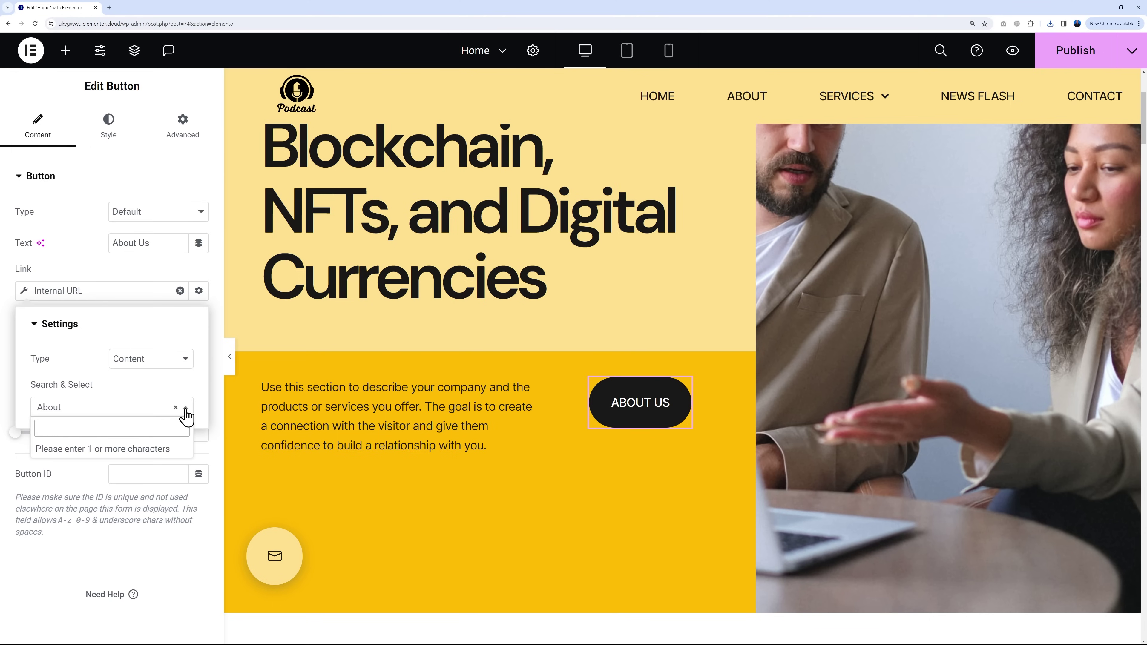
type("abou")
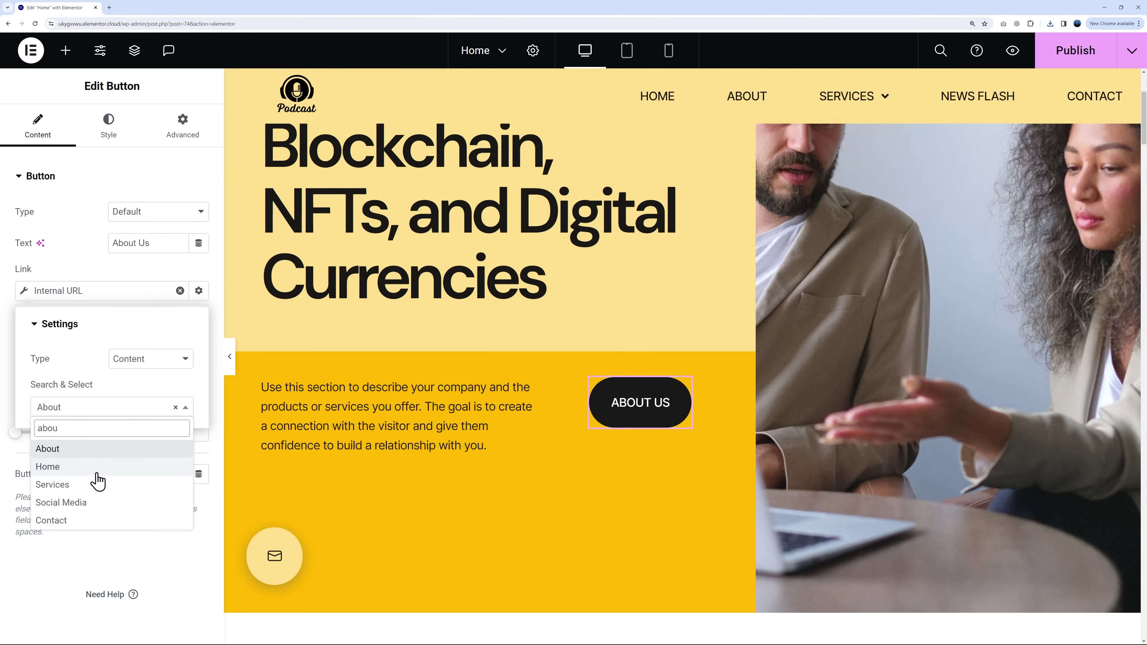
left_click(50, 450)
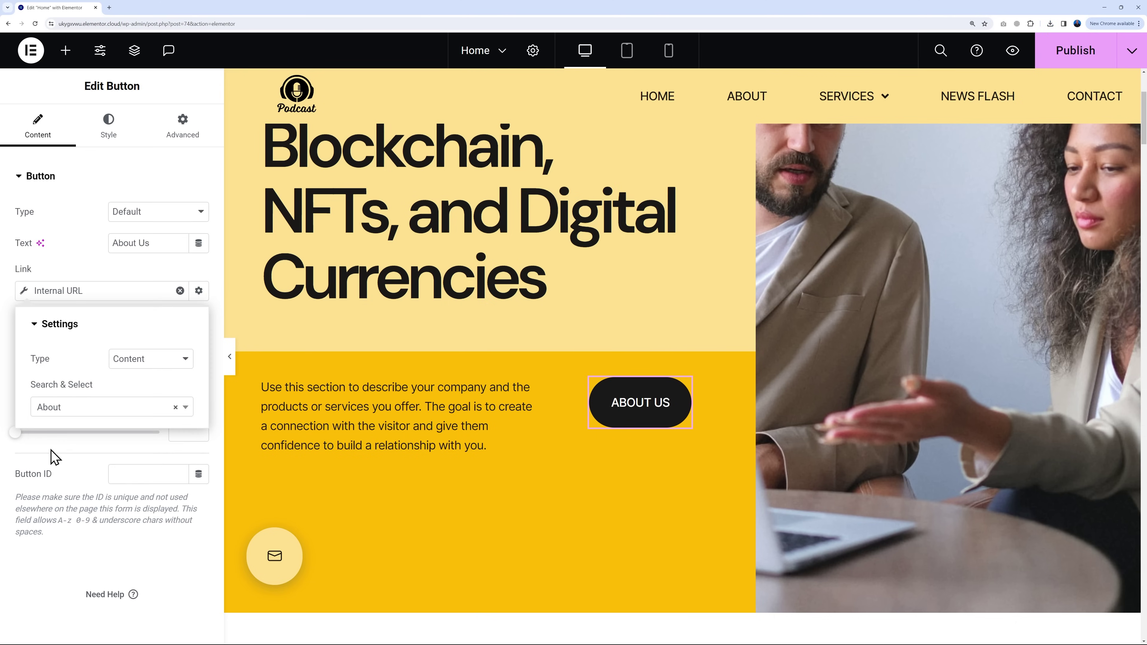
left_click(126, 264)
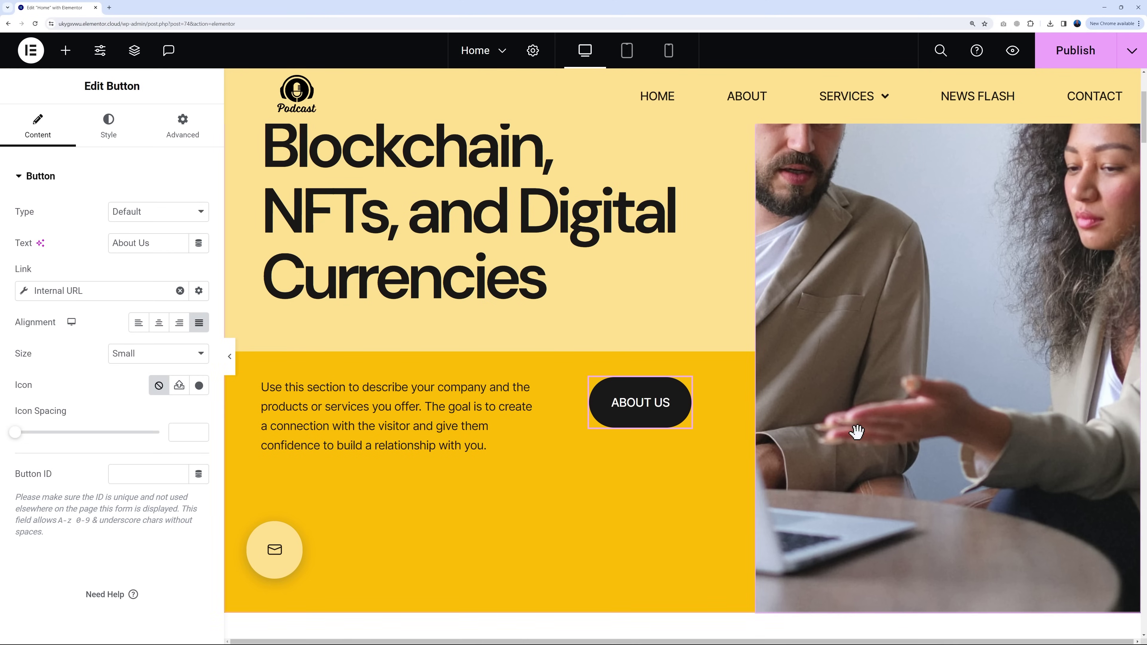
scroll(866, 361, "up", 4)
left_click(866, 362)
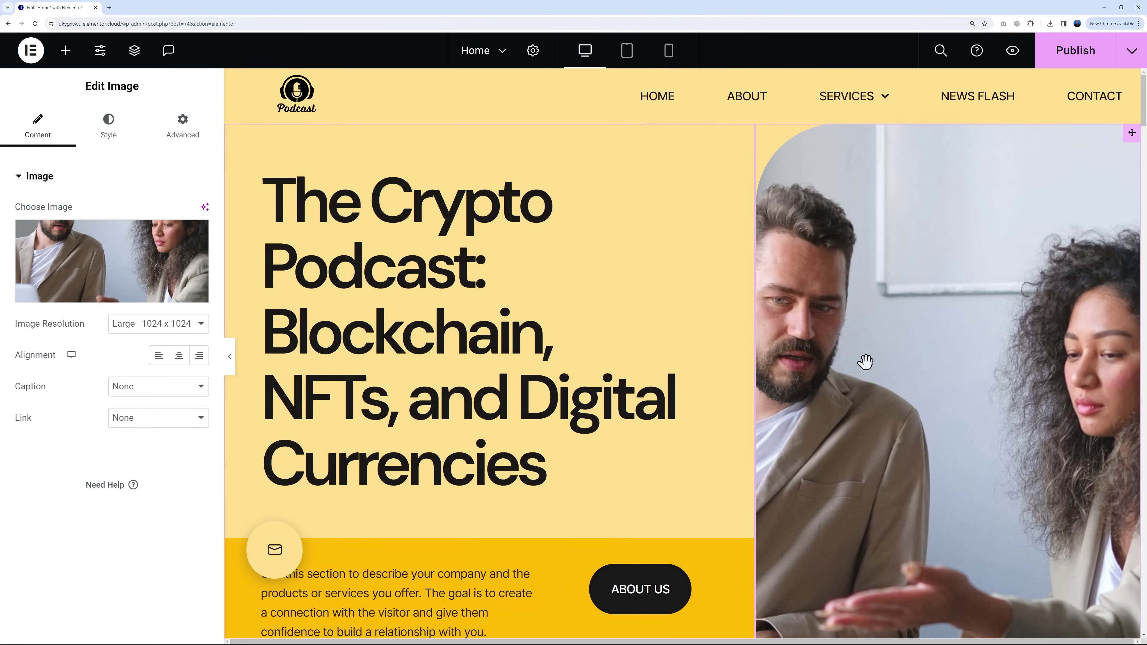
Step: Upload both pexels podcast photos and set pexels-george-milton-6953867.jpg, the woman at the microphone, as the hero image
left_click(106, 258)
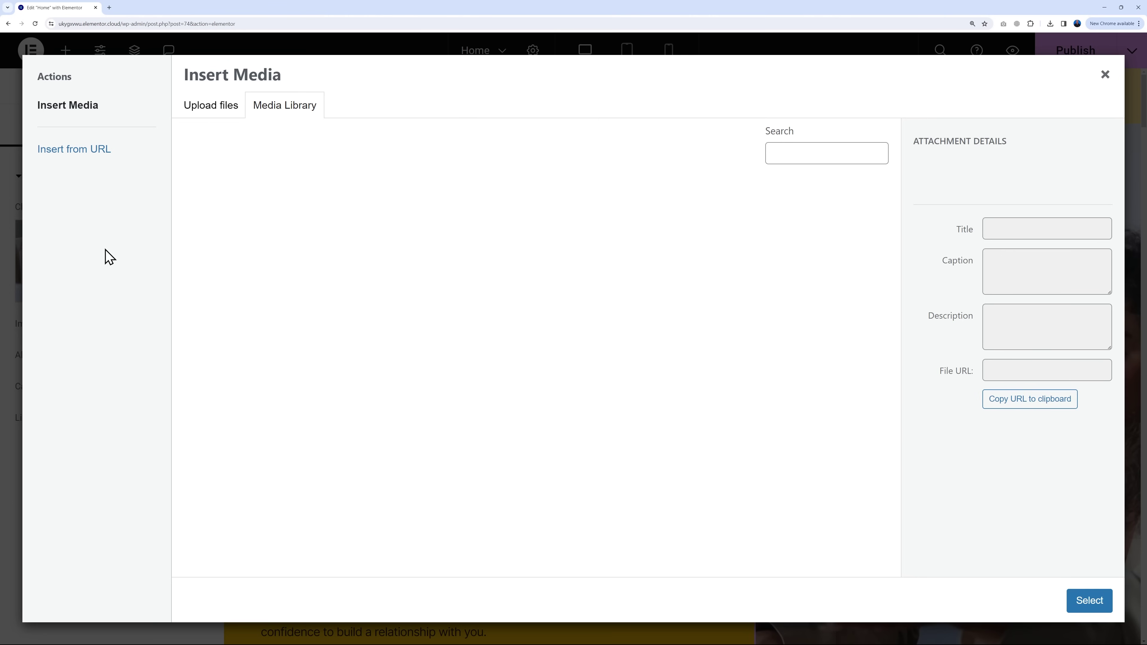
left_click(212, 111)
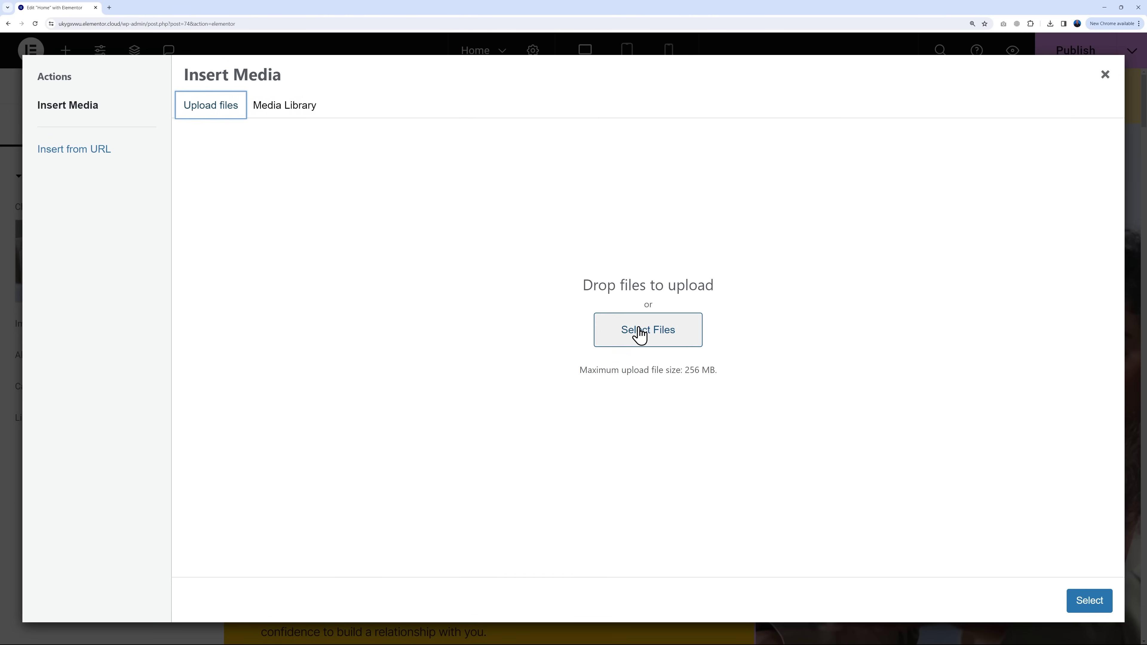
left_click(636, 331)
left_click(227, 63)
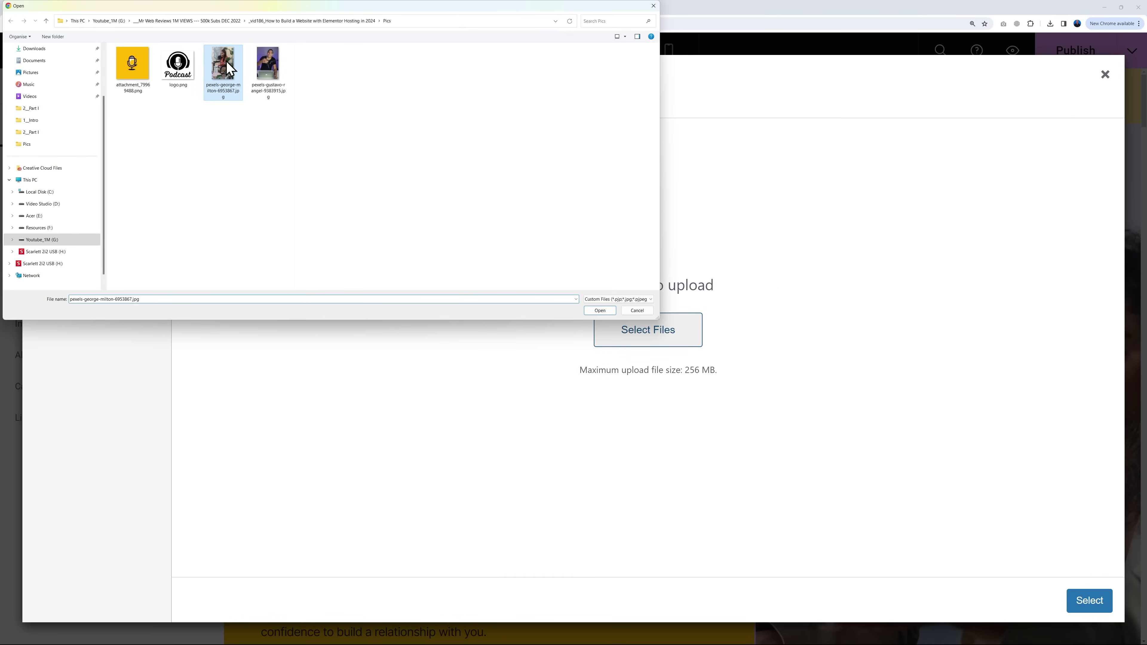
left_click(281, 83, "ctrl")
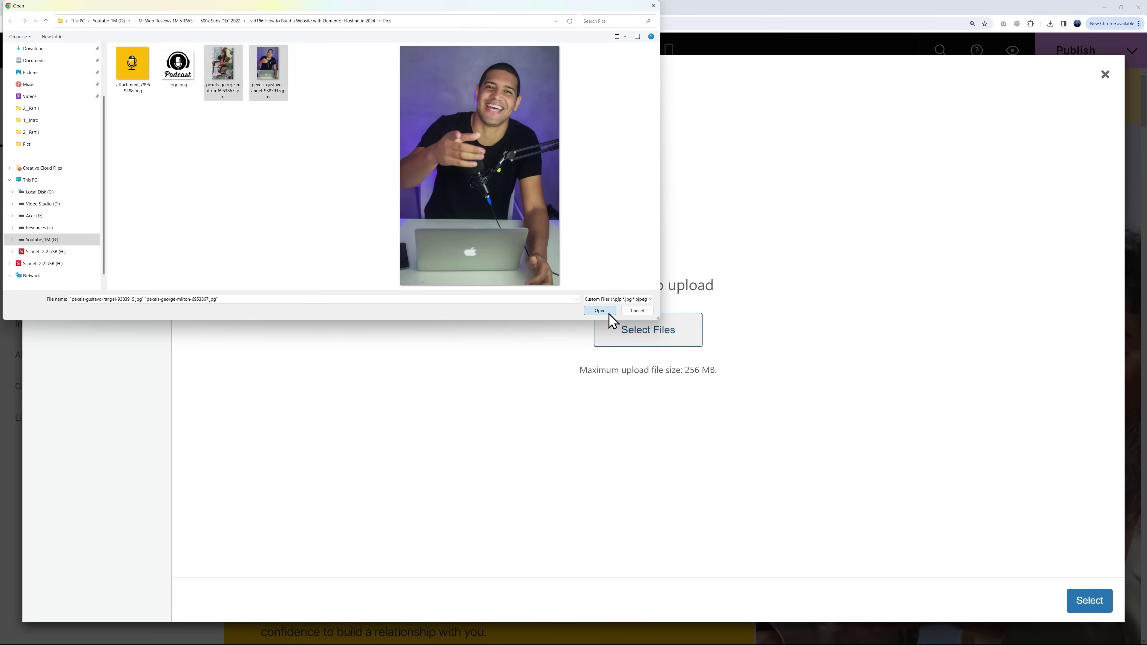
left_click(601, 310)
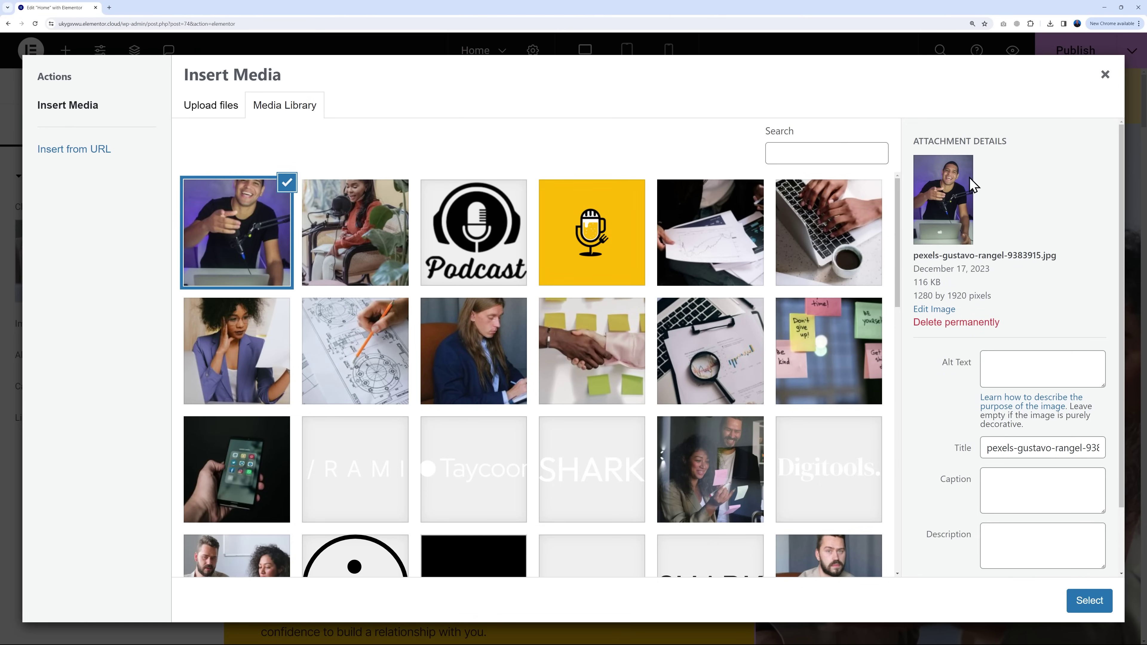
left_click(387, 265)
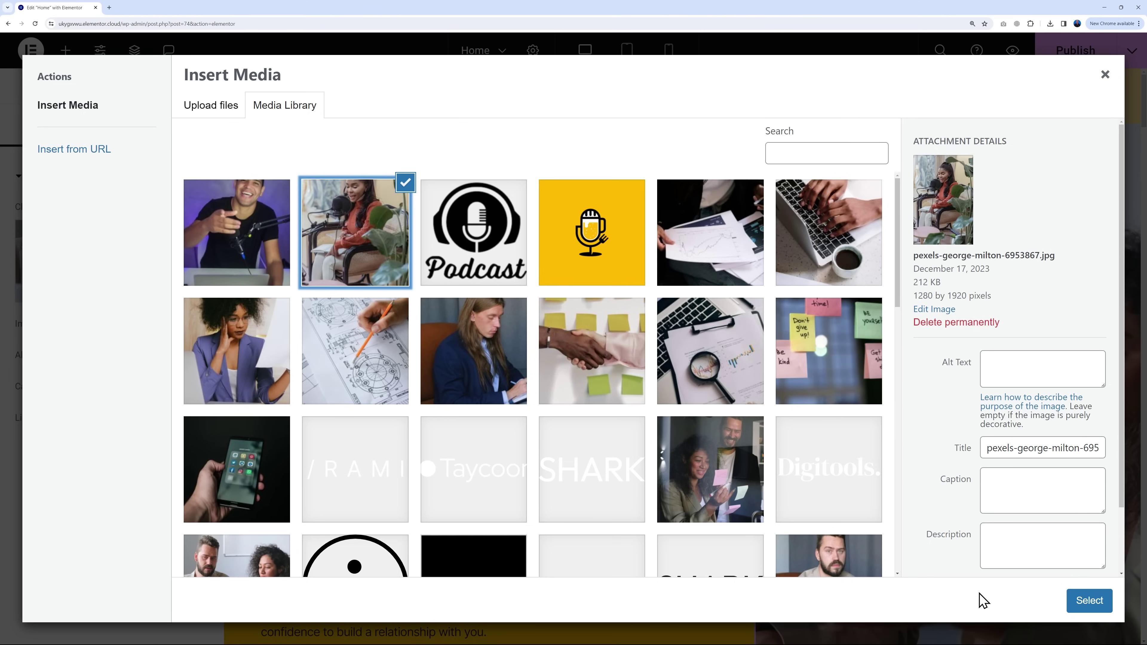
left_click(1089, 601)
scroll(545, 455, "down", 6)
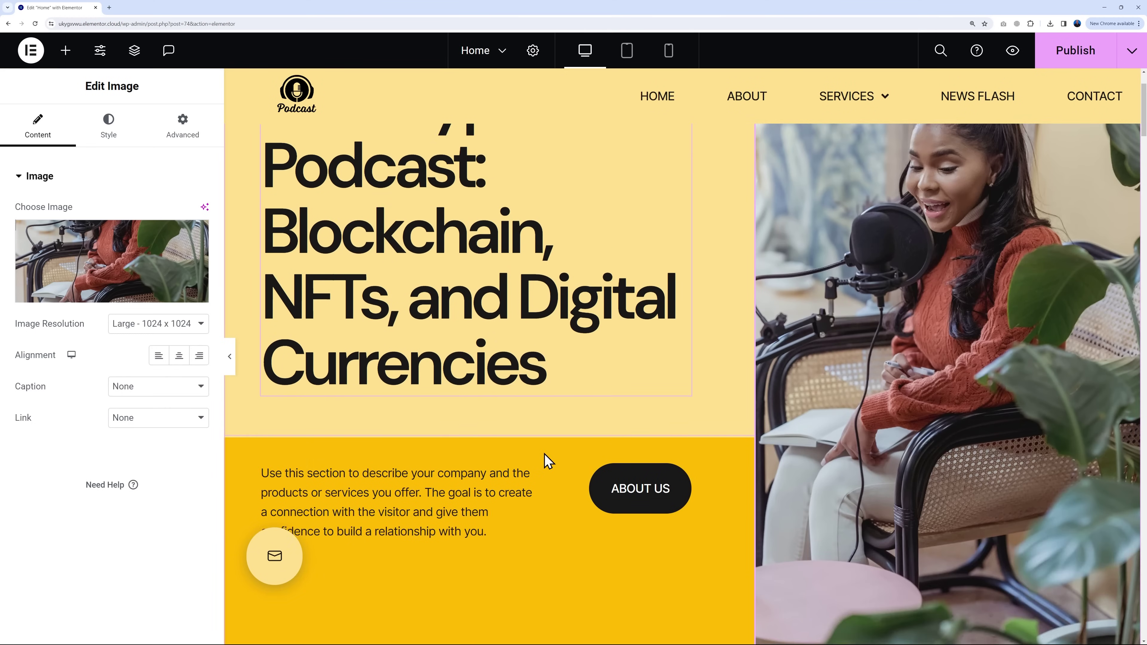
scroll(546, 458, "up", 4)
scroll(548, 460, "up", 2)
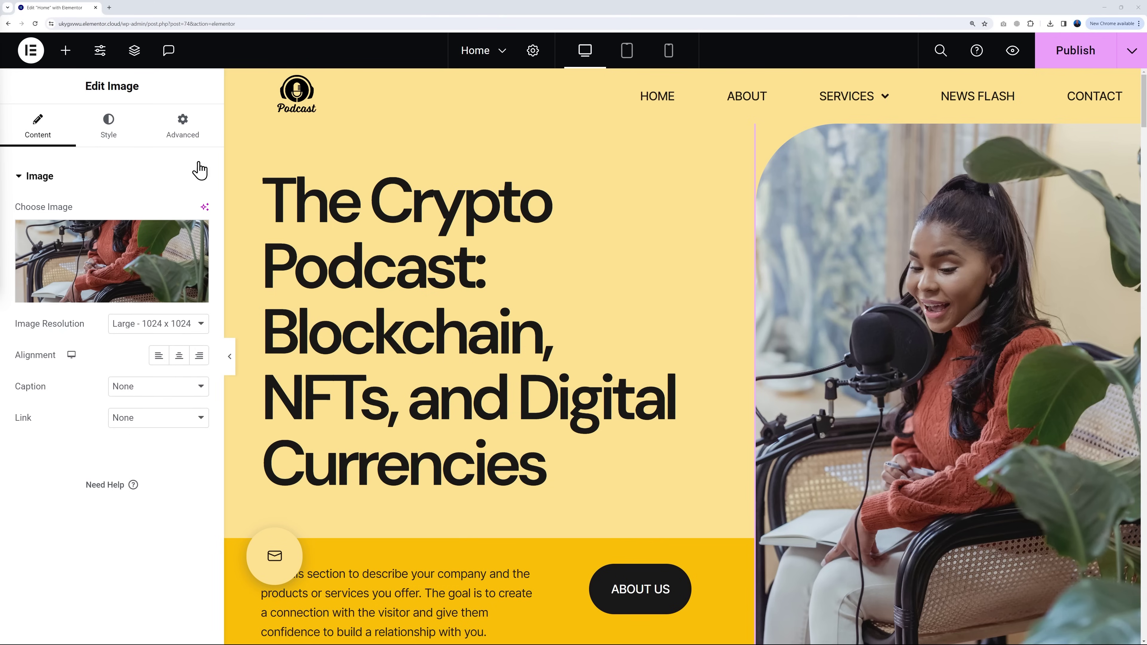
Step: Open the hero image's Style settings and set the top border radius to 0
left_click(110, 140)
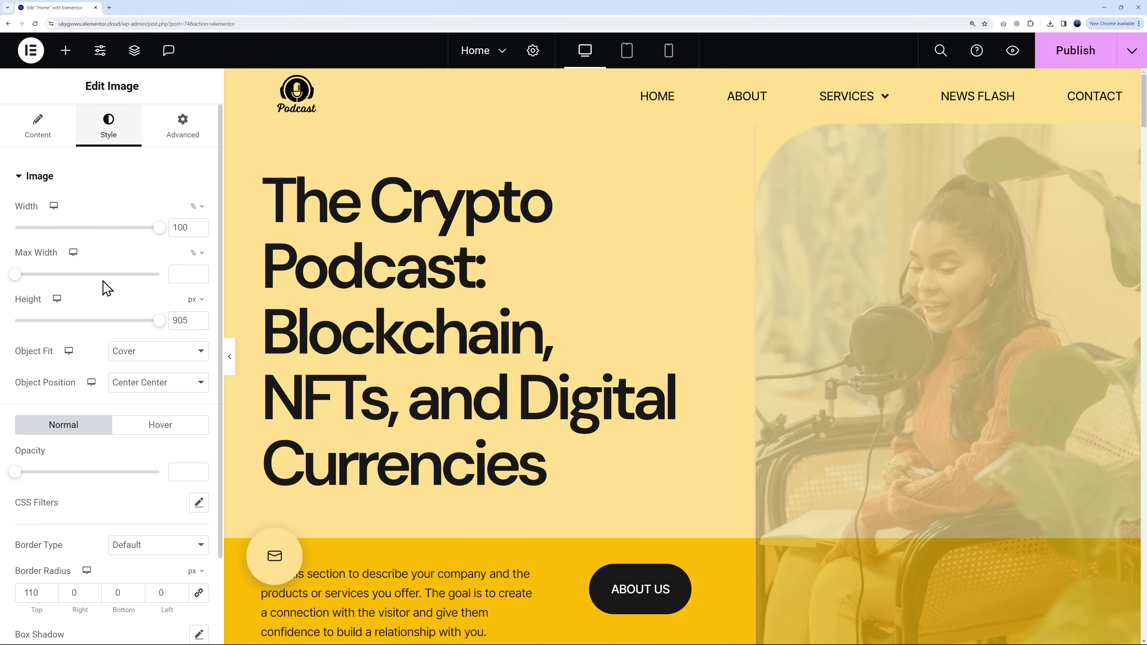
scroll(102, 433, "down", 2)
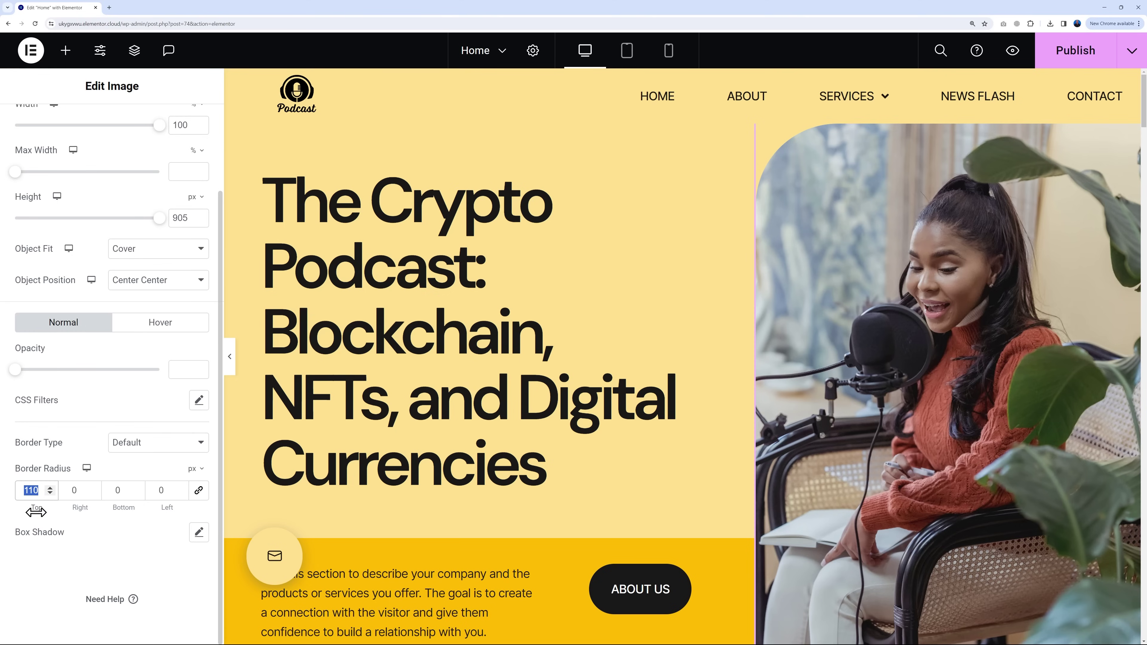
type("0")
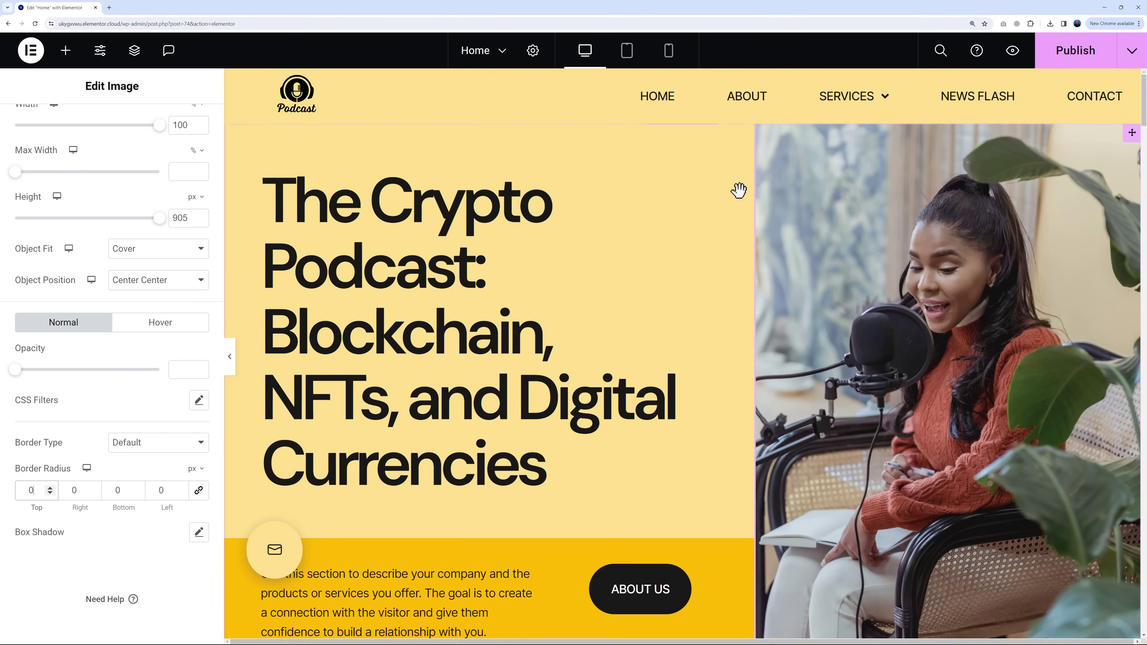
scroll(672, 438, "down", 5)
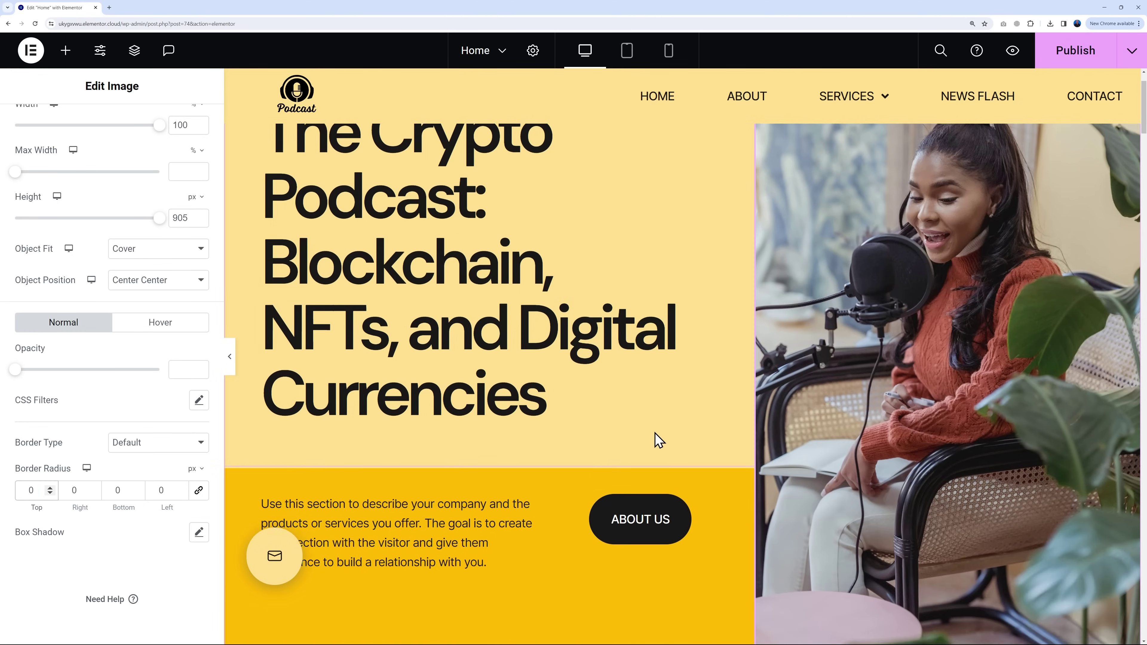
scroll(568, 477, "up", 5)
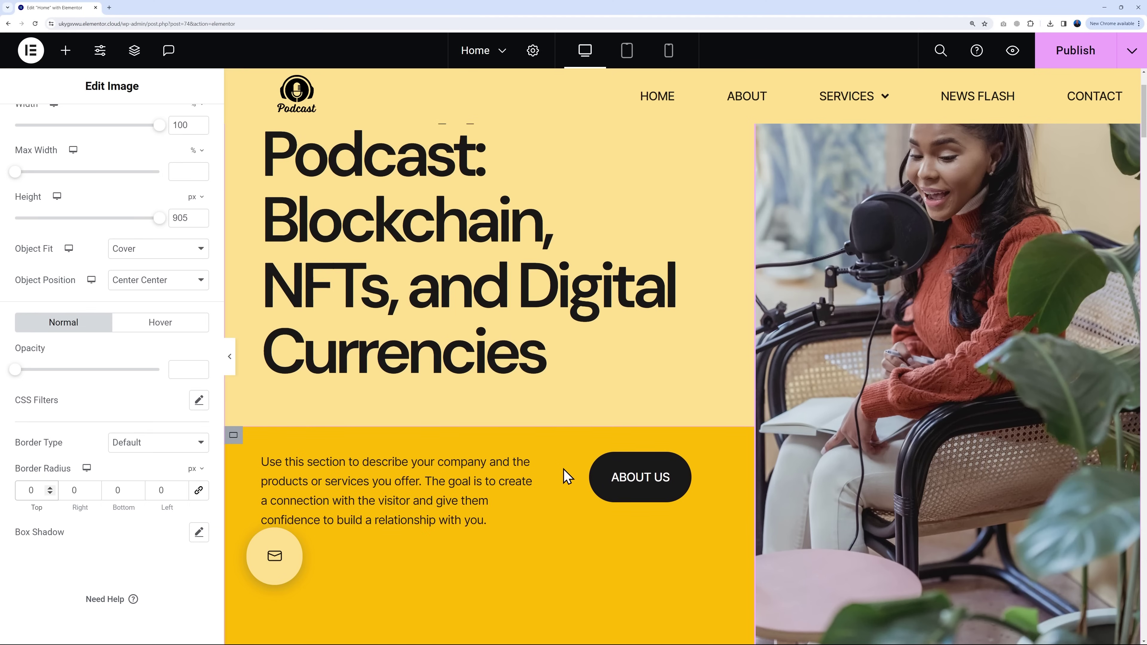
scroll(567, 477, "down", 3)
scroll(568, 476, "down", 3)
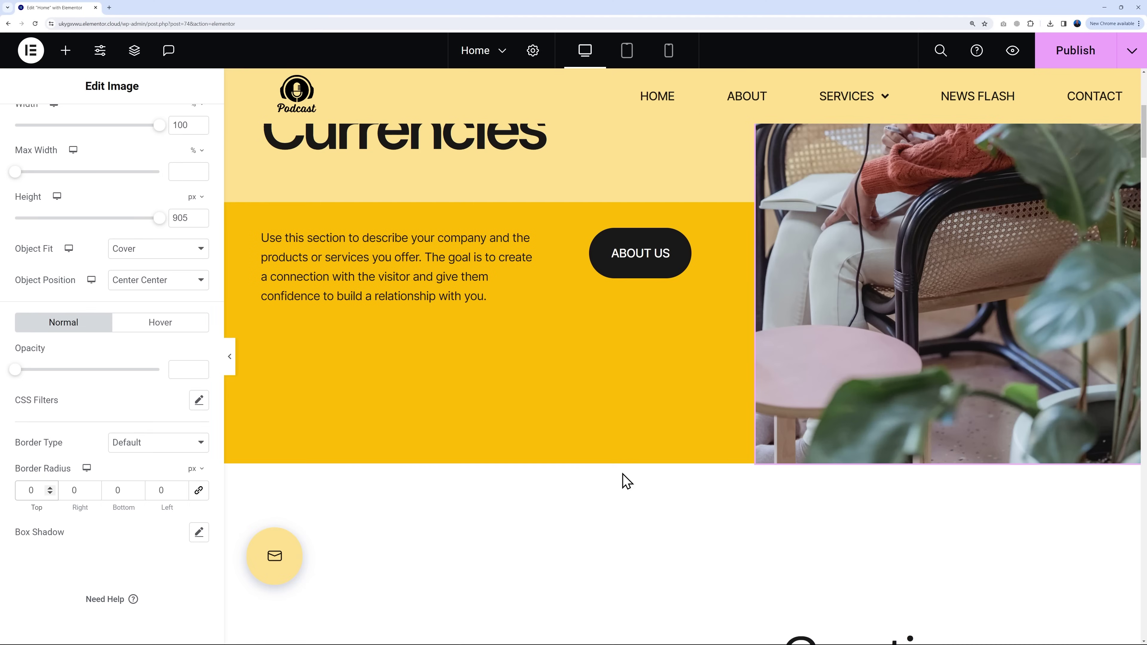
scroll(955, 452, "up", 5)
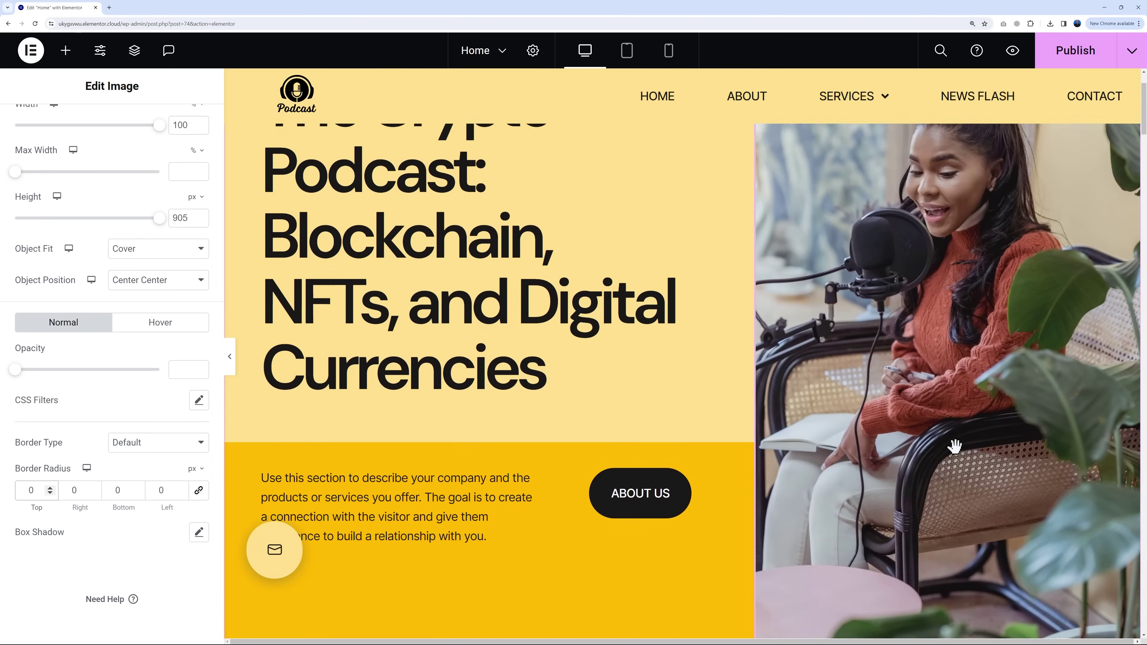
Step: Restore the top-left corner radius to 110 px, leaving the bottom corners at 0
left_click(26, 491)
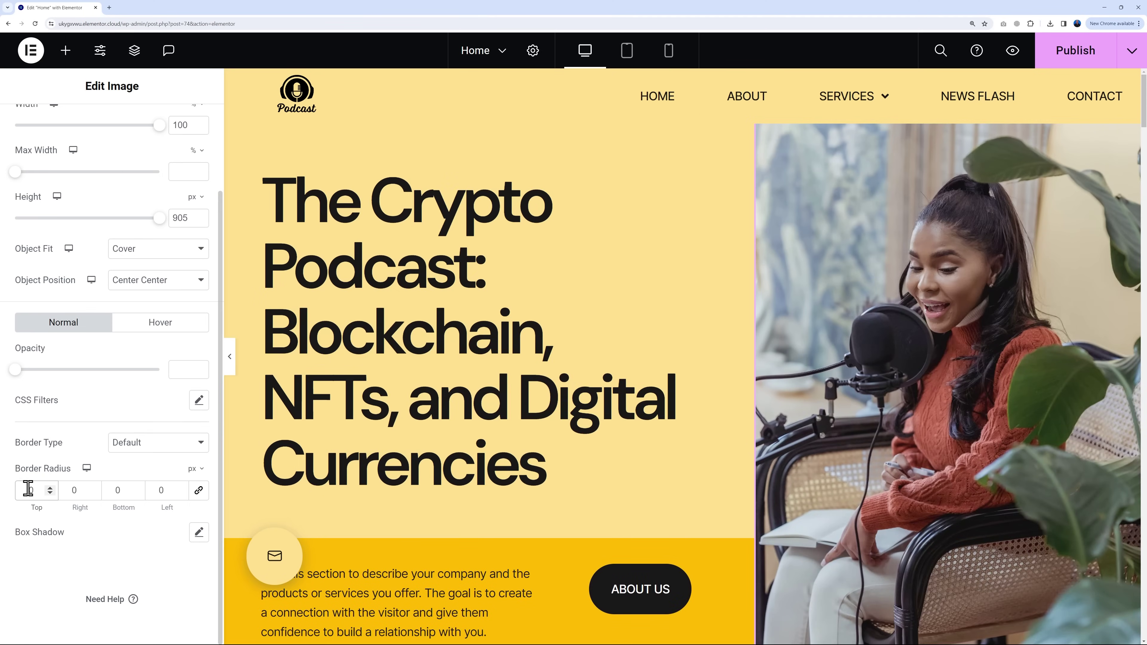
type("11")
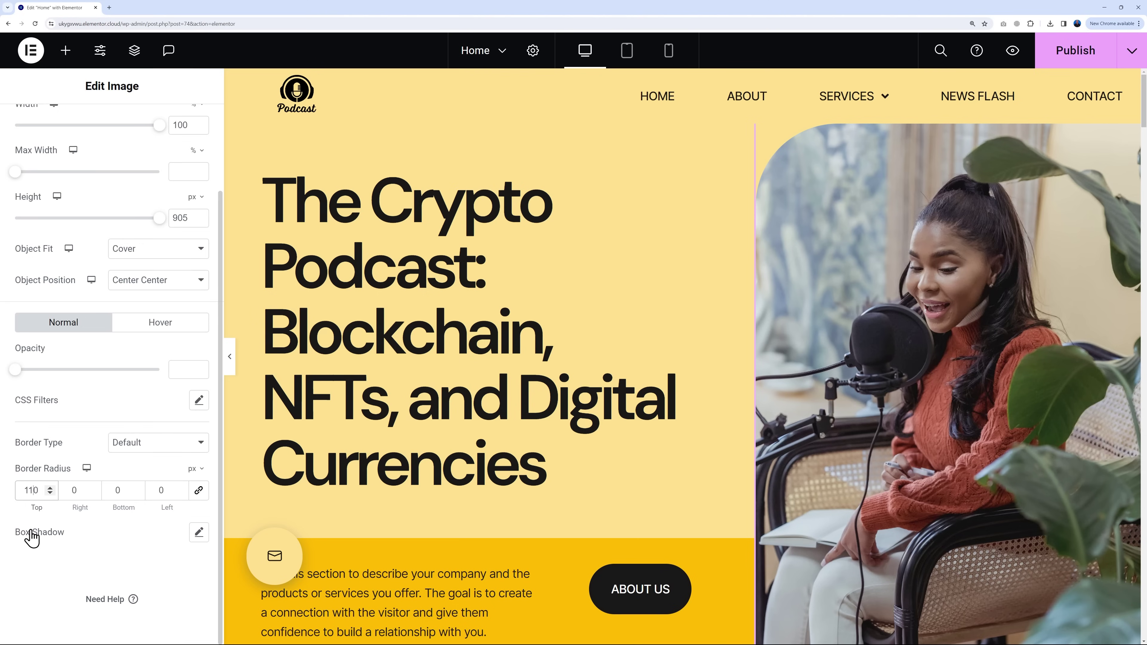
left_click(116, 490)
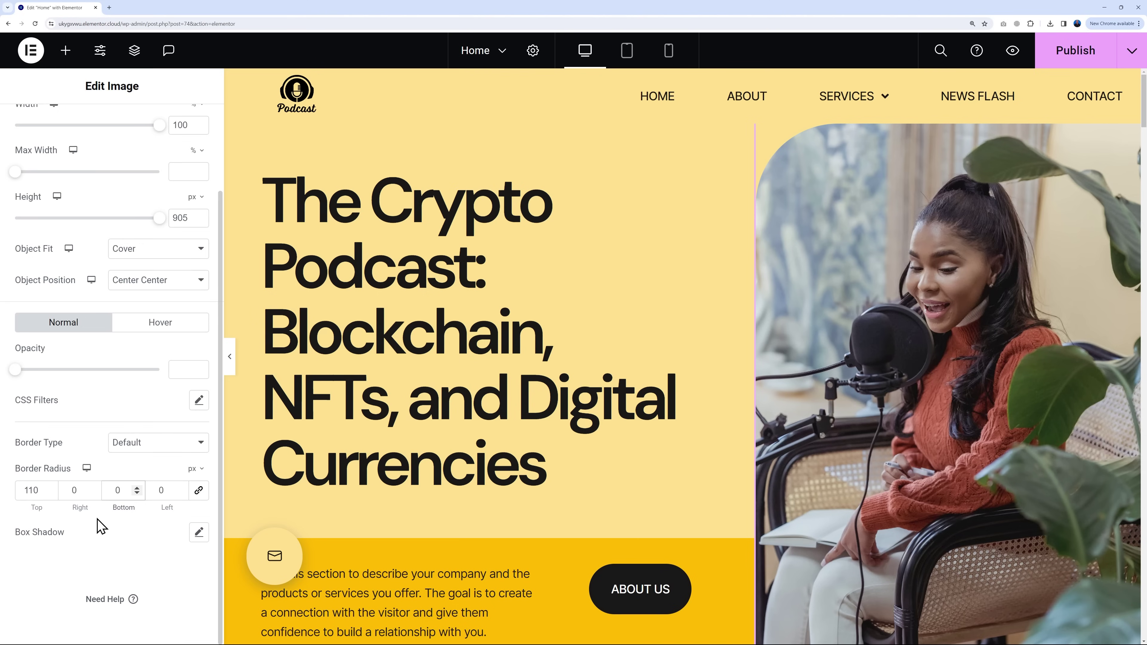
scroll(689, 405, "down", 6)
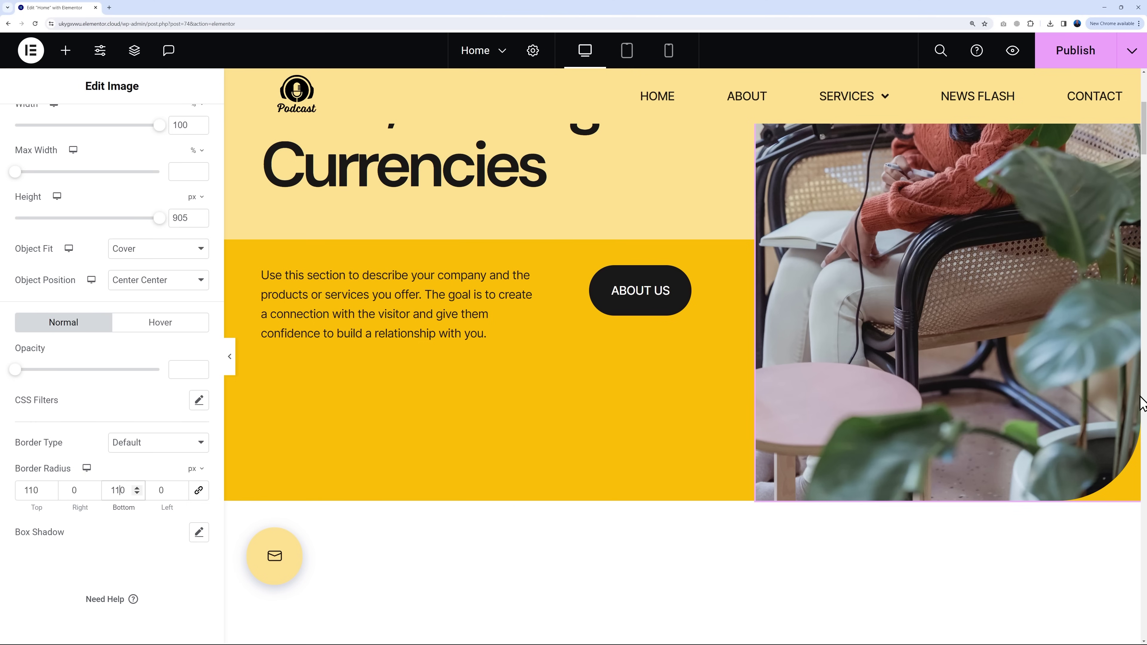
scroll(921, 556, "up", 5)
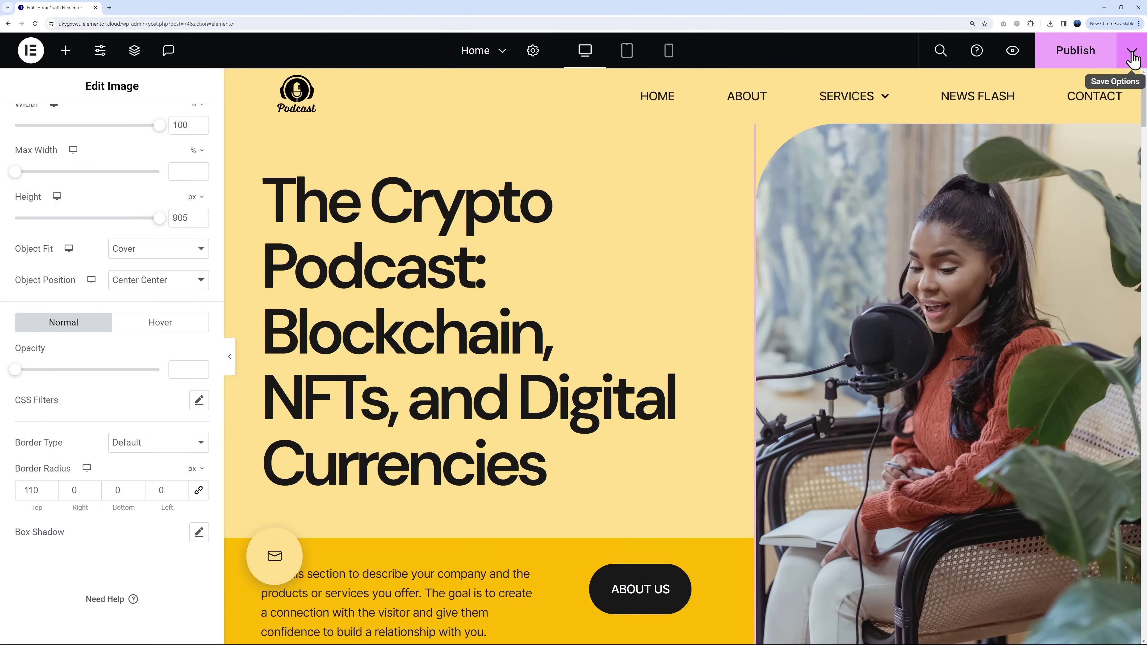
Step: Choose Save Draft from the Publish menu, then scroll to the Creating unique campaigns section
left_click(1133, 58)
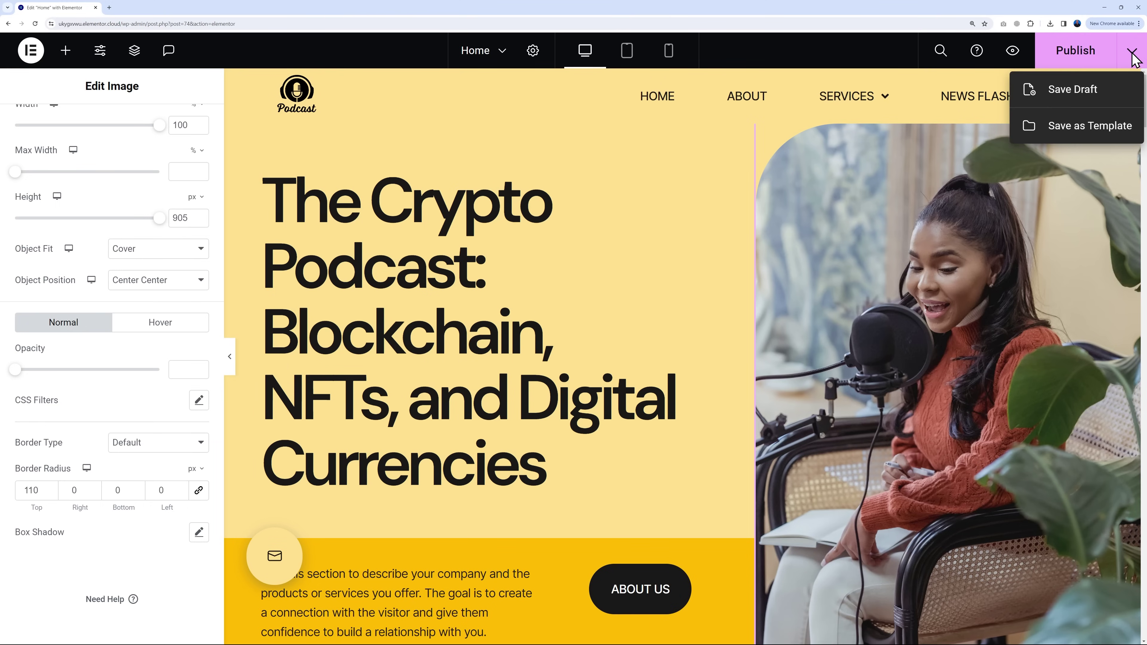
left_click(1066, 92)
scroll(712, 411, "down", 3)
scroll(712, 411, "down", 12)
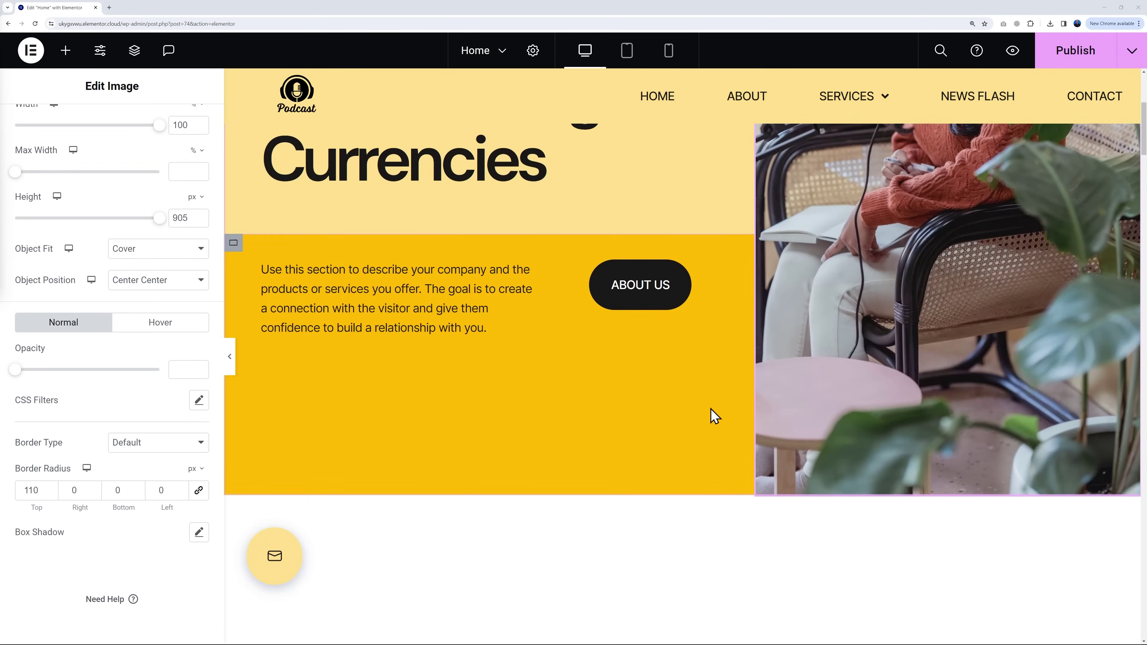
scroll(760, 412, "down", 1)
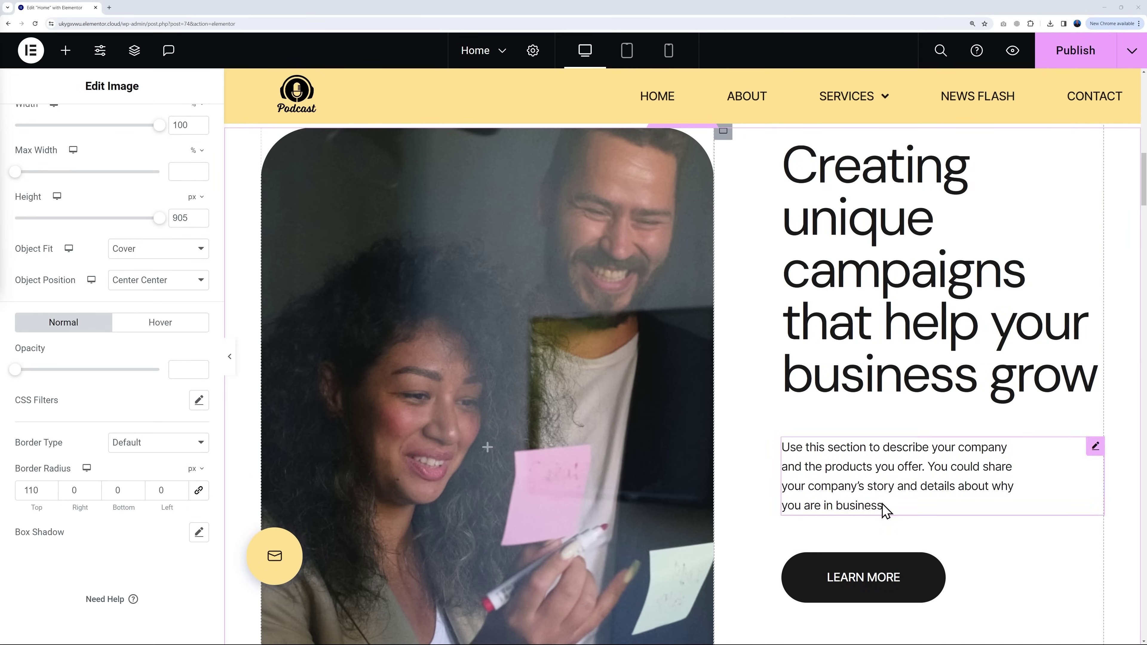
scroll(768, 318, "up", 1)
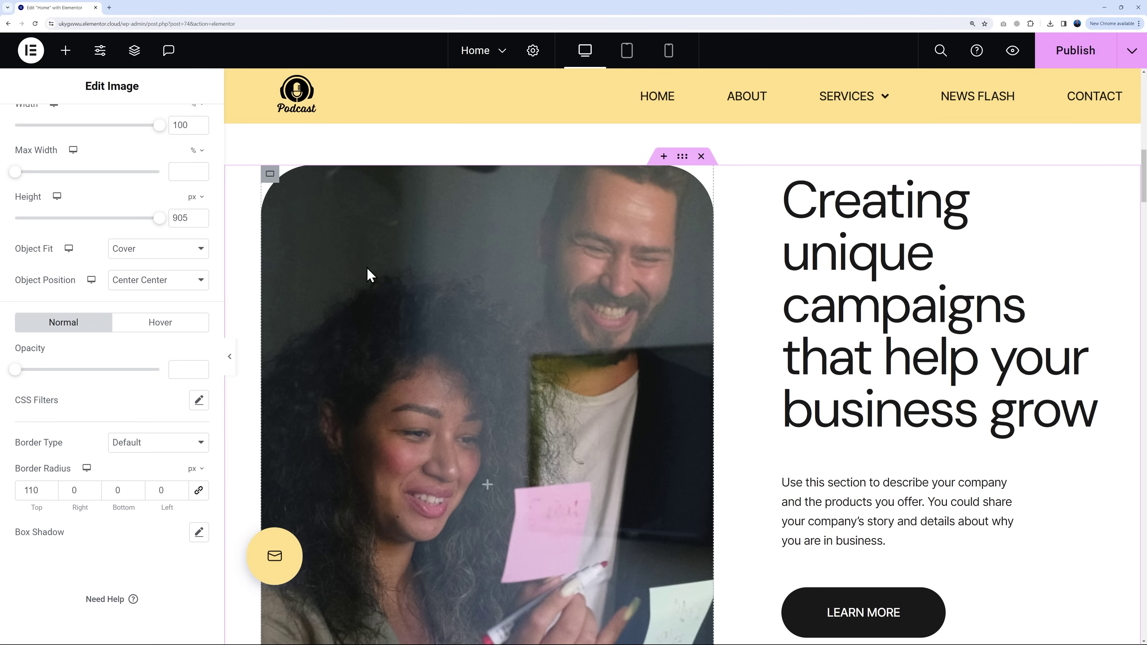
Step: Upload pexels-george-milton-6954162.jpg (two women podcasting) as the campaign container's background image
left_click(270, 175)
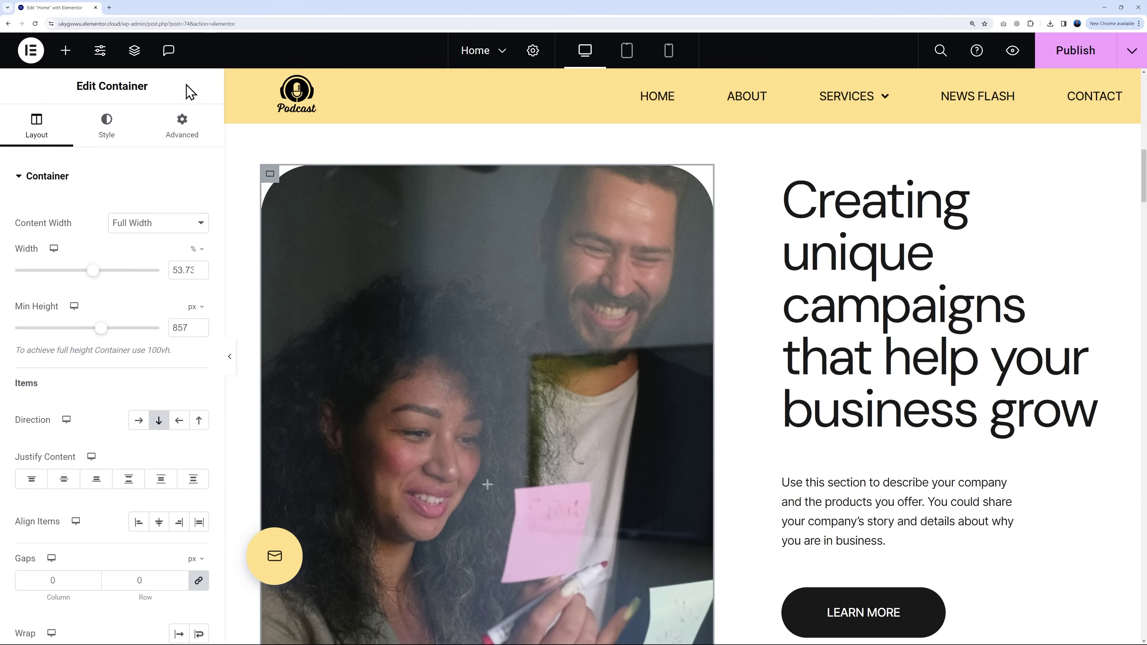
left_click(106, 131)
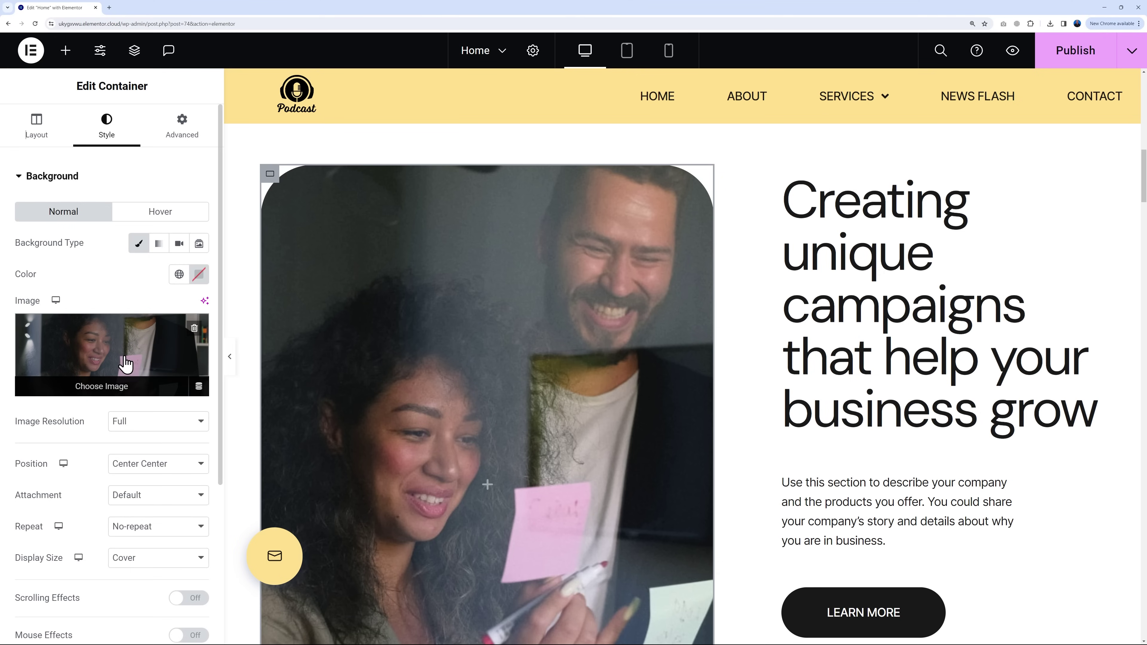
left_click(126, 359)
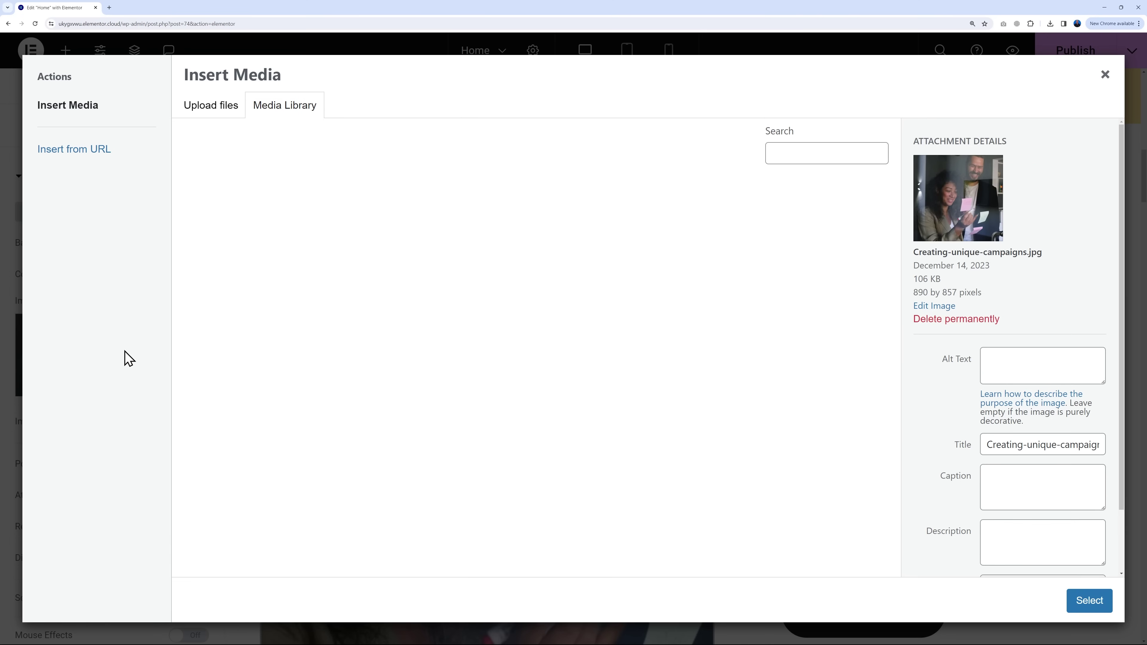
left_click(221, 113)
left_click(629, 338)
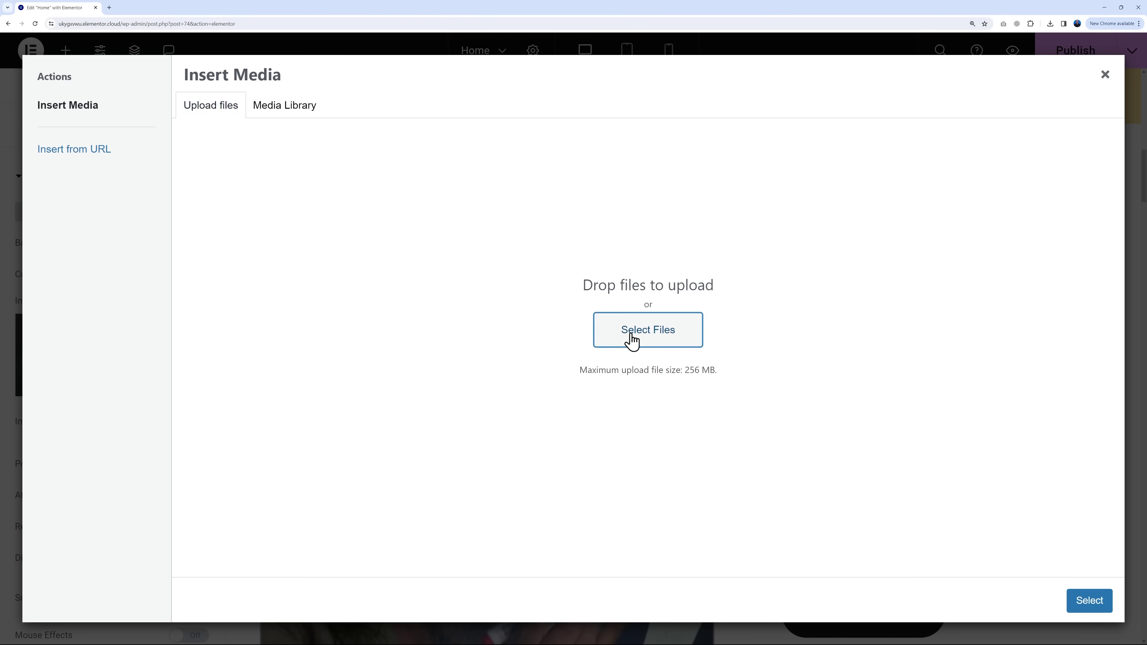
left_click(133, 127)
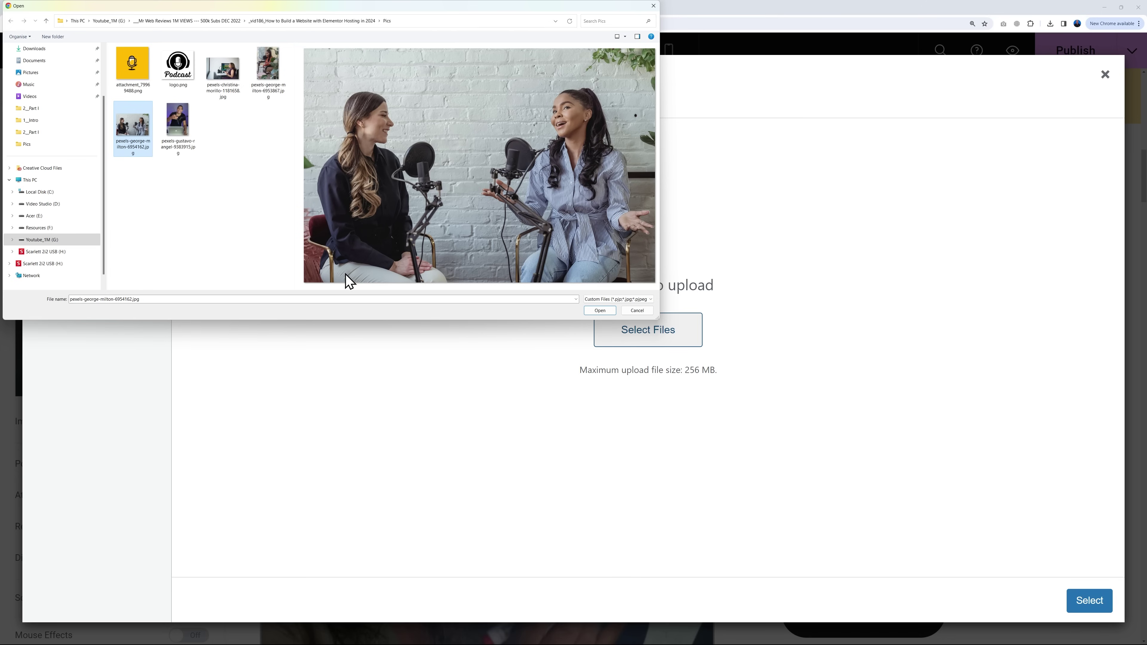
left_click(599, 310)
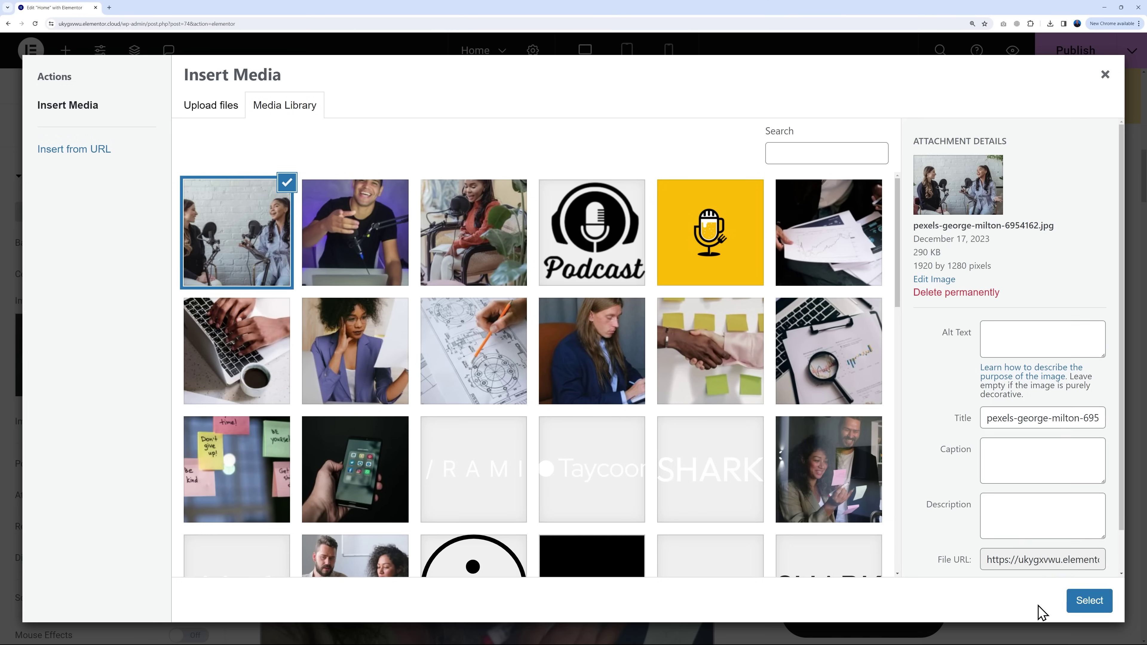
left_click(1089, 601)
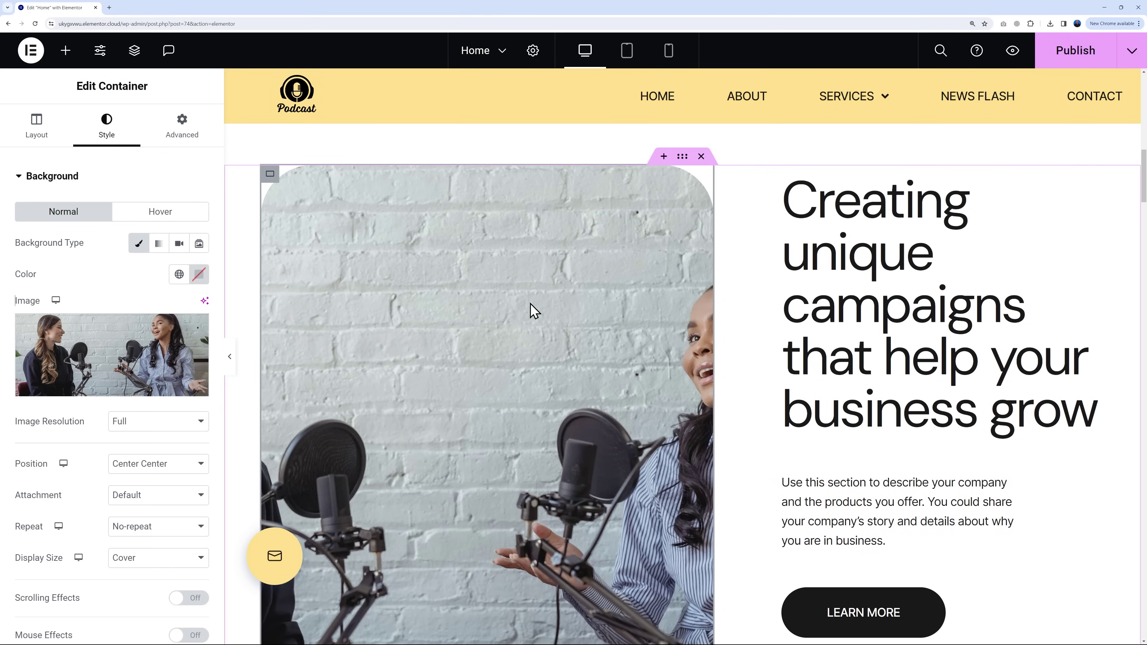
Step: Set the container background position to Custom with an X offset of -17 px
scroll(597, 377, "down", 2)
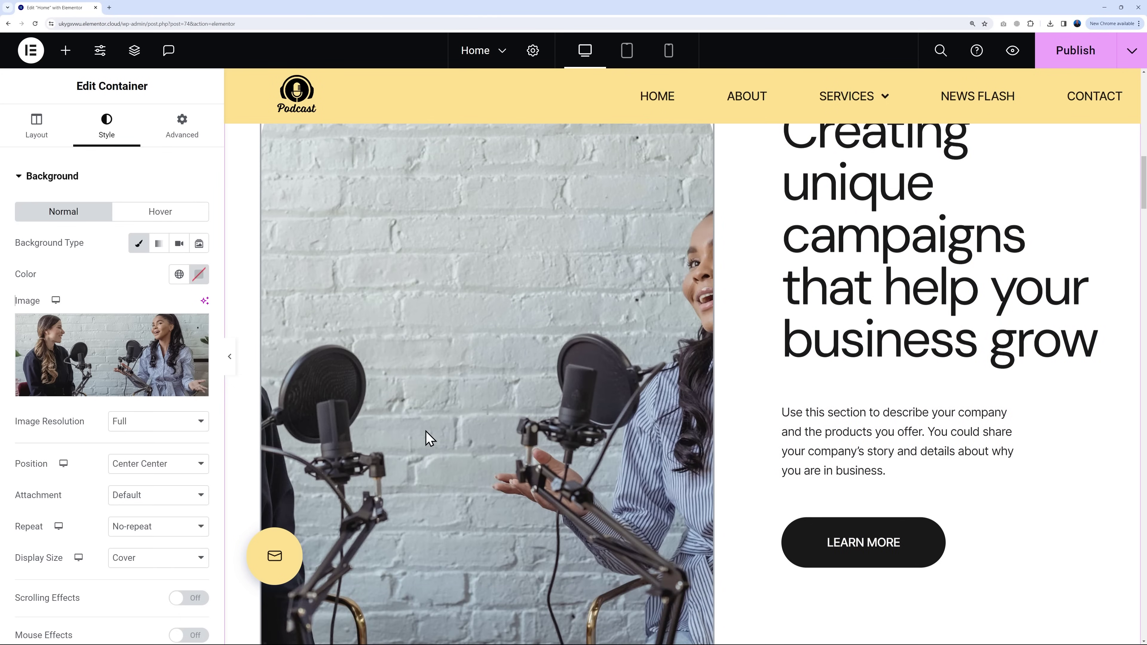
scroll(429, 438, "down", 3)
scroll(618, 414, "up", 1)
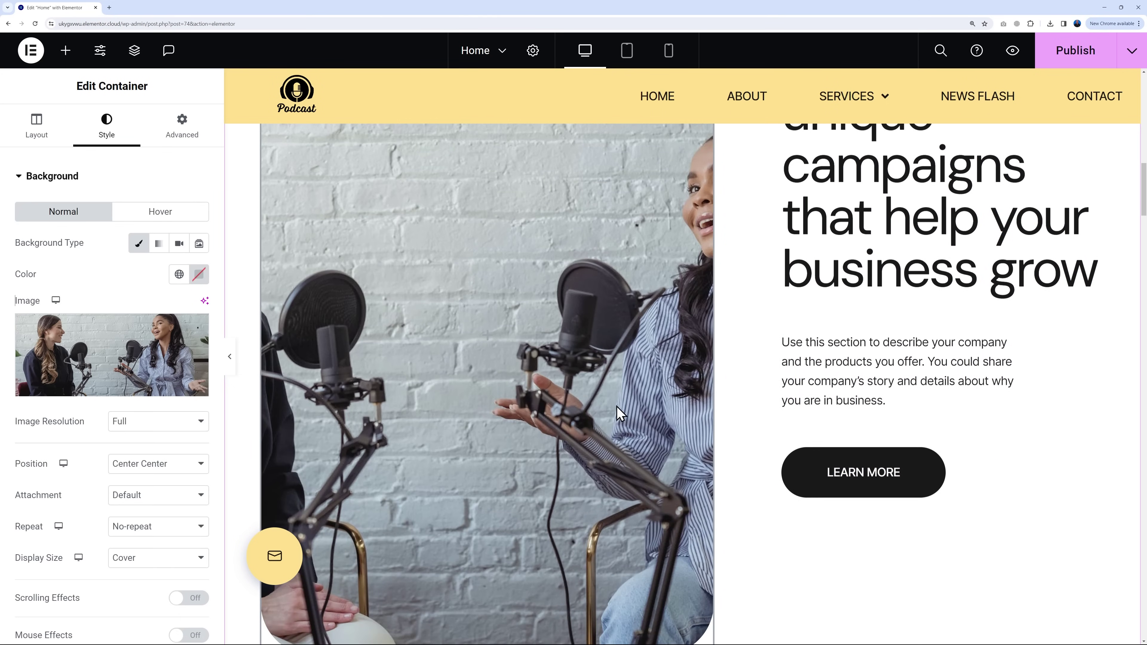
scroll(620, 412, "up", 1)
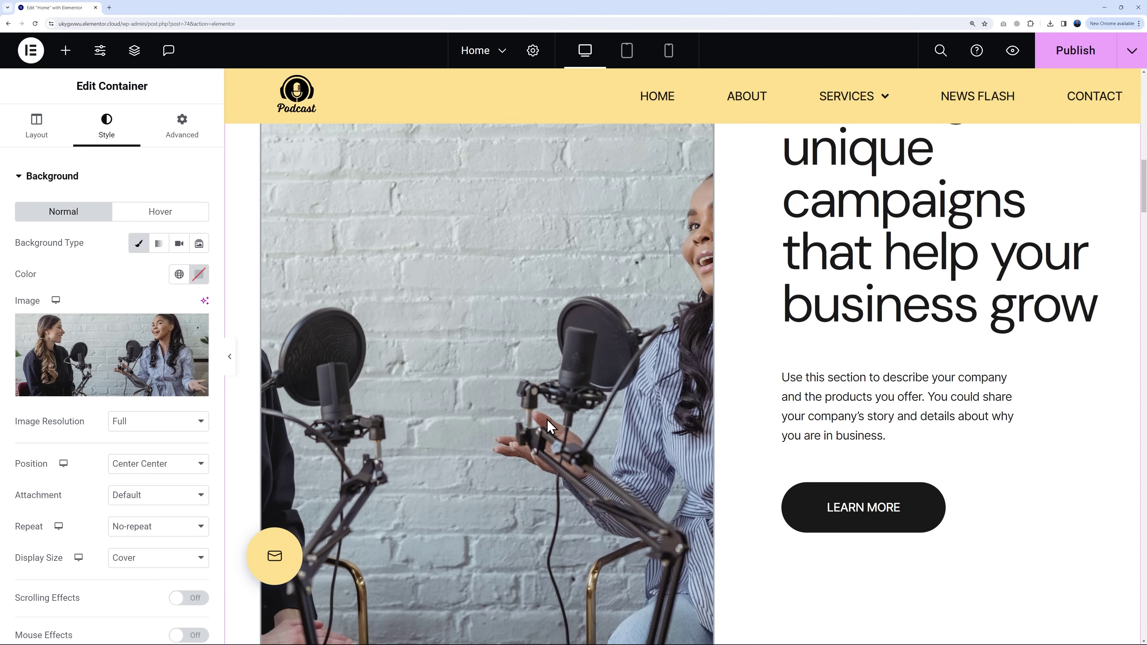
left_click(203, 466)
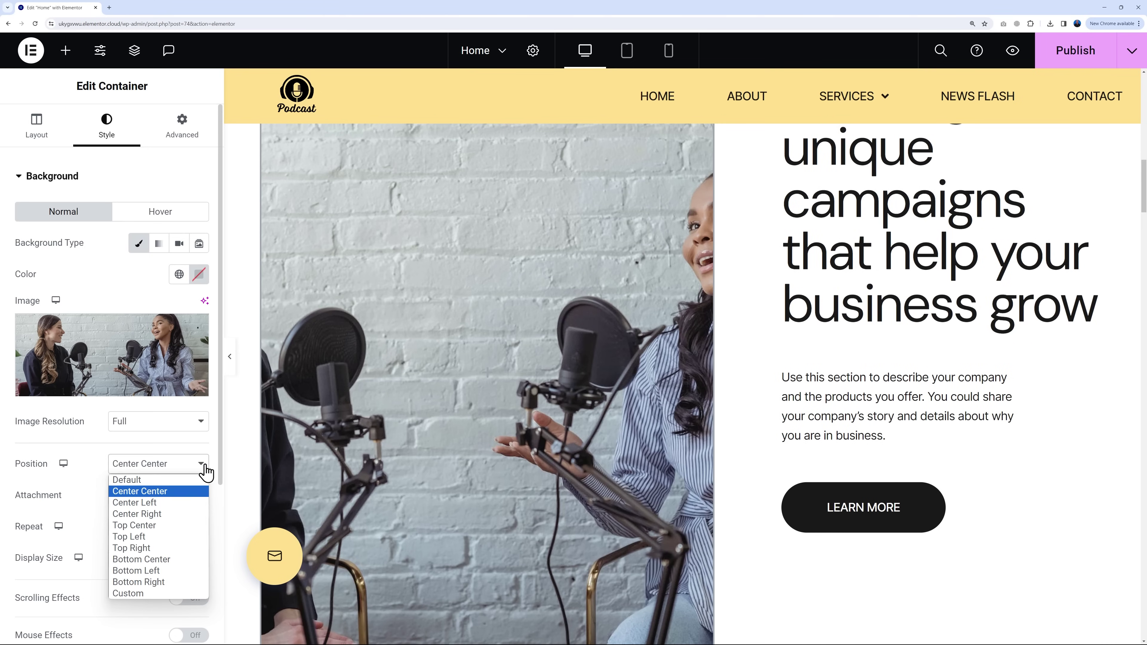
left_click(171, 594)
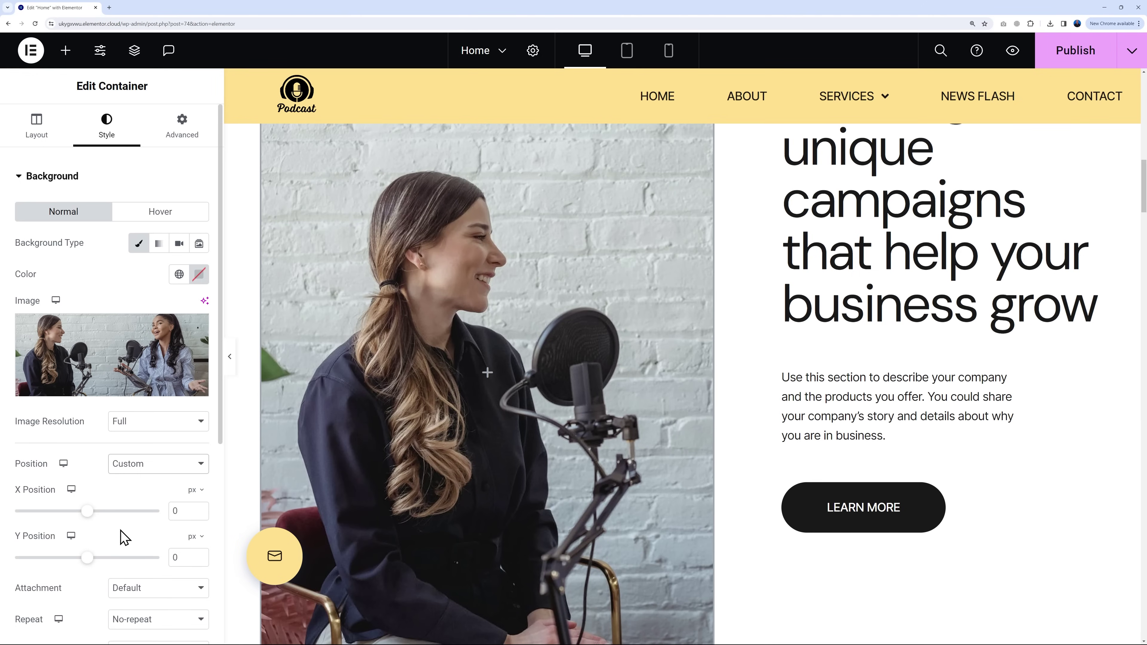
scroll(145, 499, "down", 1)
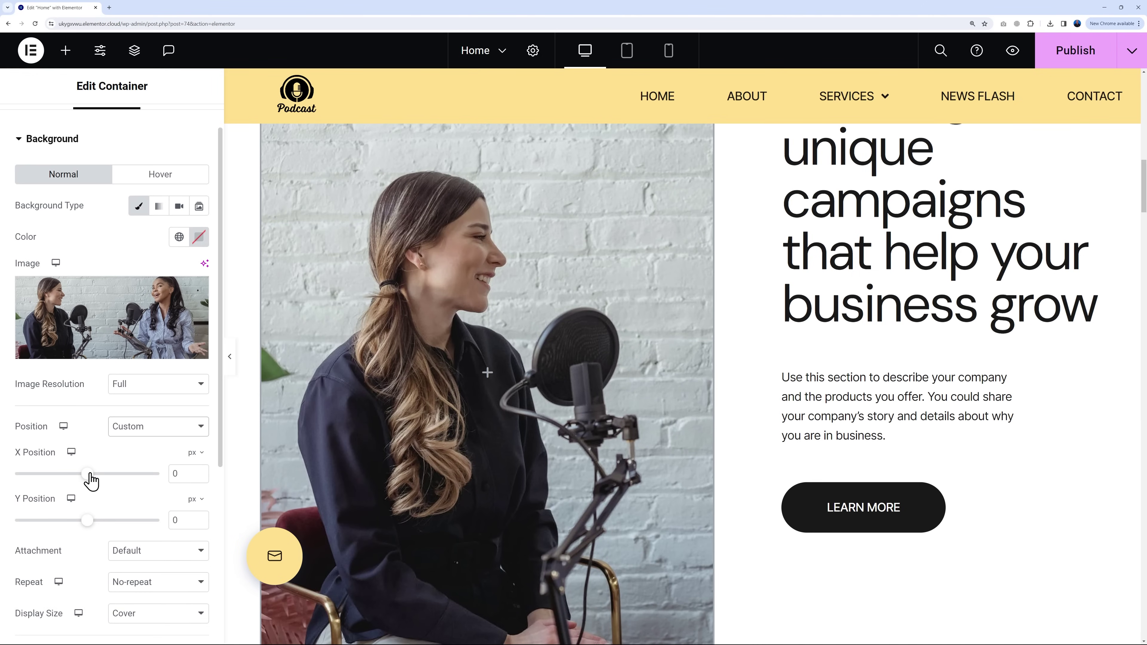
left_click_drag(85, 472, 85, 474)
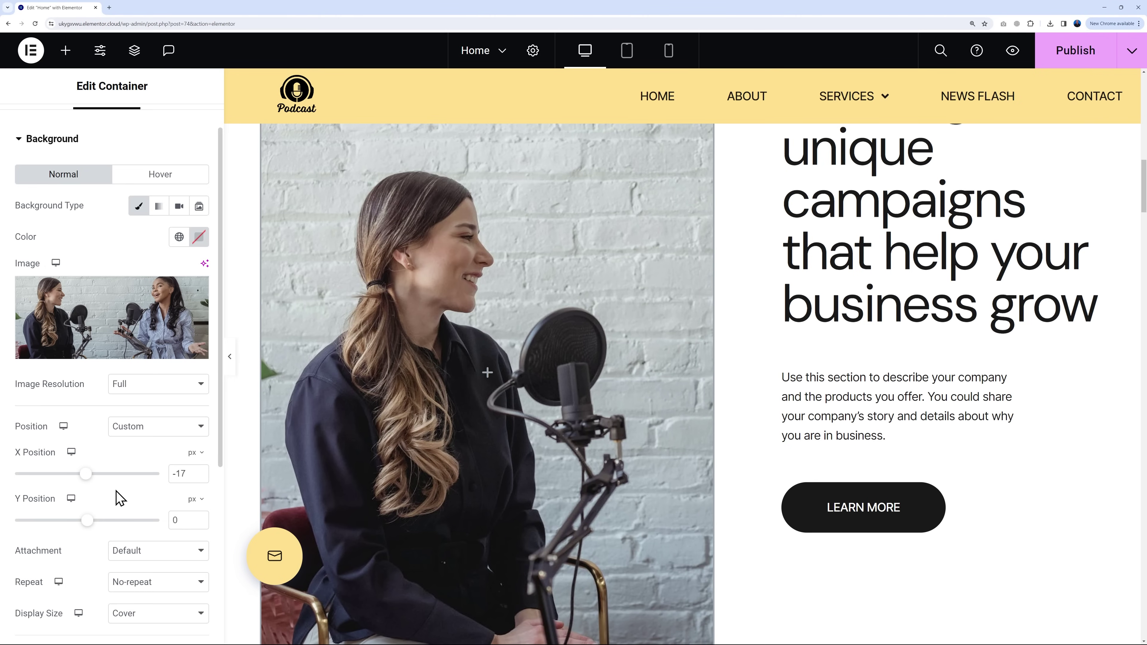
scroll(956, 403, "up", 3)
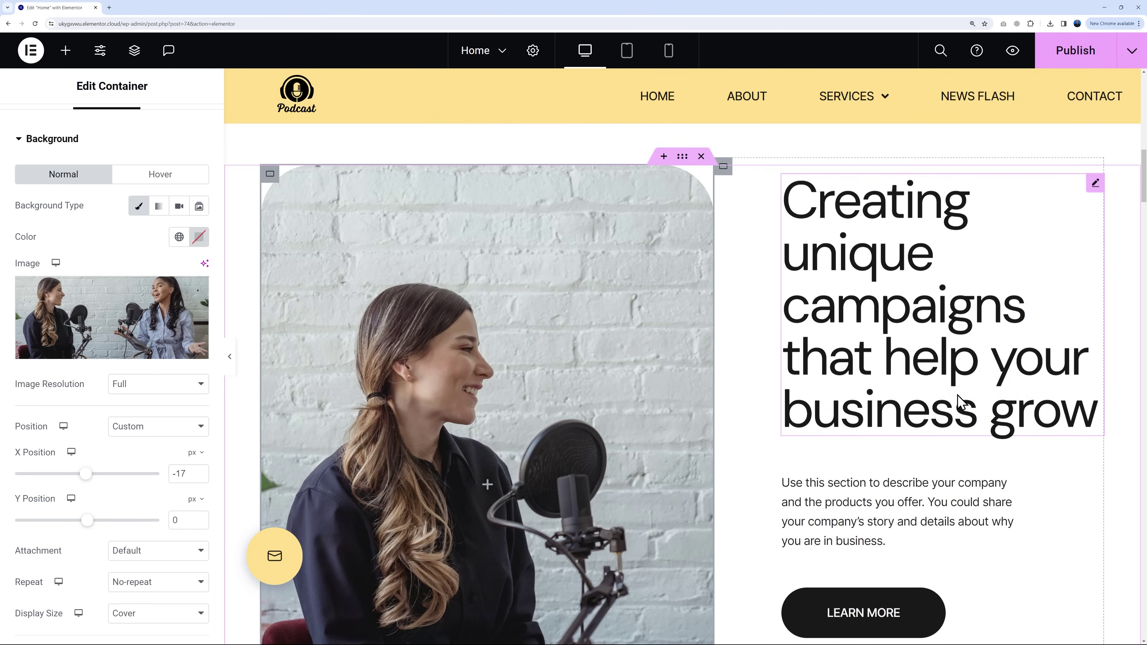
scroll(960, 398, "down", 2)
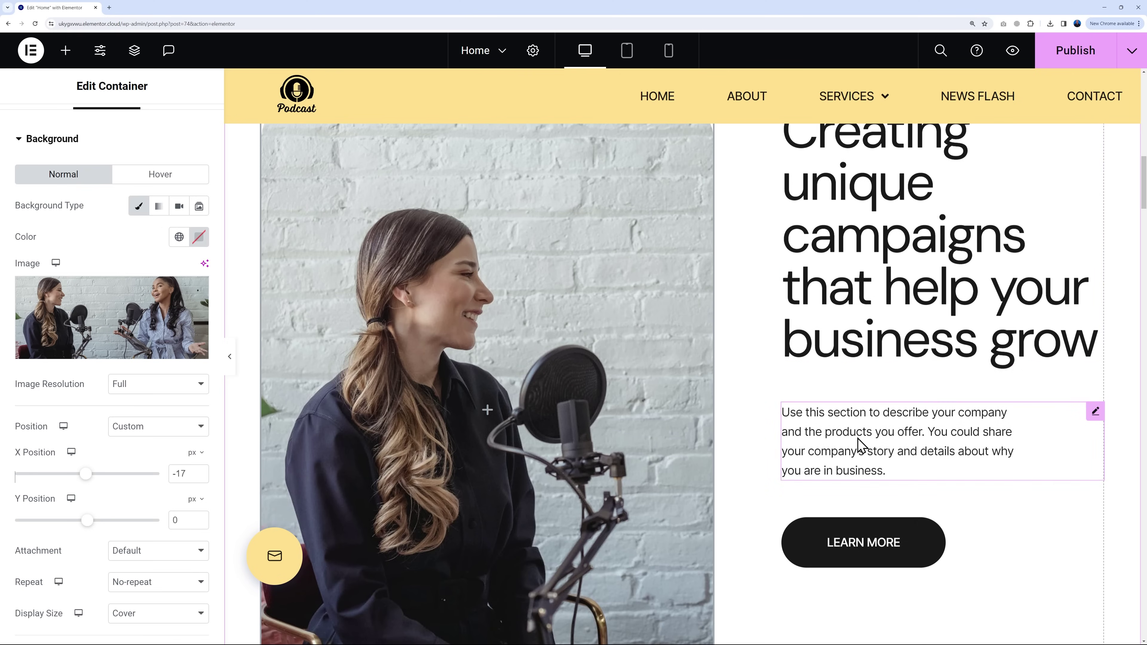
scroll(899, 422, "up", 1)
scroll(923, 414, "up", 1)
Step: Inspect the campaign section's heading and intro paragraph settings
left_click(1097, 222)
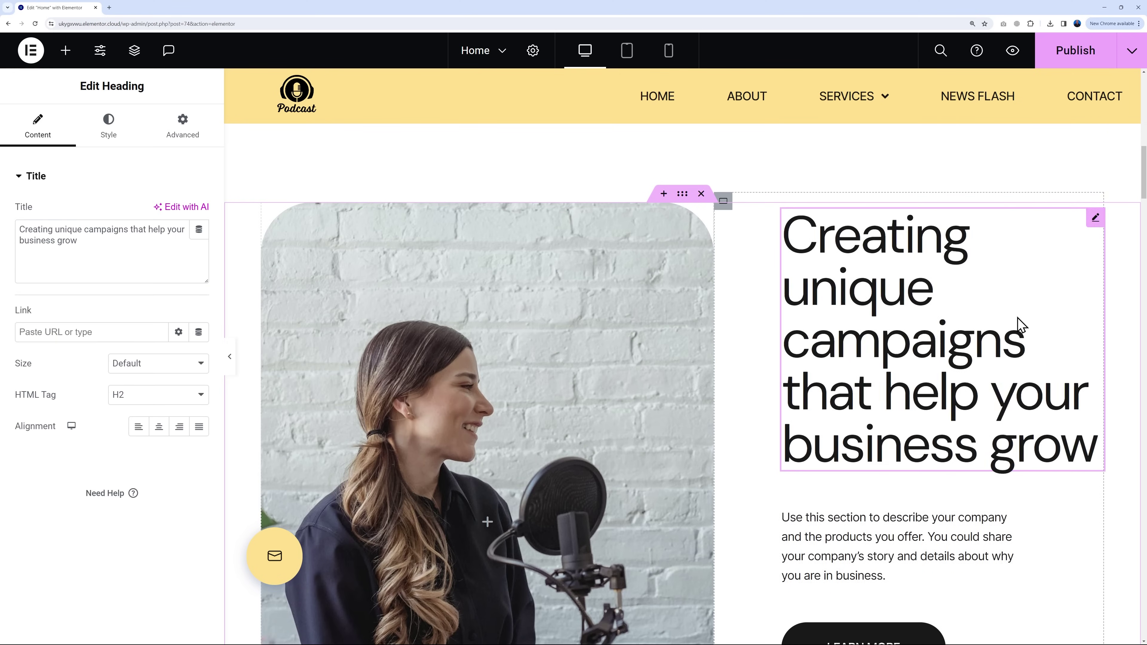
scroll(1021, 321, "down", 3)
left_click(1095, 343)
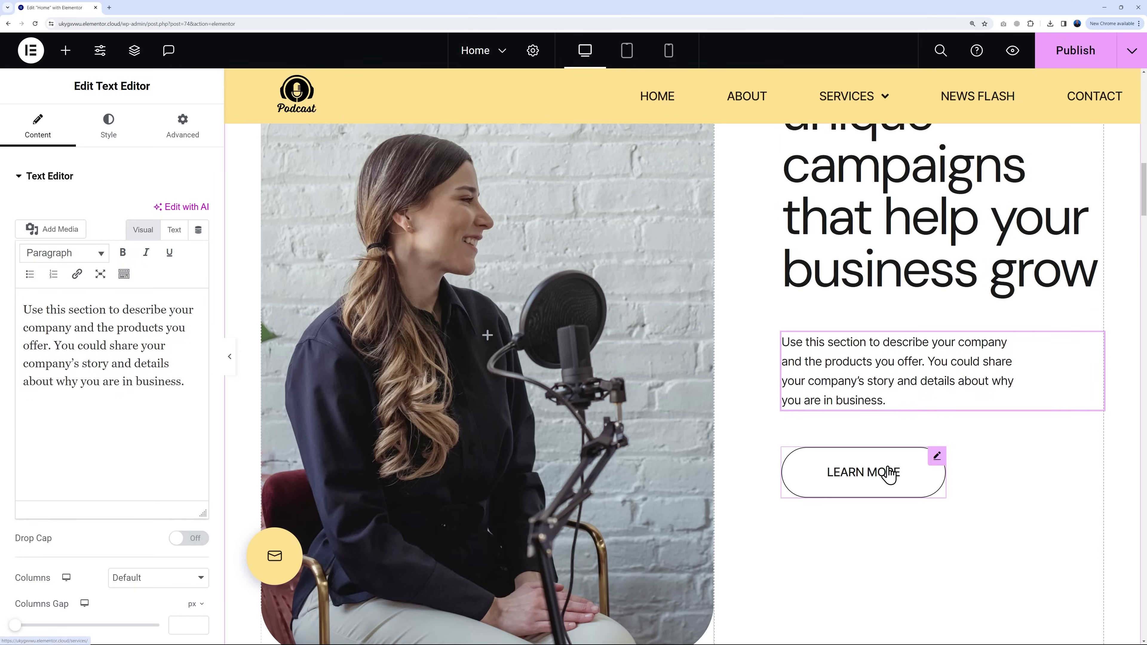
Step: Delete the LEARN MORE button from the Creating unique campaigns section
right_click(938, 462)
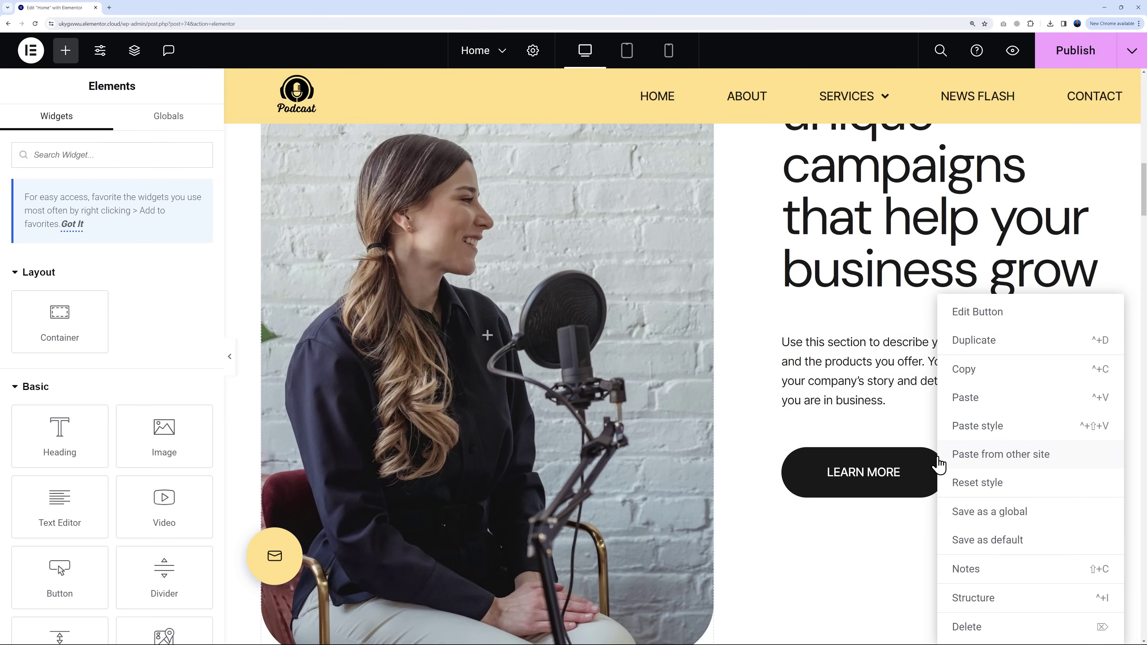
left_click(968, 626)
scroll(1024, 388, "up", 2)
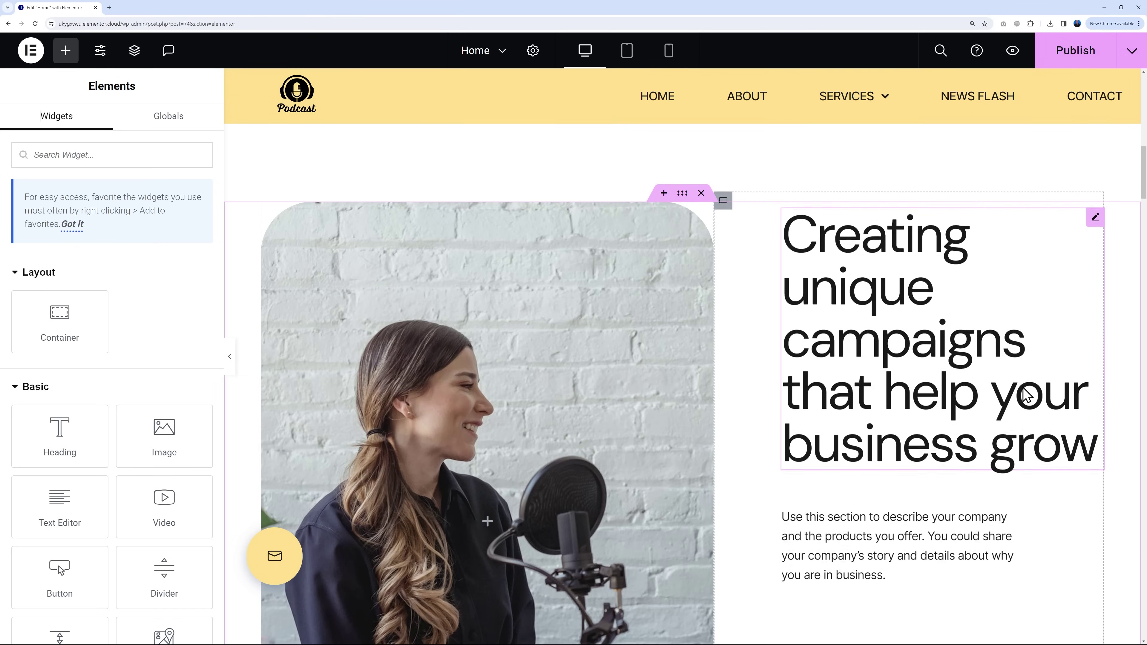
scroll(1025, 397, "down", 4)
scroll(1002, 385, "down", 3)
scroll(1002, 385, "down", 12)
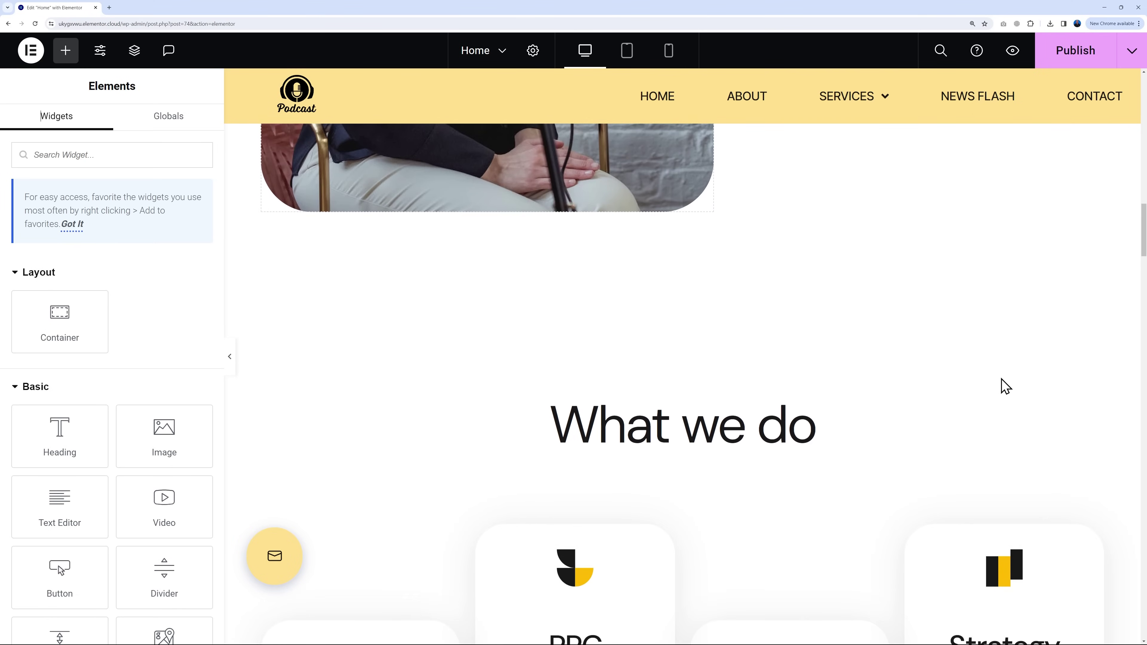
scroll(846, 441, "up", 1)
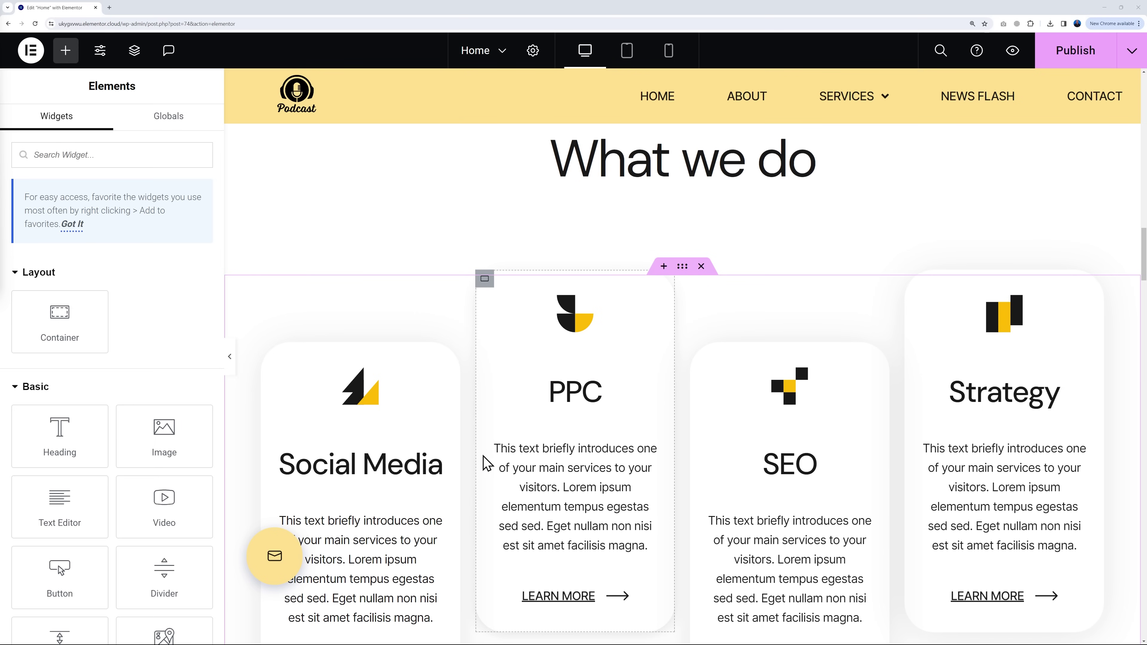
Step: Select the editor's URL in the address bar up to and including /wp-admin/
scroll(477, 465, "down", 2)
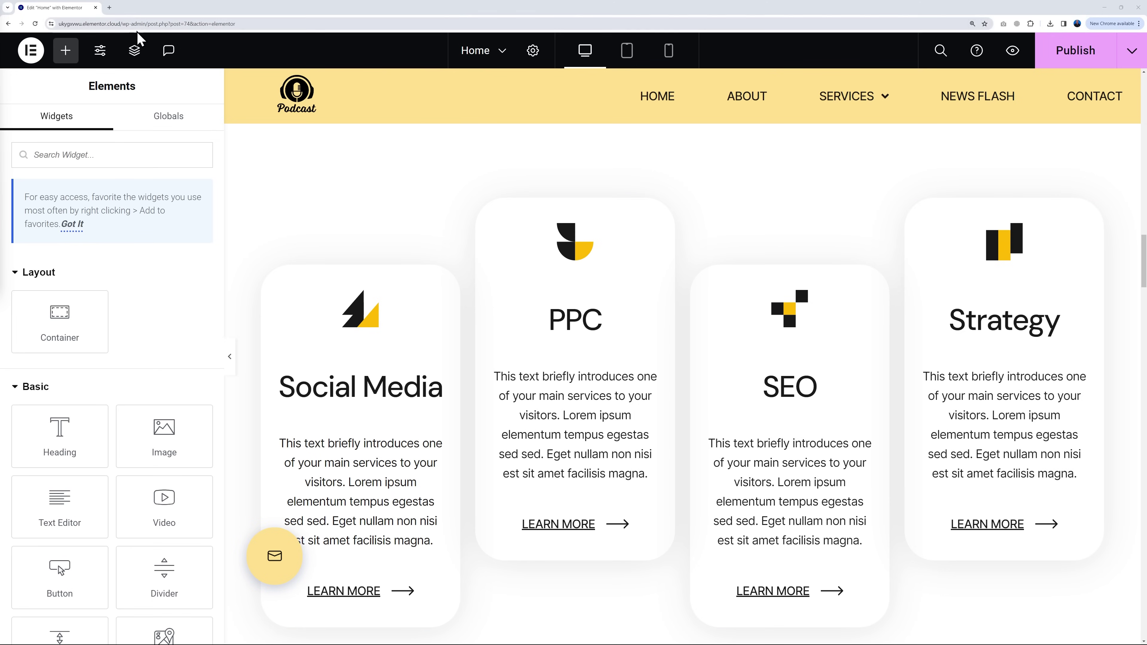
left_click(103, 23)
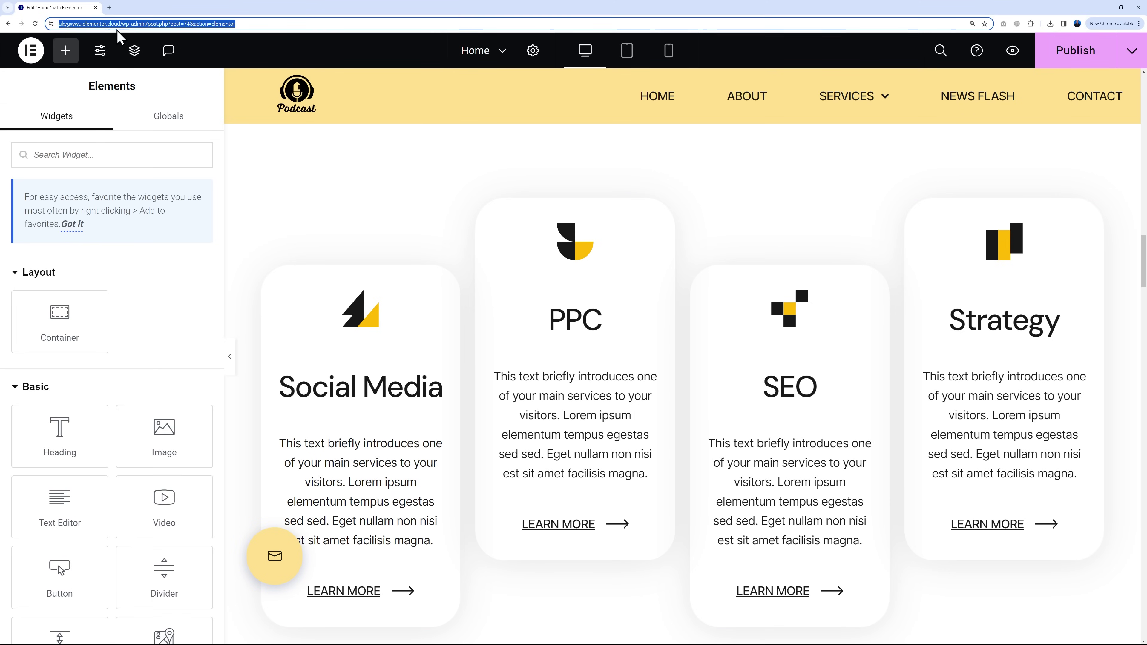
left_click(120, 24)
left_click_drag(167, 23, 150, 23)
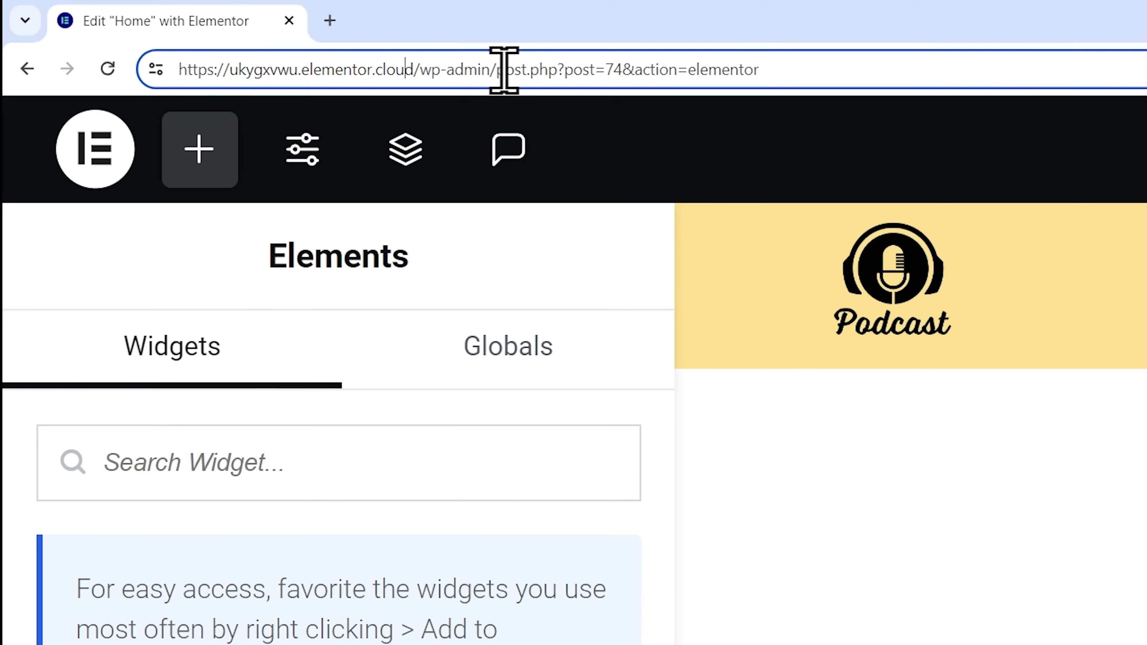
left_click_drag(454, 68, 160, 69)
key("ctrl+c")
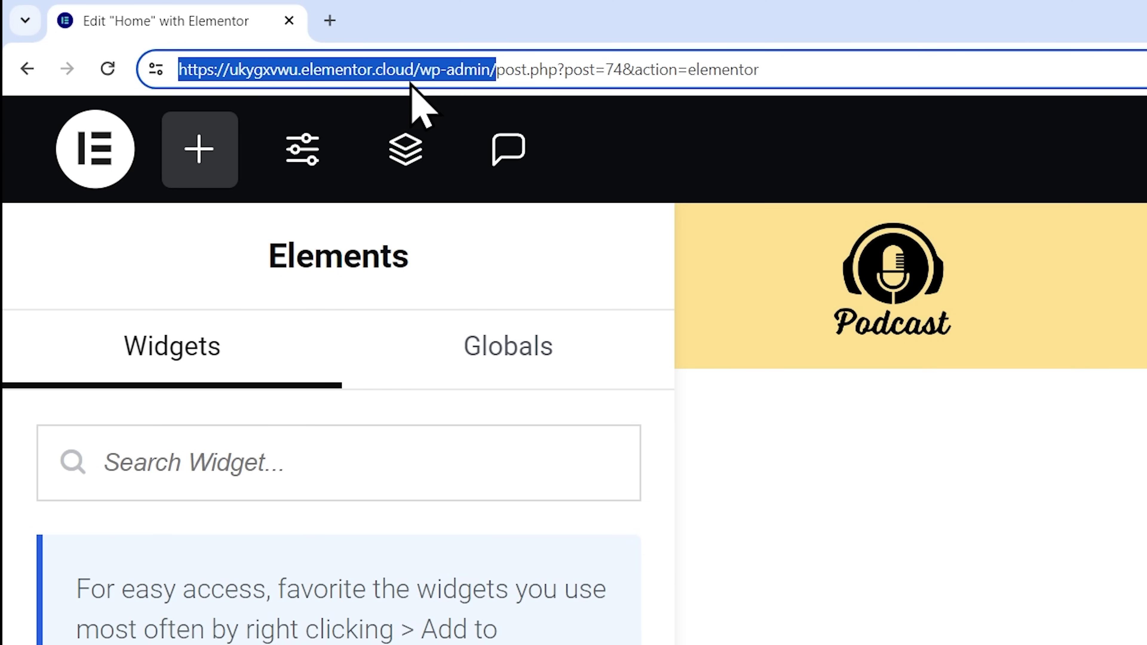
Step: Load the copied wp-admin address in a new tab and open the Posts list
left_click(330, 21)
key("ctrl+v")
key("Return")
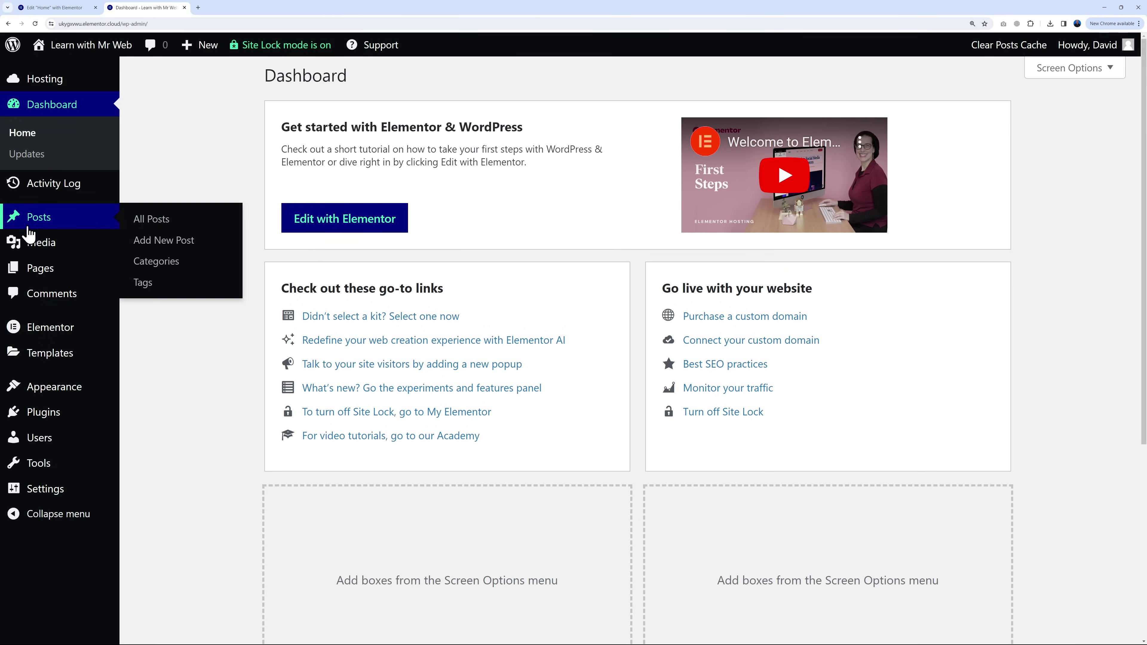
left_click(38, 224)
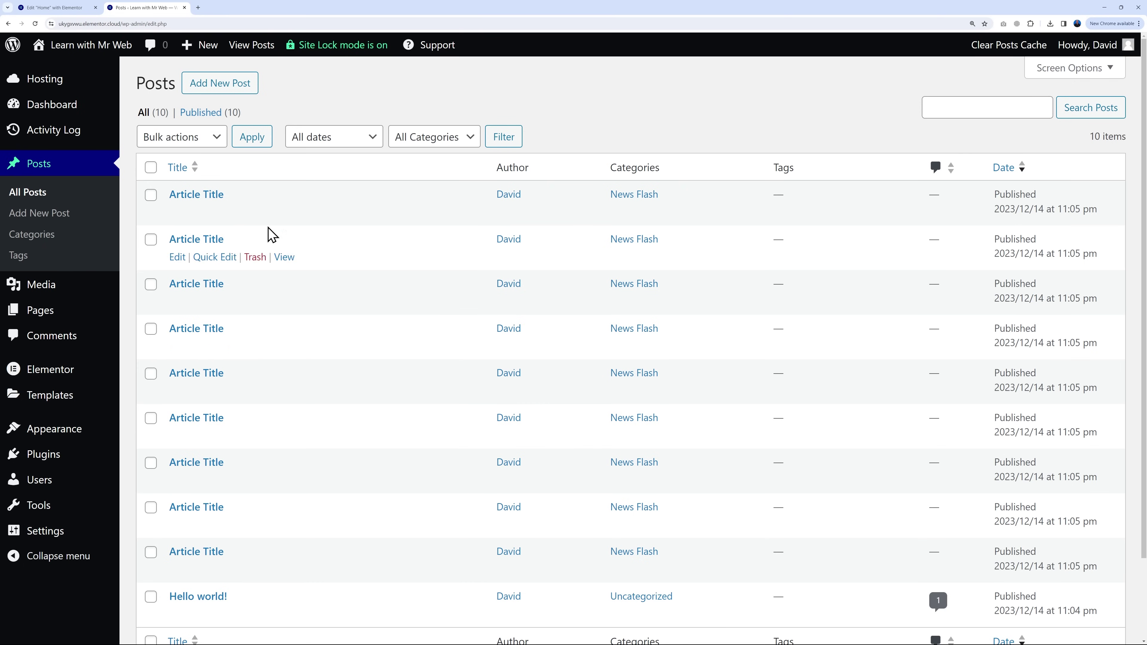
Step: Retitle the first Article Title post 'Podcast', update it, and return to All Posts
left_click(207, 195)
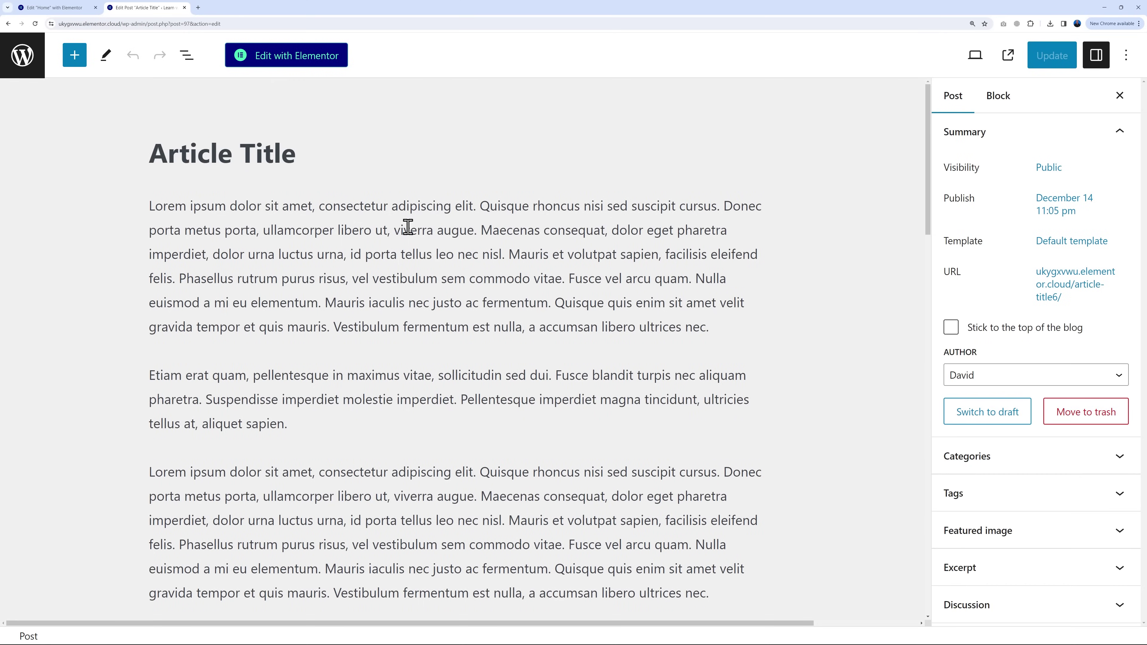
triple_click(276, 159)
type("Podcast #1")
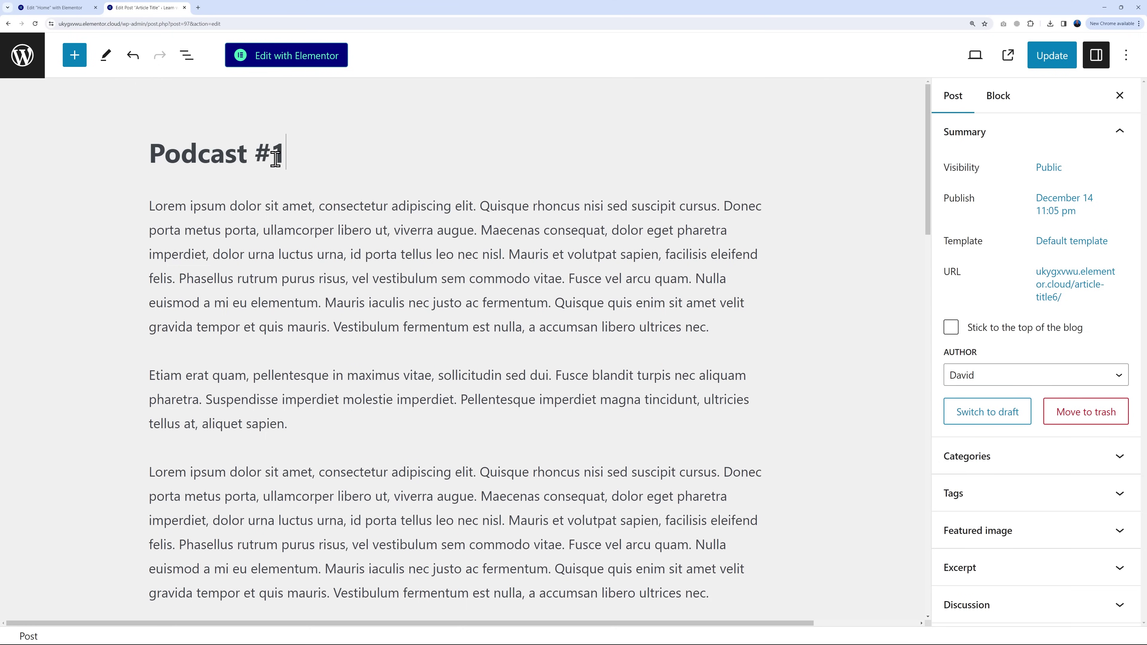
left_click(321, 235)
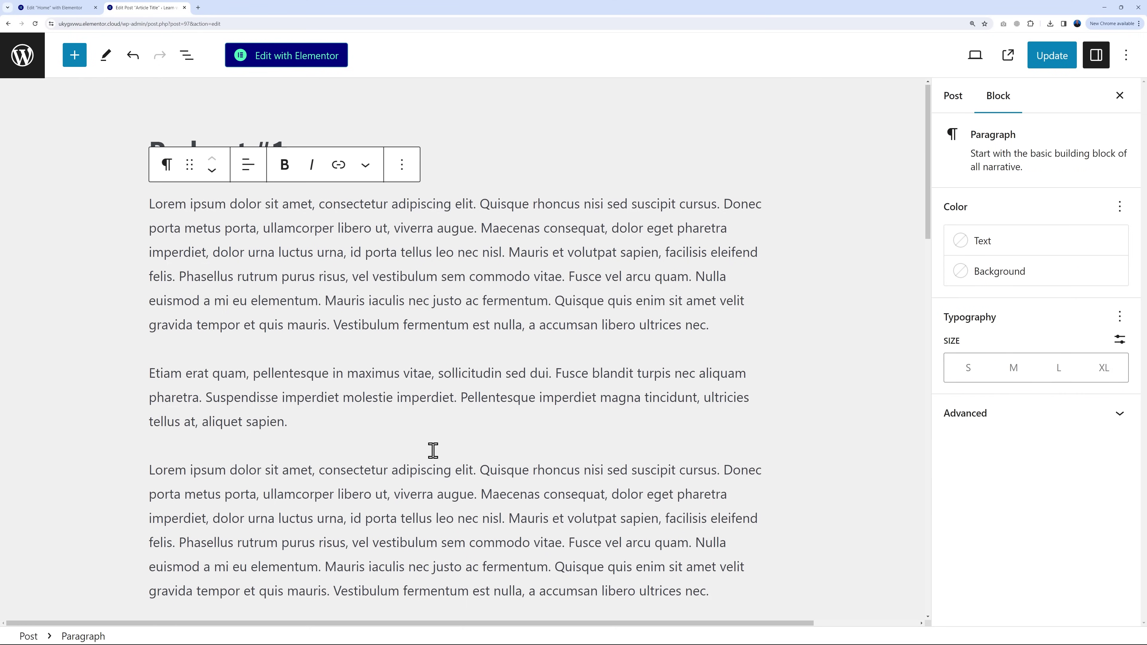
scroll(433, 451, "down", 15)
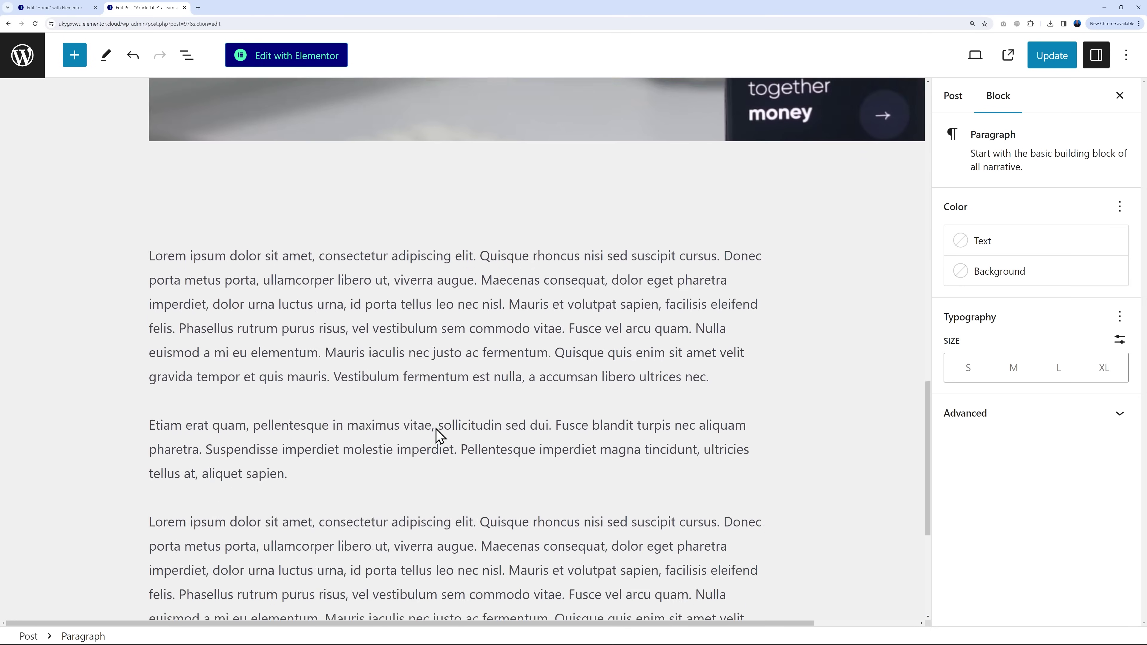
scroll(440, 436, "down", 10)
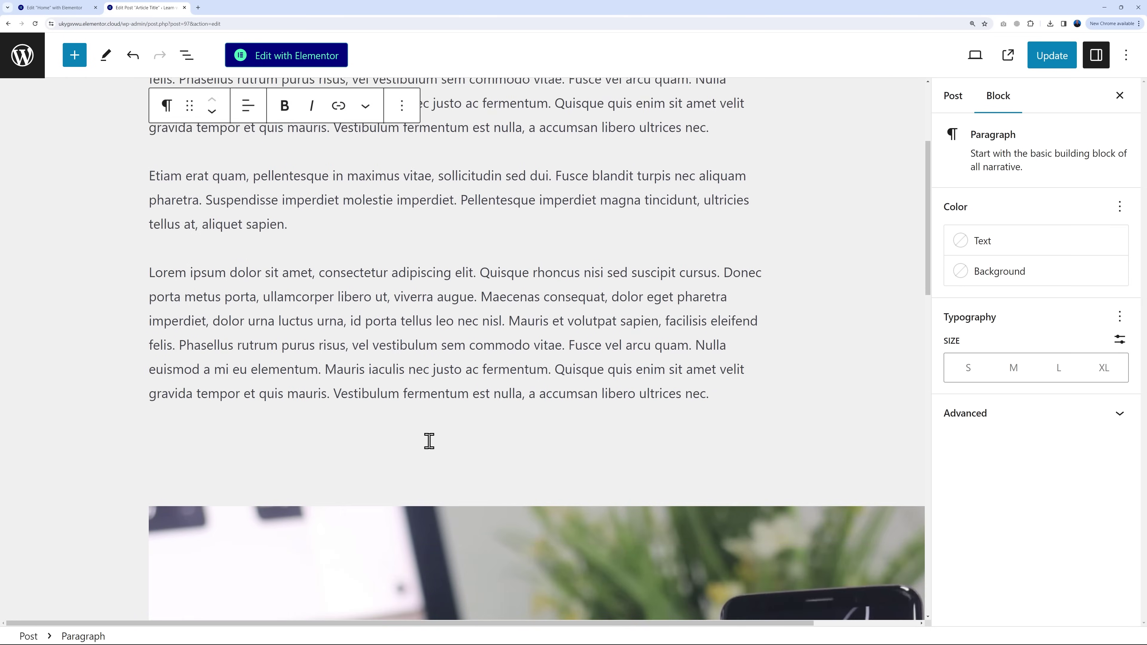
scroll(433, 406, "up", 4)
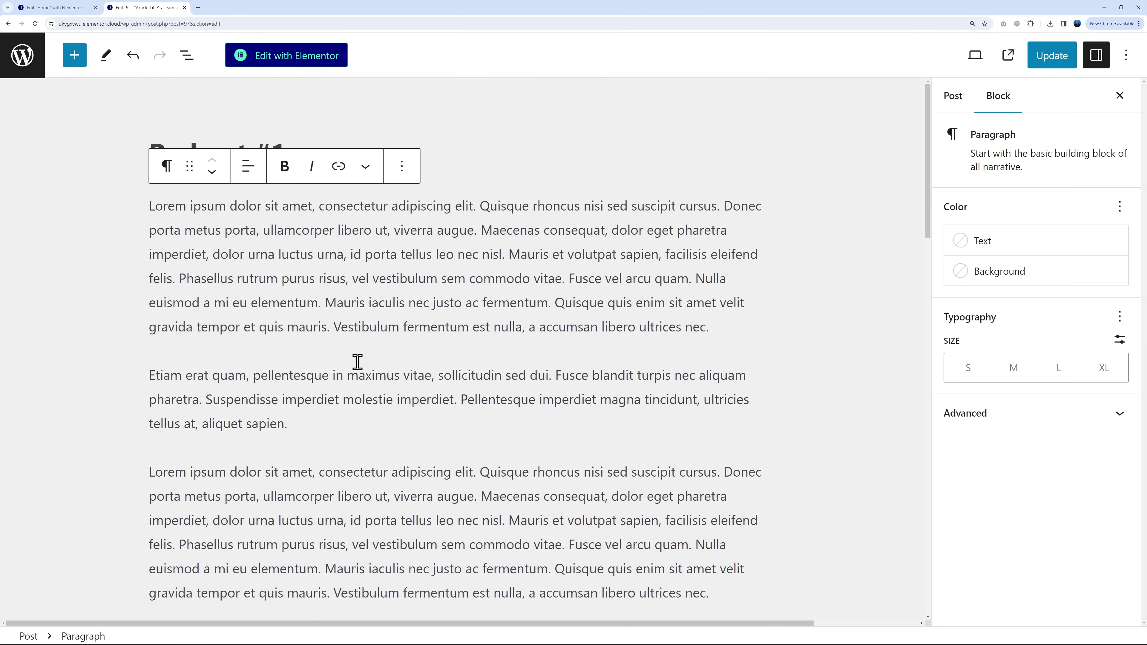
left_click(1042, 53)
left_click(23, 55)
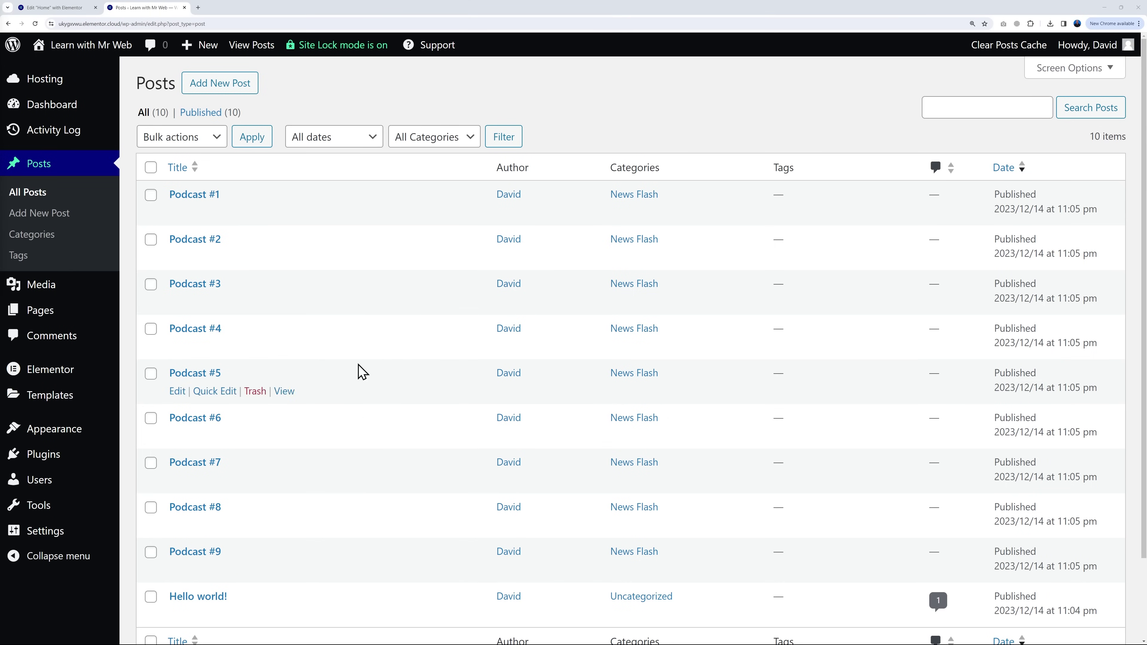
Step: Retitle the 'What we do' heading to 'Our Lastest Podcasts' and delete the service cards container
left_click(83, 9)
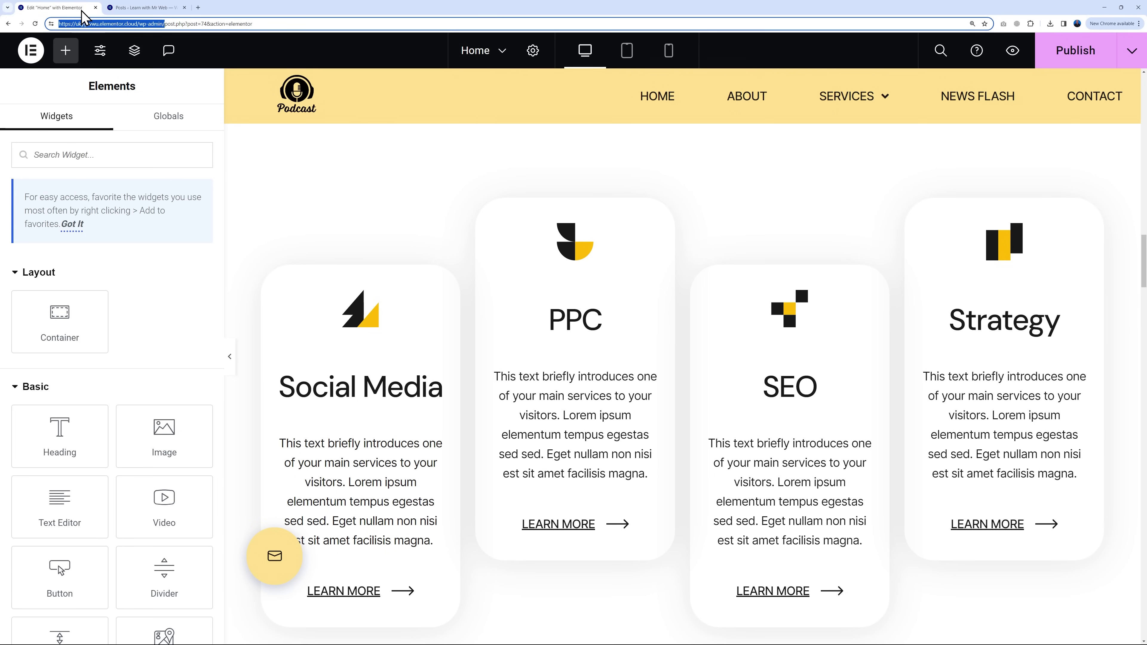
left_click(379, 199)
scroll(864, 397, "up", 3)
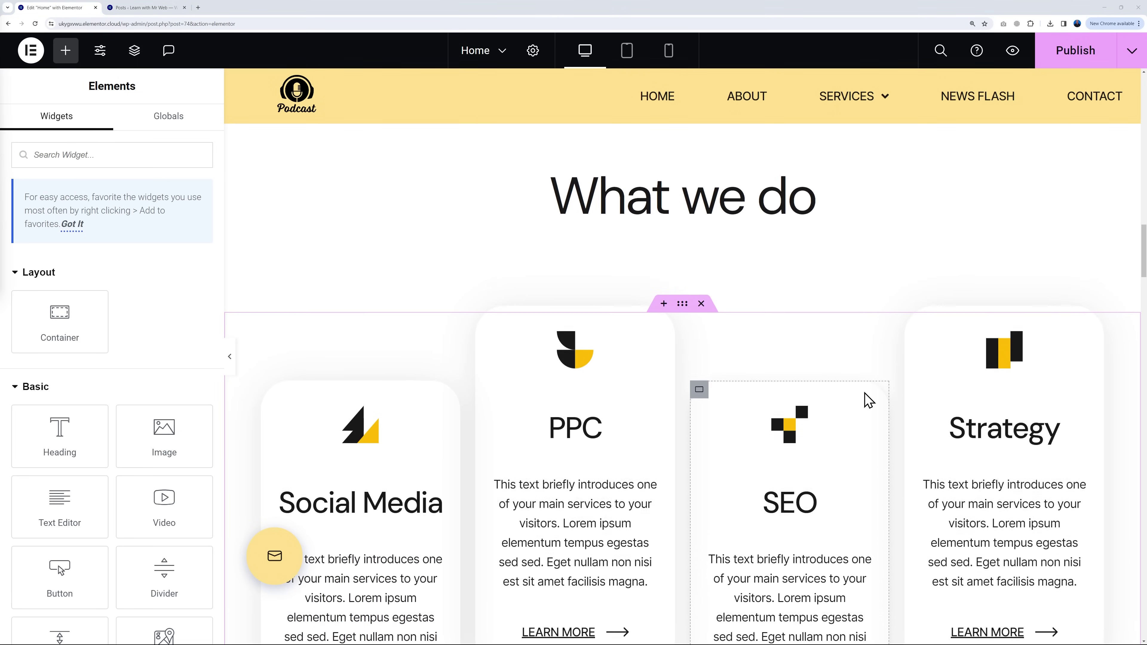
left_click(1095, 184)
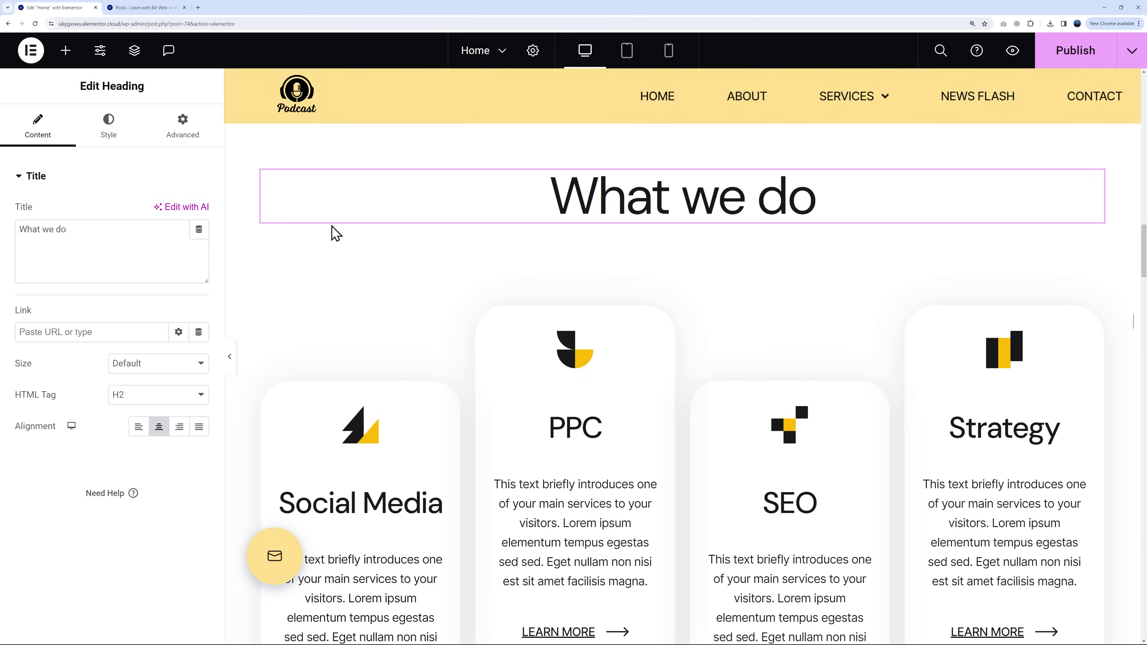
triple_click(124, 238)
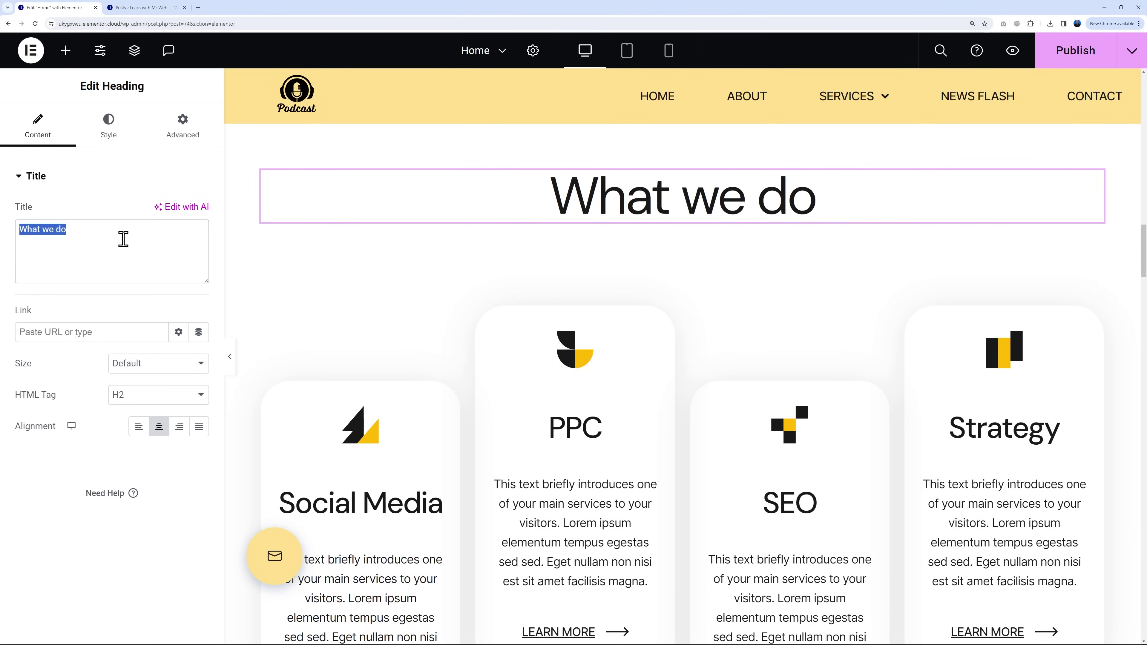
type("Our Lastest Podcasts")
scroll(712, 349, "down", 2)
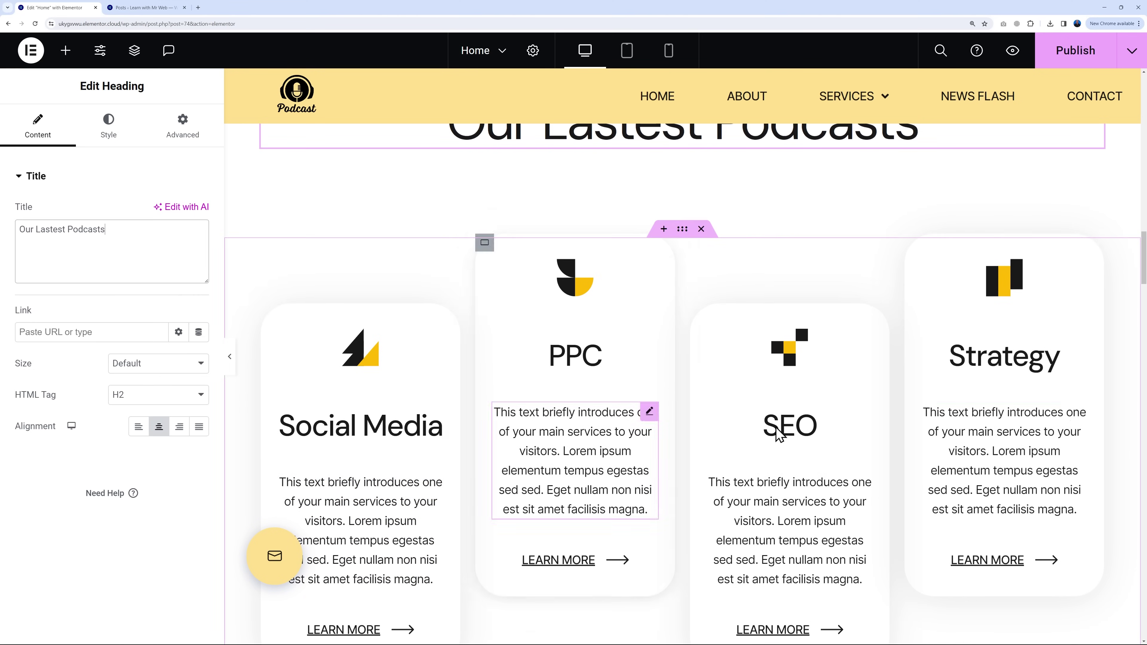
left_click(701, 229)
Step: Add a new empty single-row container beneath the heading
scroll(703, 284, "up", 4)
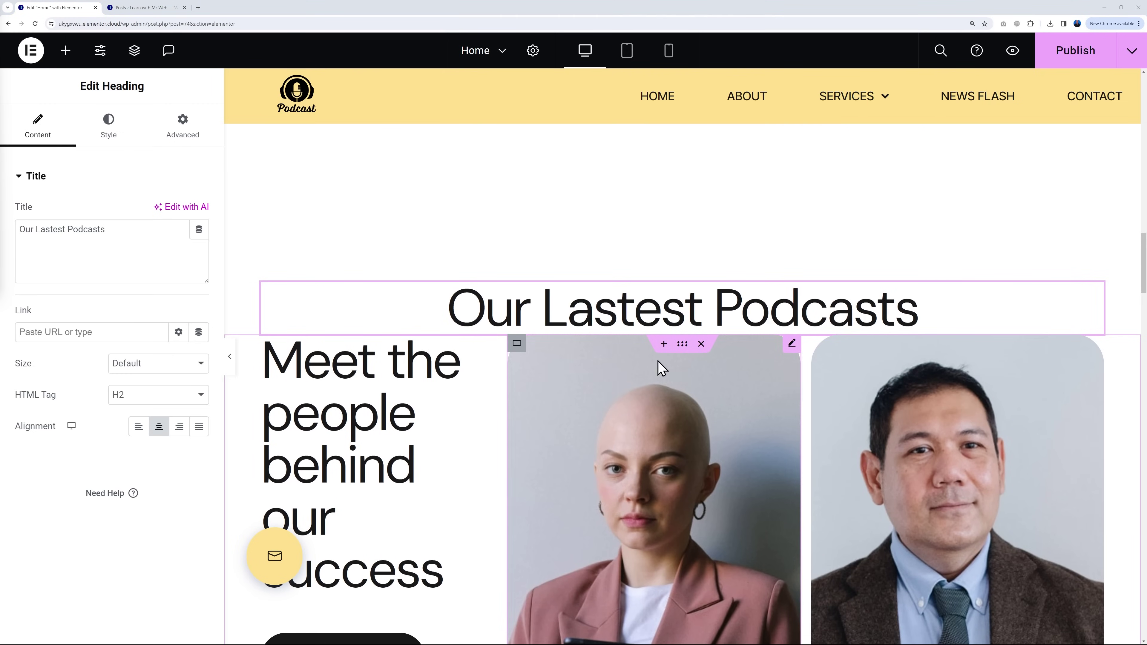
left_click(664, 346)
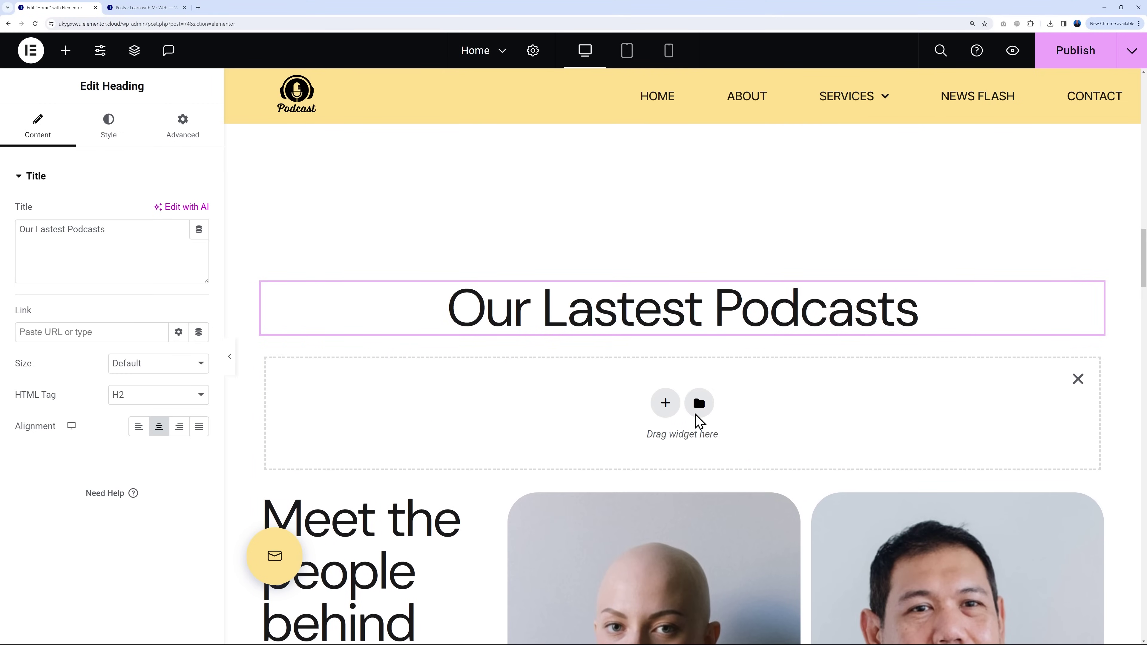
left_click(665, 402)
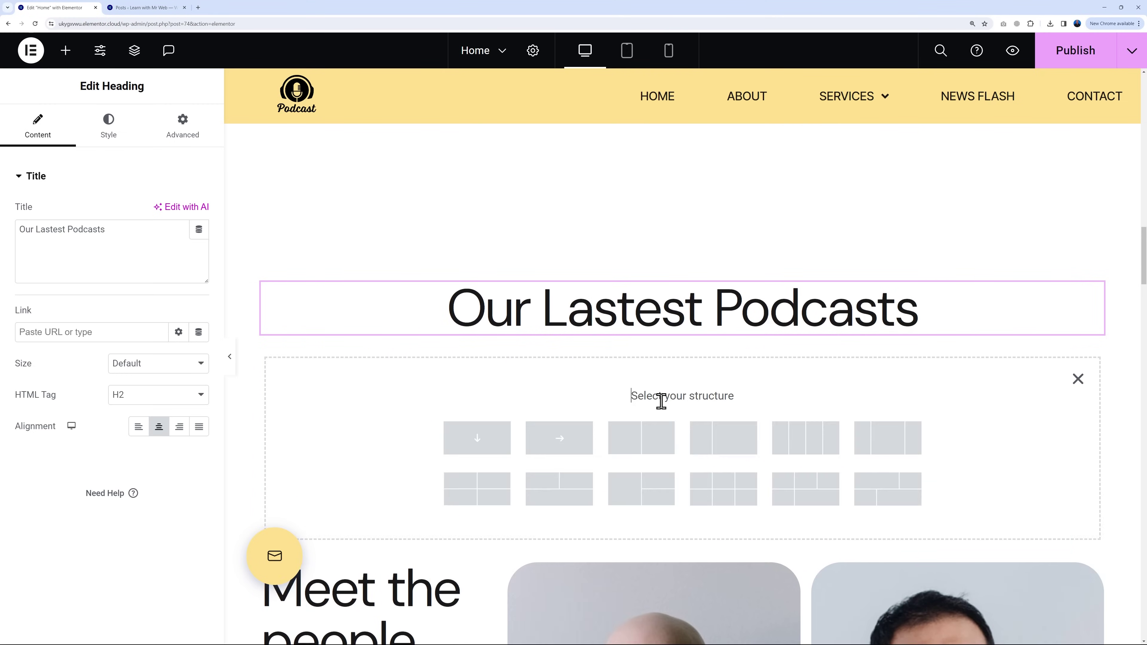
left_click(565, 446)
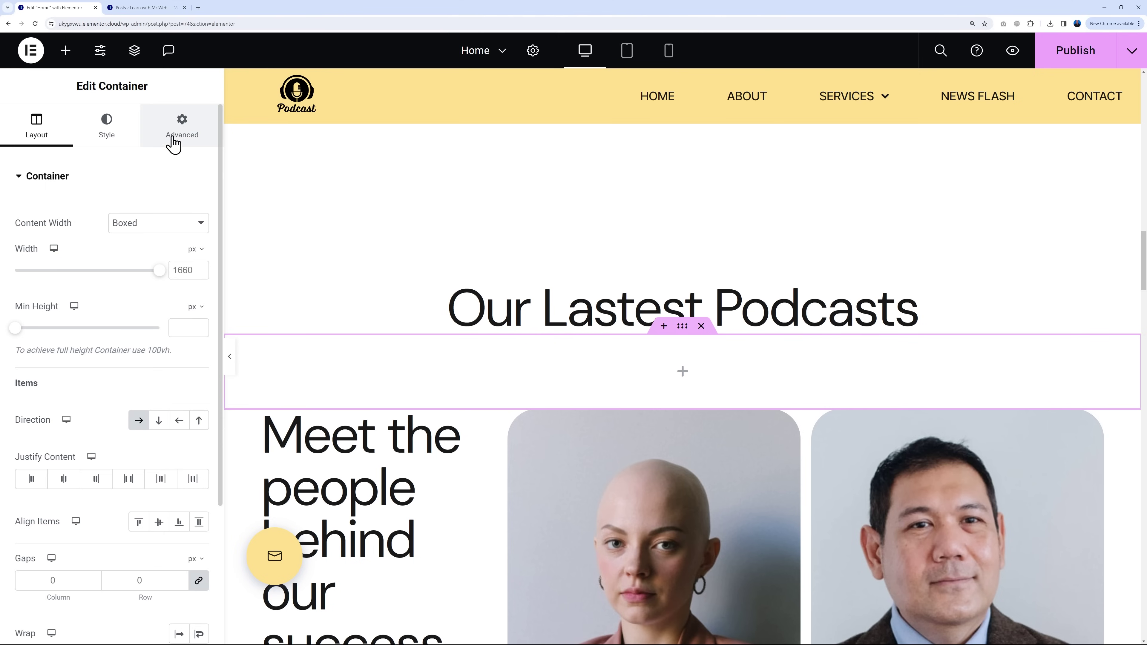
Step: Unlink the container's margins and set Top to 100 and Bottom to 180
left_click(177, 136)
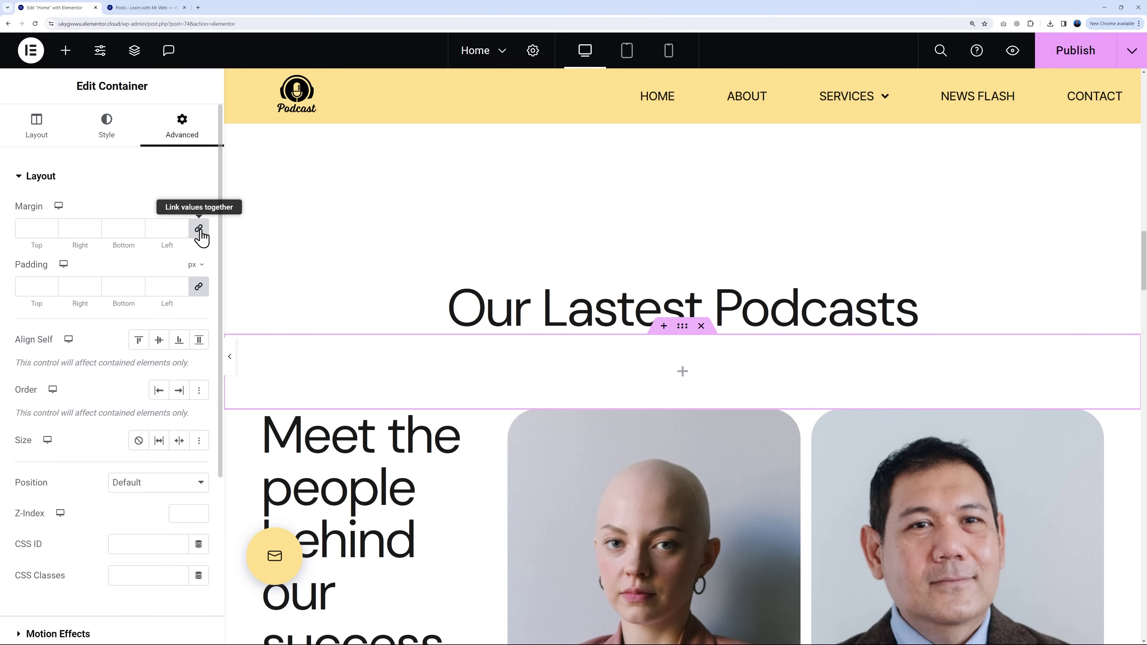
left_click(199, 230)
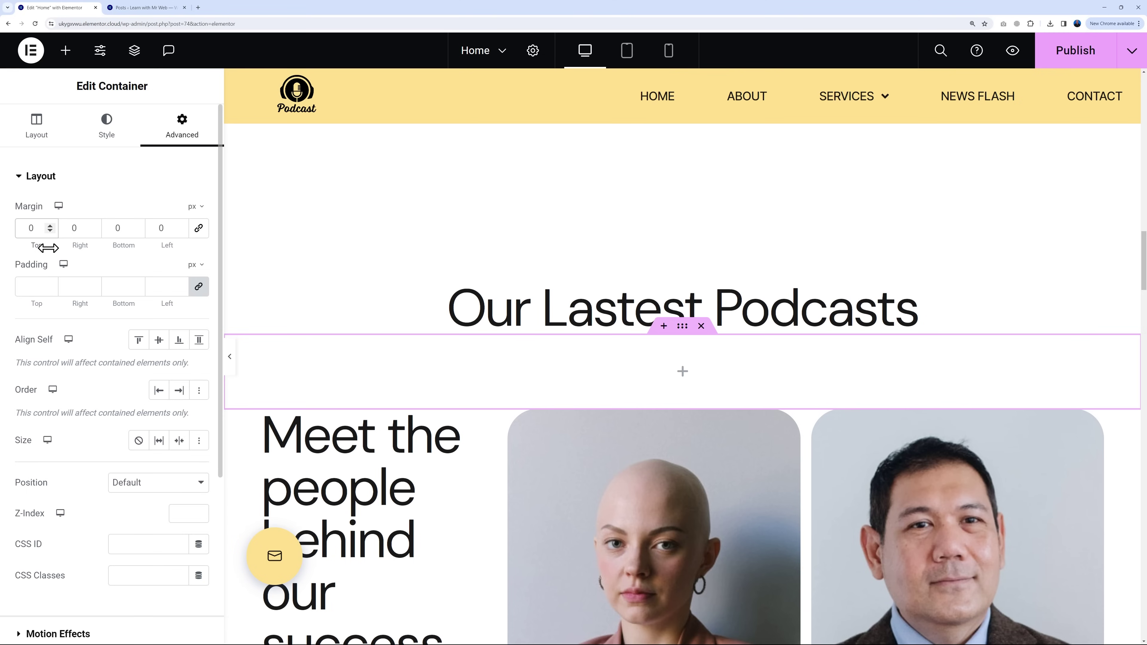
type("100")
left_click(117, 230)
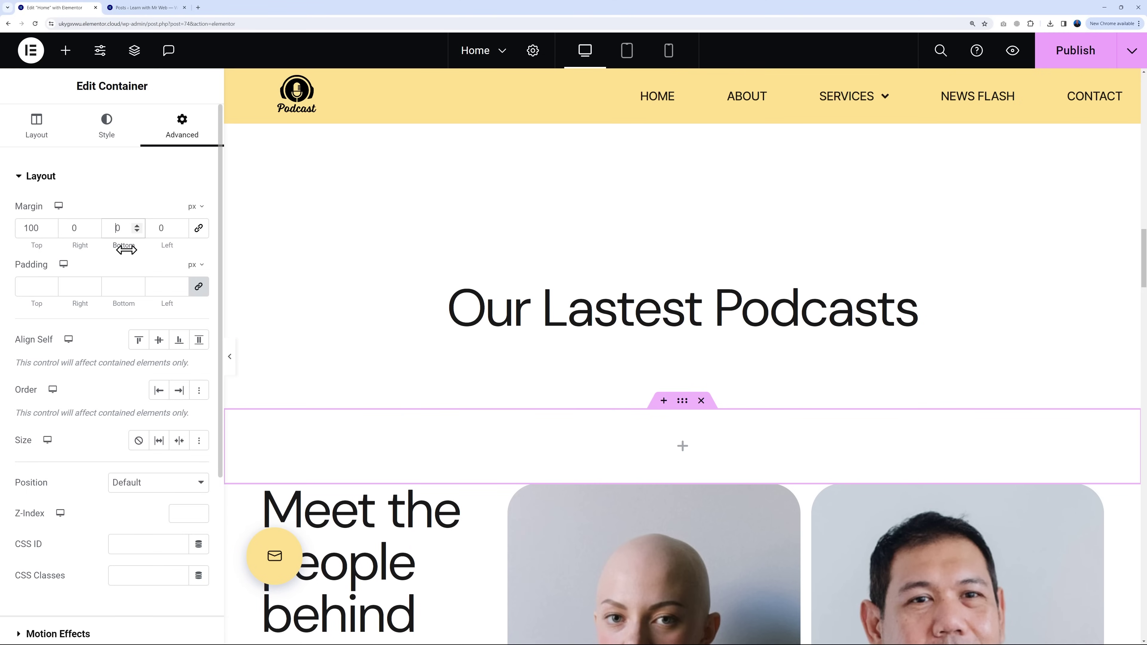
type("10")
scroll(768, 461, "down", 2)
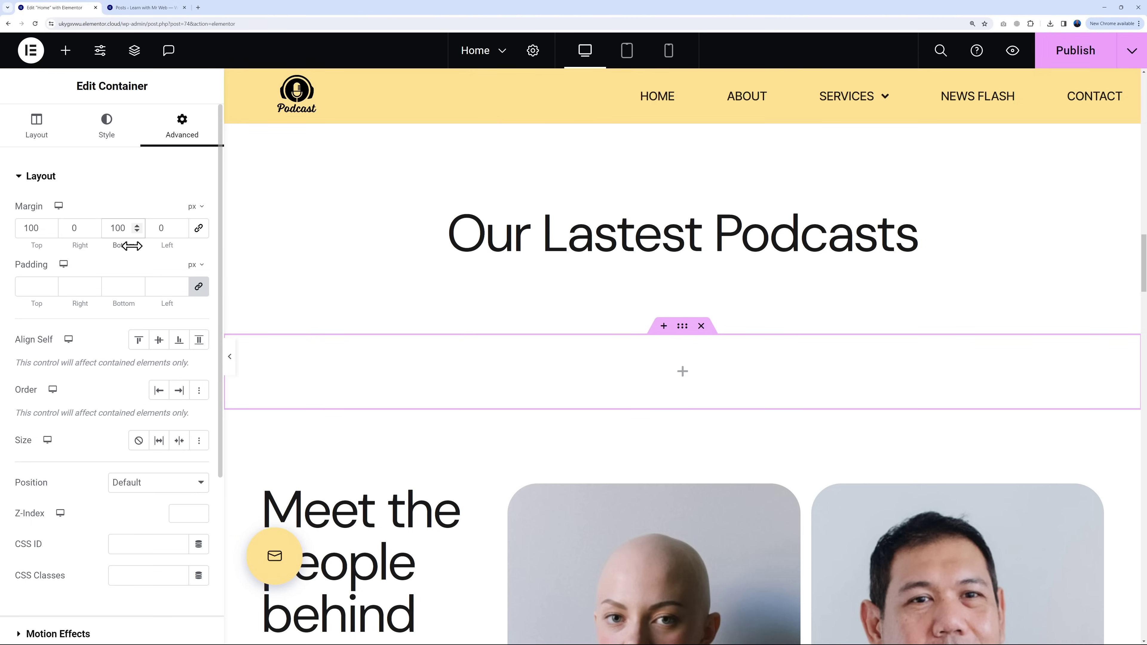
key("BackSpace")
type("8")
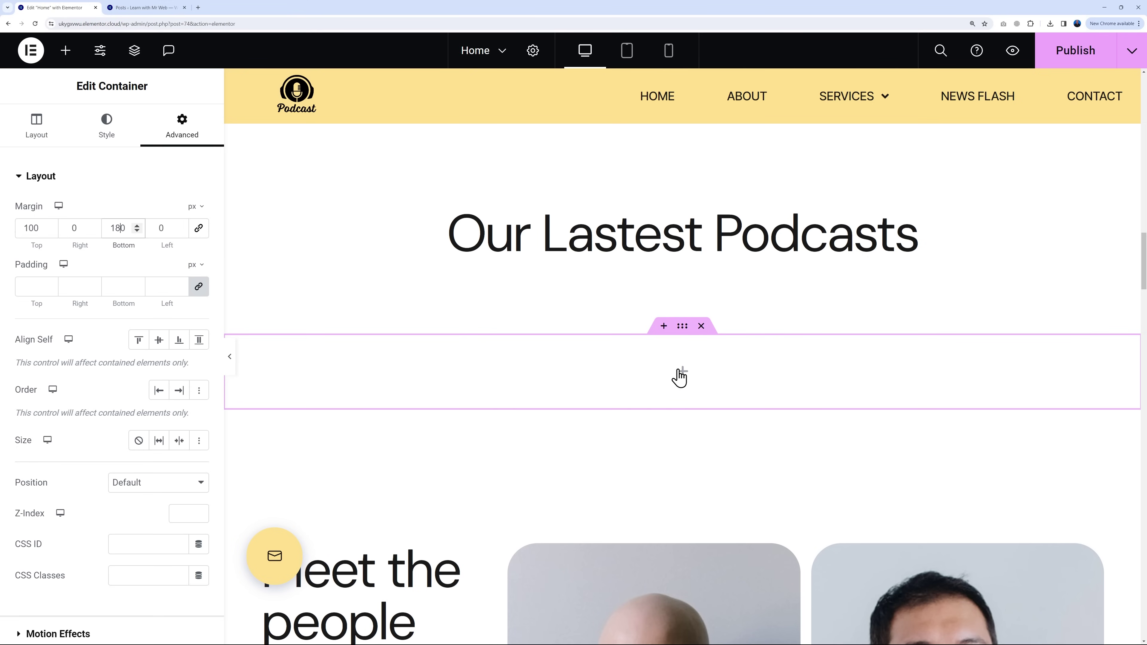
Step: Search the widget panel for 'post' widgets
left_click(65, 50)
left_click(106, 156)
type("post")
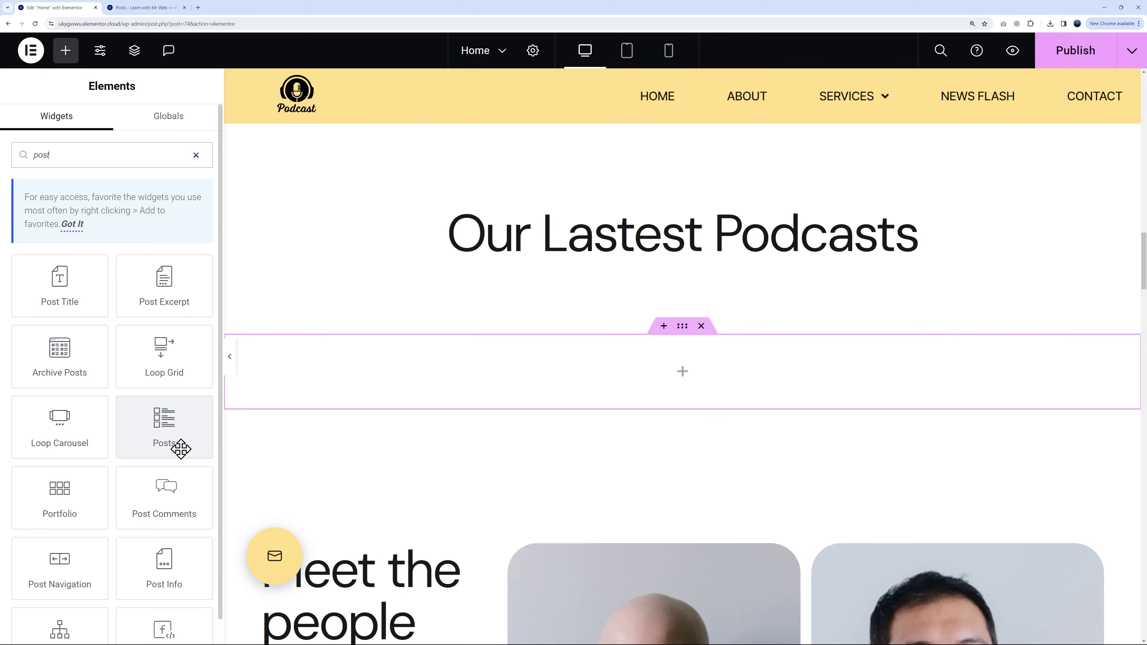
Step: Drop the Posts widget into the container and set it to 4 columns, 8 posts per page
left_click_drag(181, 429, 547, 373)
scroll(872, 335, "down", 3)
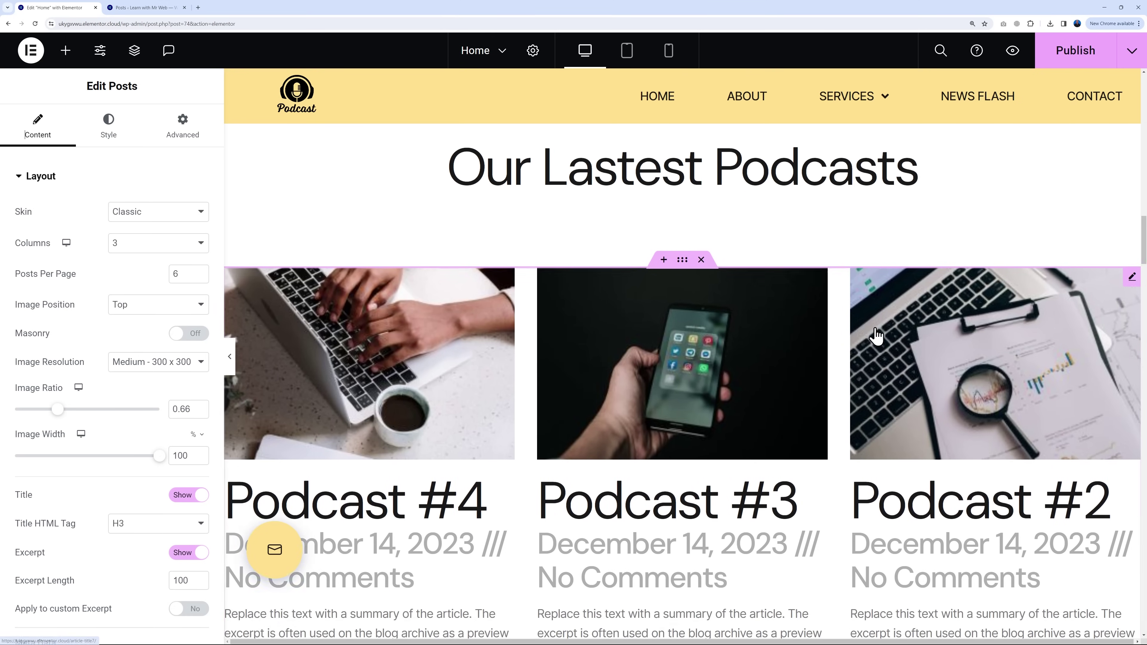
scroll(876, 336, "down", 1)
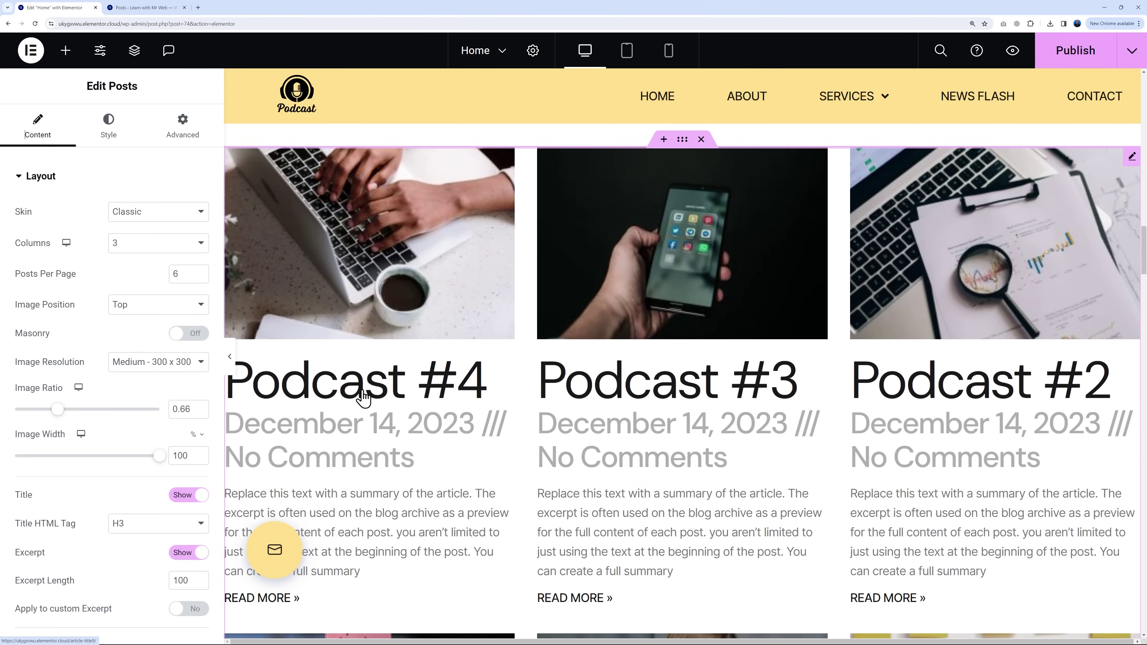
scroll(697, 499, "down", 5)
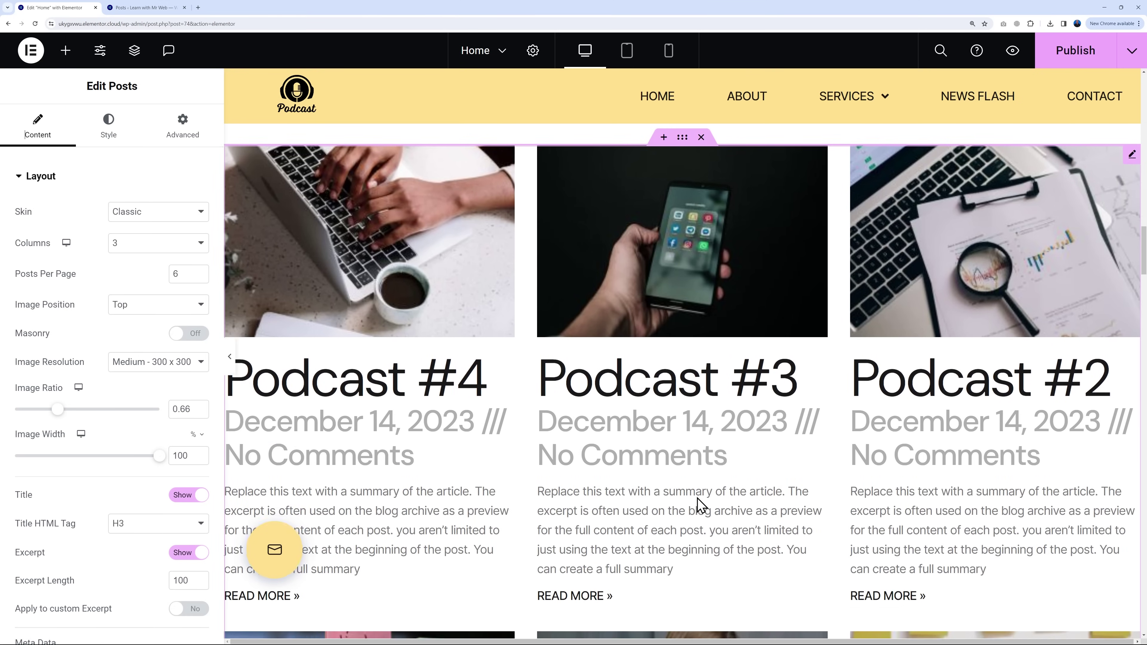
scroll(696, 501, "down", 4)
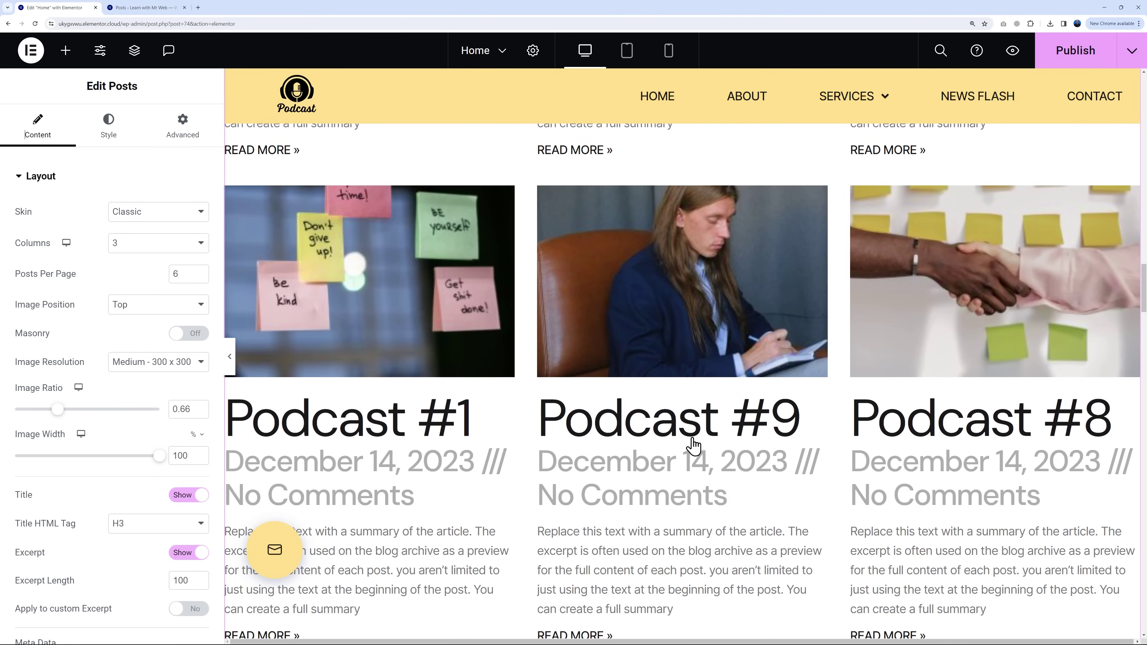
scroll(696, 452, "up", 9)
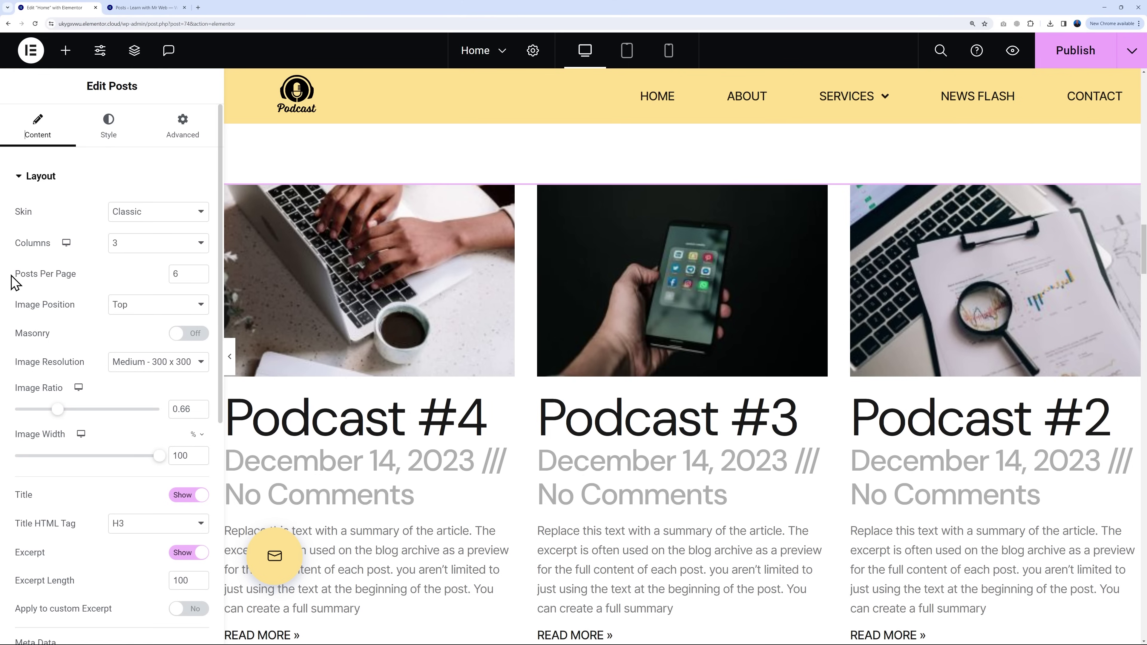
left_click(201, 244)
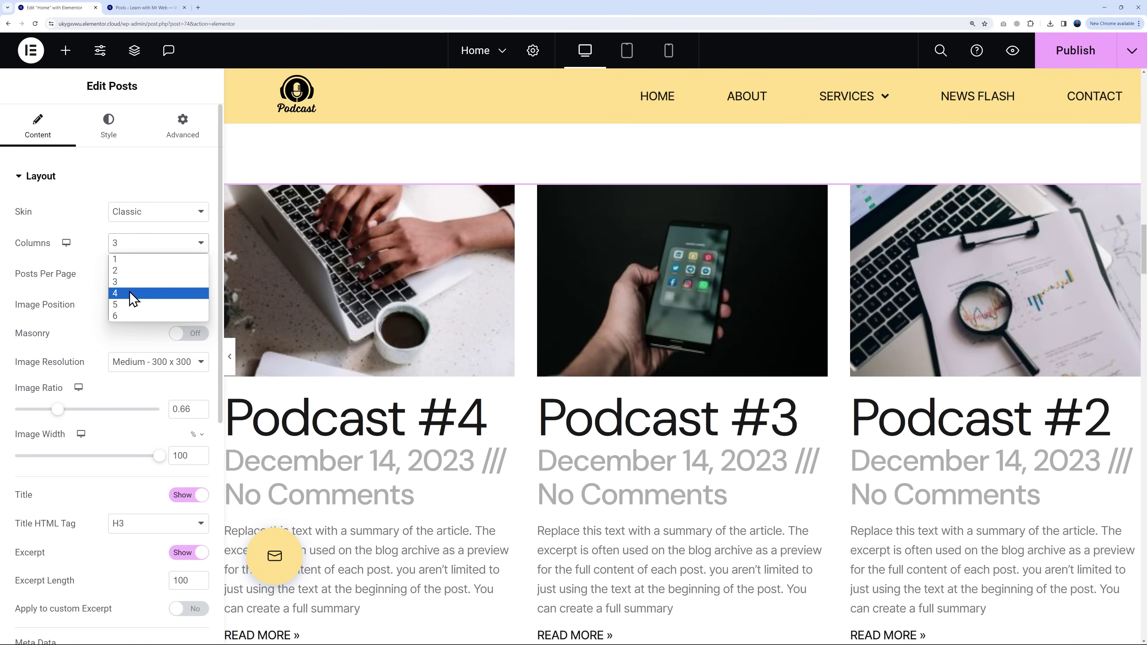
left_click(135, 294)
left_click(202, 273)
left_click(202, 273)
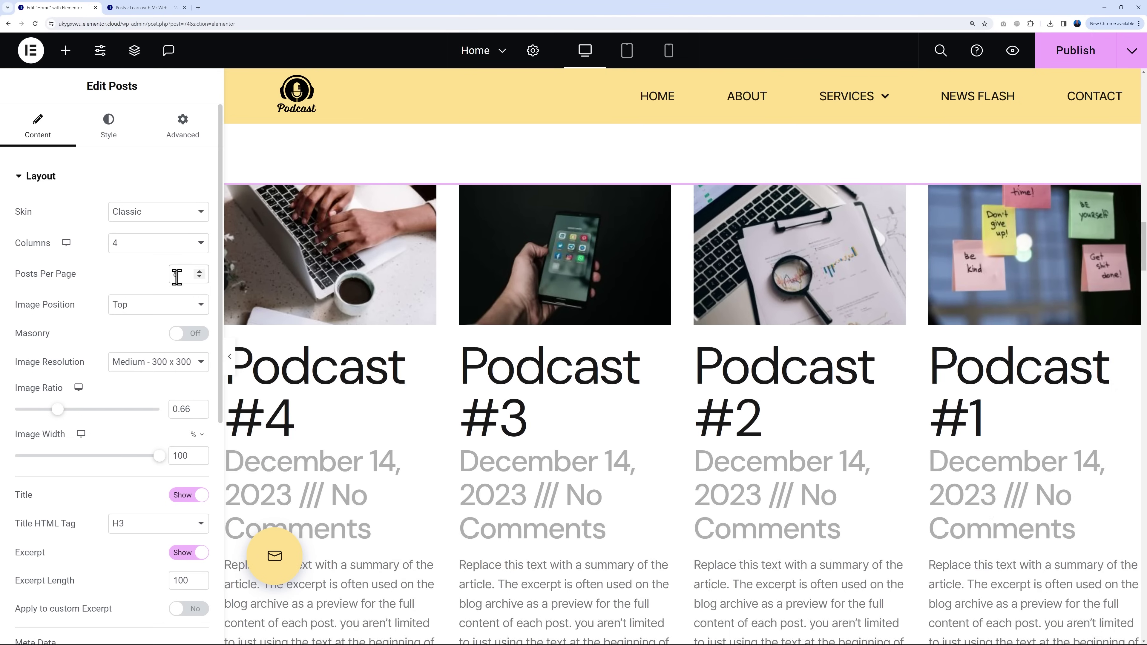
Step: Change the posts grid back to 3 columns and 6 posts per page
scroll(804, 456, "down", 10)
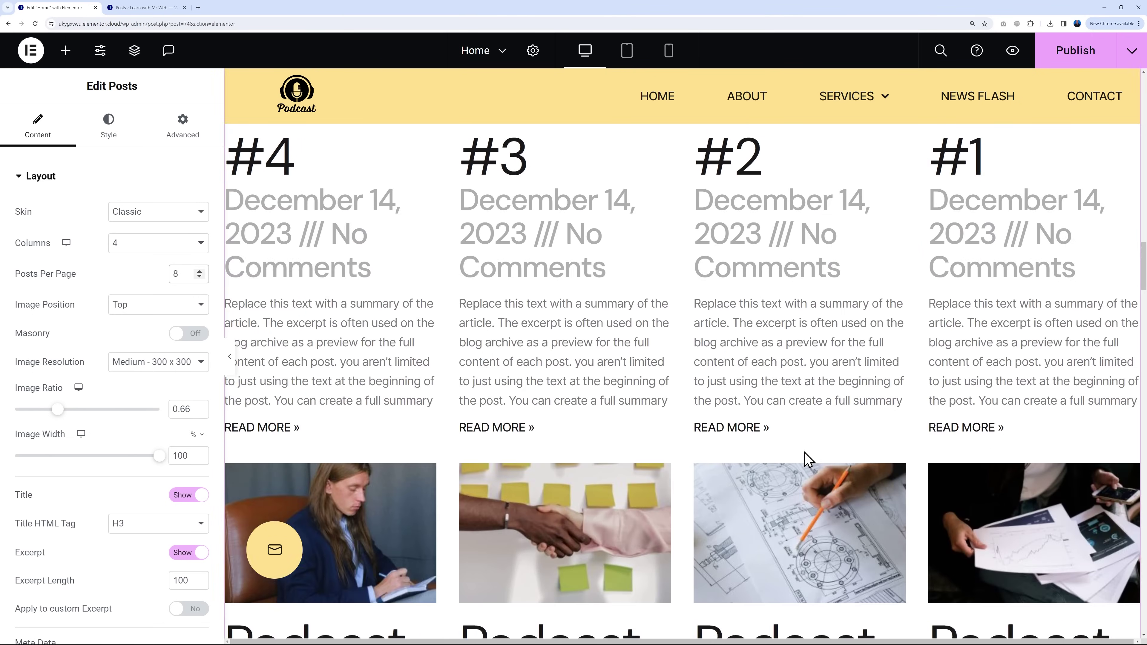
scroll(795, 466, "up", 8)
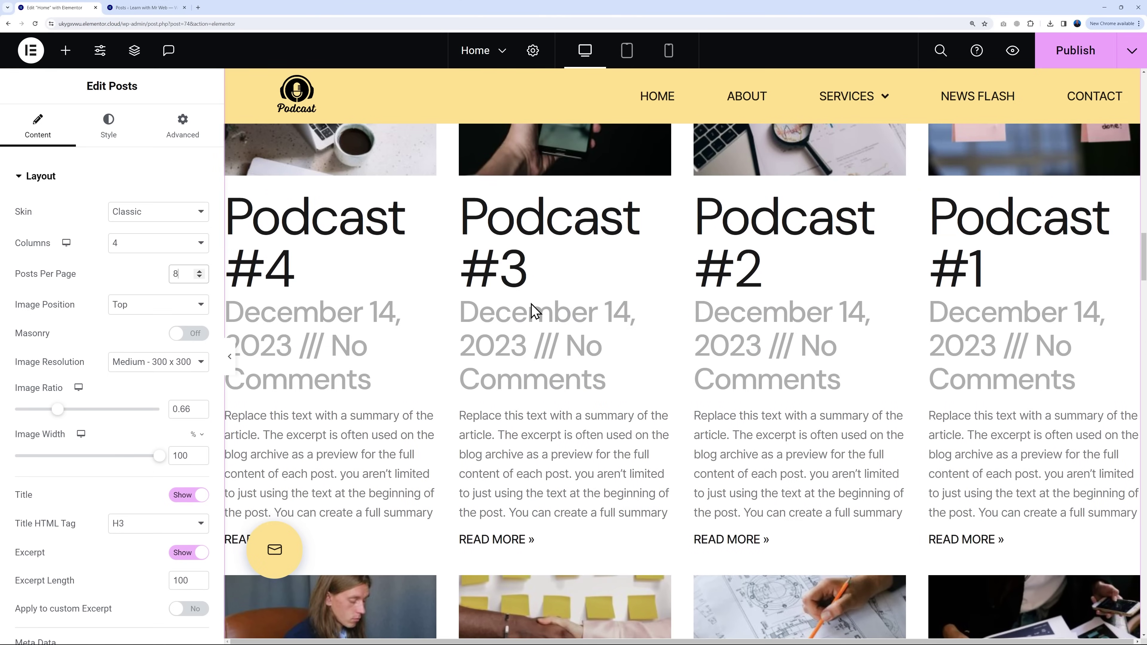
left_click(200, 247)
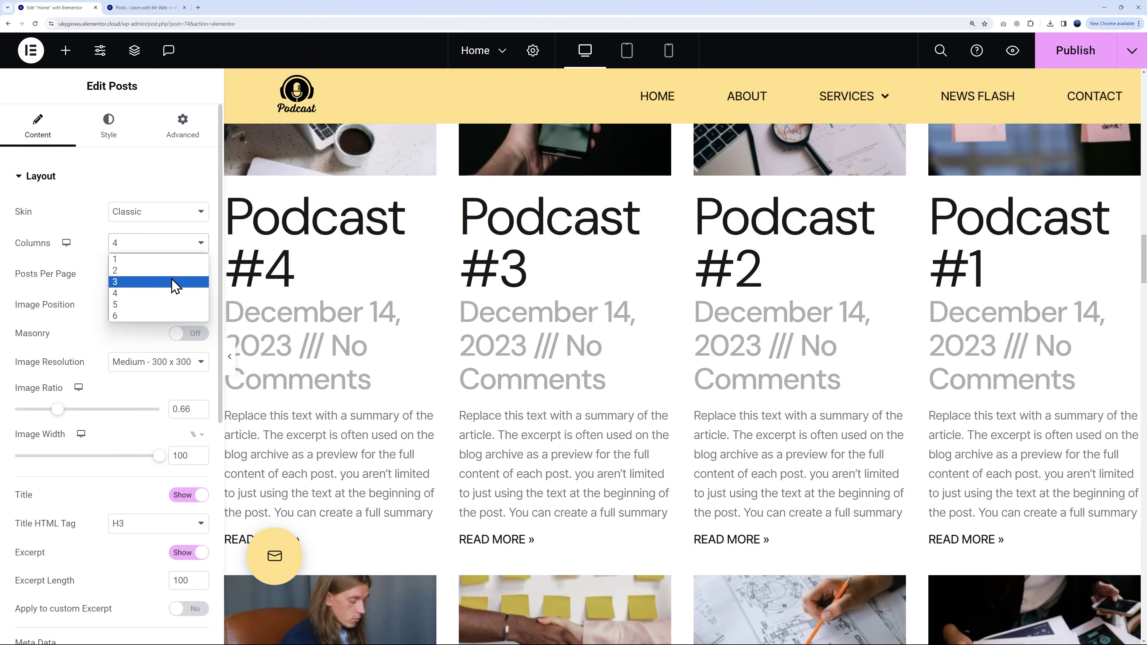
left_click(174, 284)
left_click(200, 277)
left_click(199, 277)
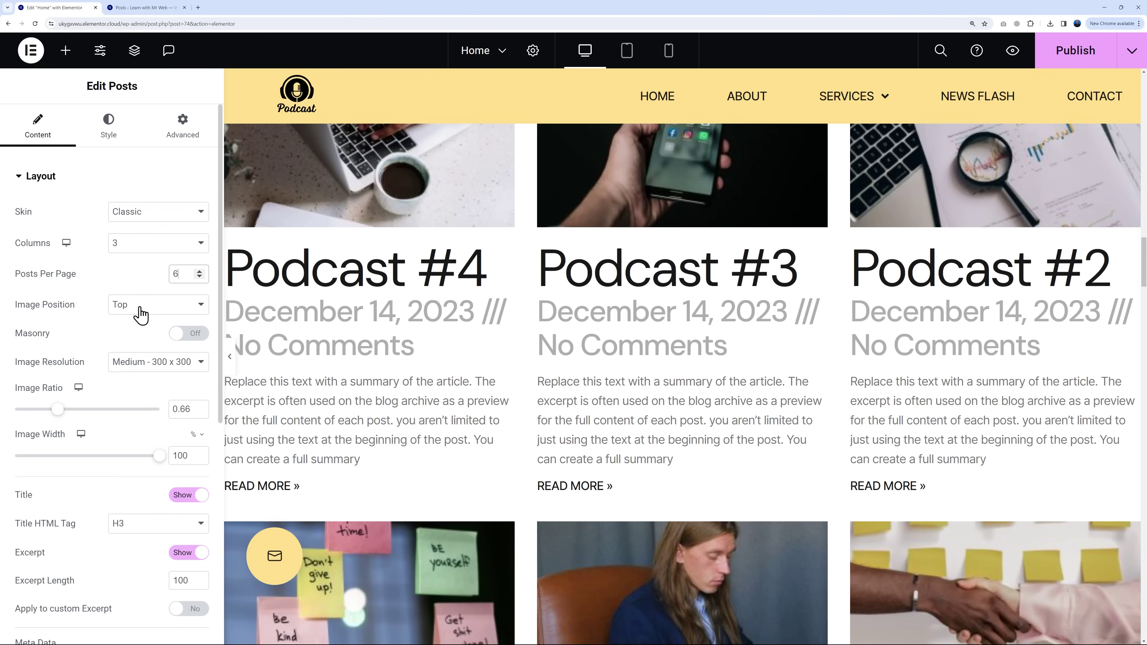
Step: Hide the post excerpts and remove Comments from the posts' meta data
scroll(89, 312, "down", 3)
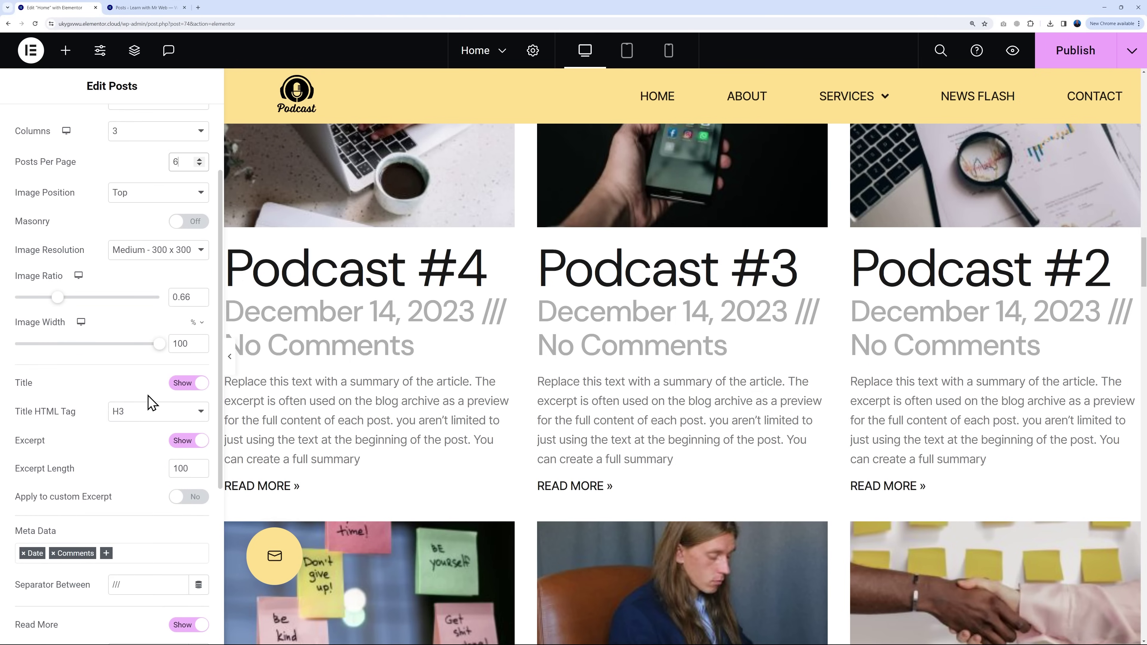
left_click(188, 384)
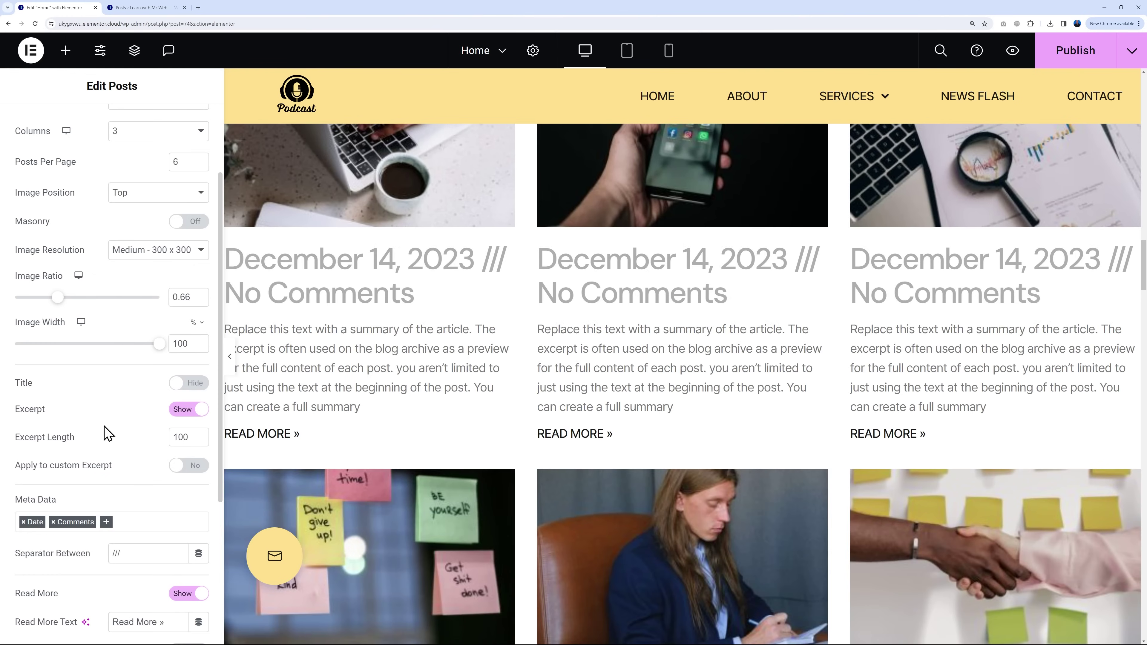
left_click(182, 384)
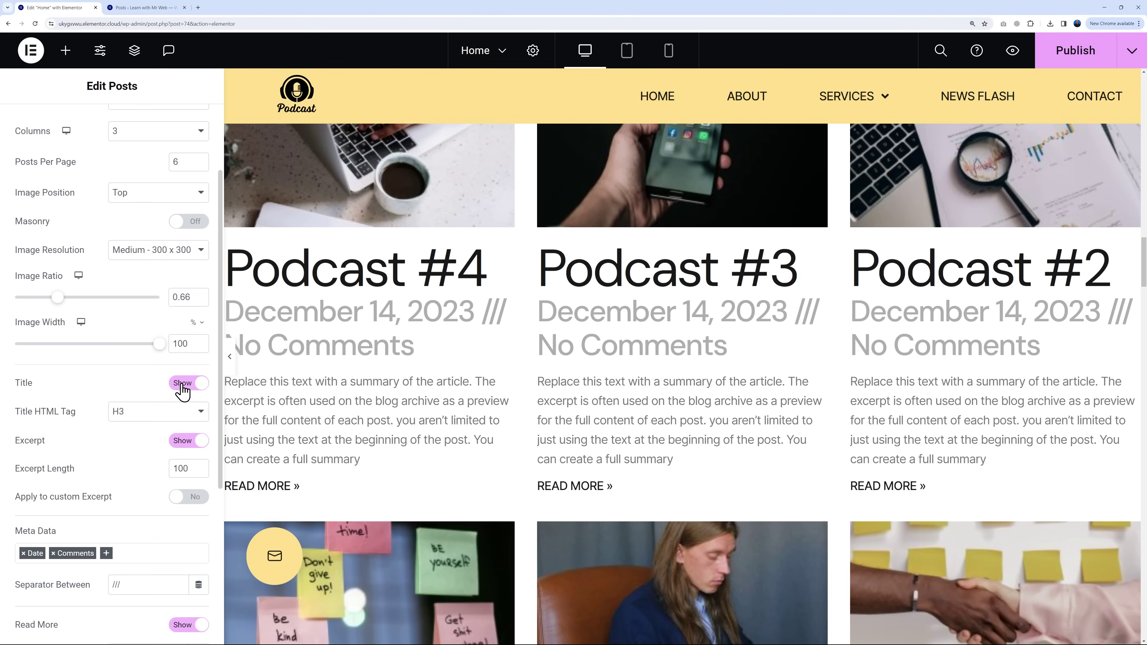
left_click(208, 441)
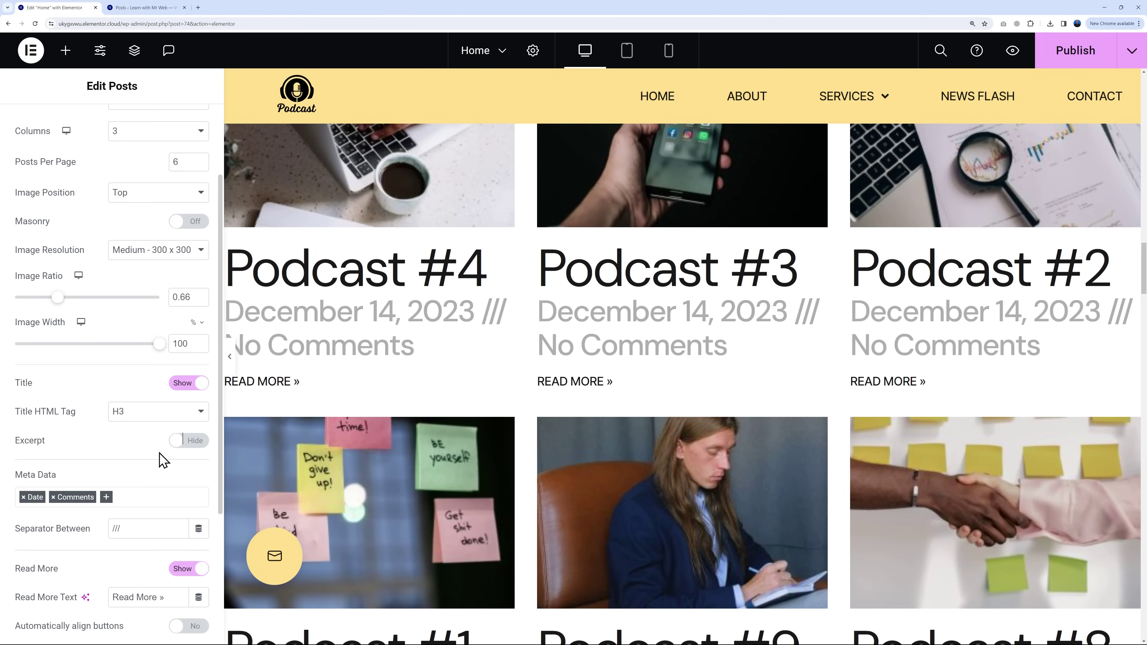
scroll(163, 447, "down", 3)
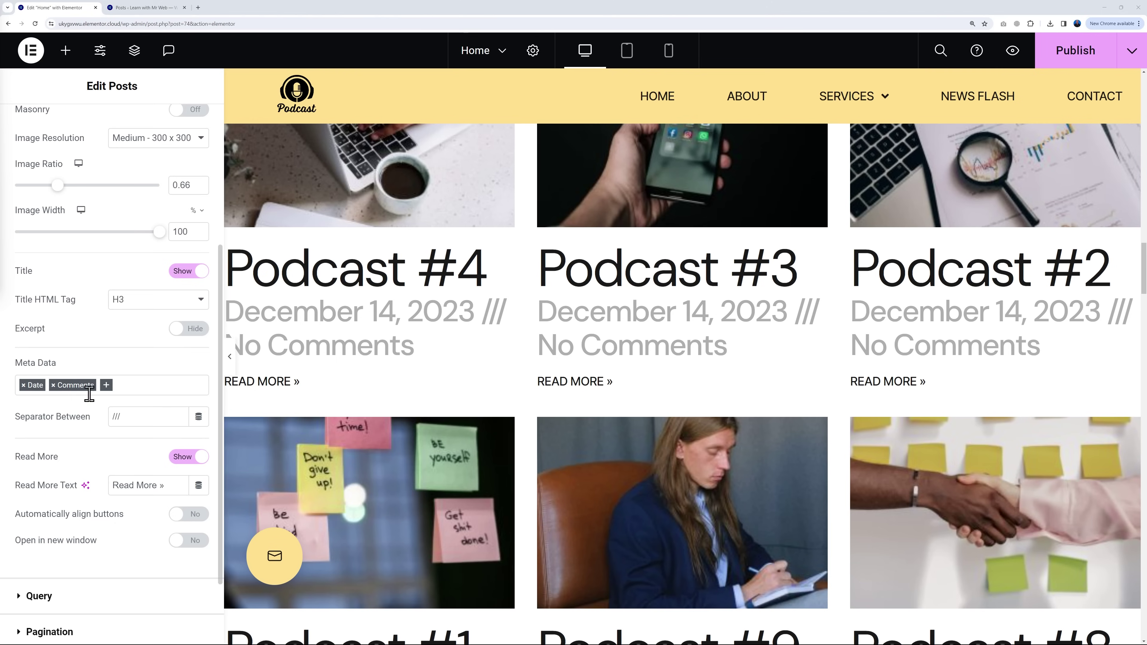
left_click(53, 386)
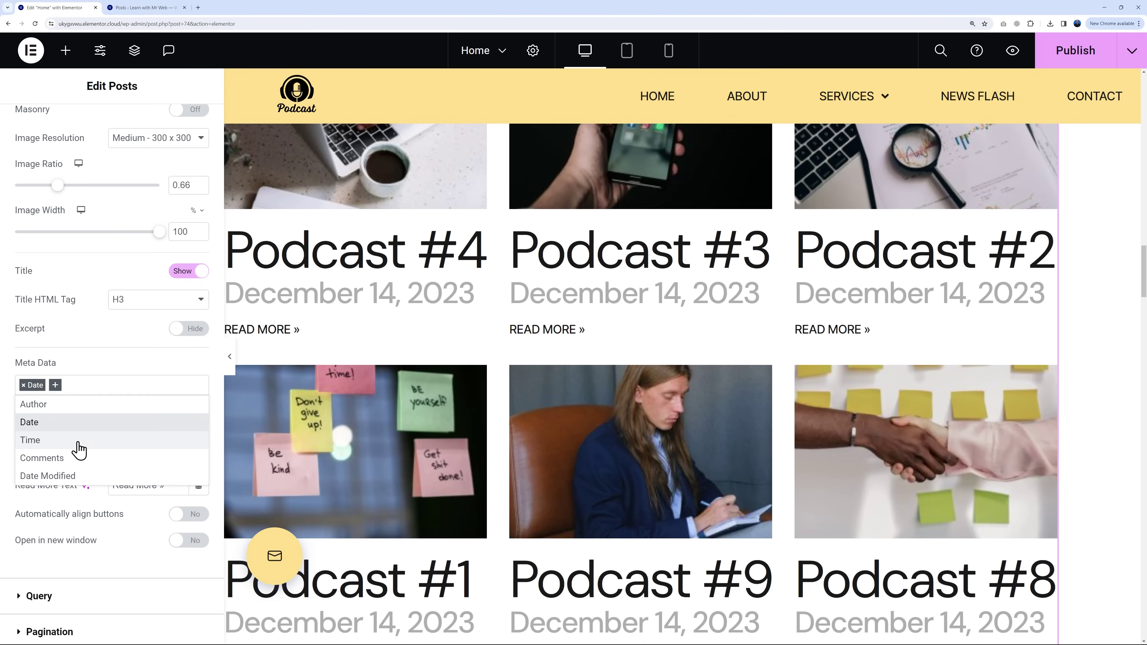
left_click(128, 372)
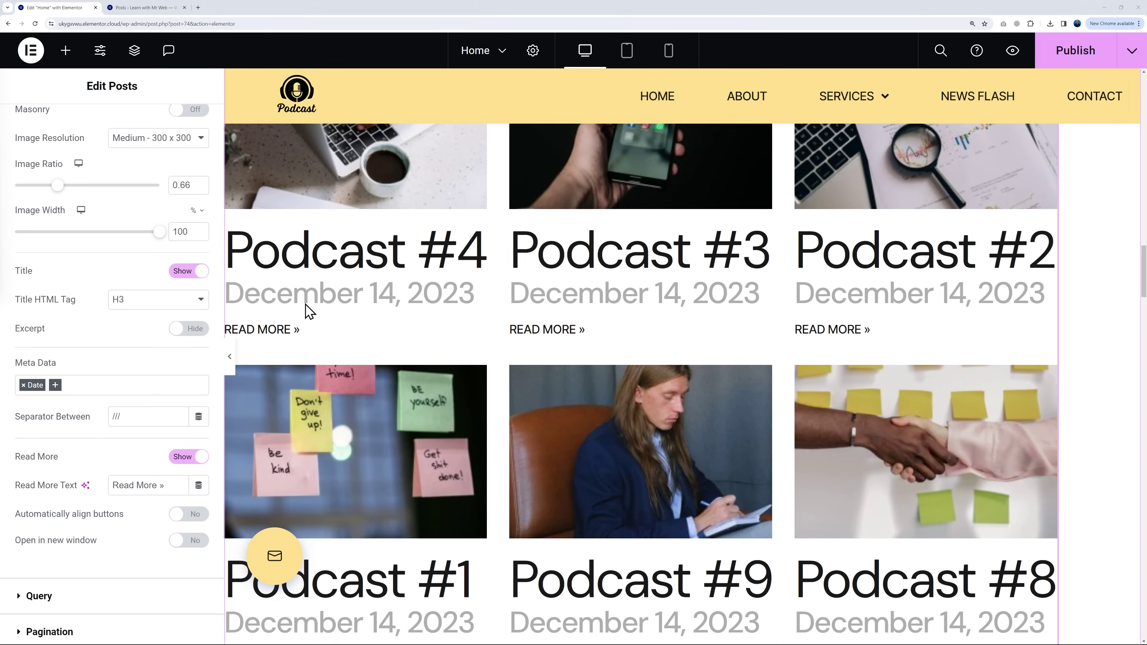
scroll(103, 353, "up", 5)
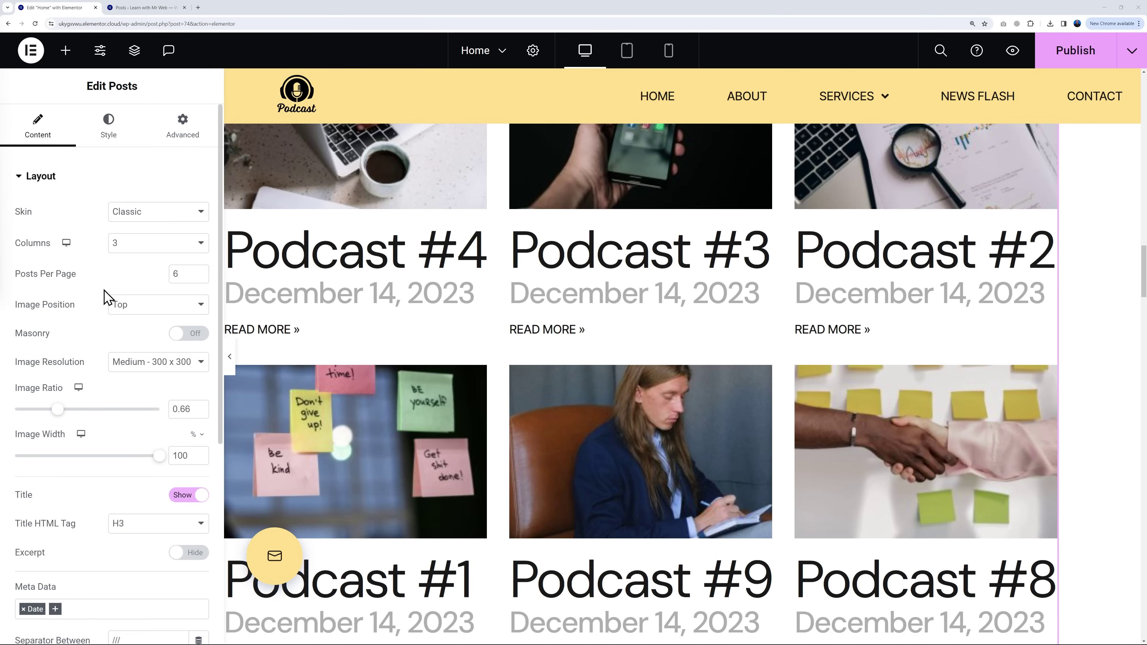
Step: Reduce the post date typography size from 40 to 25 px in the Style settings
left_click(108, 141)
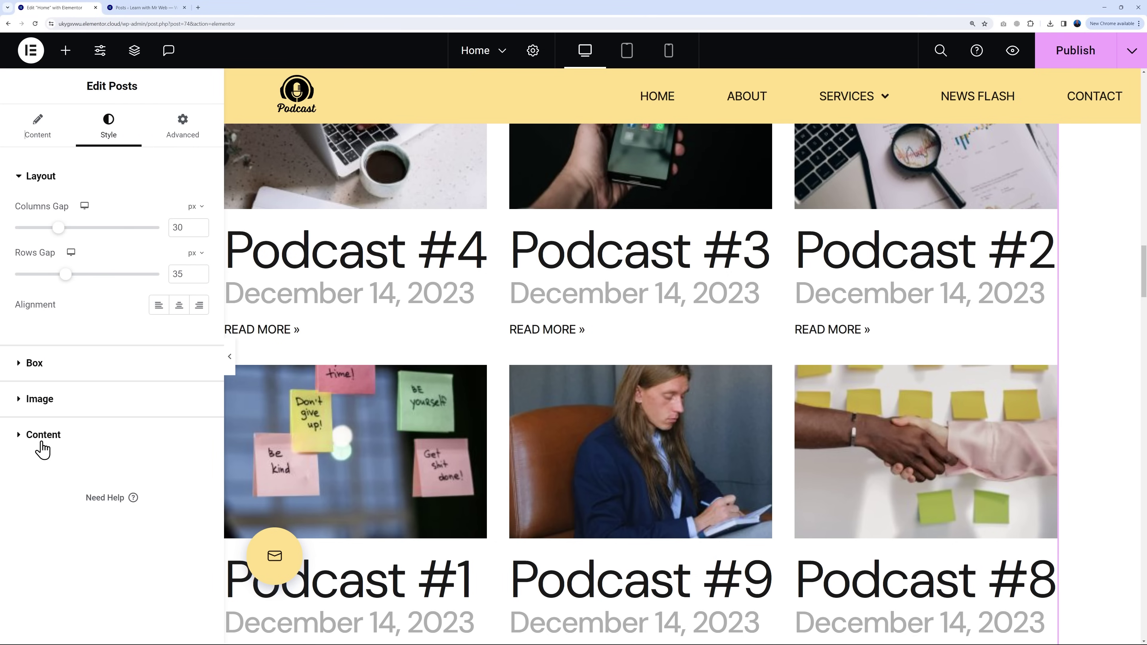
left_click(19, 442)
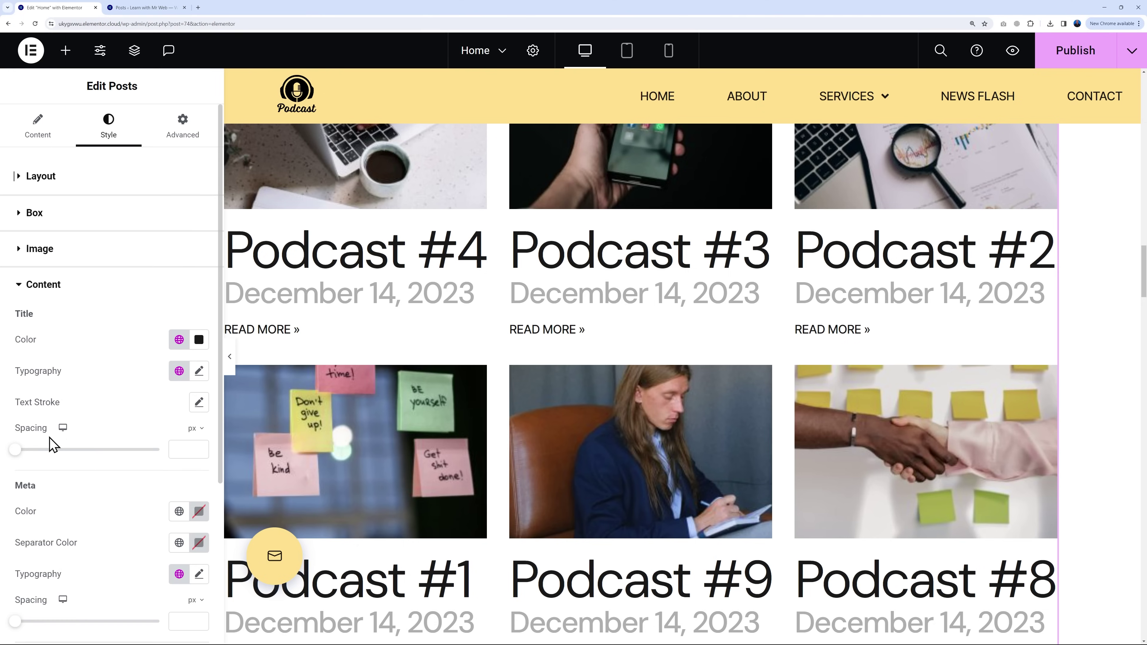
scroll(105, 380, "down", 1)
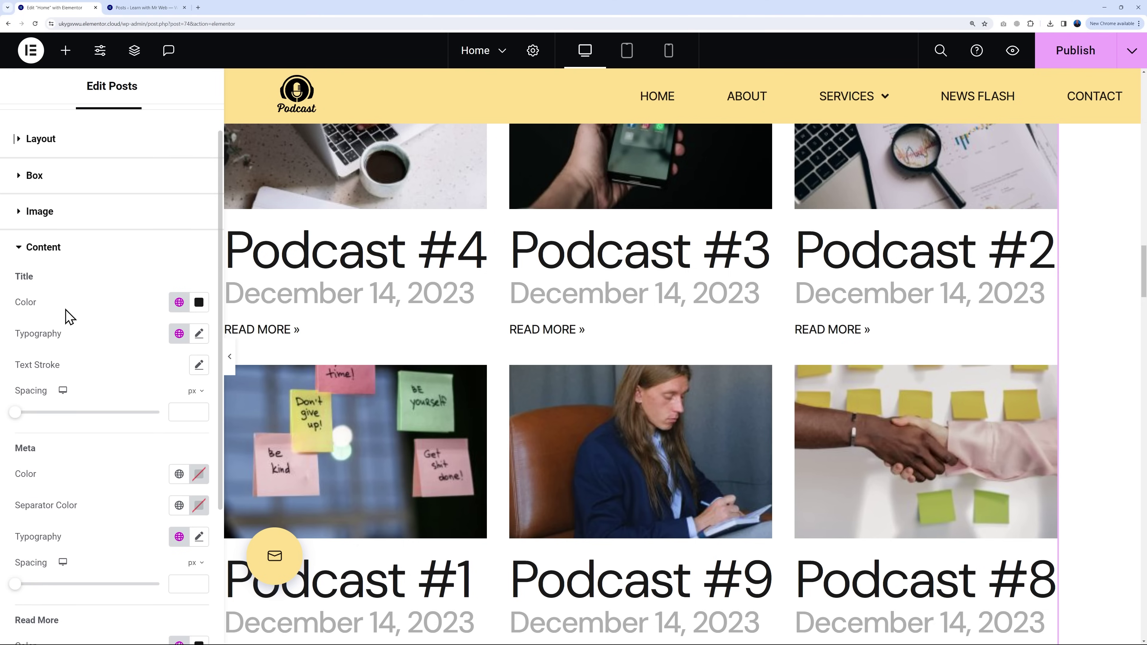
scroll(60, 525, "down", 1)
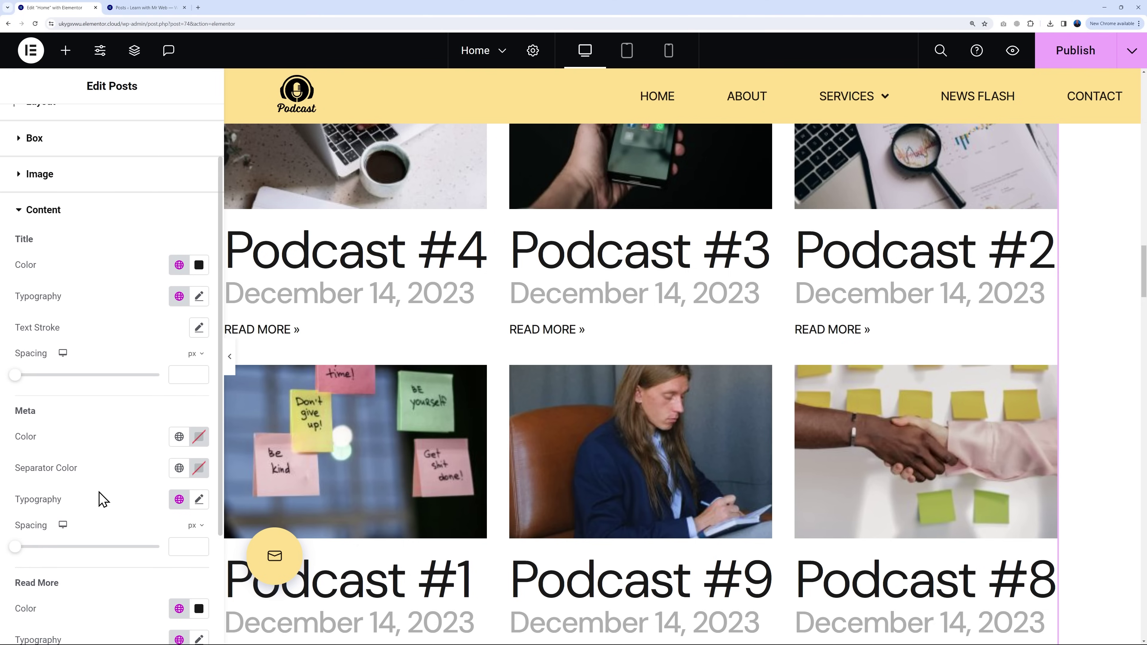
left_click(198, 502)
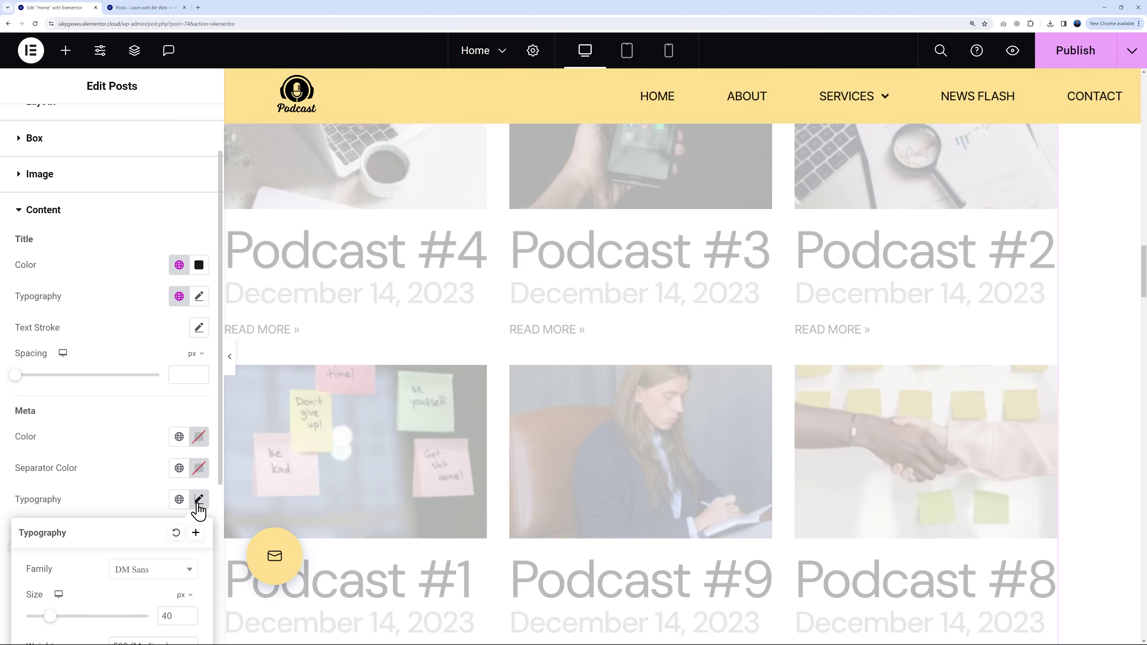
scroll(104, 441, "down", 5)
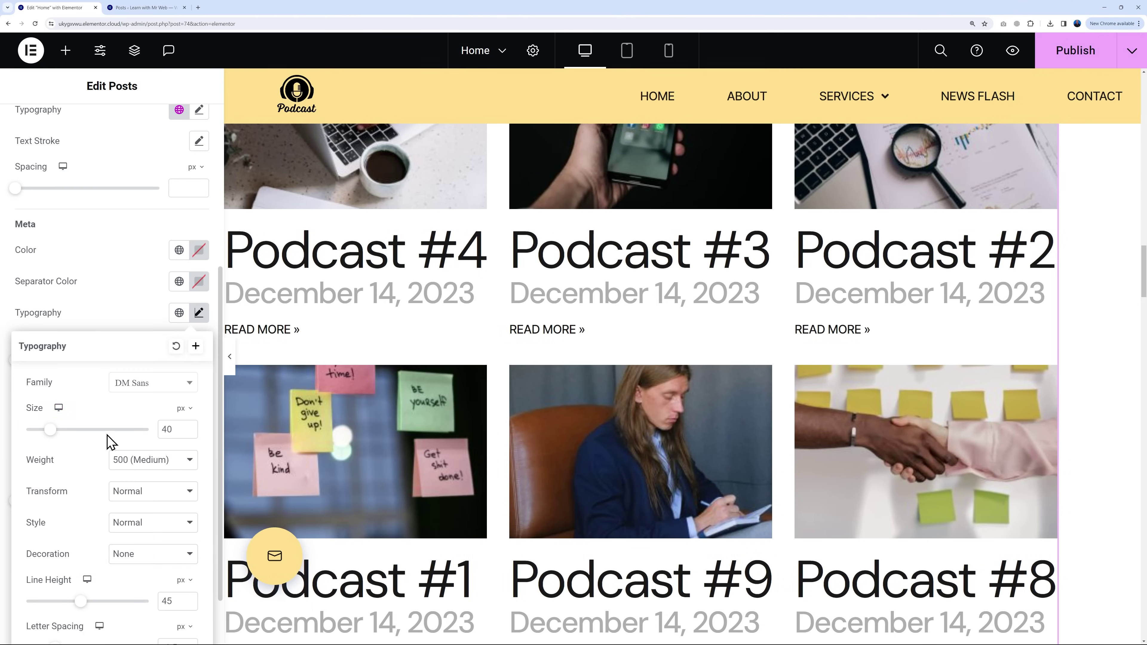
left_click_drag(54, 438, 46, 438)
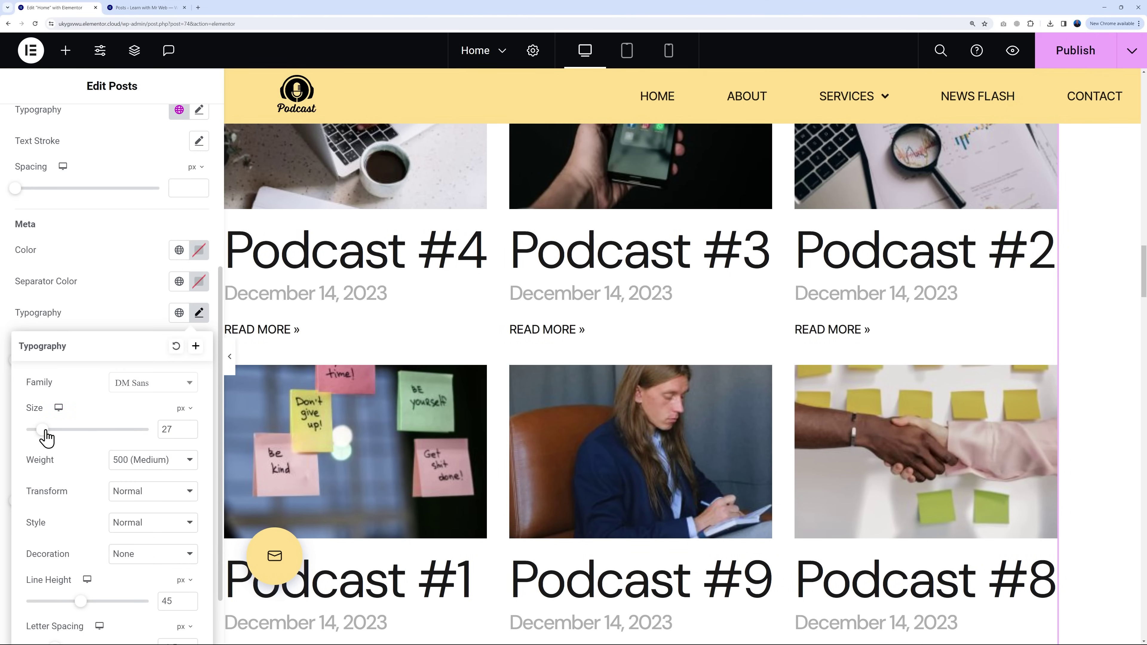
left_click(190, 432)
left_click(190, 433)
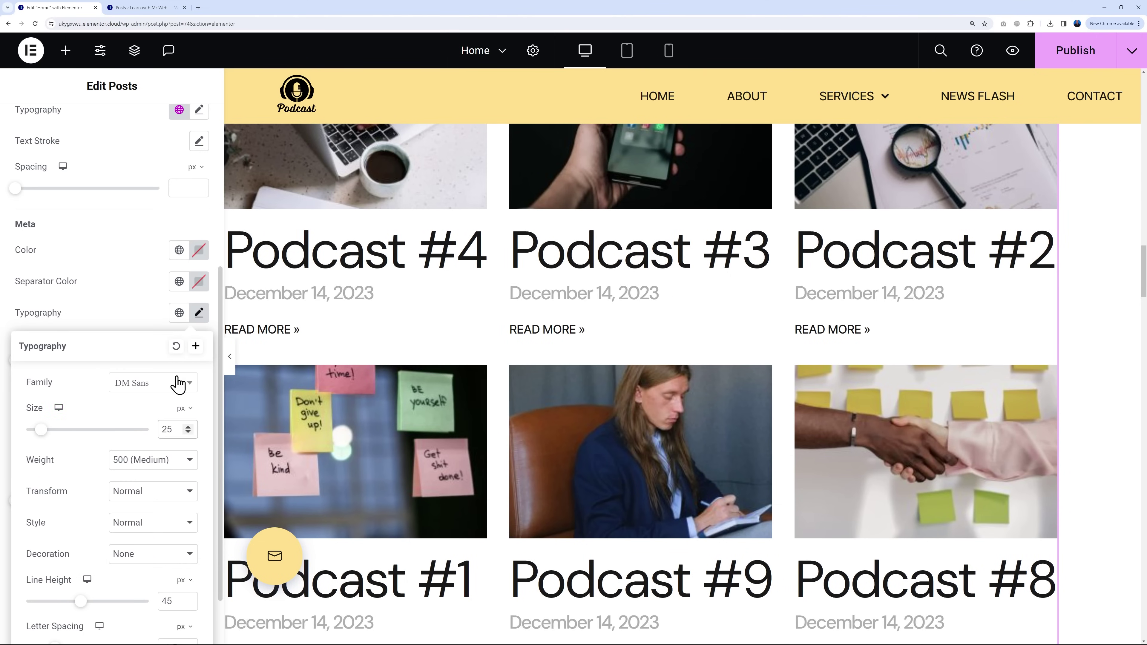
left_click(141, 321)
scroll(115, 295, "up", 3)
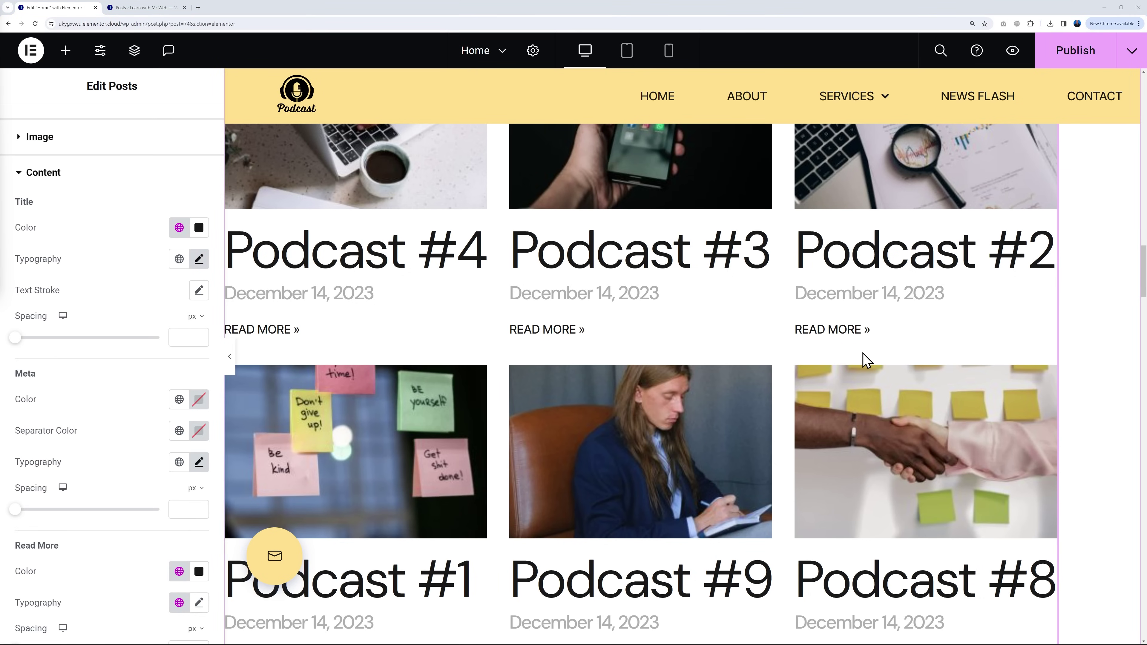
scroll(1078, 351, "down", 10)
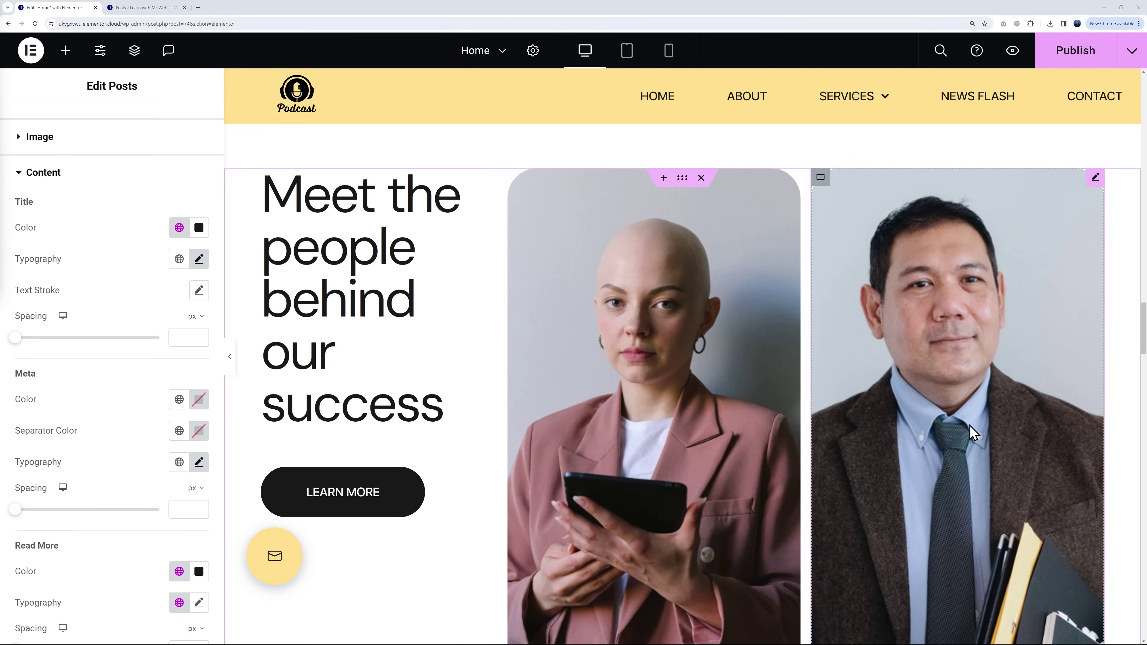
scroll(972, 433, "down", 1)
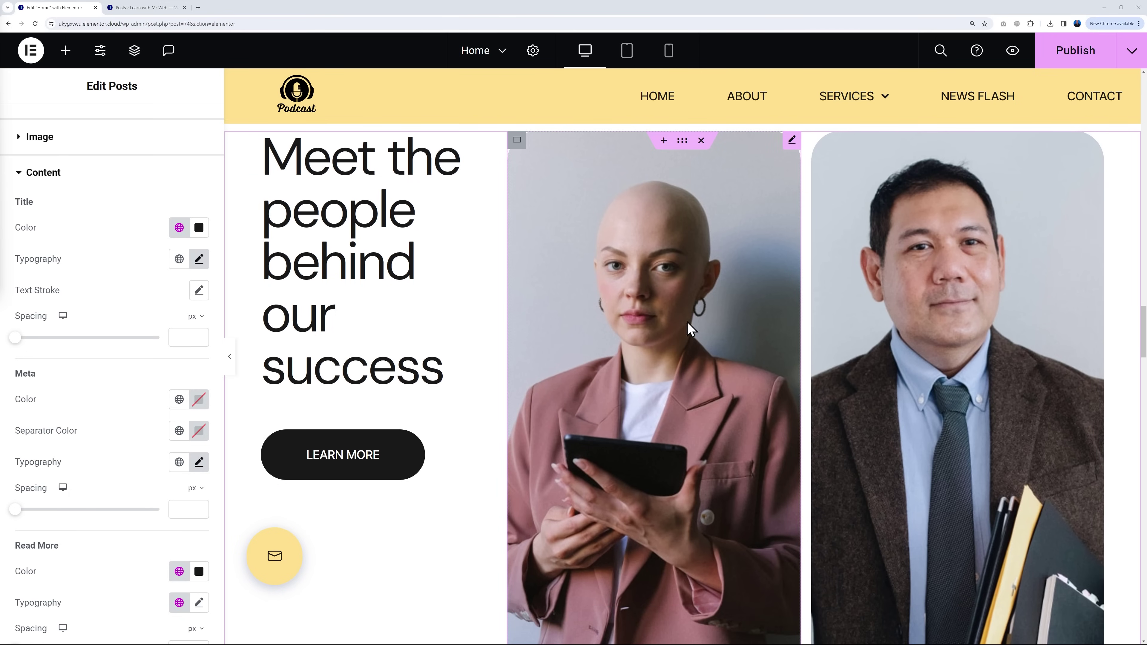
scroll(768, 371, "down", 18)
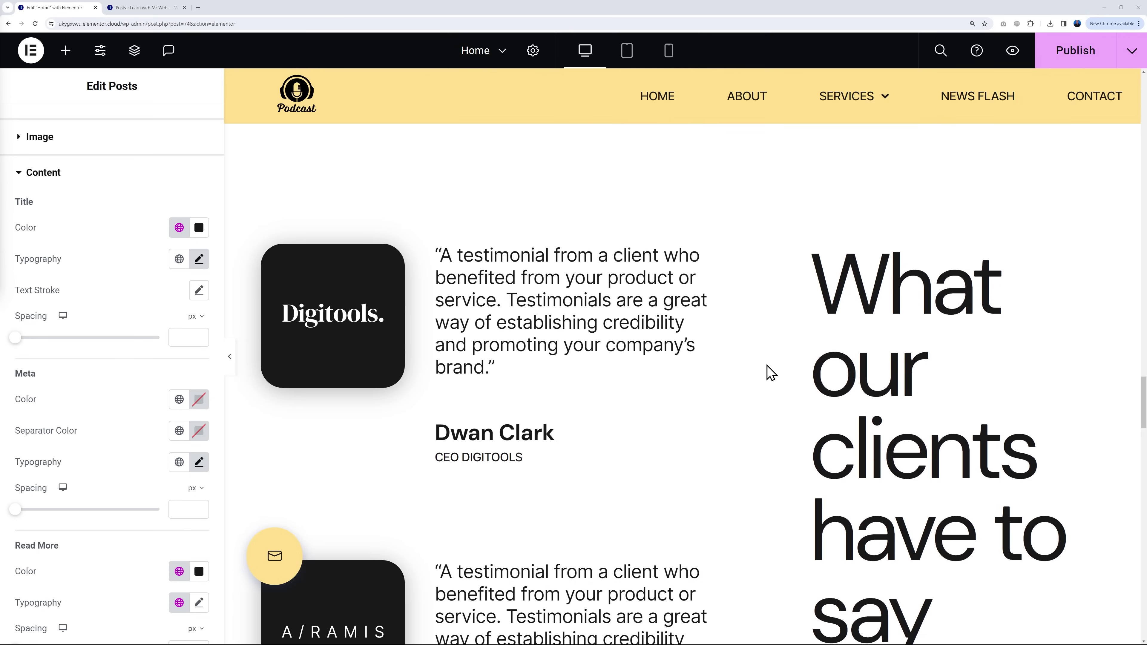
scroll(770, 372, "down", 2)
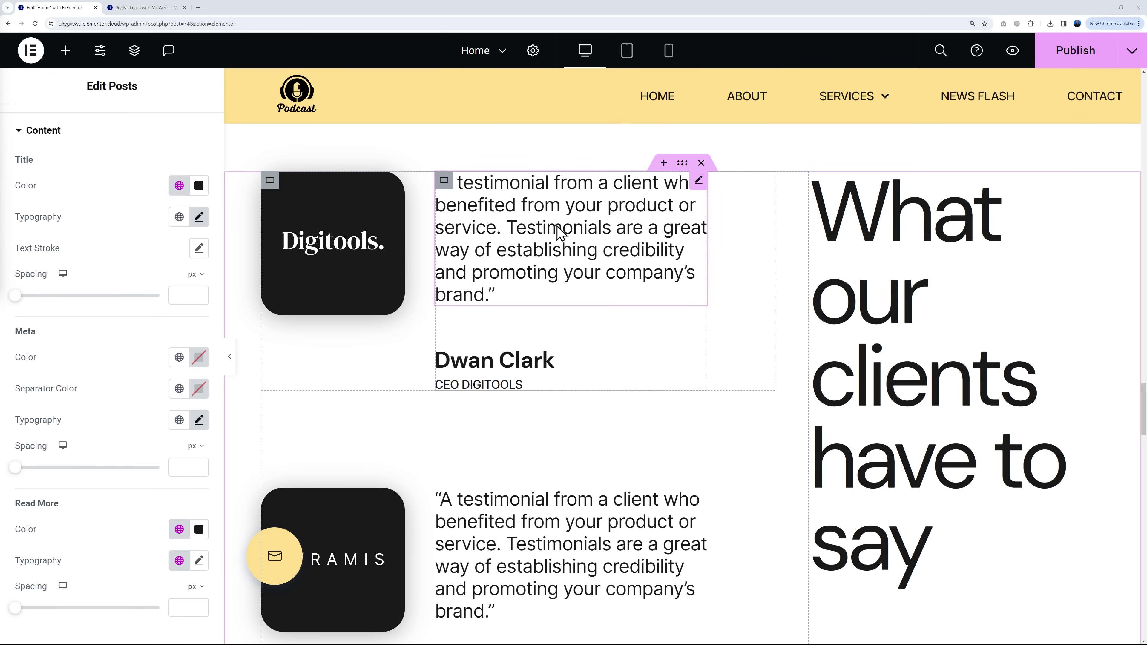
left_click(699, 181)
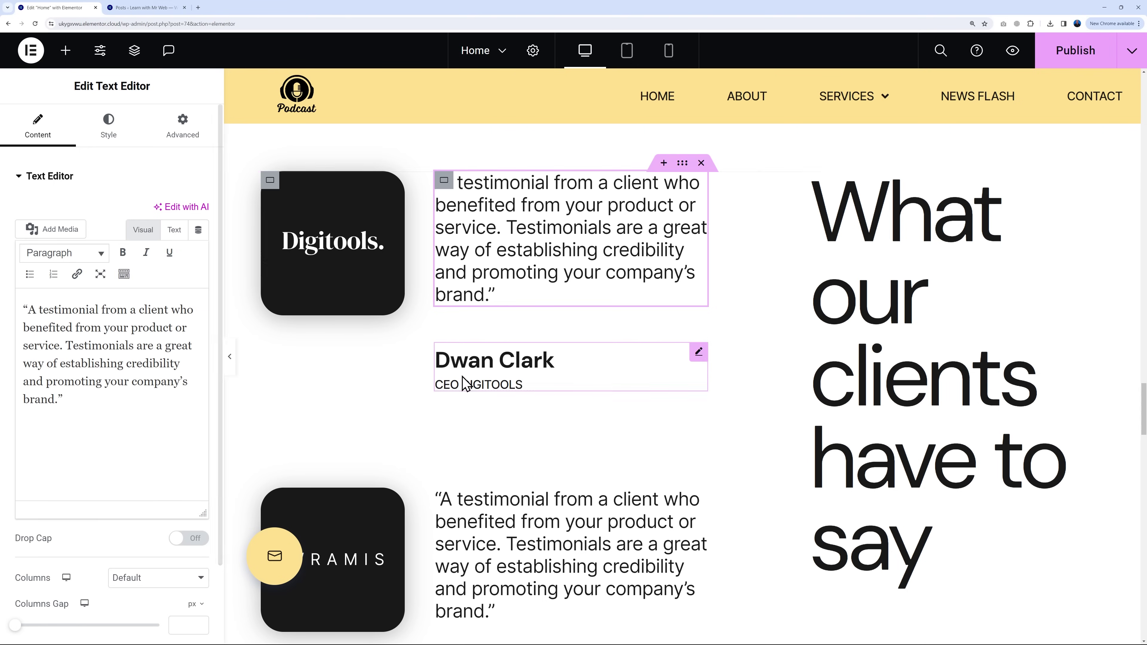
left_click(373, 246)
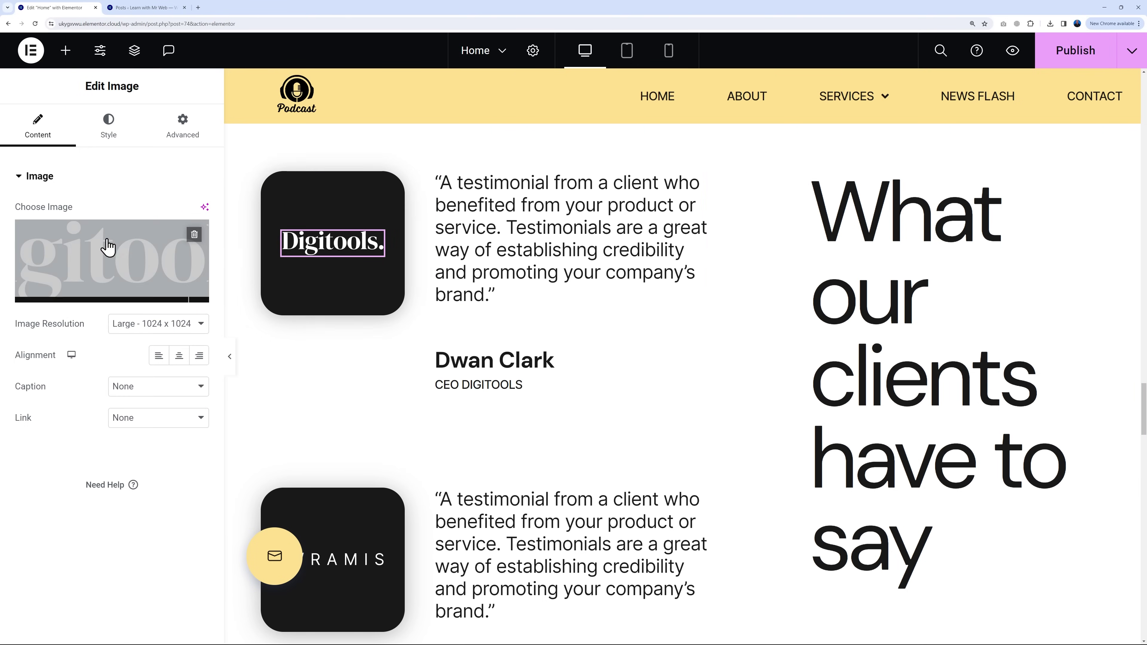
scroll(366, 549, "down", 1)
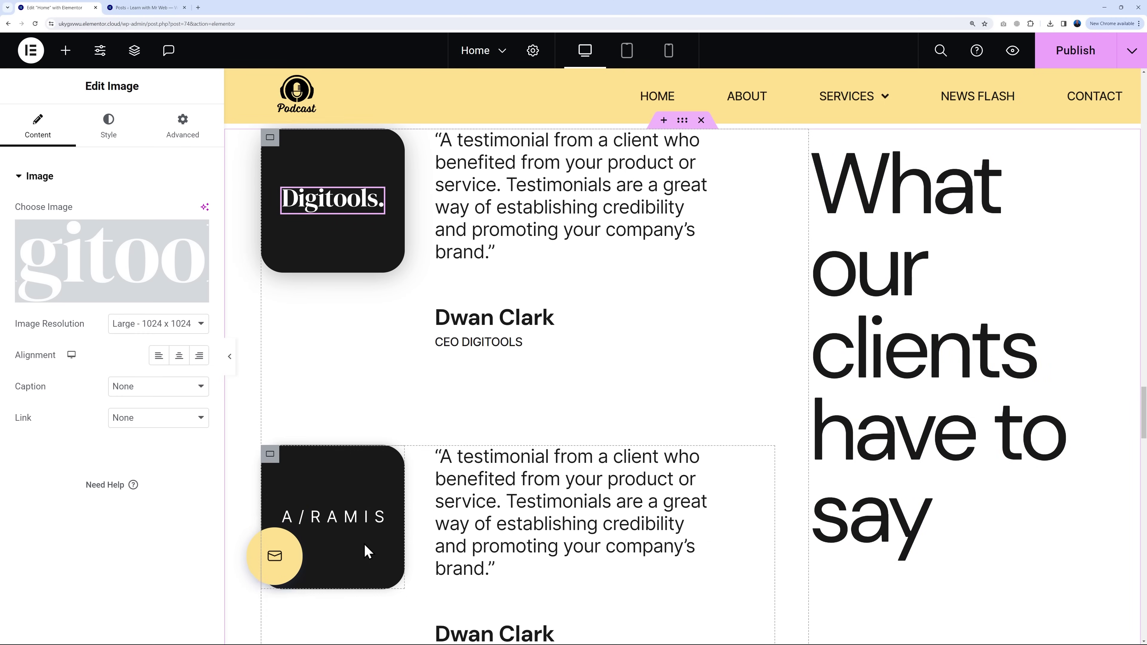
scroll(365, 550, "down", 5)
scroll(361, 548, "up", 6)
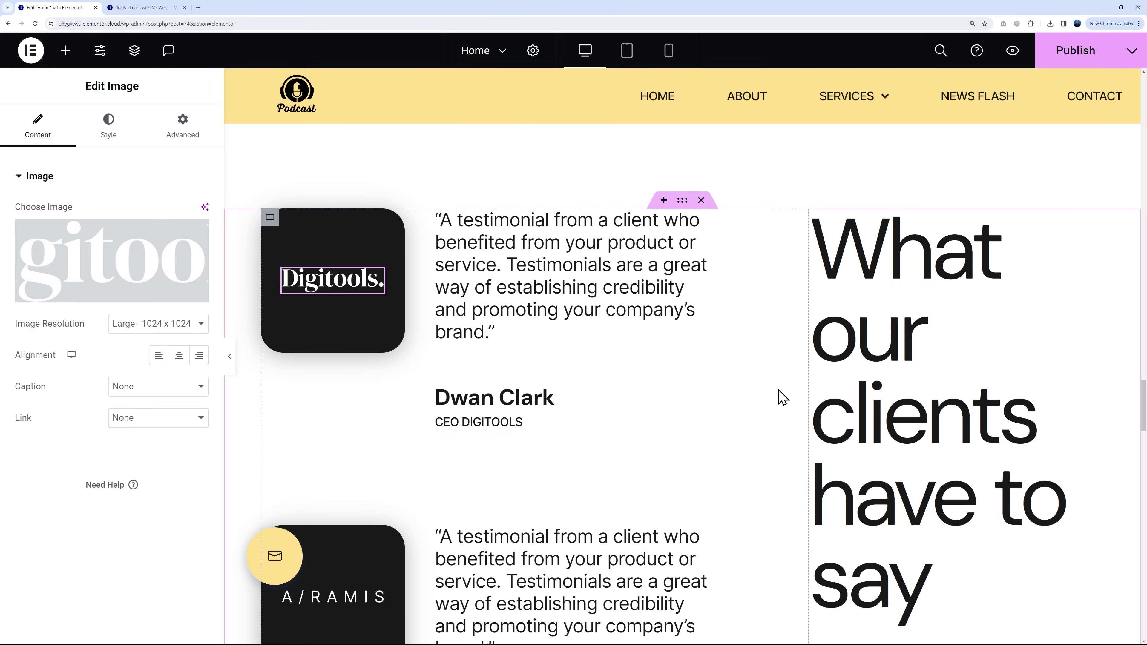
scroll(781, 398, "down", 10)
scroll(797, 422, "down", 10)
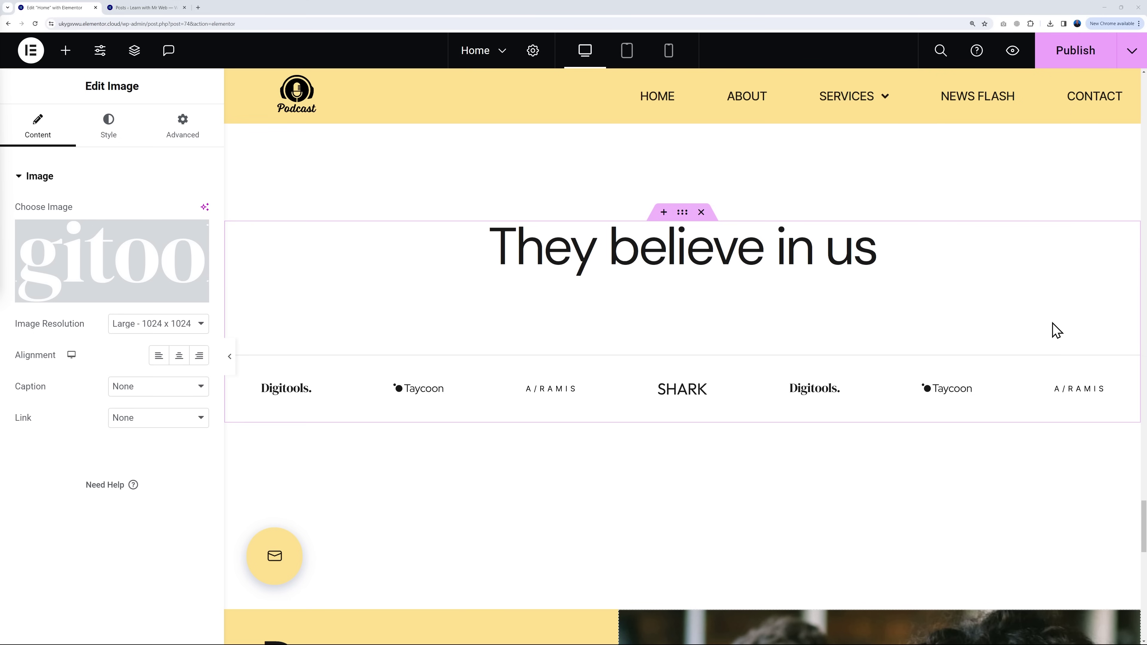
scroll(1057, 347, "down", 8)
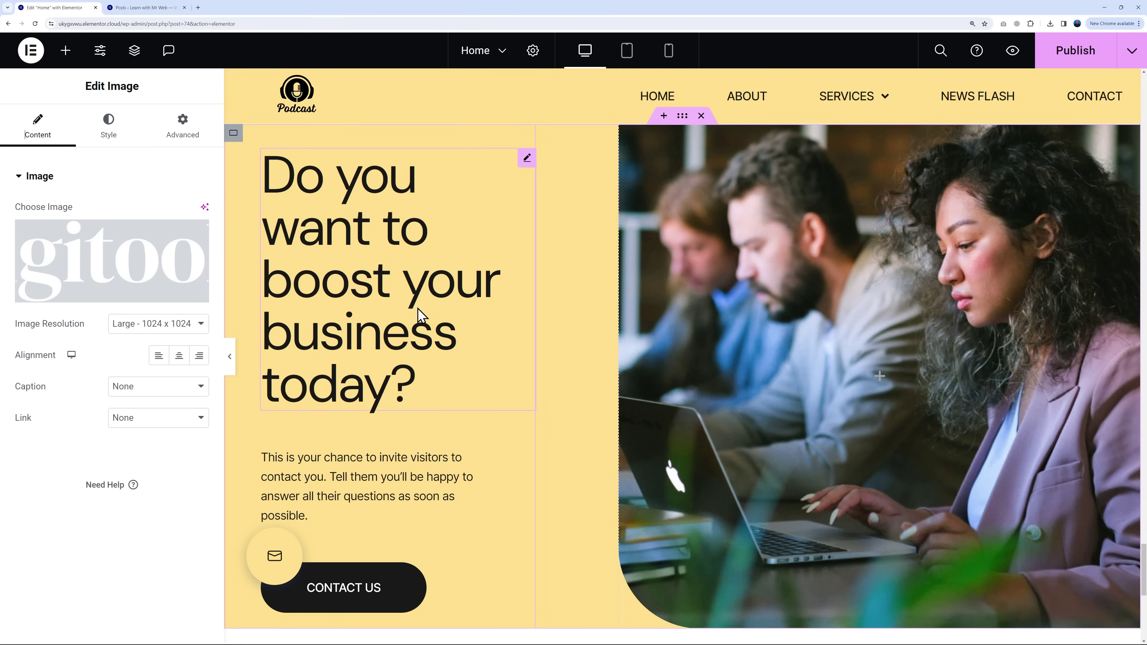
Step: Select the Contact Us button for editing, then switch to the WordPress admin Categories tab
left_click(135, 50)
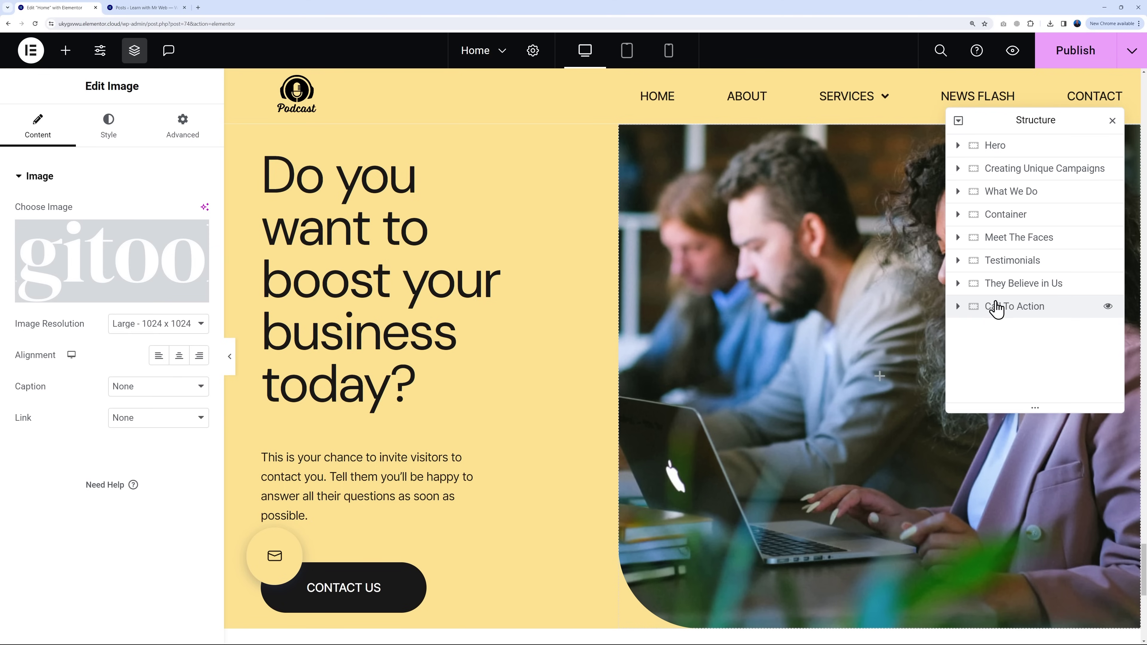
left_click(1113, 120)
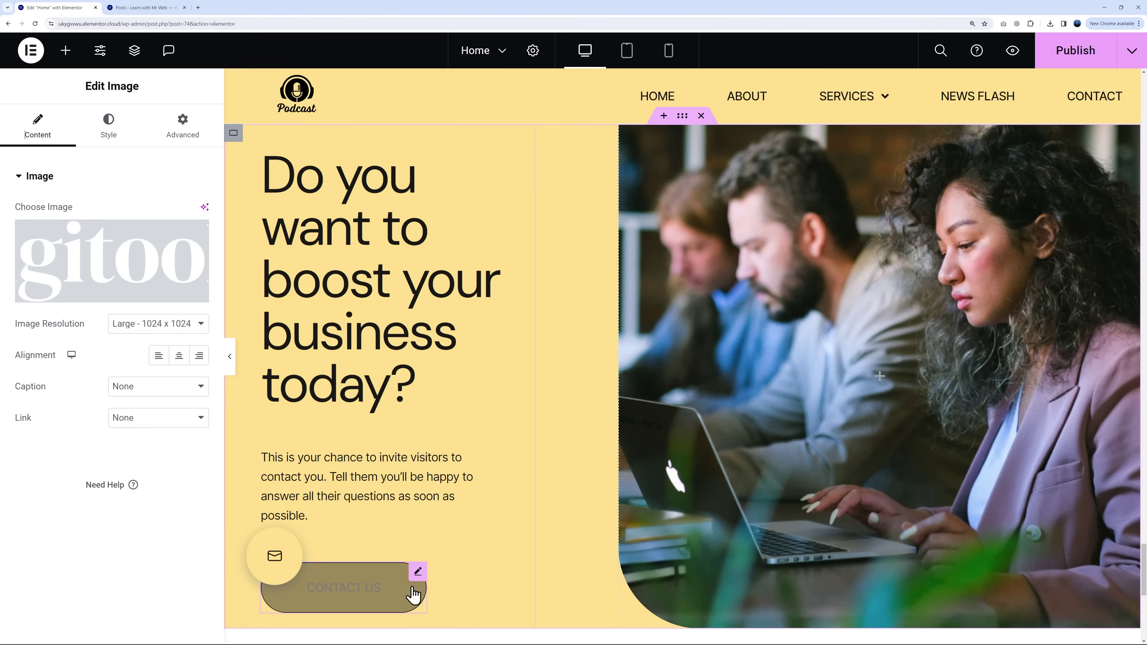
left_click(418, 574)
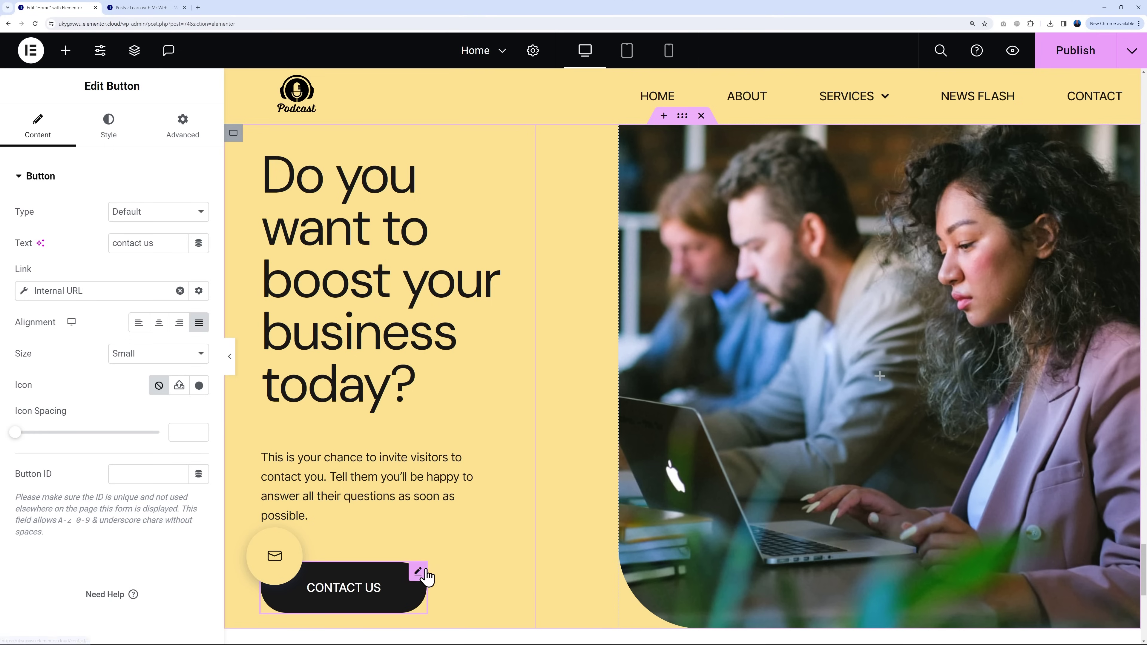
left_click(165, 8)
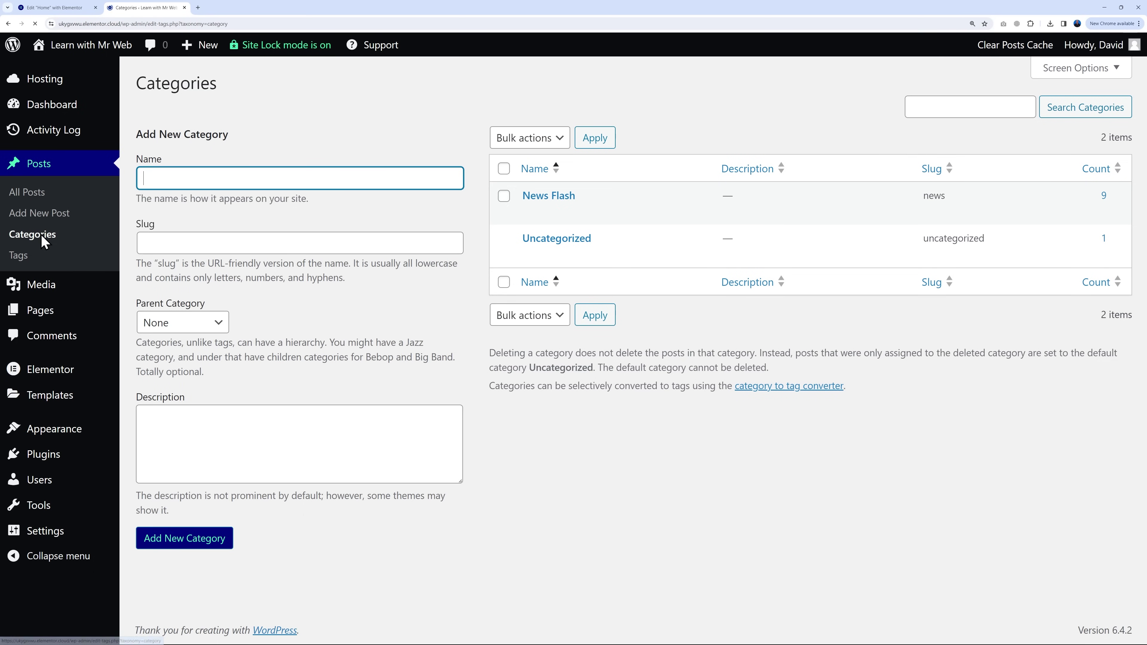
Step: Open the News Flash category page in a new tab, copy its URL, and return to Elementor
right_click(646, 213)
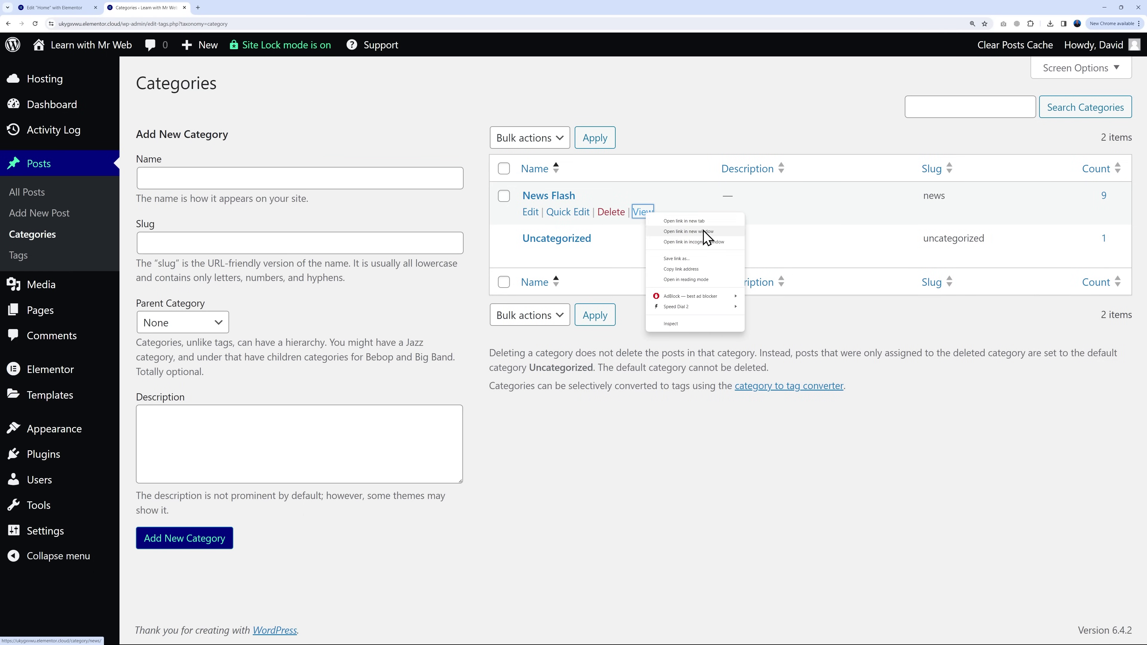
left_click(691, 221)
scroll(825, 336, "down", 15)
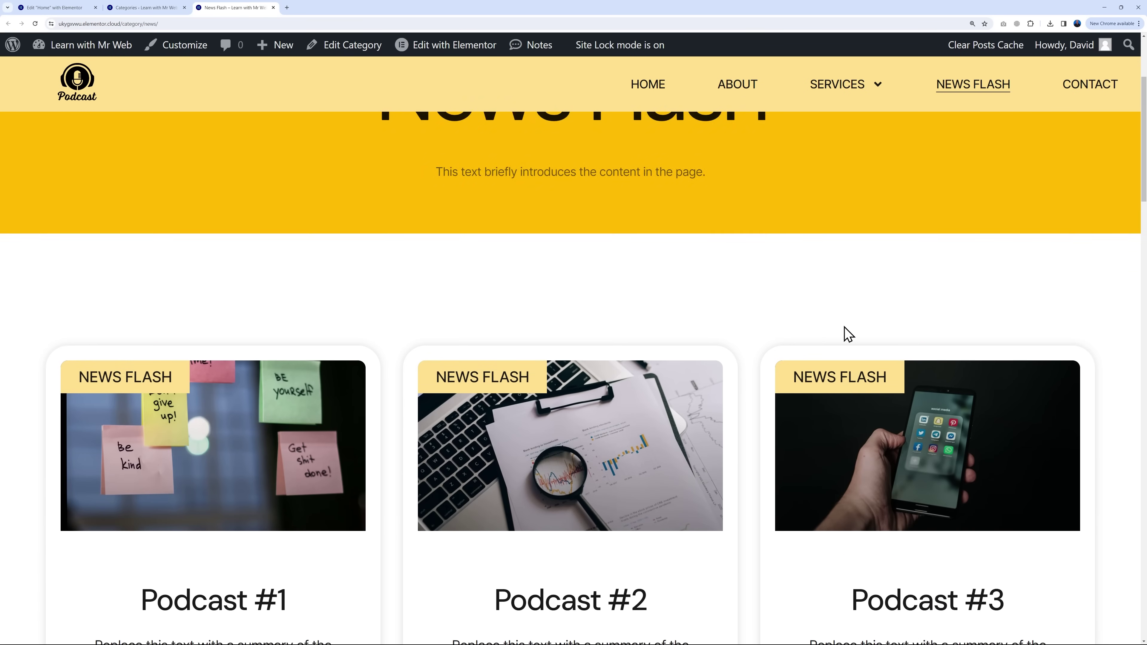
scroll(881, 364, "down", 5)
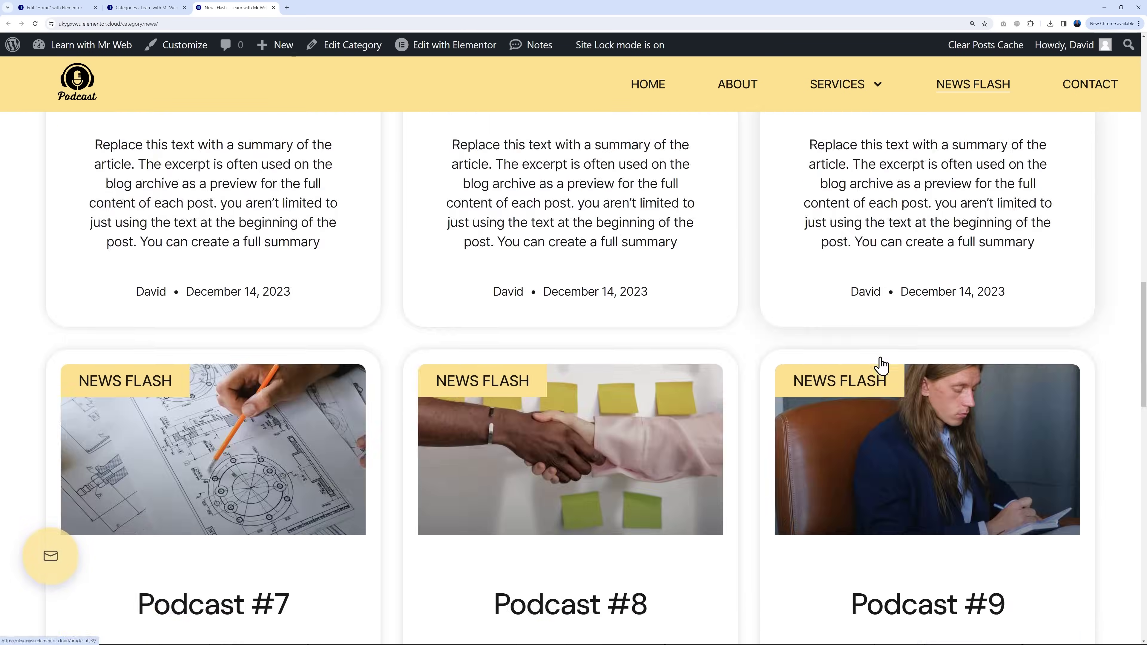
scroll(879, 364, "up", 20)
left_click(282, 25)
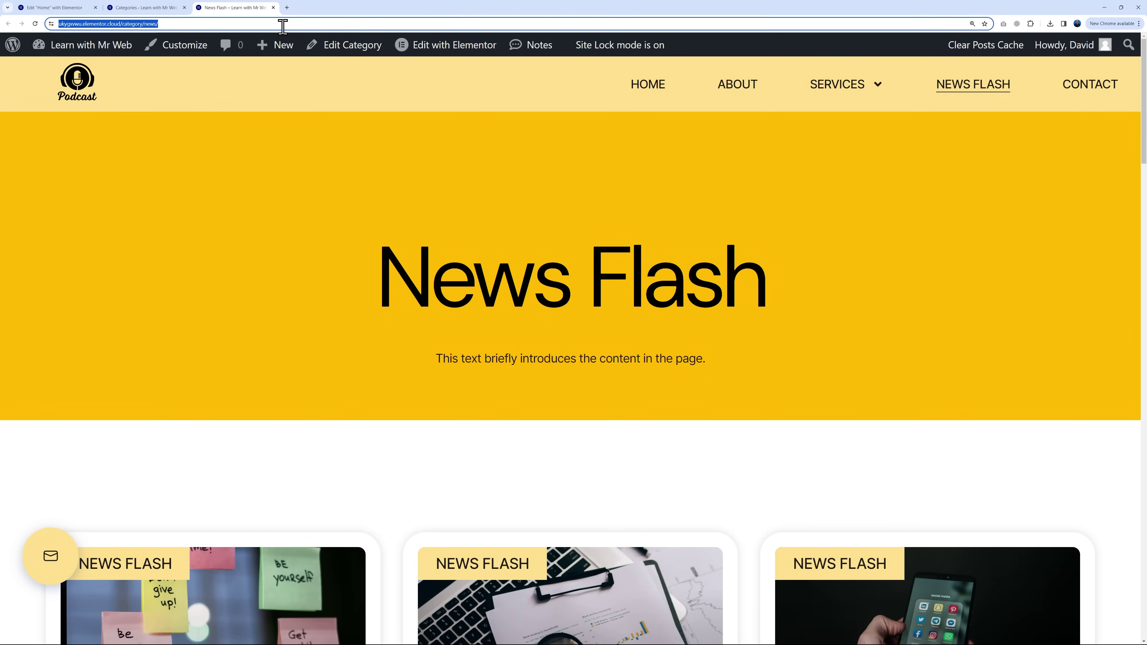
left_click(77, 8)
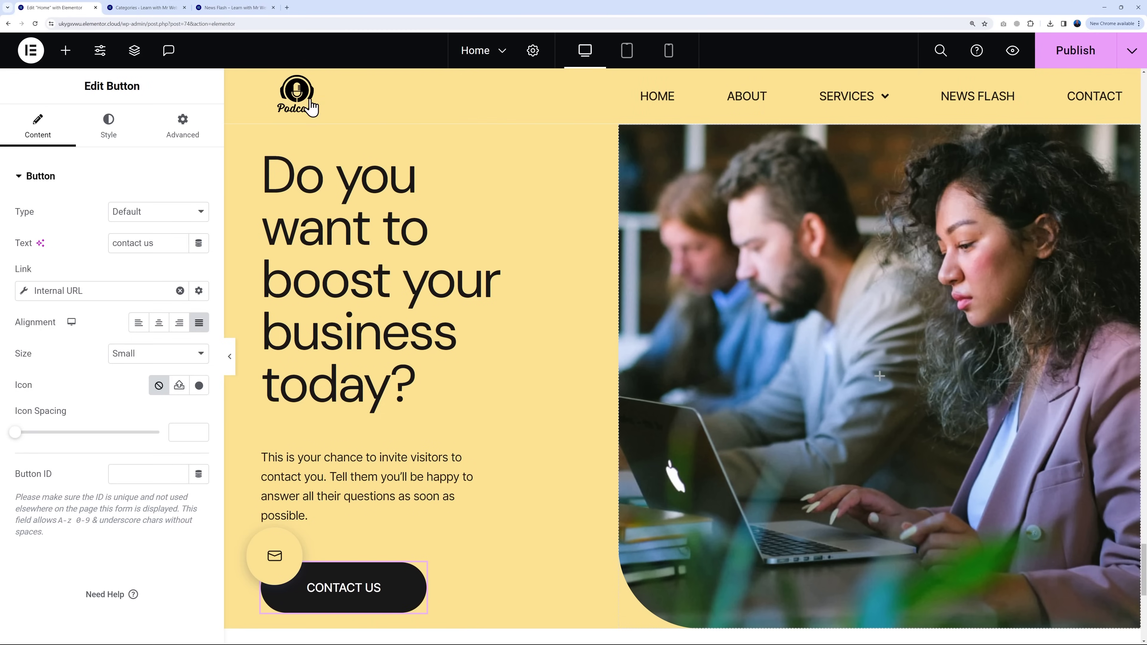
Step: Link the button to the News Flash category URL and relabel it 'Latest Podcasts'
left_click(84, 291)
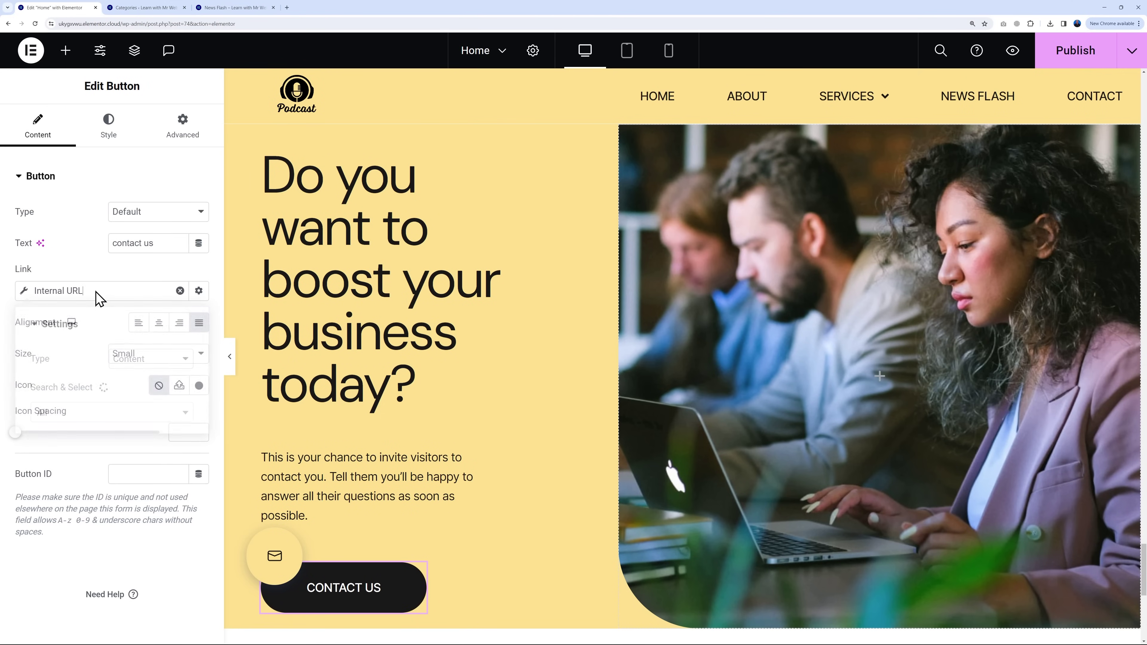
left_click(180, 291)
double_click(23, 291)
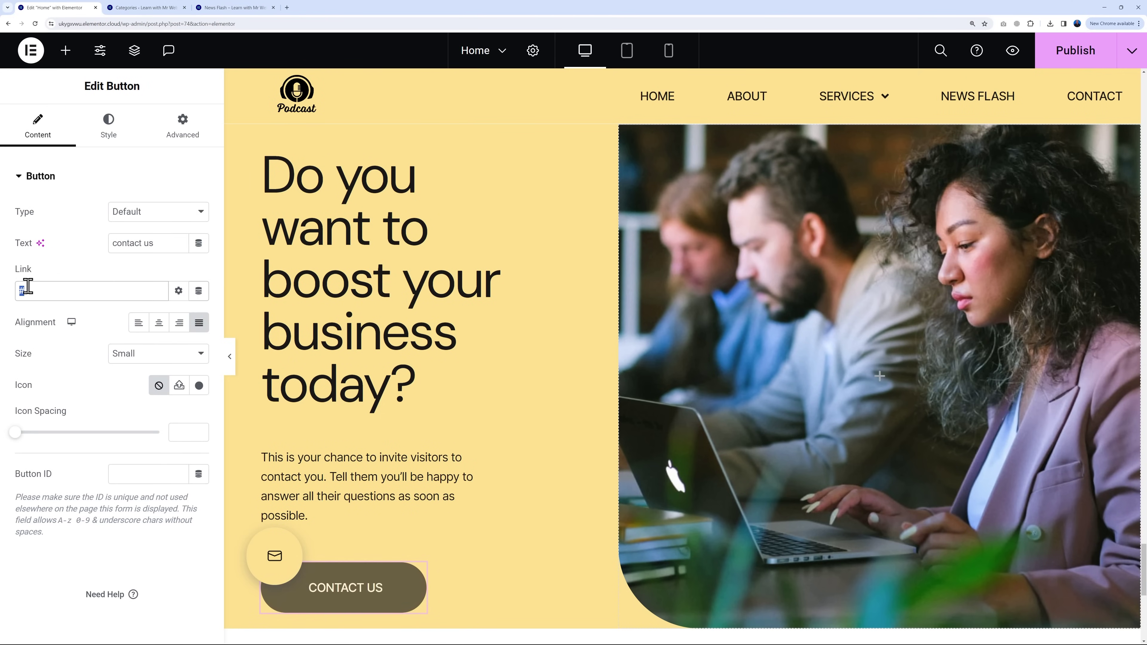
key("ctrl+v")
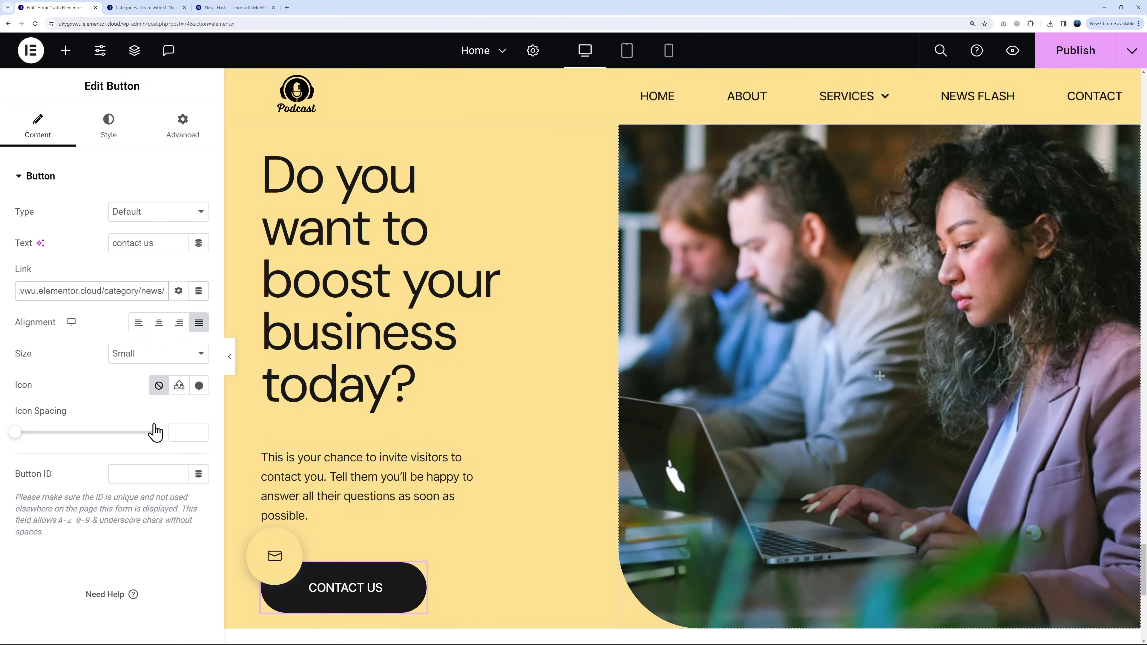
triple_click(163, 248)
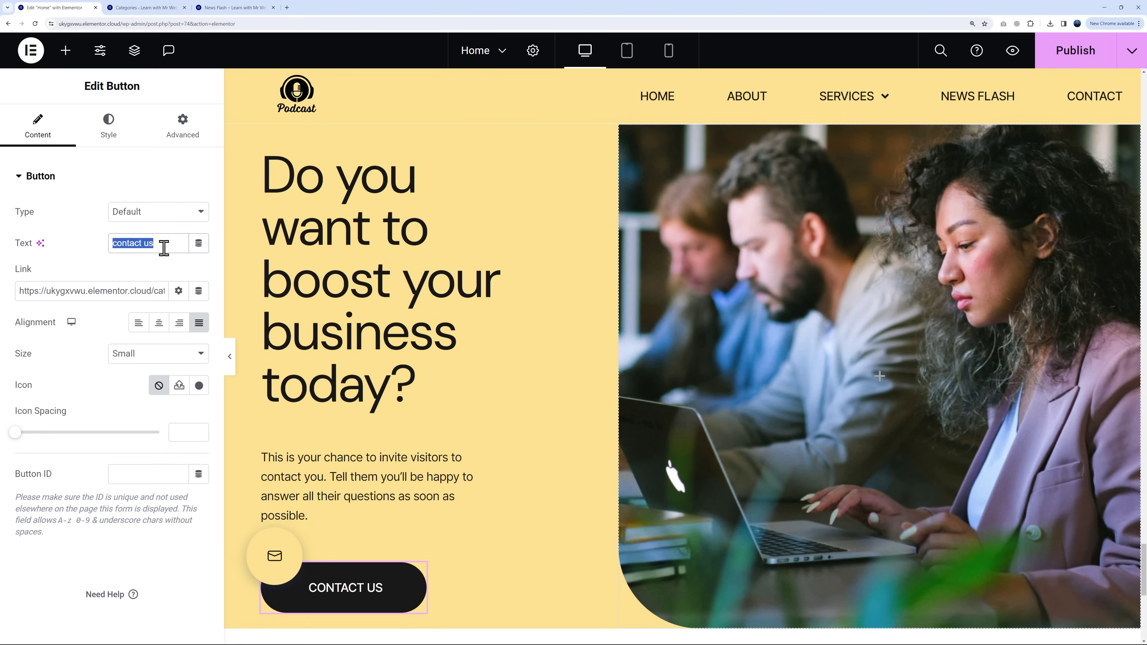
type("Latest Podcasts")
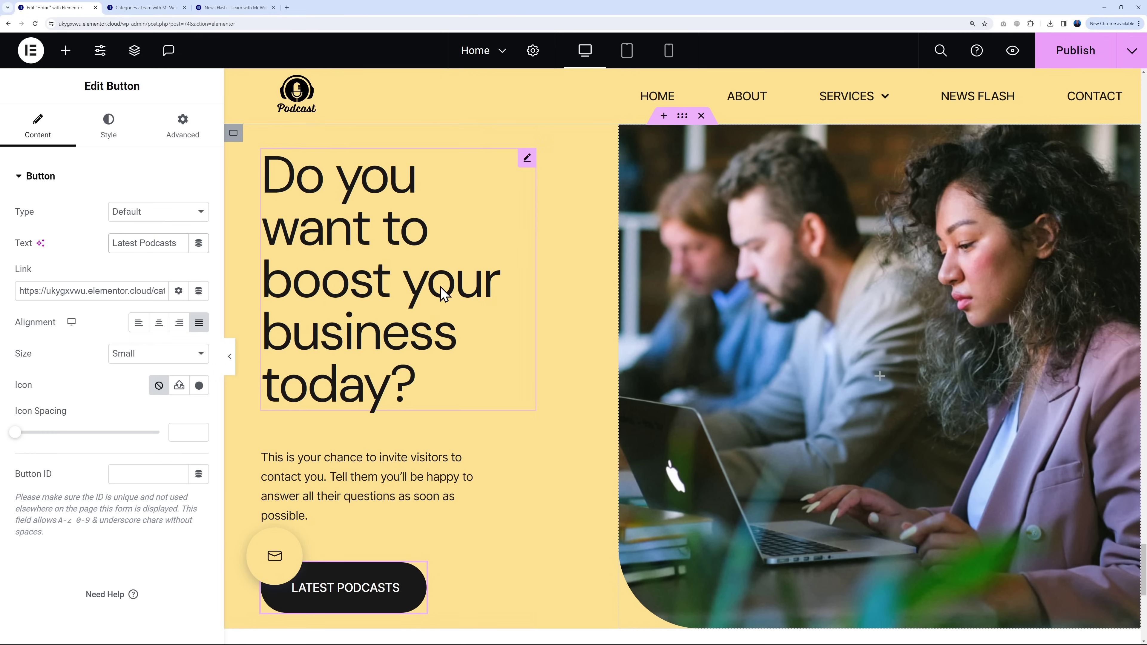
Step: Change the heading title to 'Listen to the Most up-to-date Crypto Podcast'
left_click(527, 158)
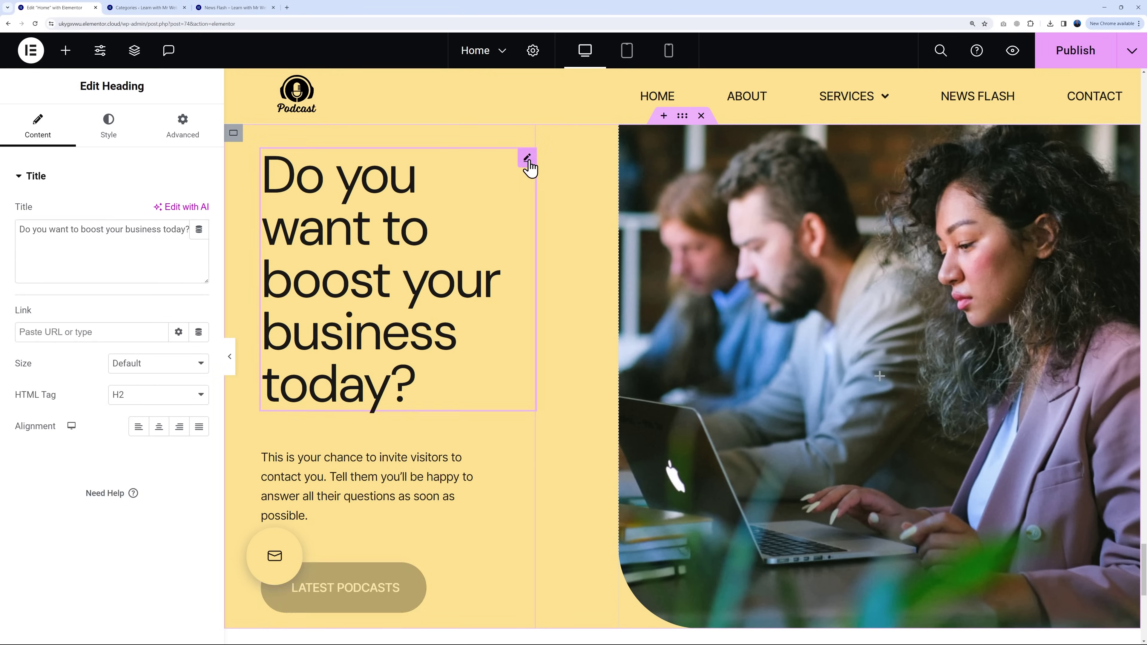
triple_click(162, 231)
type("Listen to the Most up-to-date Crypto Podcast")
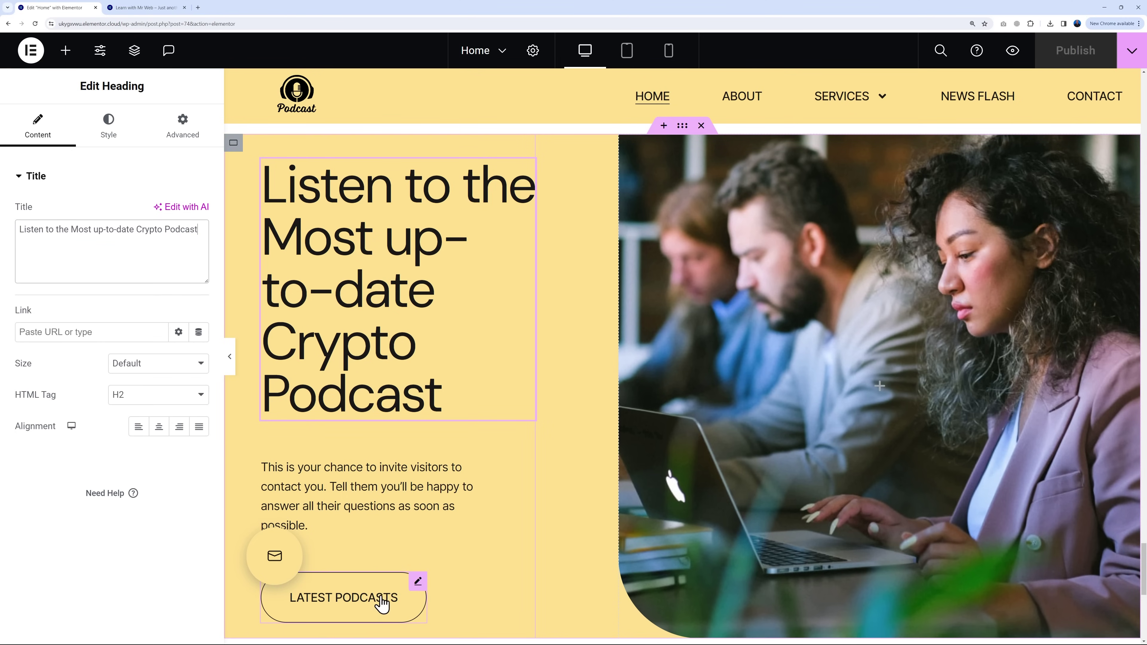
scroll(559, 422, "down", 4)
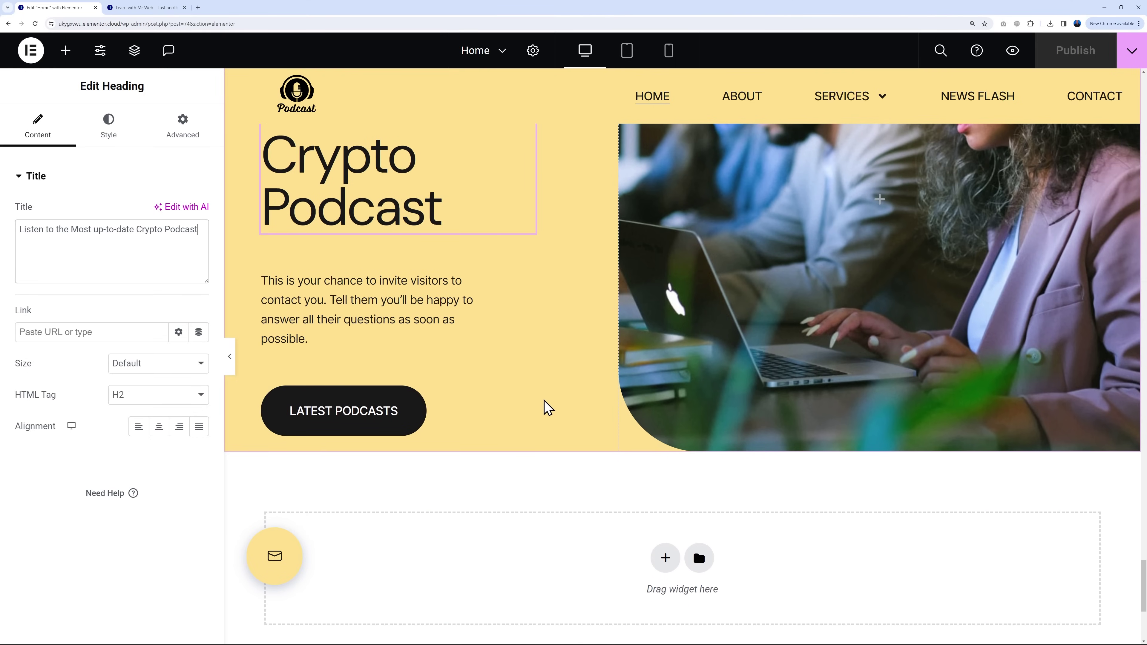
Step: Replace the floating envelope icon with the Podcast icon from the Icon Library
left_click(291, 545)
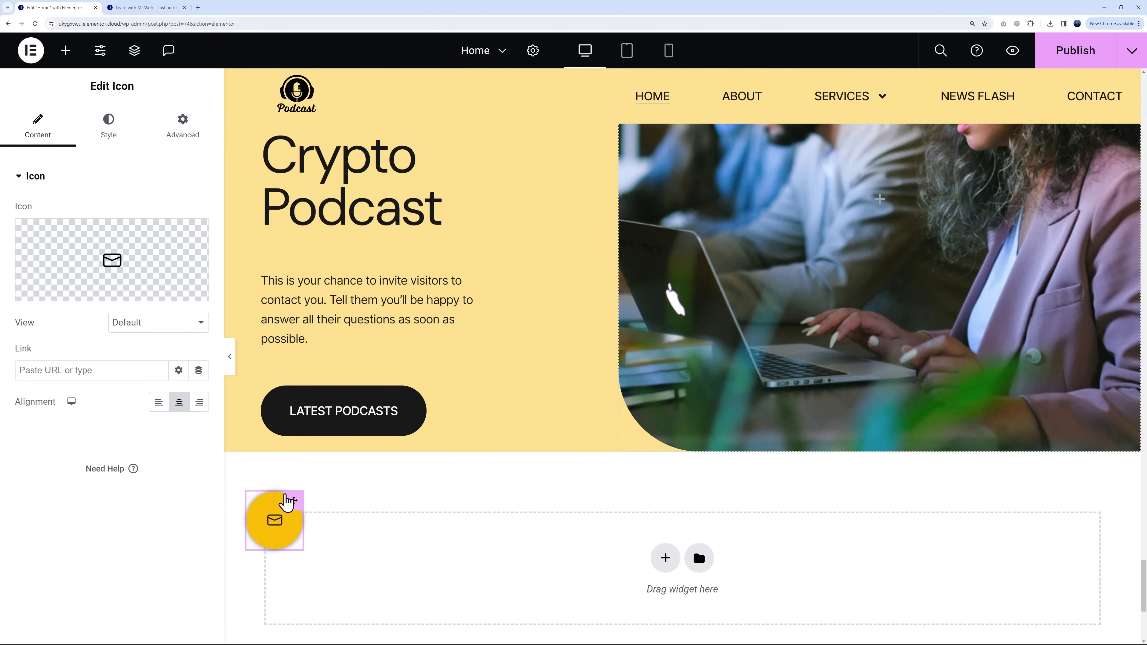
mouse_move(111, 267)
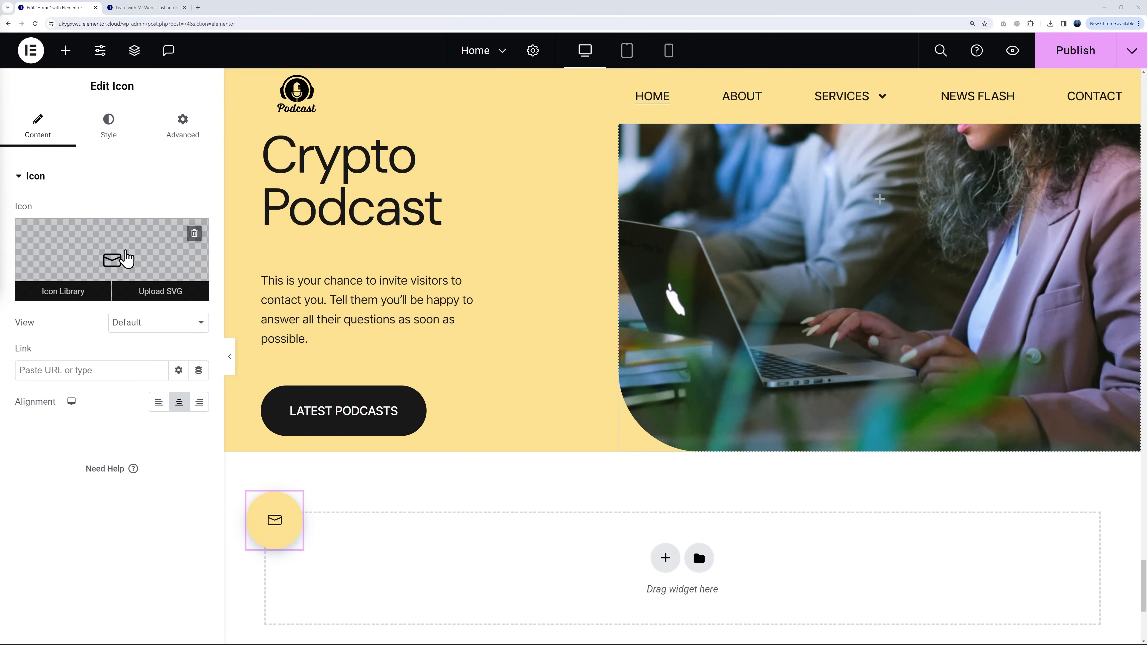
left_click(90, 370)
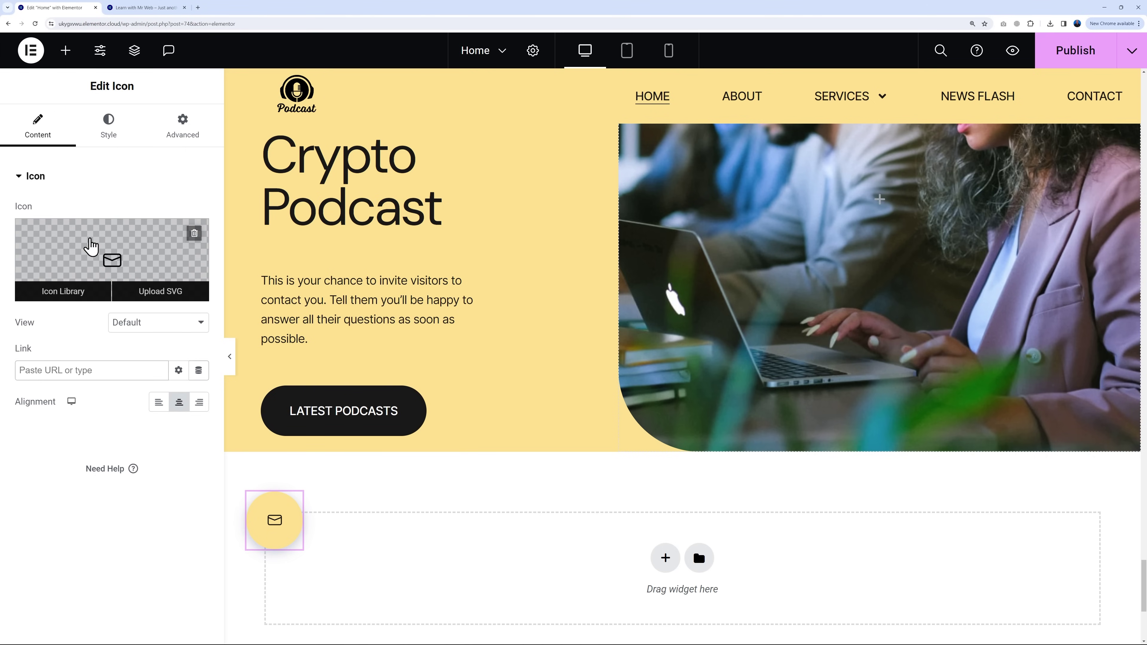
left_click(125, 267)
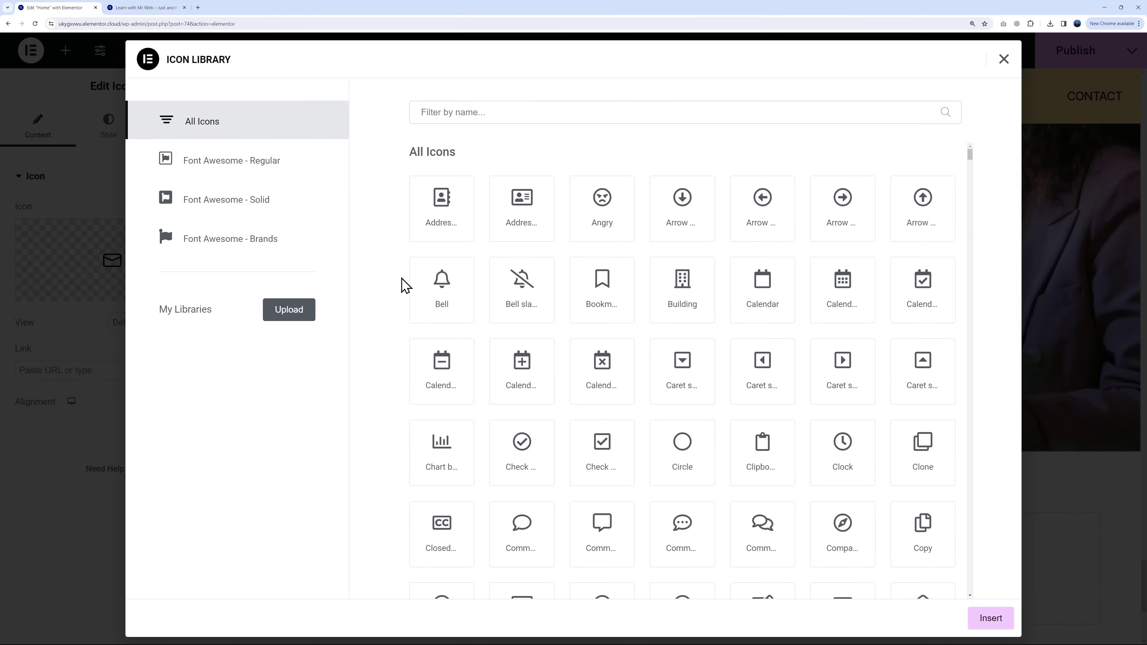
left_click(569, 122)
type("podc")
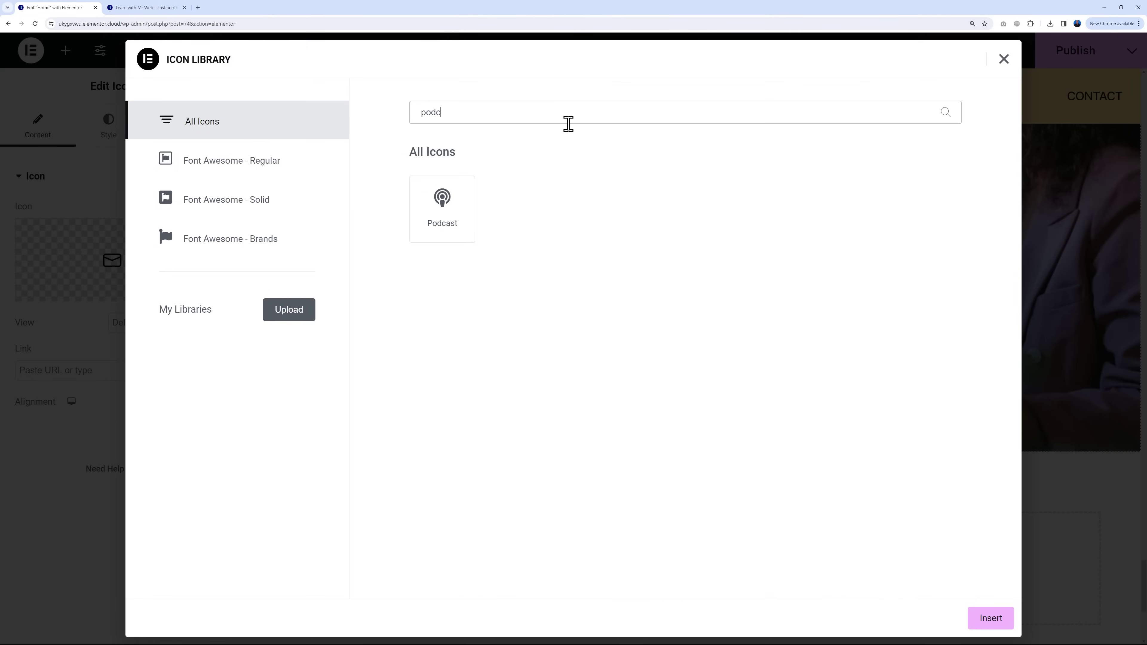
left_click(448, 225)
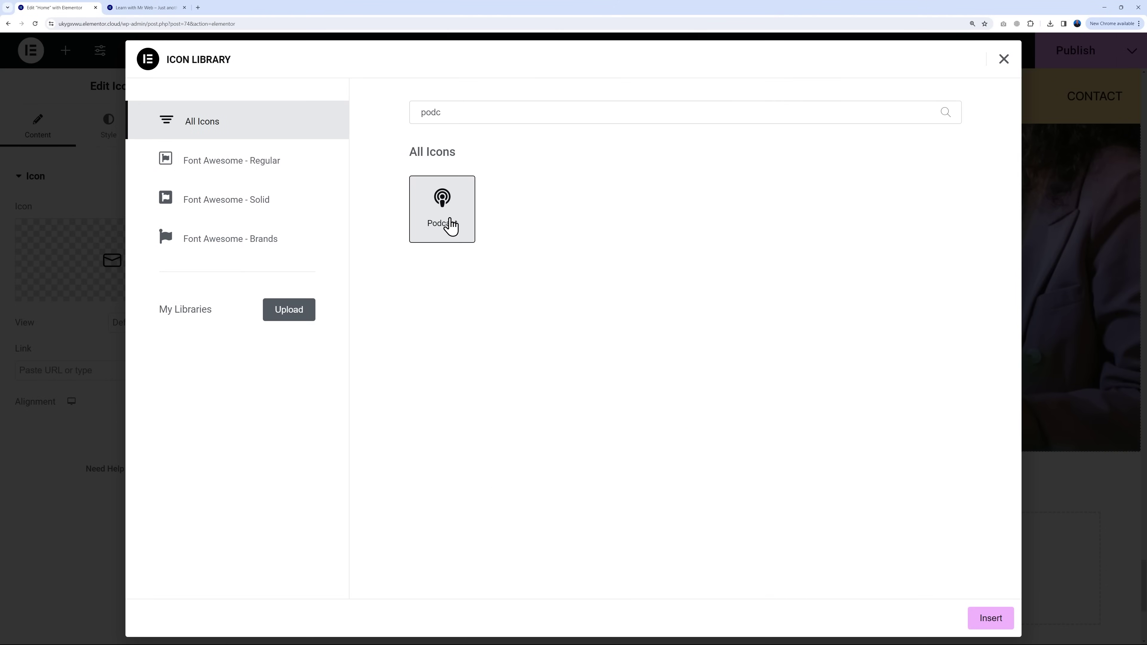
left_click(990, 618)
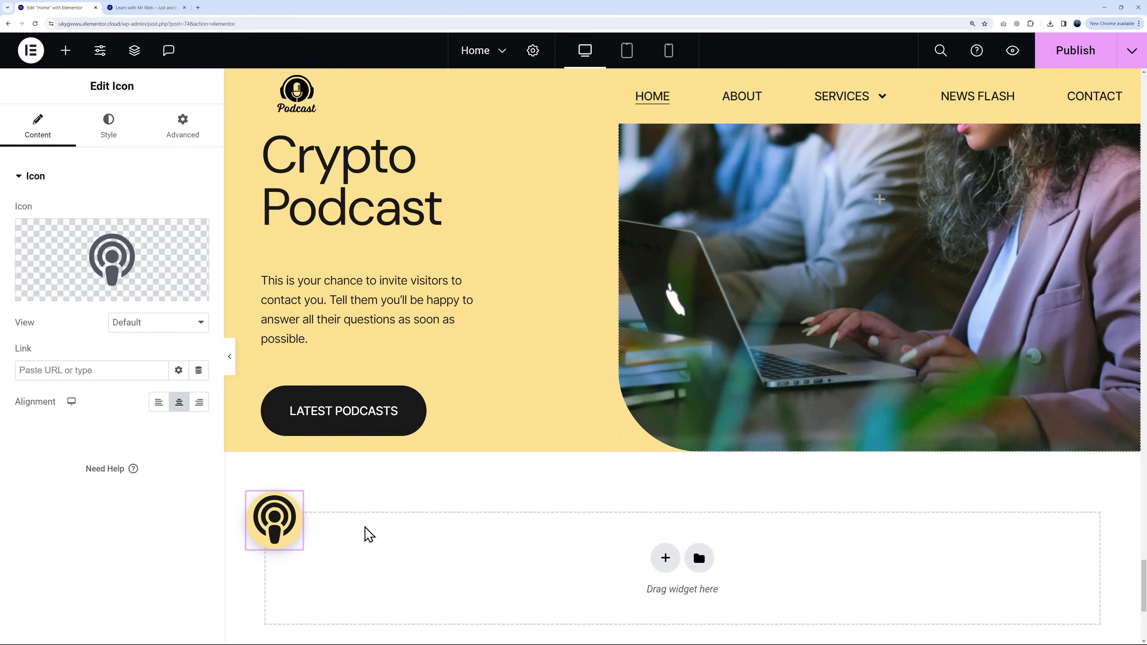
Step: Paste the site page URL into the icon's Link field
left_click(119, 371)
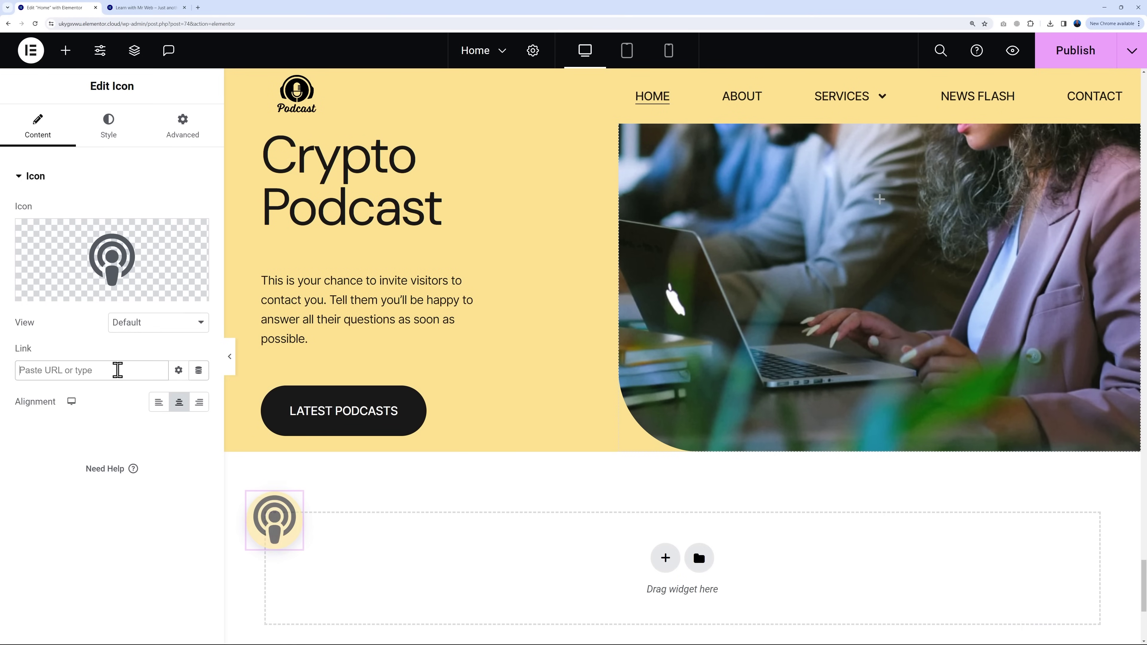
key("ctrl+v")
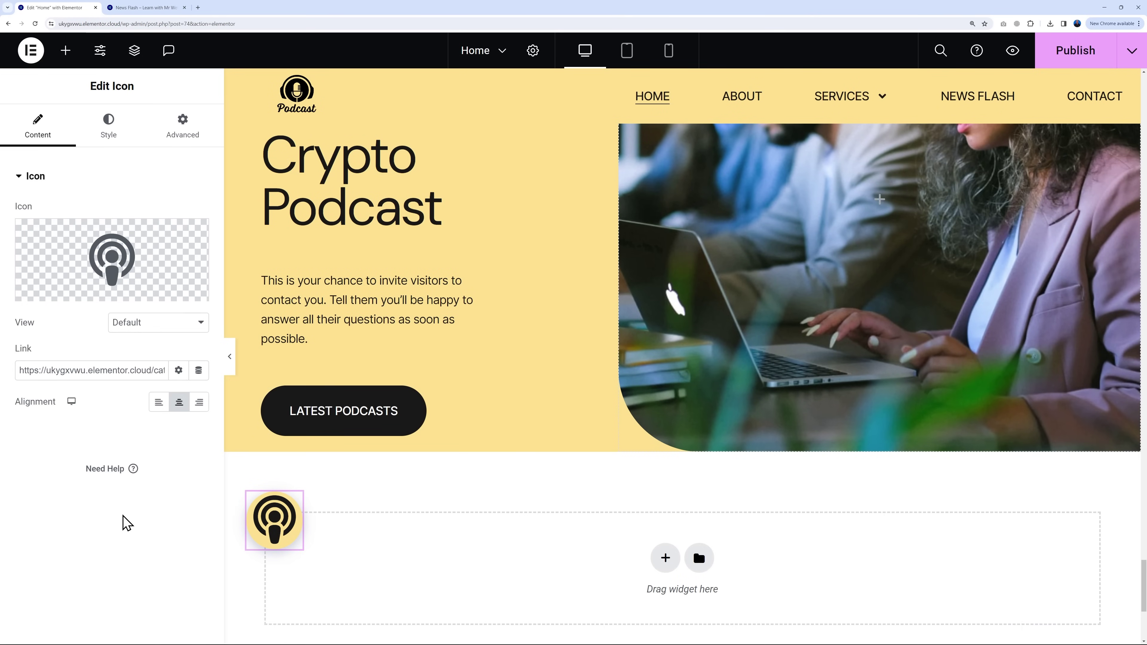
scroll(1026, 565, "down", 1)
left_click_drag(1143, 608, 1143, 113)
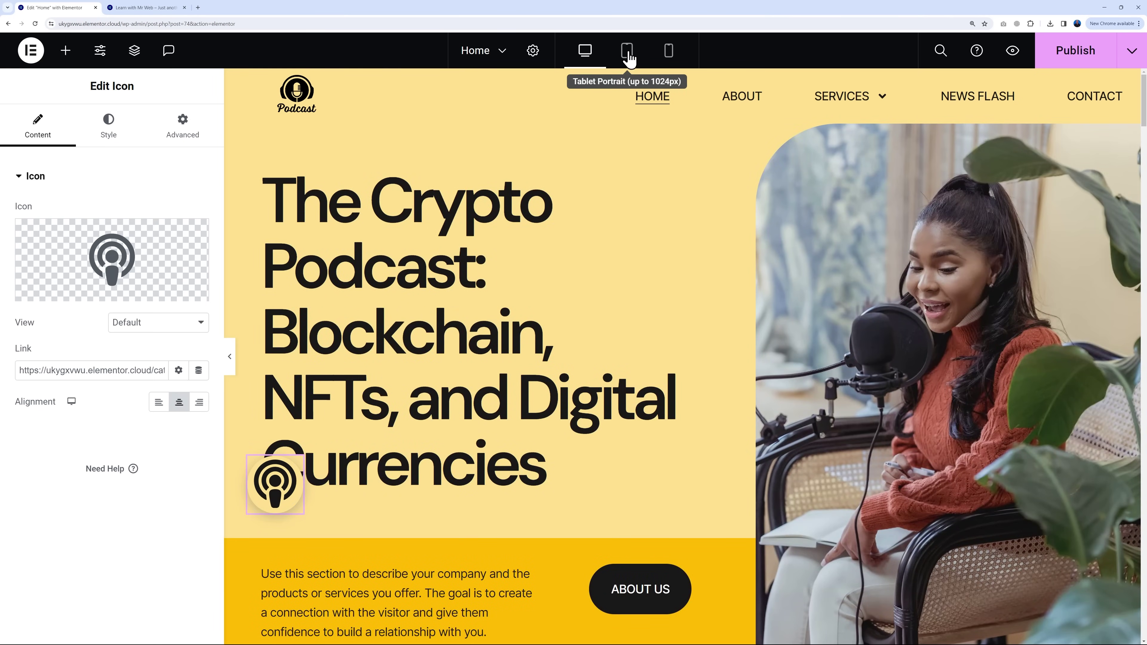
Step: Preview the homepage in Tablet mode, scroll through it, then toggle to Desktop and back to Tablet
left_click(627, 54)
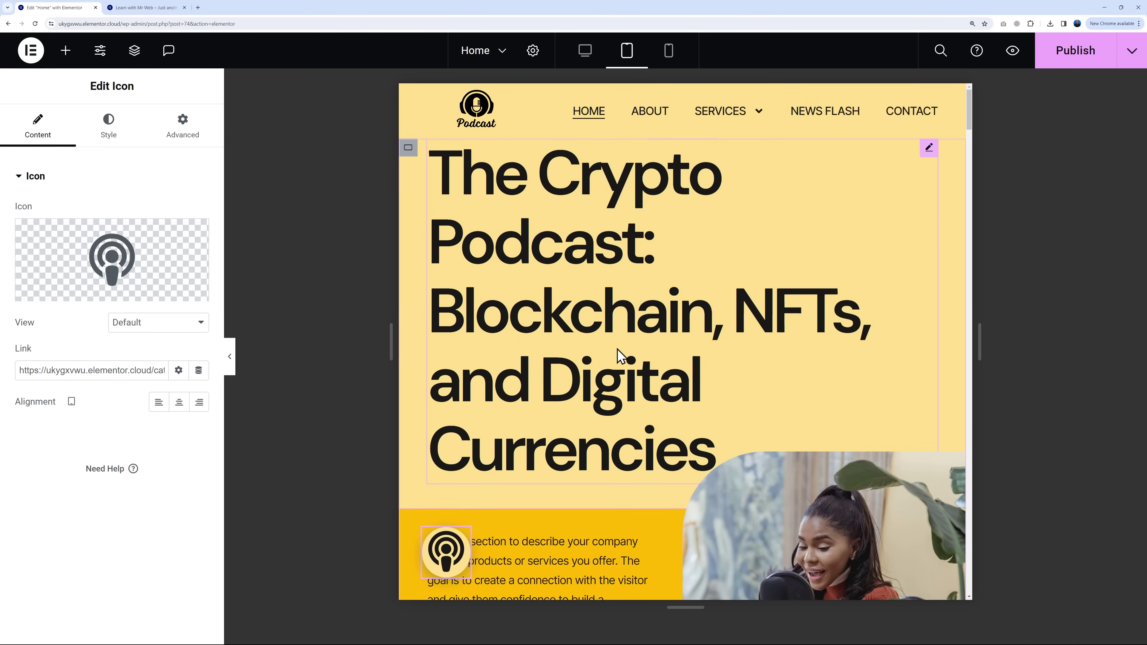
scroll(753, 364, "down", 10)
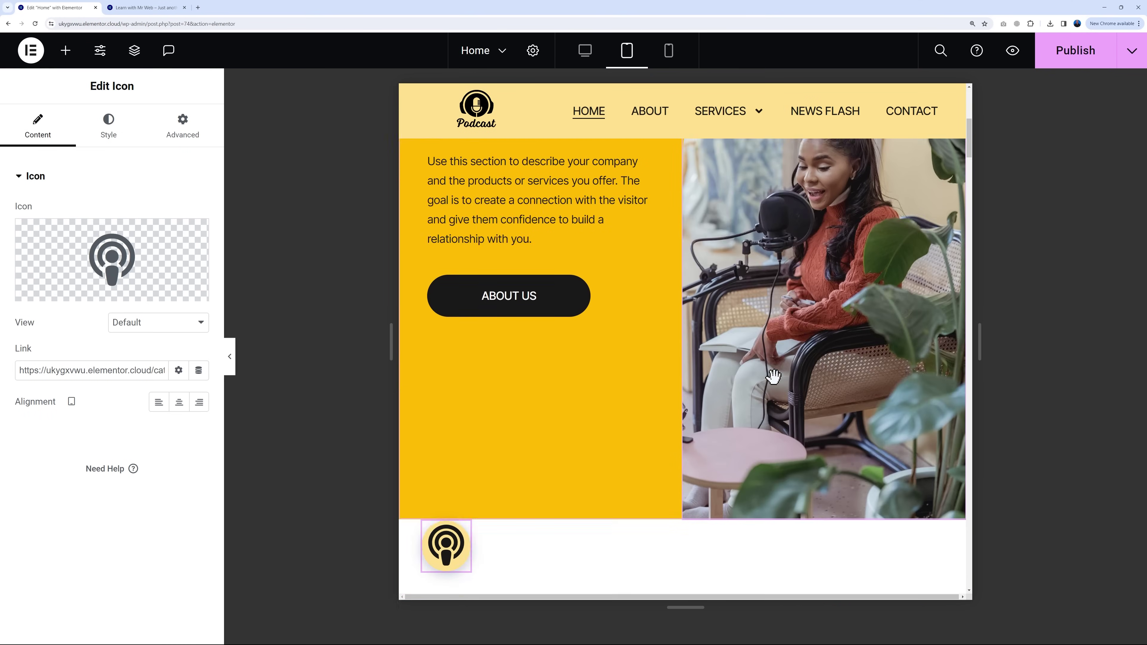
scroll(773, 377, "up", 5)
scroll(804, 389, "down", 6)
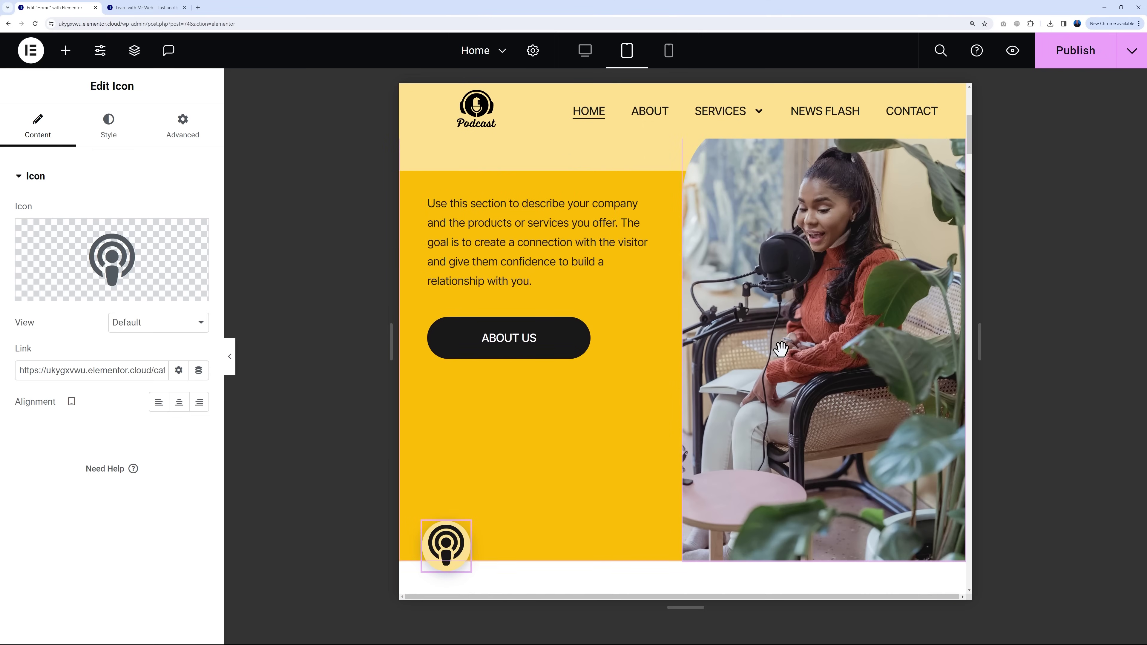
scroll(825, 404, "down", 8)
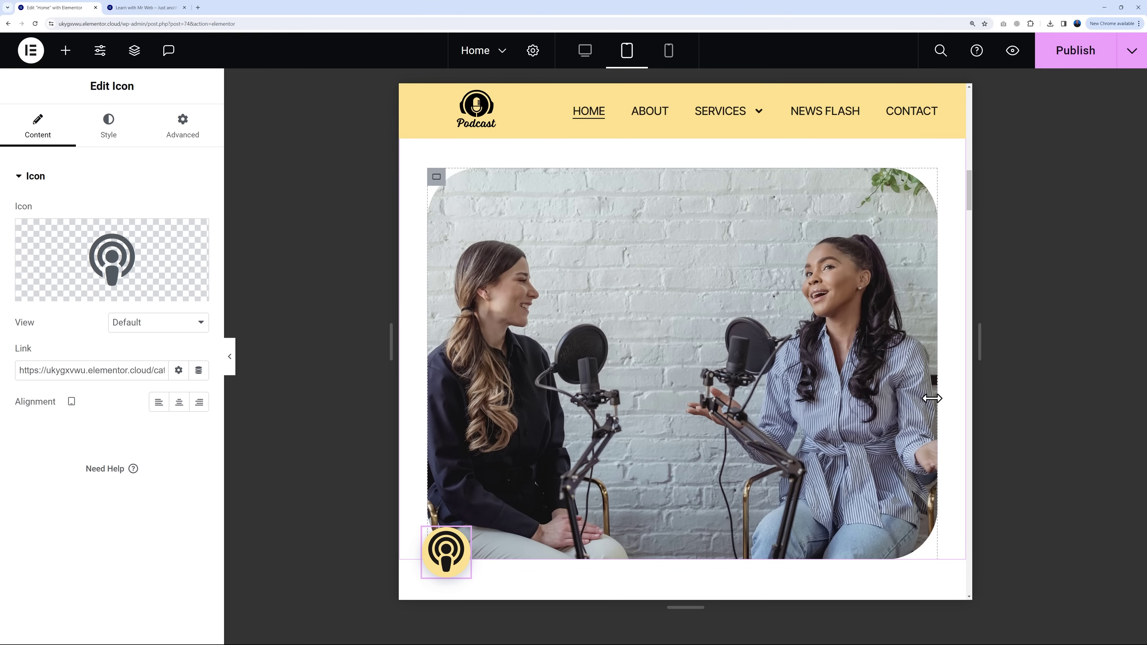
scroll(904, 382, "up", 1)
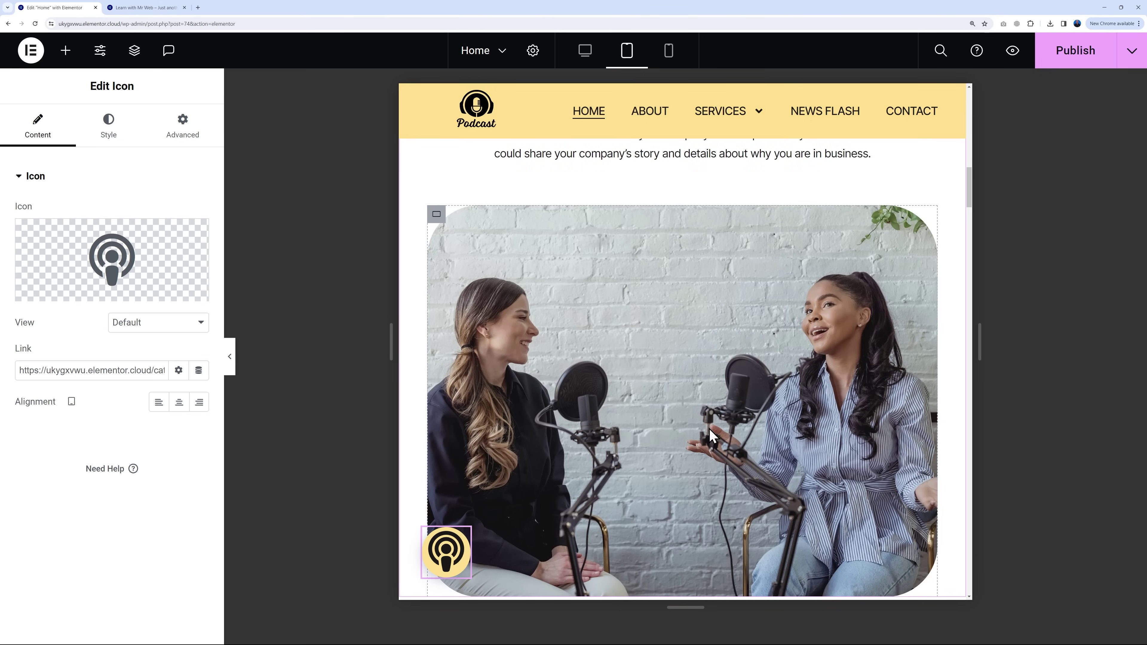
scroll(709, 429, "down", 1)
left_click(585, 51)
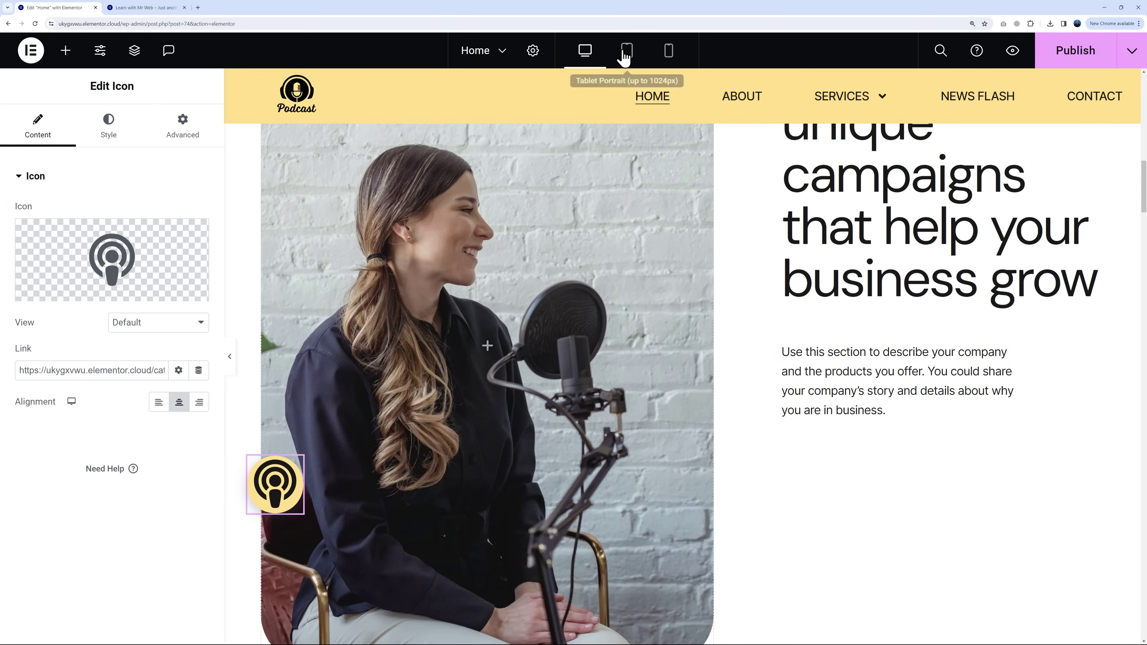
left_click(625, 54)
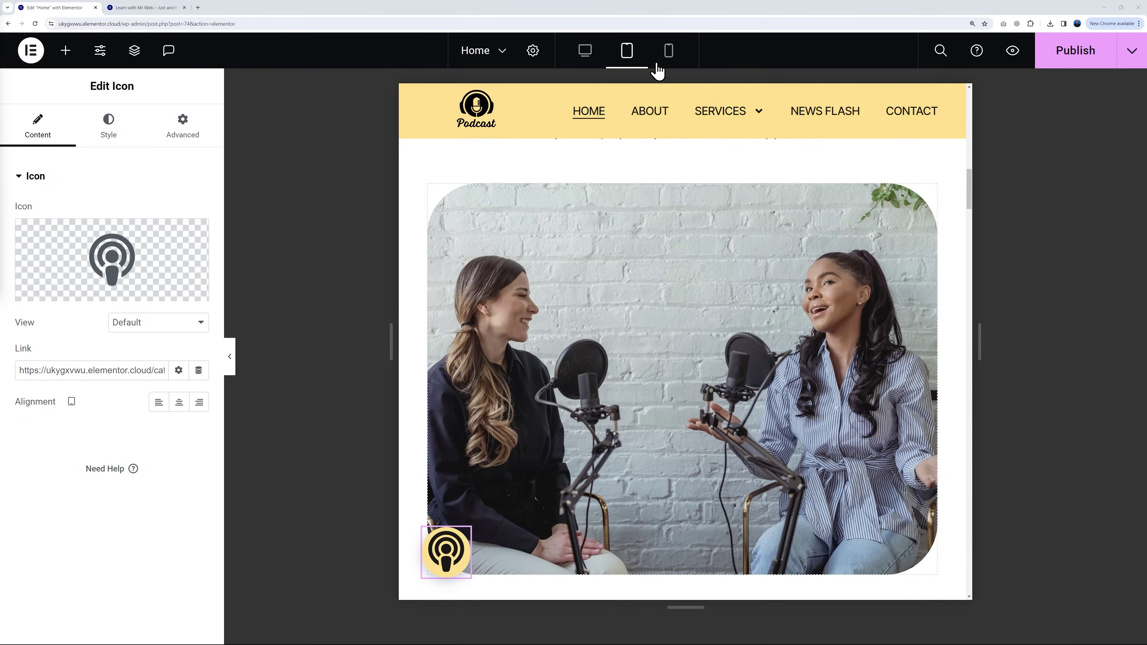
Step: Switch to the Mobile preview and scroll down to the 'What our clients have to say' testimonials
left_click(669, 50)
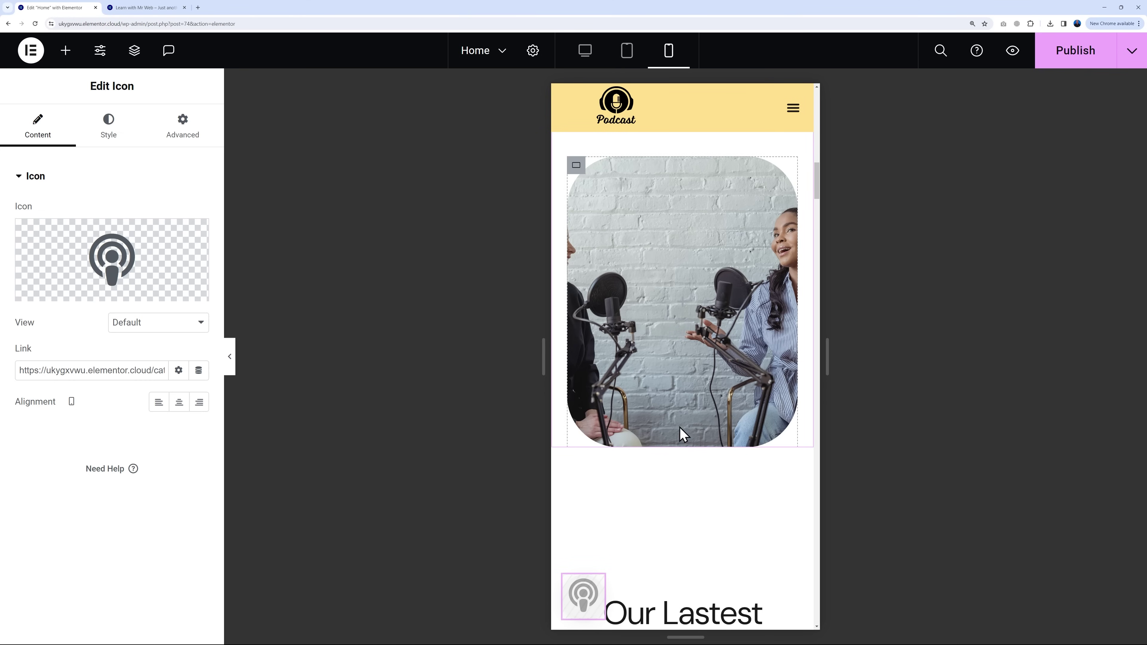
scroll(718, 450, "down", 10)
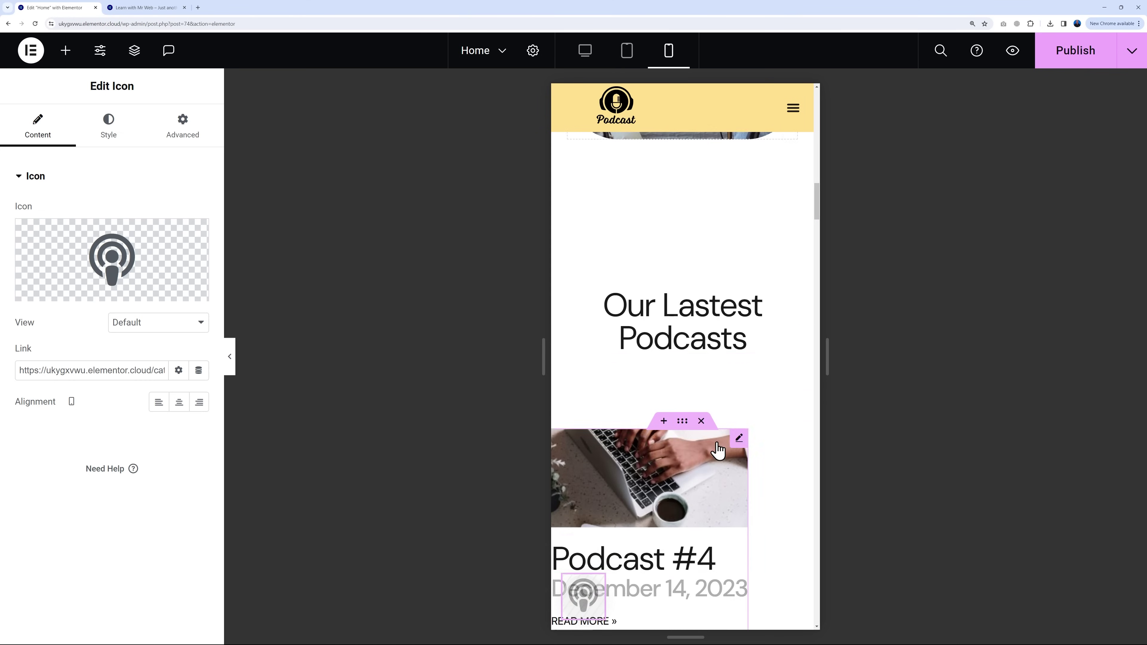
scroll(759, 449, "down", 4)
scroll(761, 449, "up", 15)
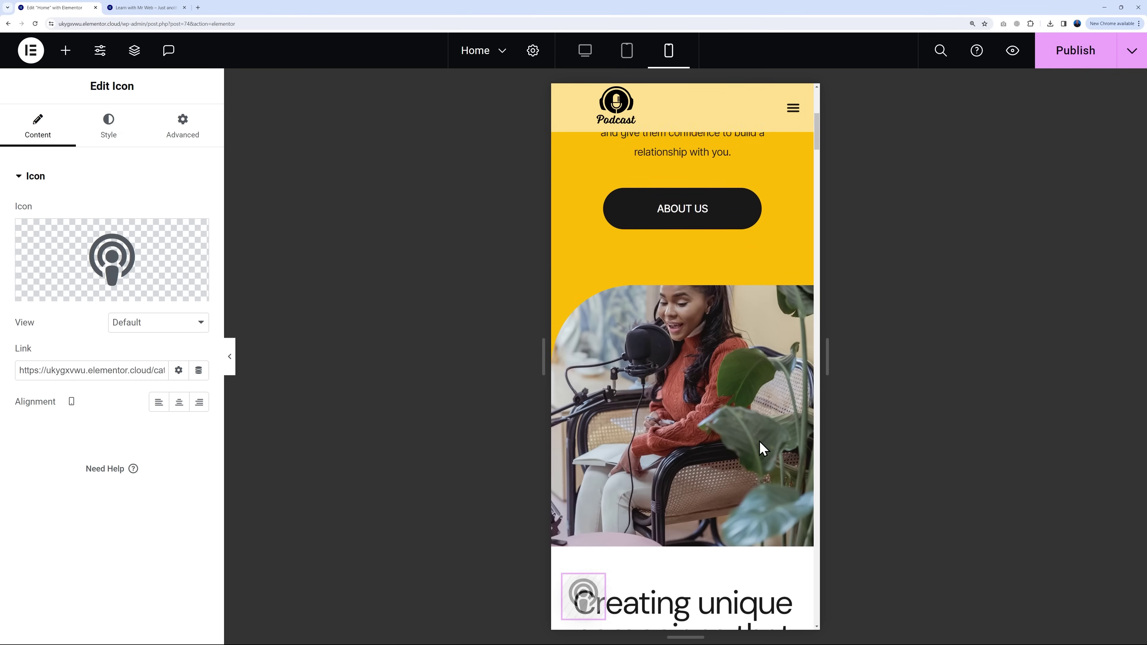
scroll(763, 449, "down", 10)
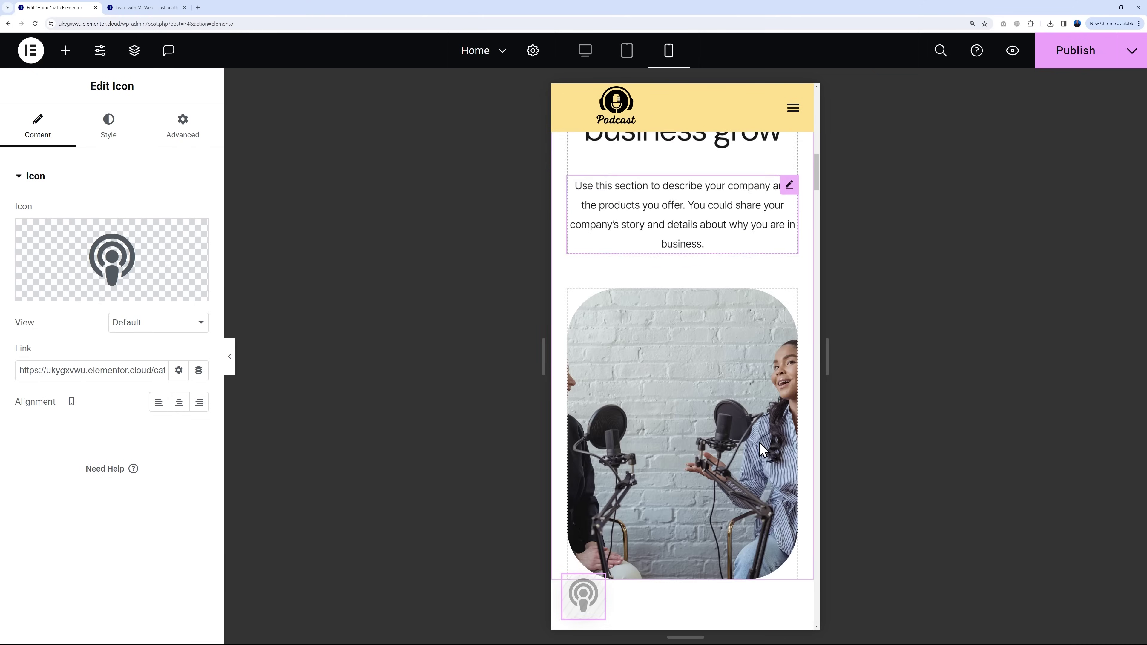
scroll(764, 450, "down", 15)
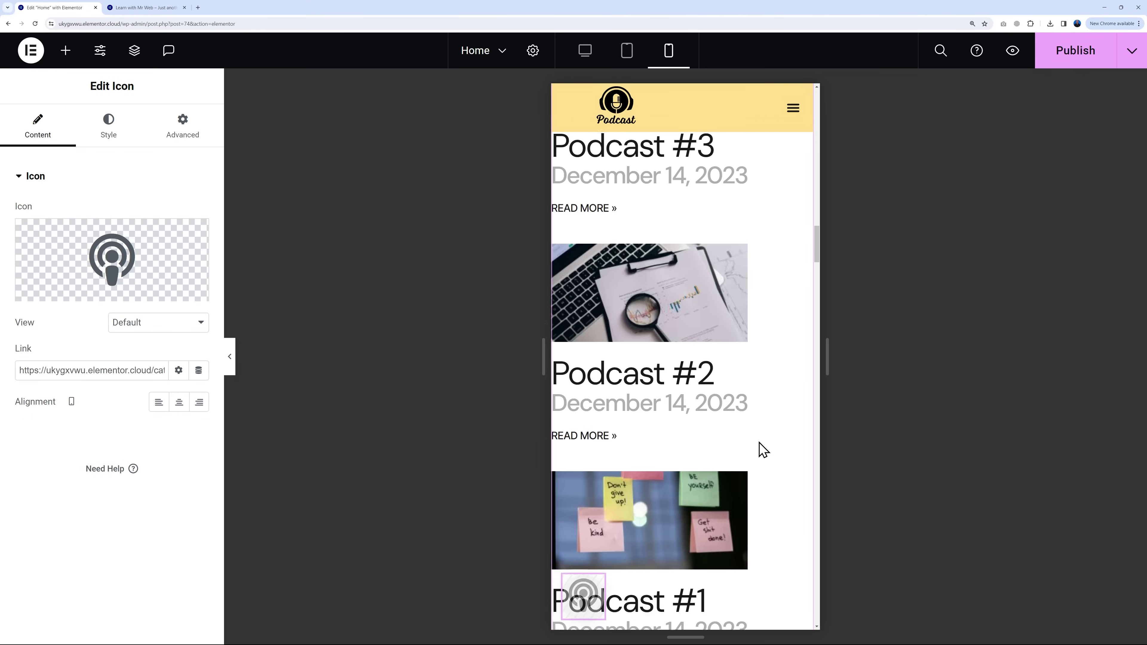
scroll(764, 449, "down", 12)
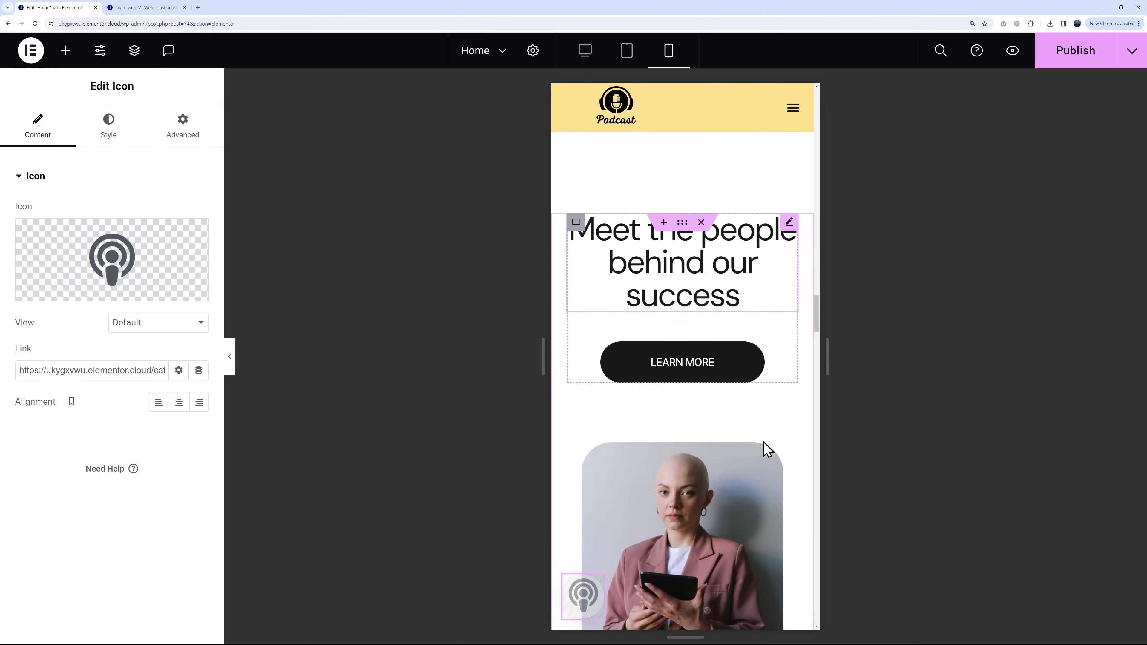
scroll(764, 449, "up", 2)
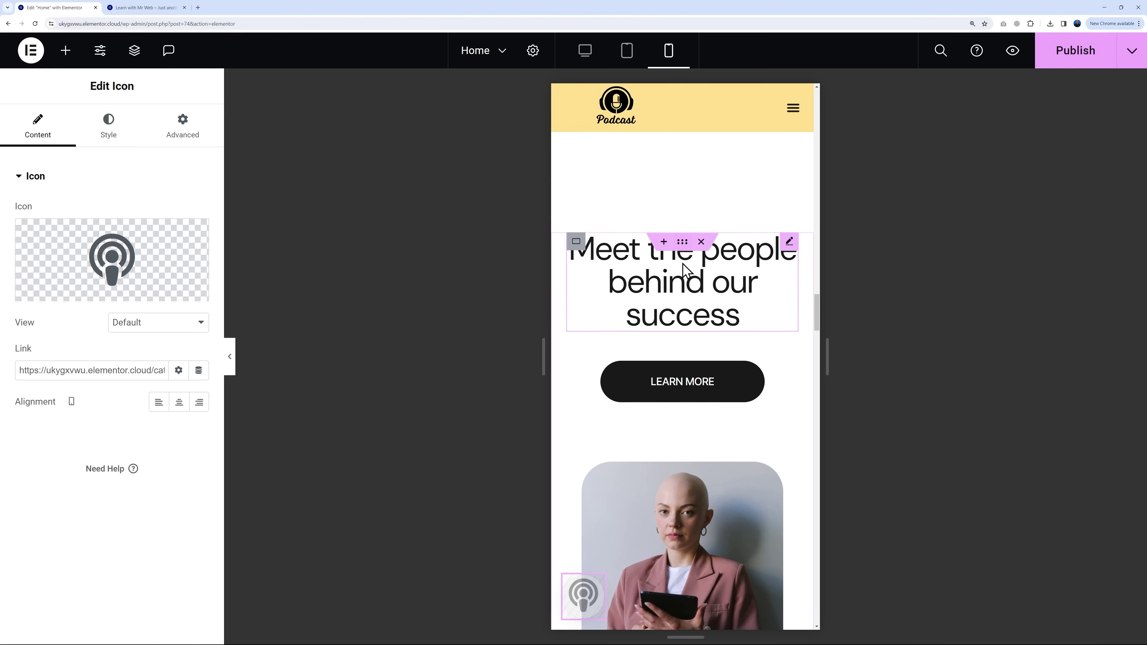
scroll(771, 515, "down", 20)
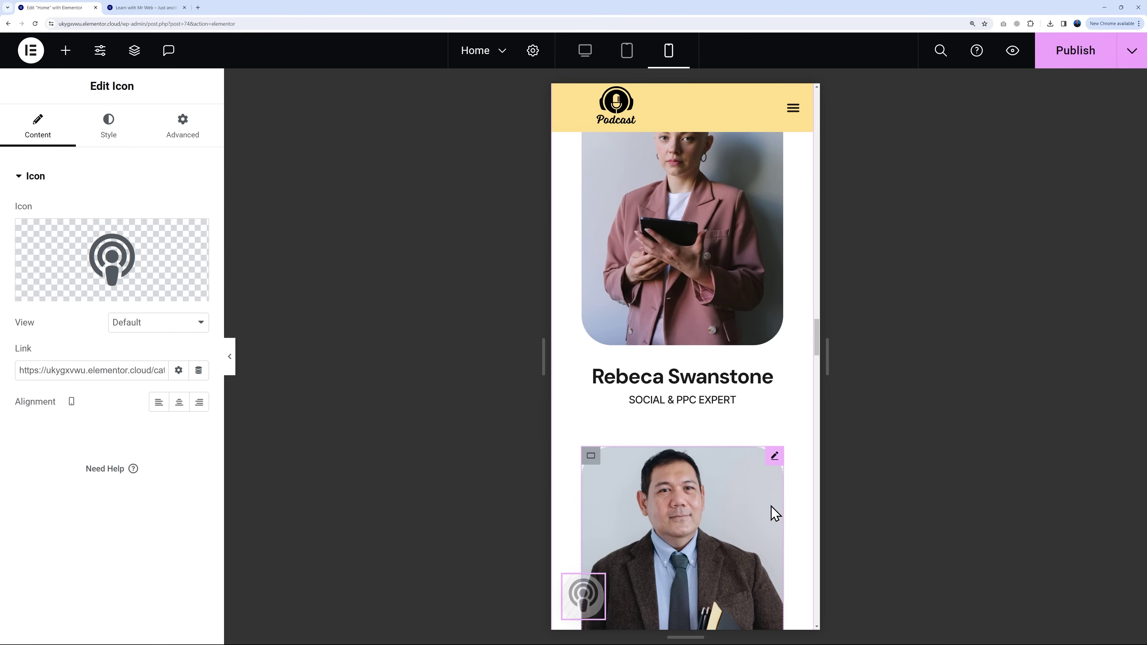
scroll(776, 513, "down", 10)
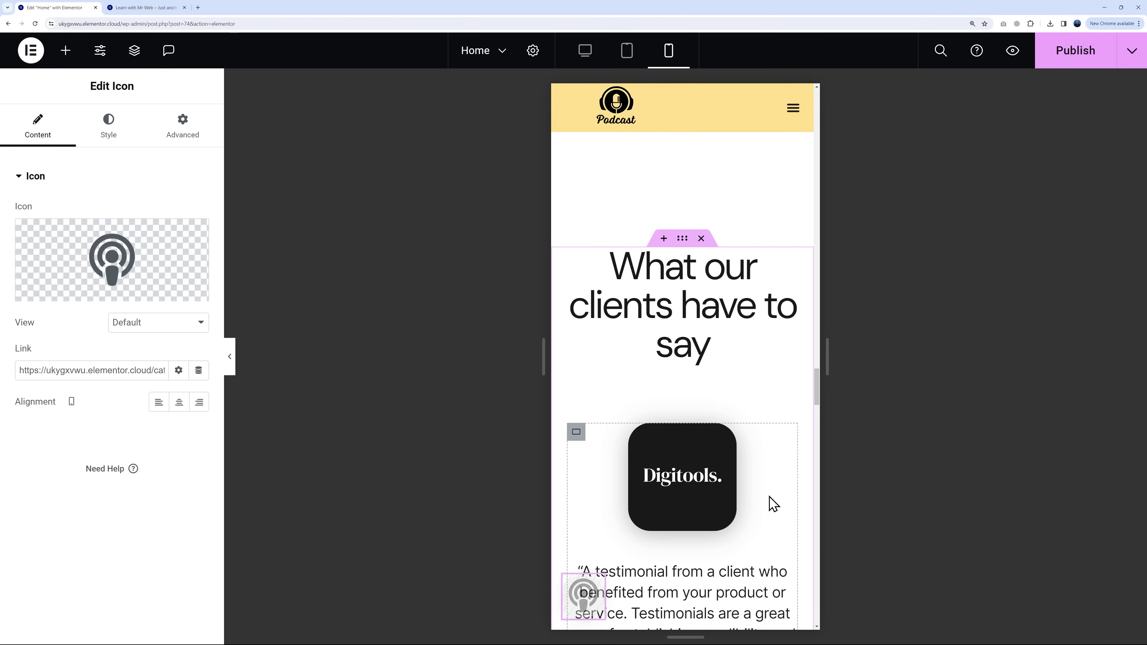
Step: Hide the testimonials section's container on mobile phones via its responsive visibility settings
left_click(683, 242)
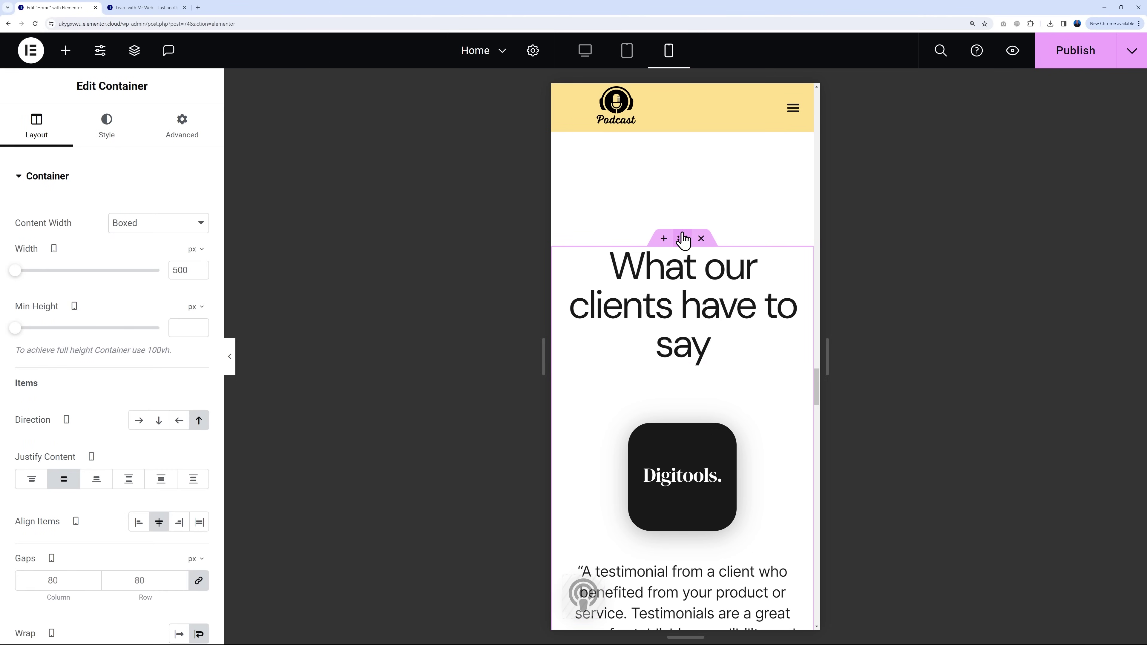
left_click(182, 136)
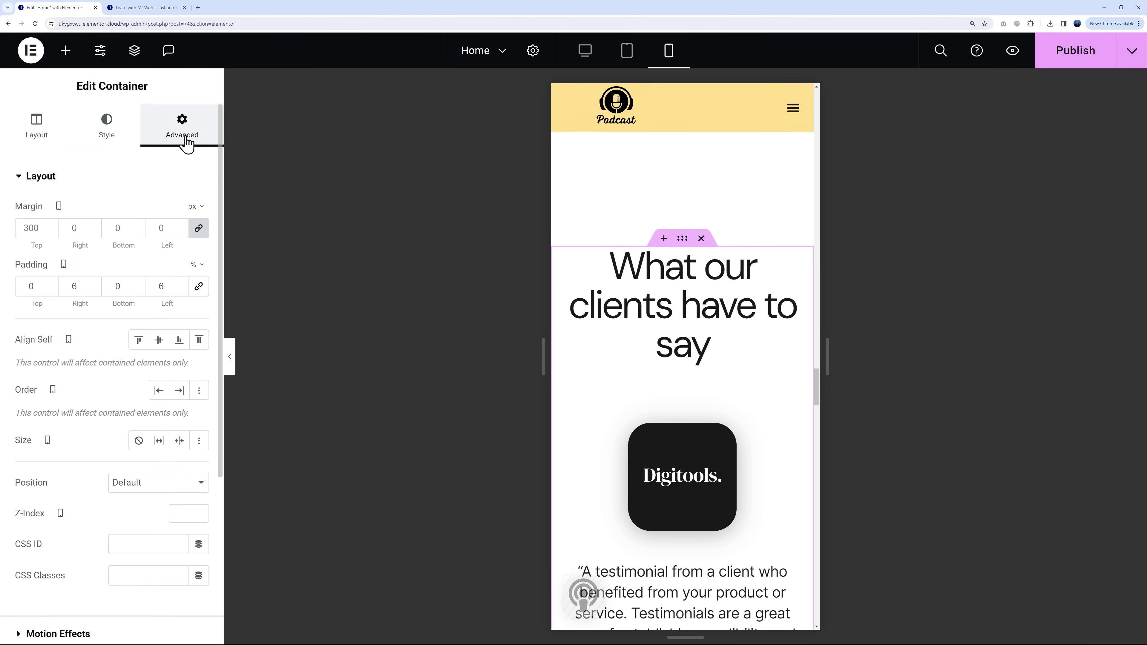
scroll(107, 404, "down", 5)
left_click(23, 482)
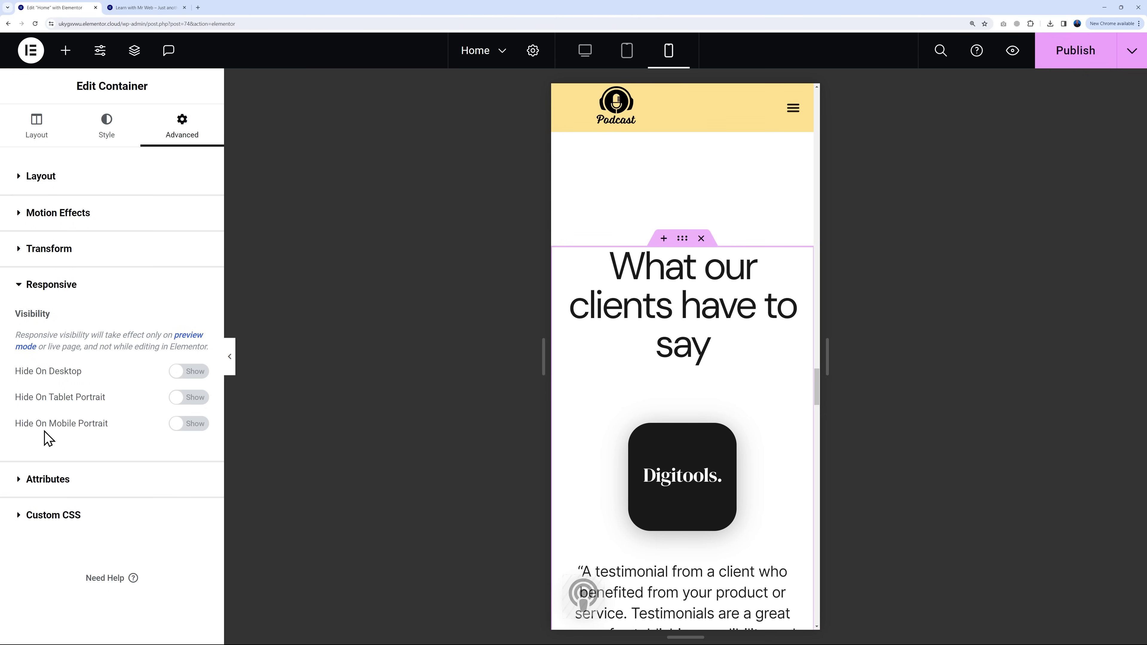
left_click(188, 424)
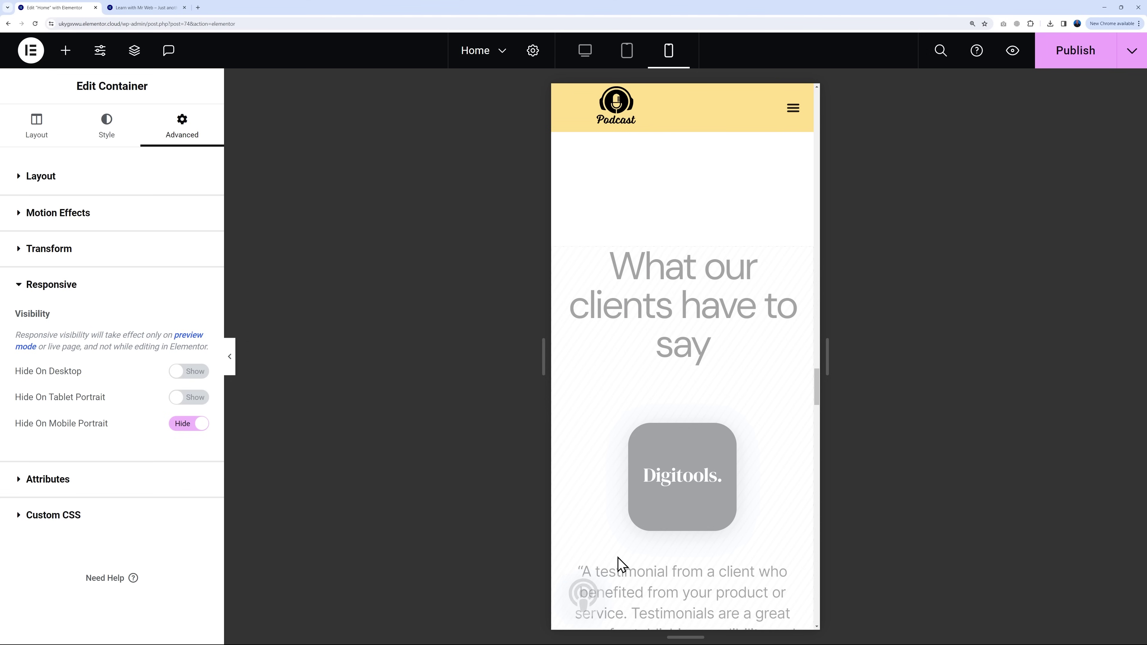
Step: Confirm the testimonials are hidden in the phone preview, then switch to the tablet preview
scroll(714, 402, "down", 10)
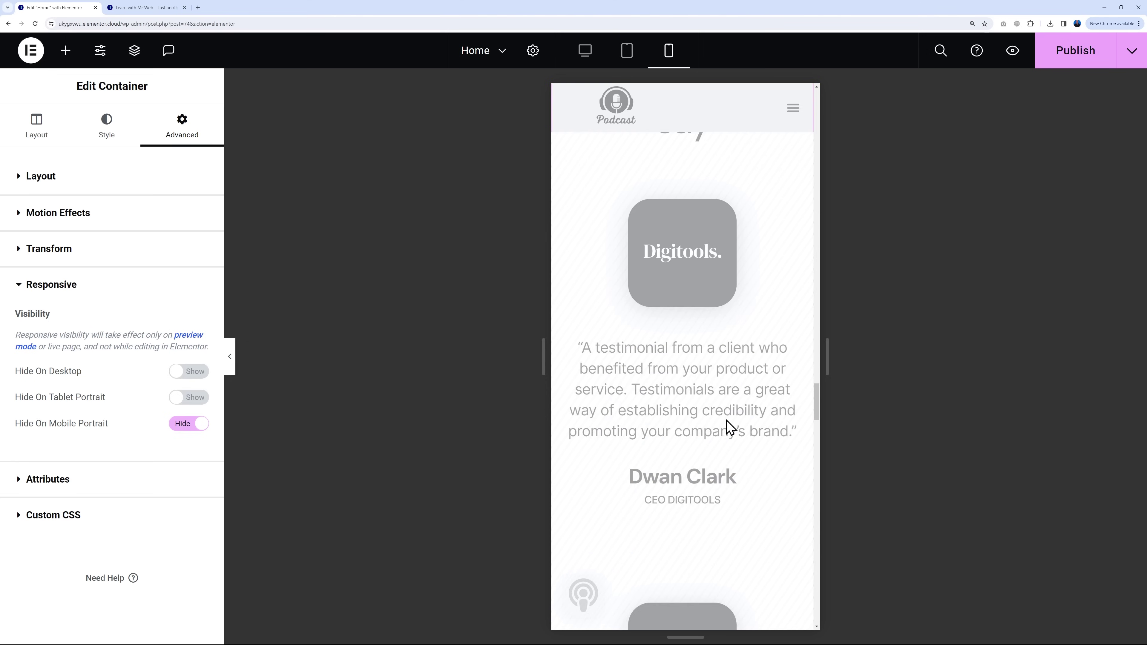
scroll(767, 429, "down", 20)
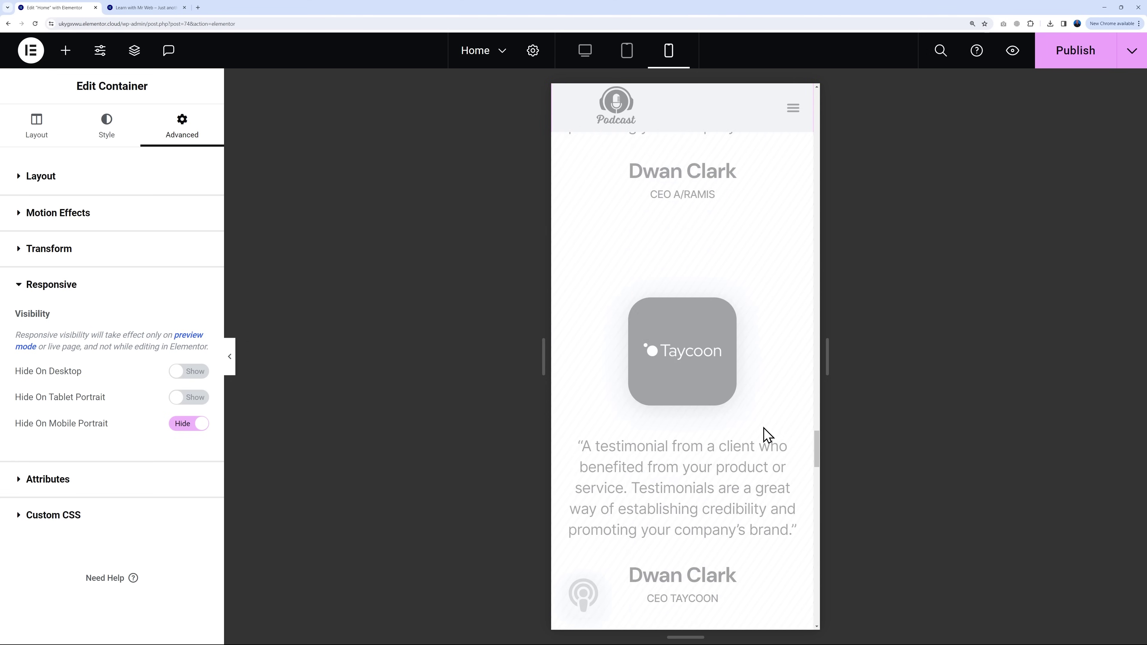
scroll(767, 436, "down", 10)
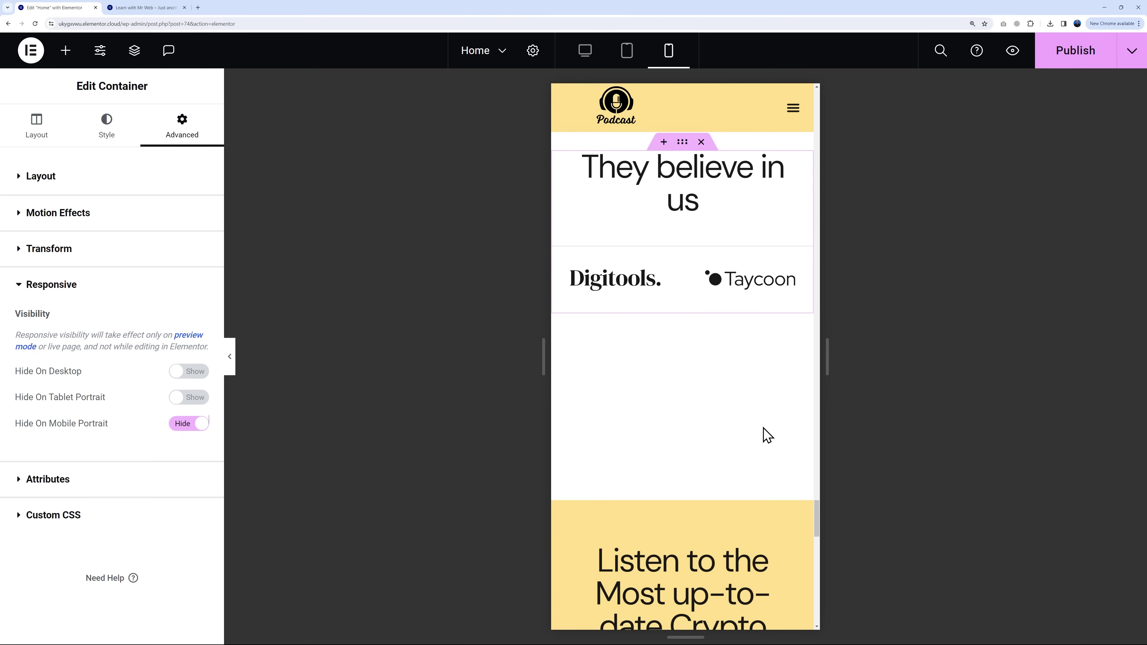
scroll(768, 436, "up", 10)
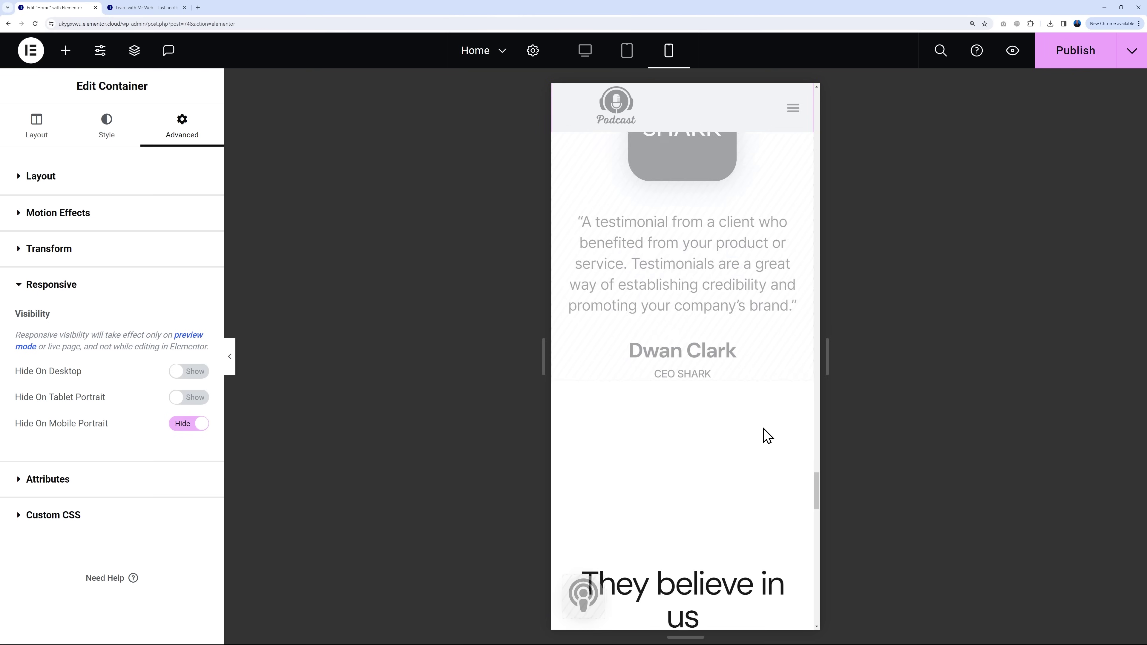
scroll(768, 436, "up", 3)
scroll(763, 441, "down", 2)
scroll(764, 441, "up", 6)
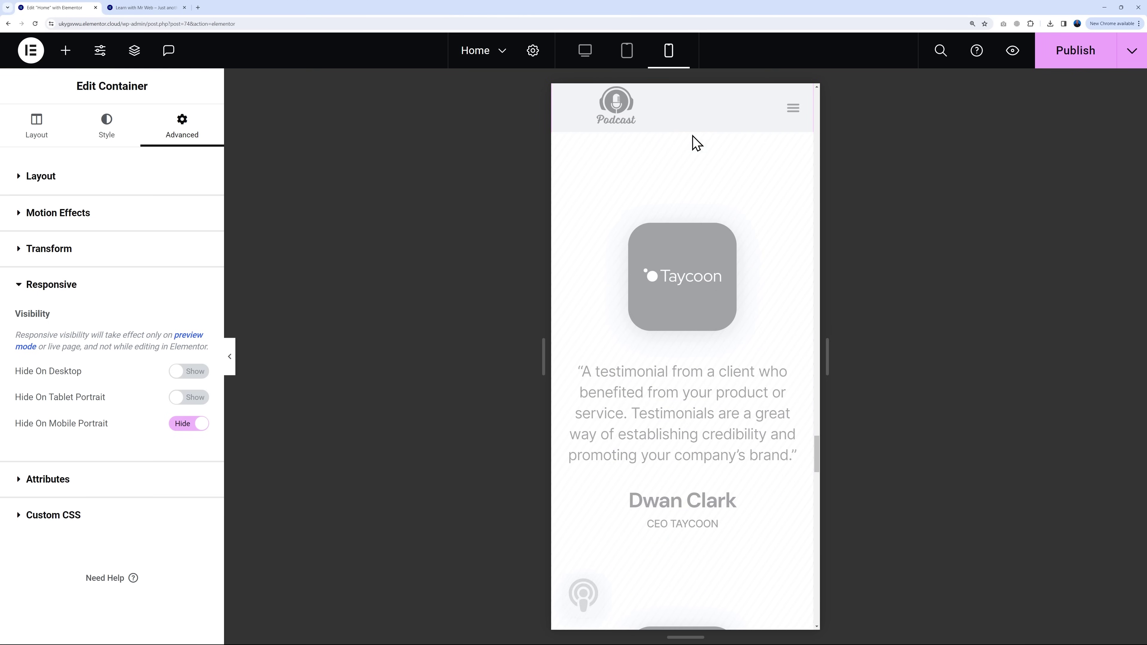
left_click(627, 50)
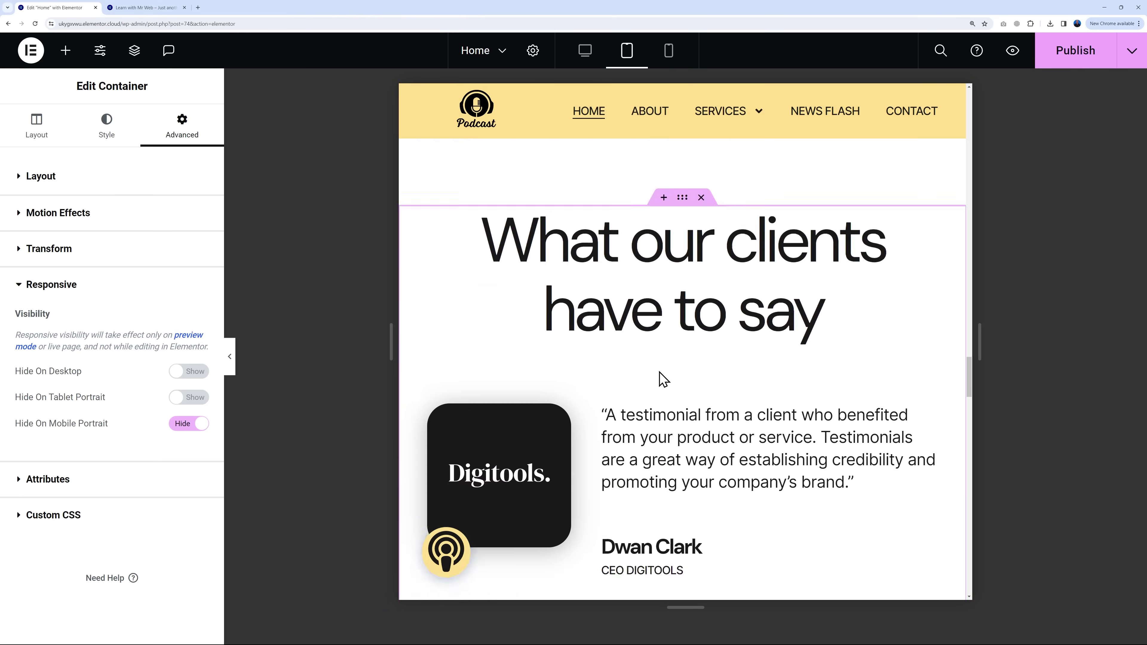
Step: Return the preview to the desktop layout and publish the updated Home page
scroll(663, 378, "up", 3)
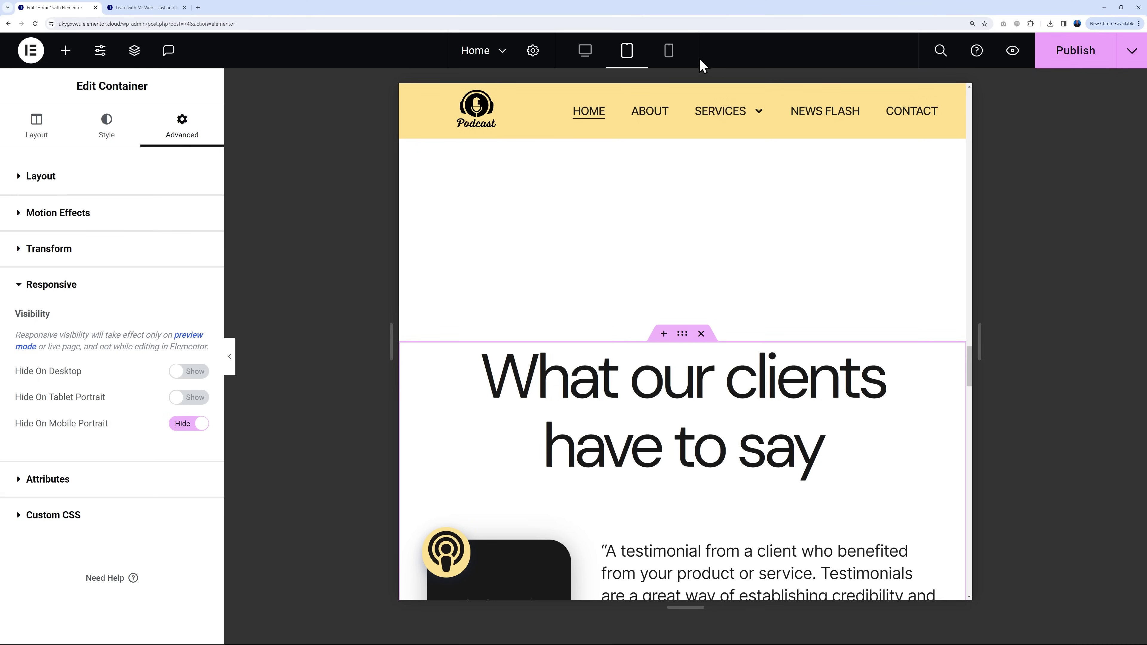
left_click(571, 64)
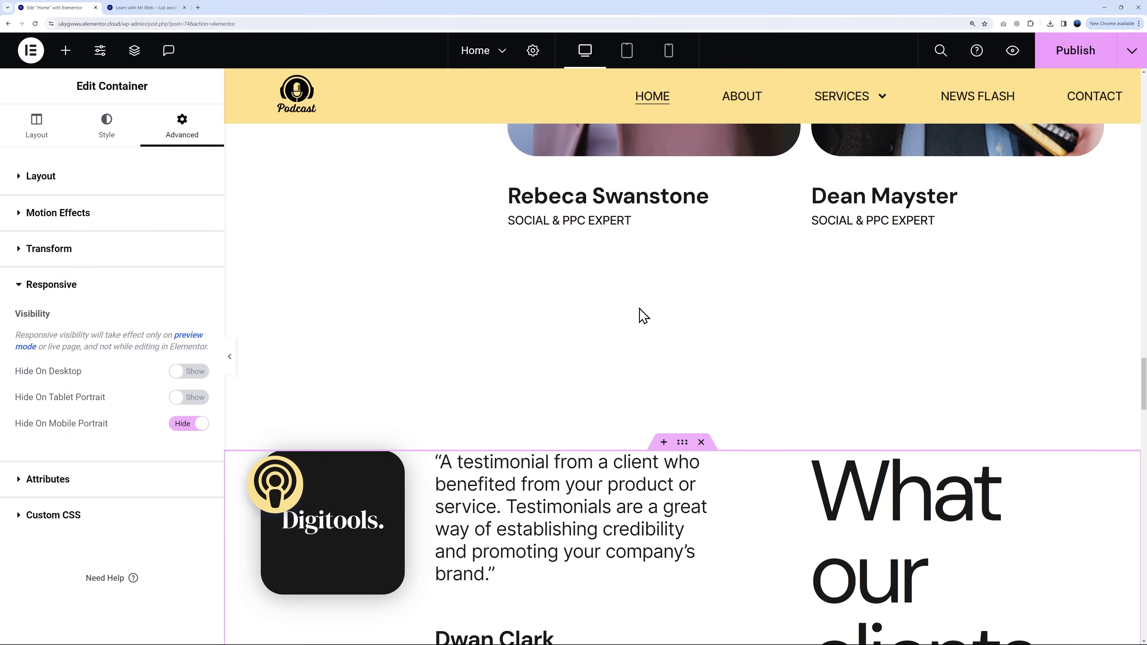
left_click(1073, 53)
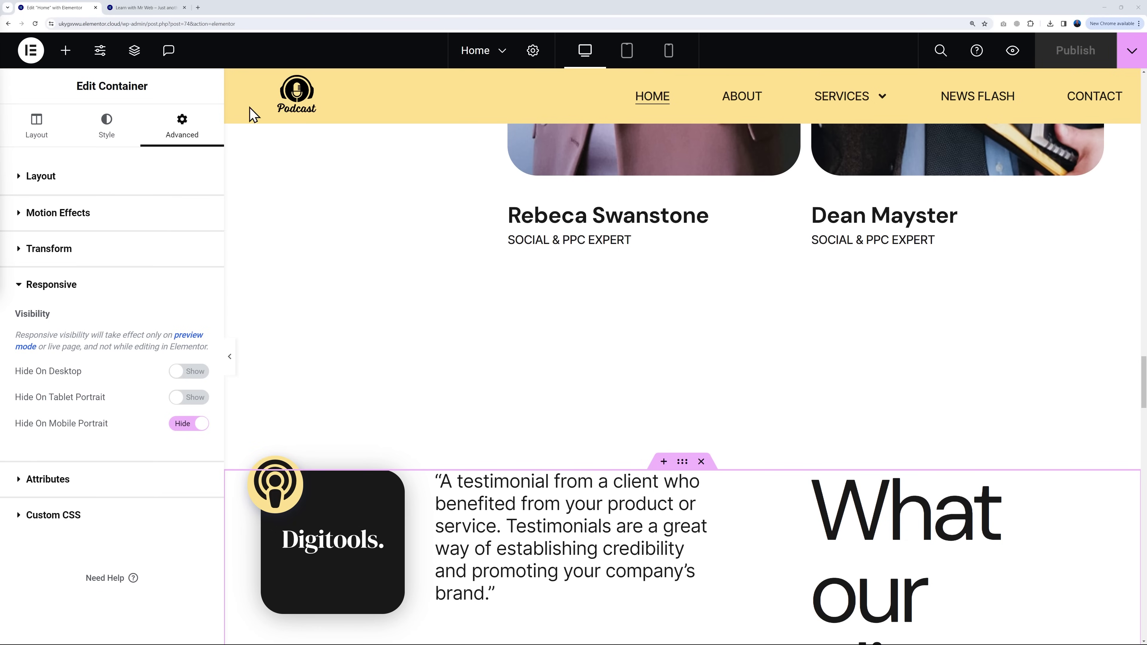
left_click(32, 50)
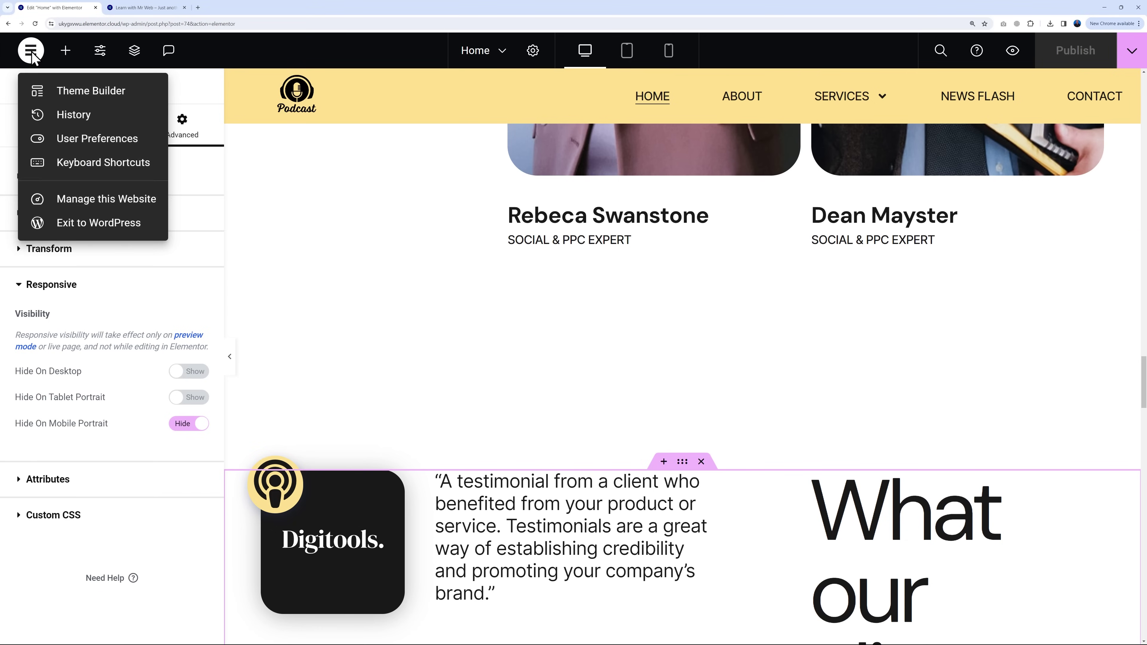
Step: Exit Elementor to the WordPress Pages list and look over the live News Flash page
left_click(90, 231)
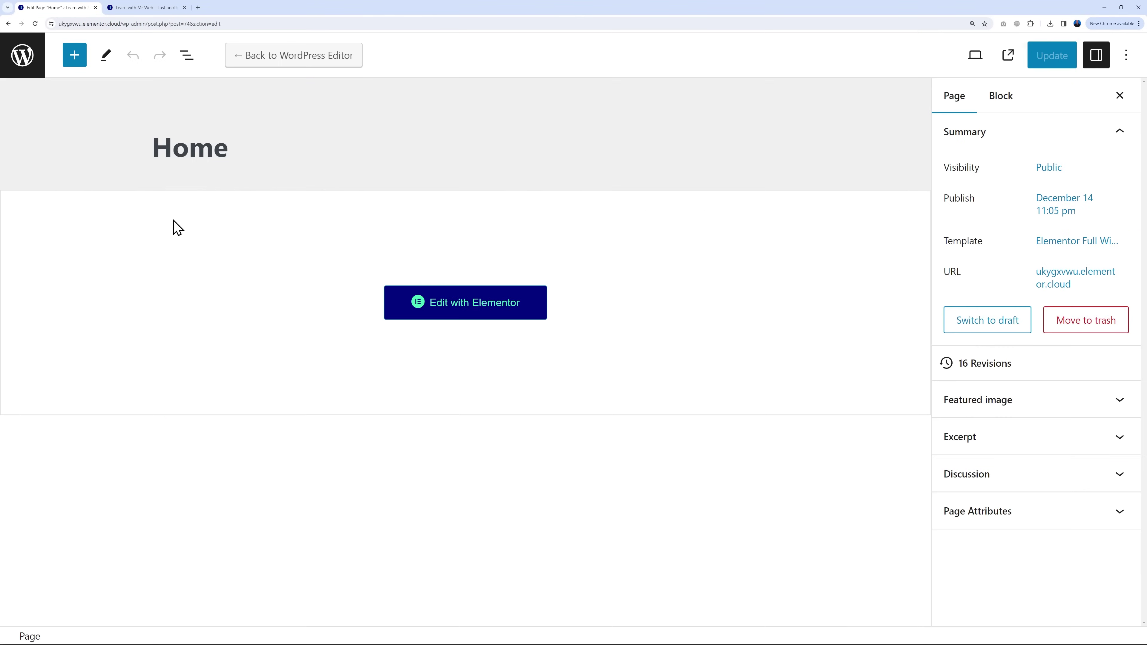
left_click(23, 61)
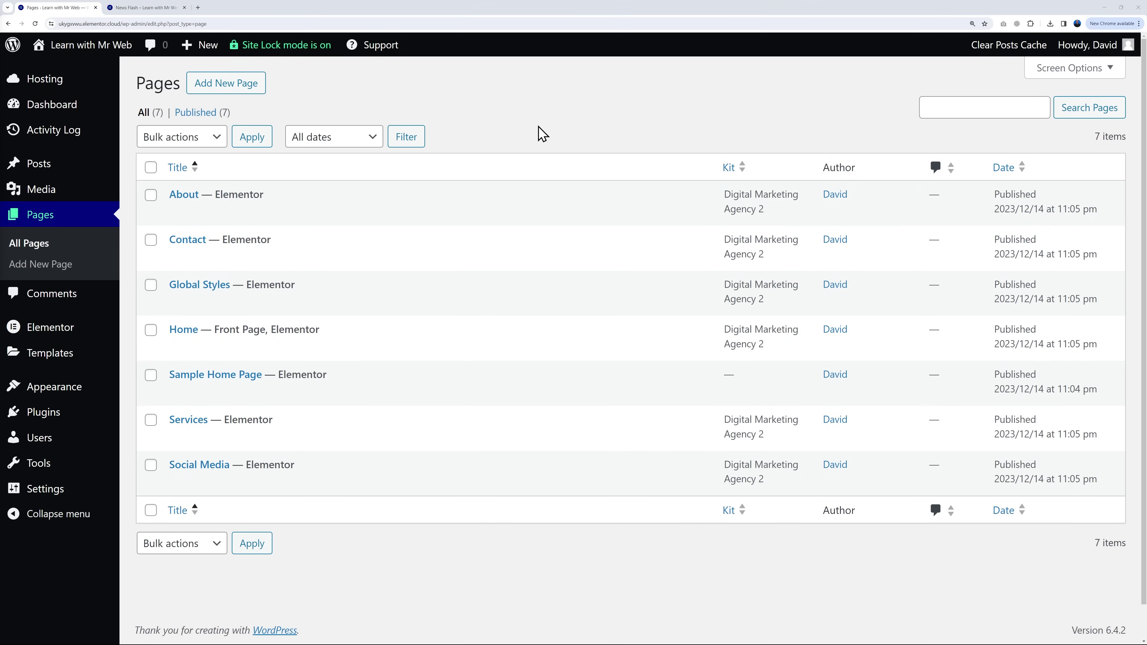
left_click(144, 7)
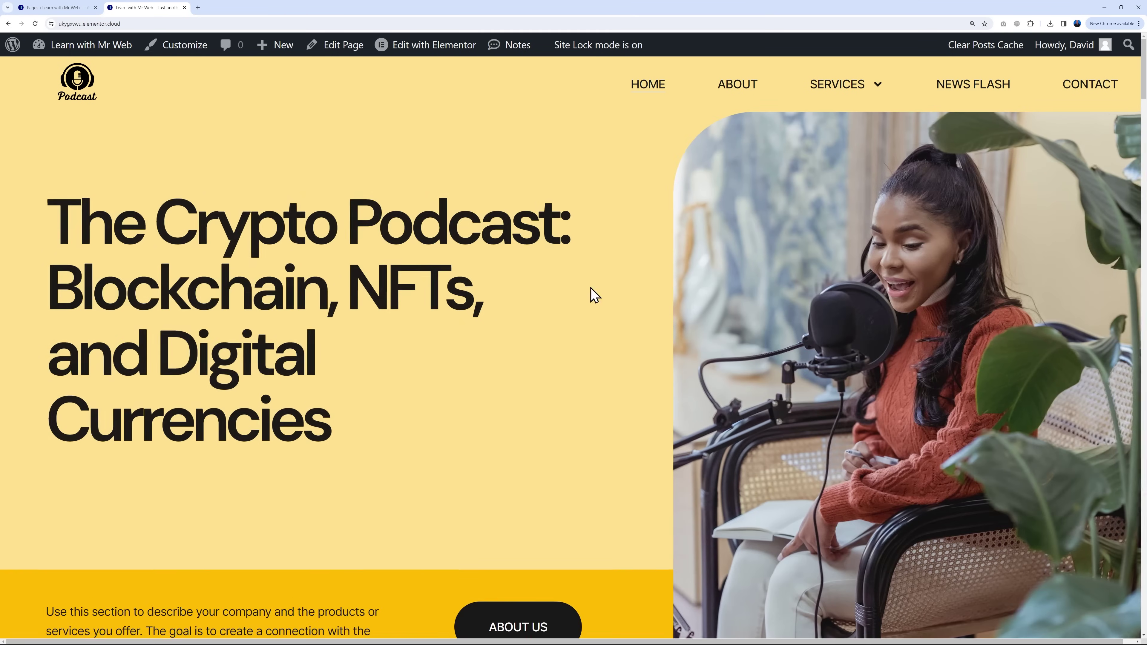
scroll(686, 371, "down", 10)
scroll(687, 373, "up", 4)
scroll(687, 373, "up", 5)
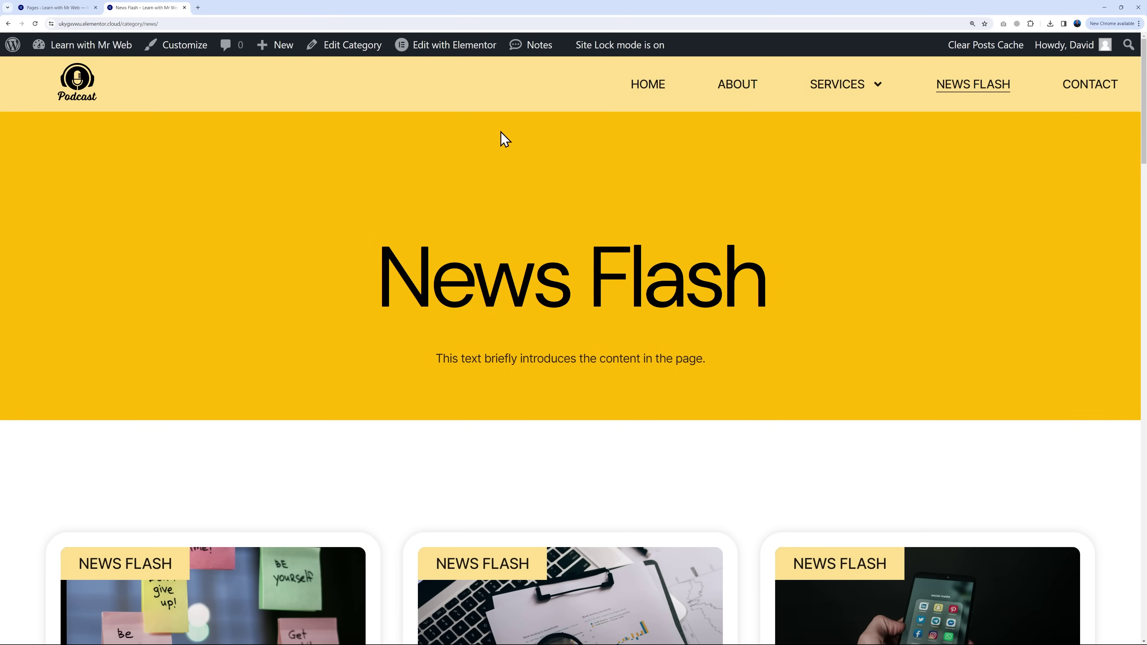
scroll(1088, 405, "down", 10)
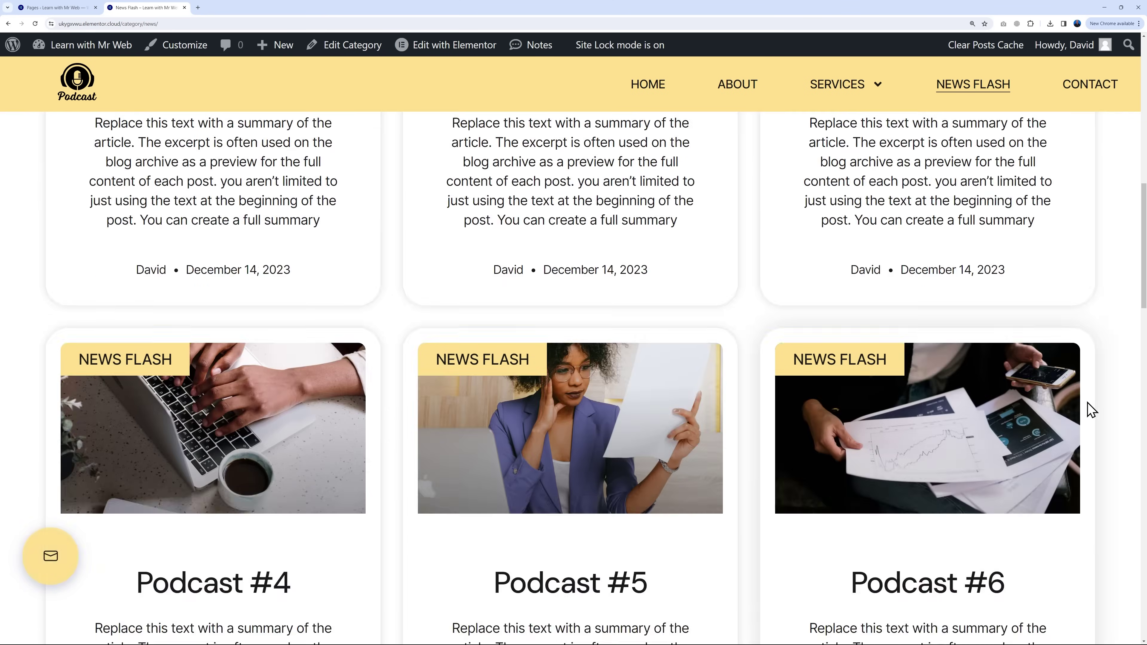
scroll(1089, 405, "up", 10)
Step: Browse the live Home and About pages
left_click(656, 88)
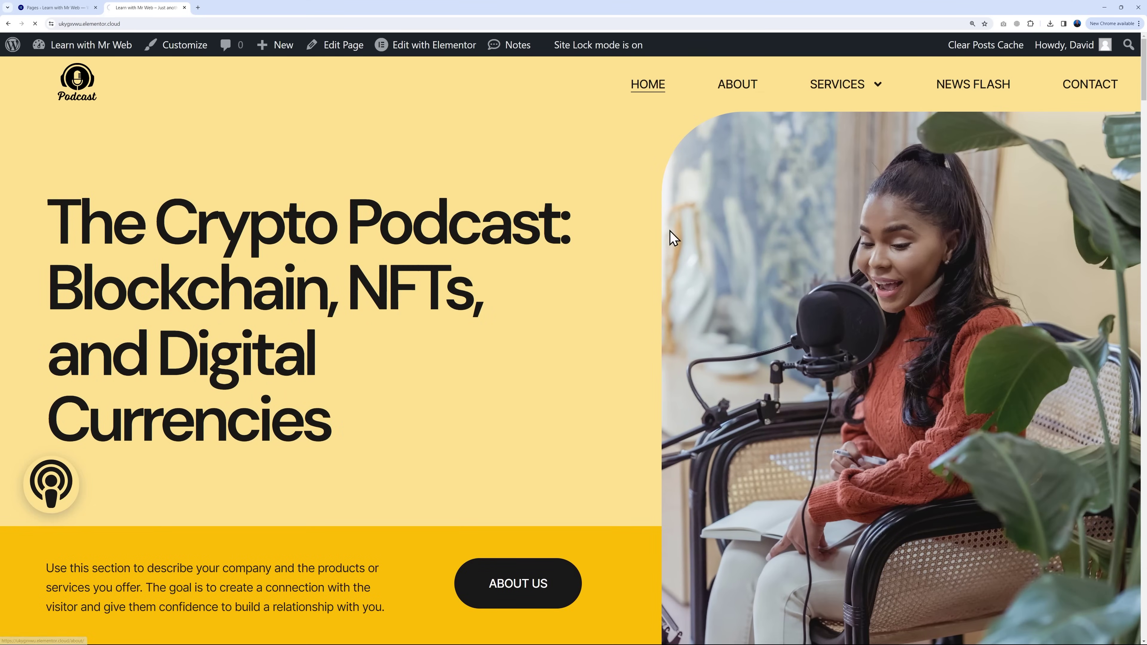
left_click(741, 92)
scroll(1001, 295, "down", 8)
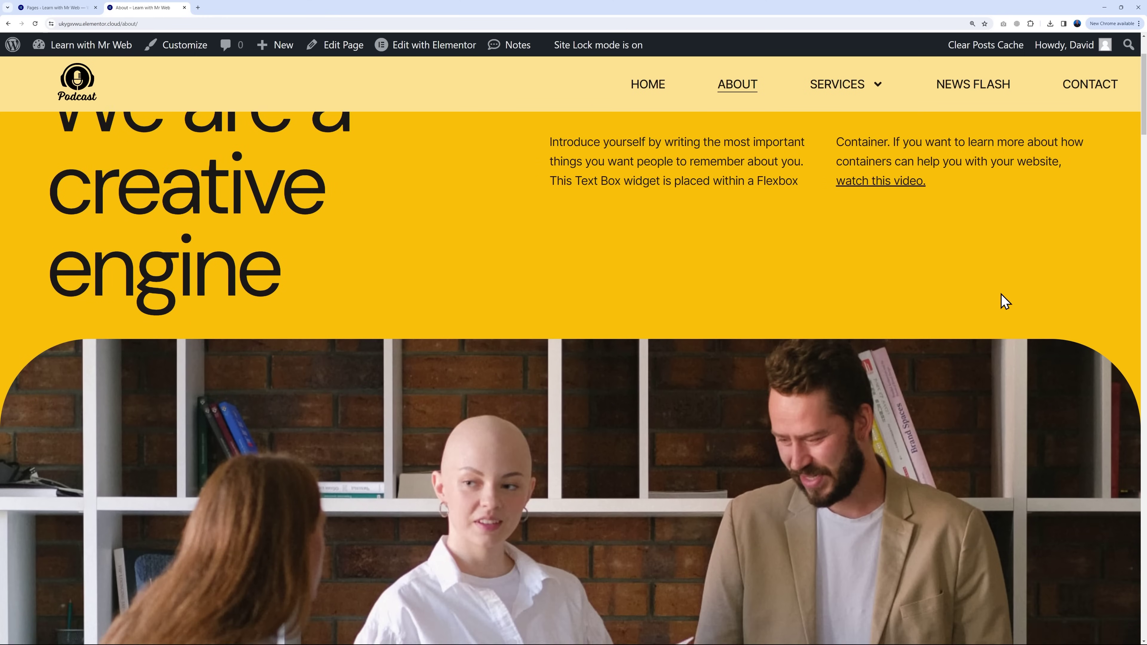
scroll(1023, 293, "down", 10)
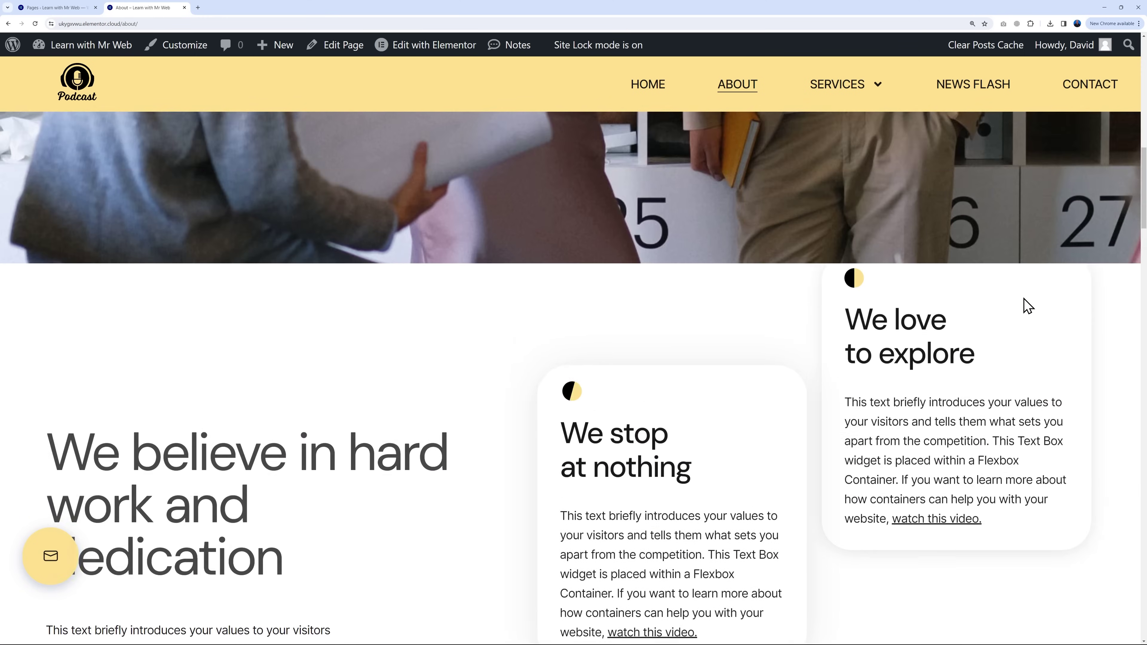
scroll(1024, 301, "up", 15)
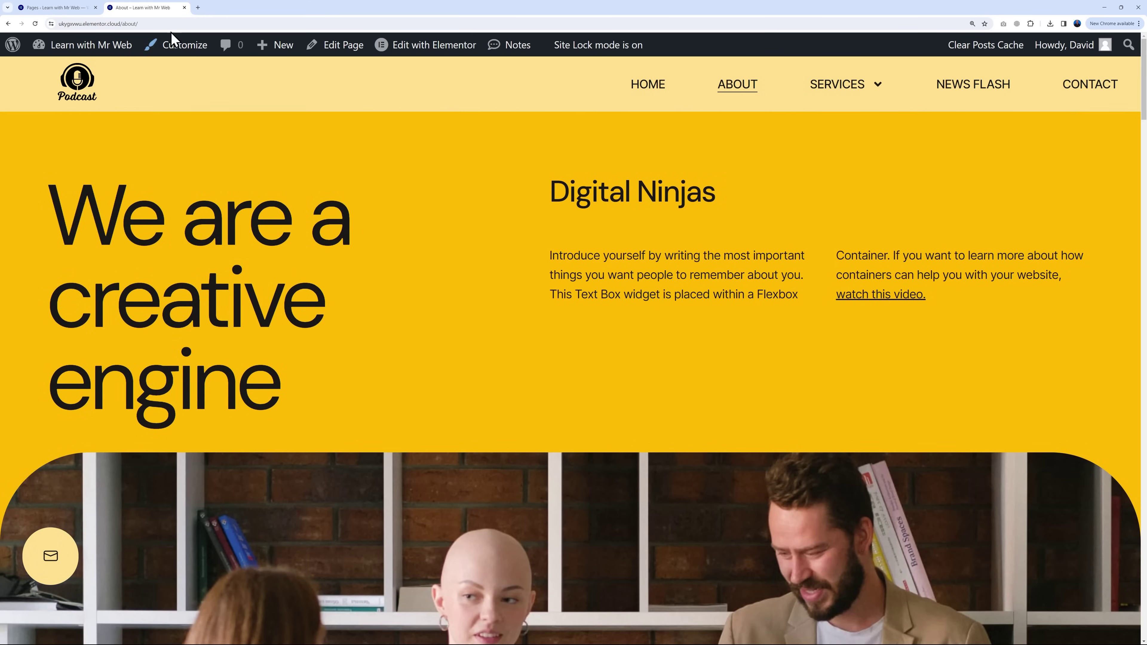
Step: View the live Contact page, then return to the Pages list
left_click(55, 8)
mouse_move(179, 197)
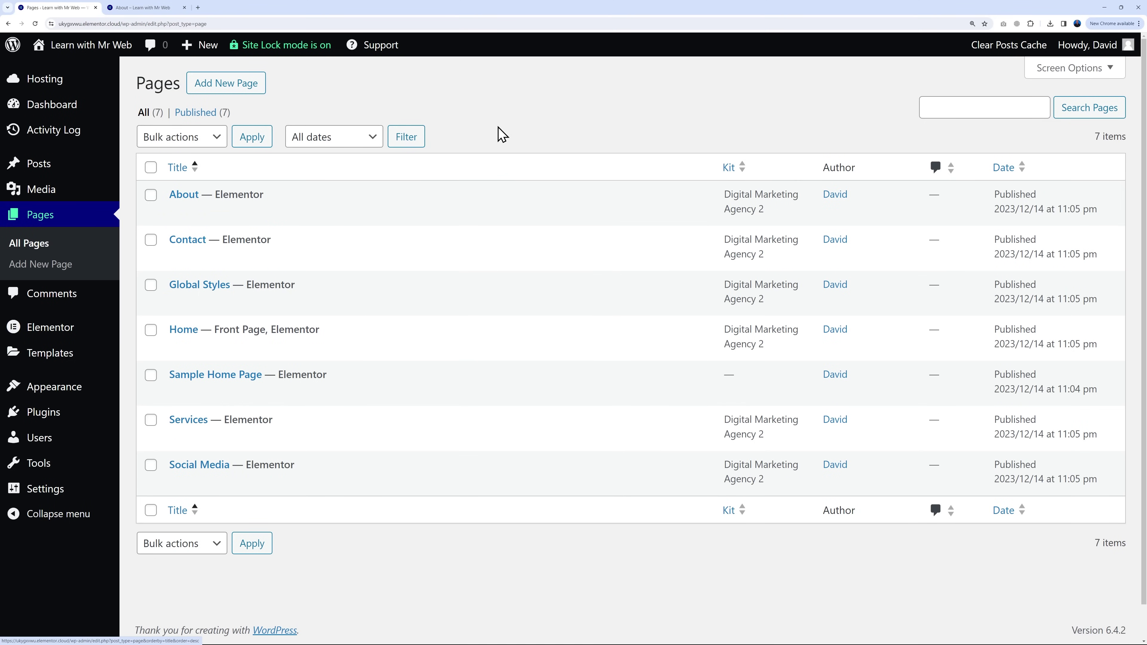
left_click(145, 10)
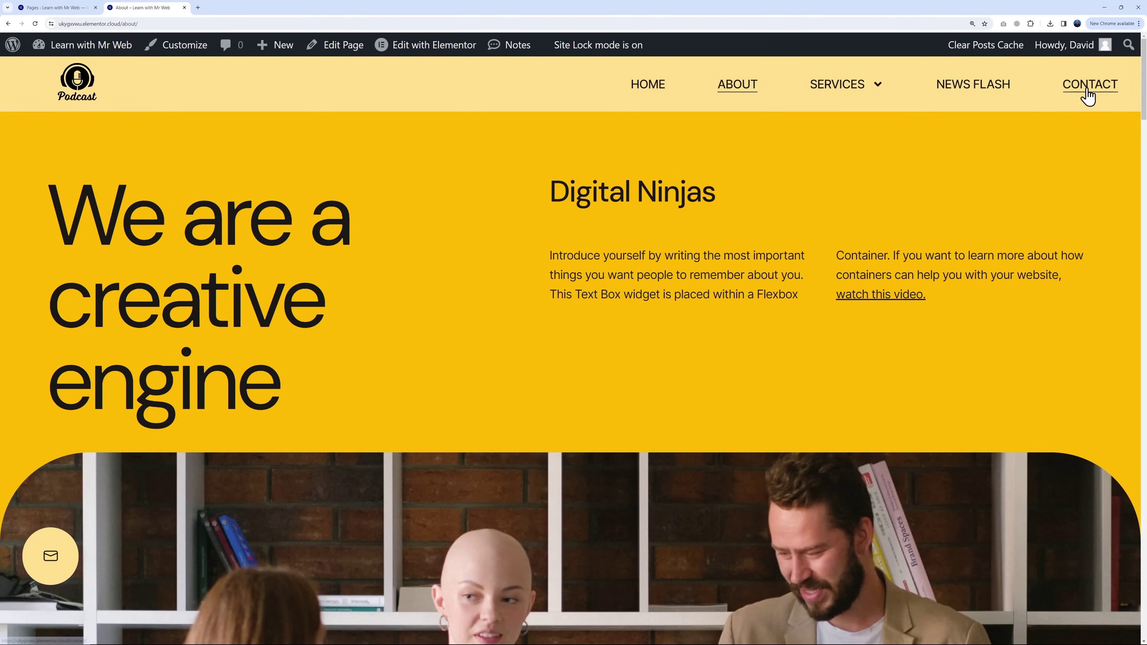
left_click(1086, 92)
scroll(865, 310, "down", 6)
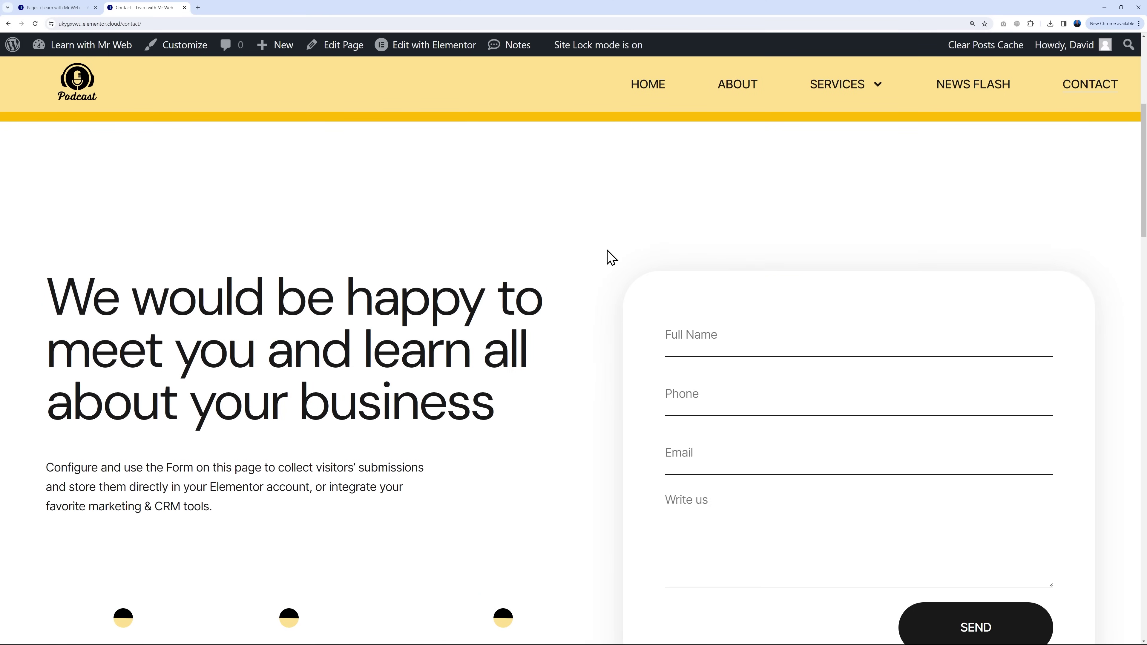
scroll(1079, 271, "down", 2)
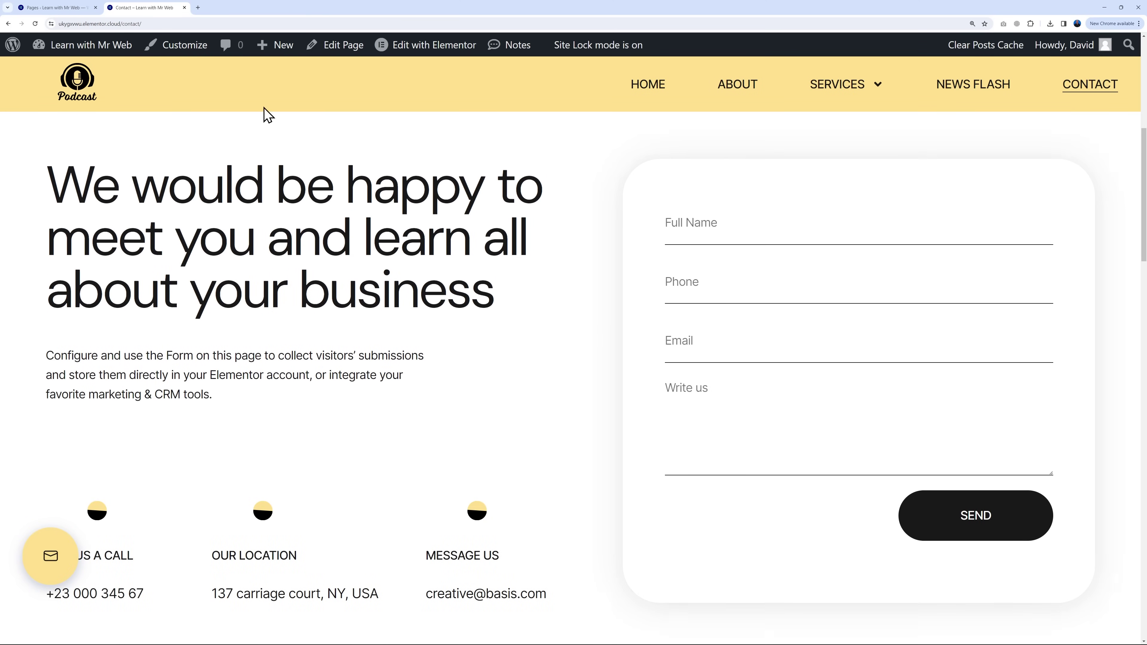
left_click(54, 8)
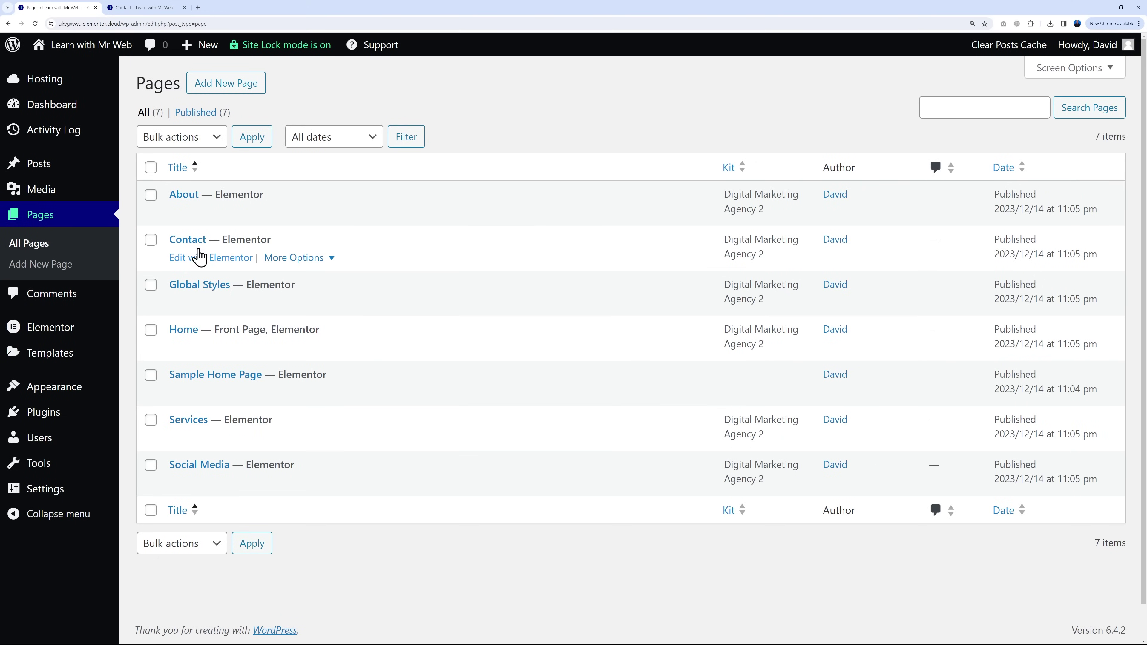
Step: Open the Contact page in Elementor and change its heading text to 'Get in touch'
left_click(204, 260)
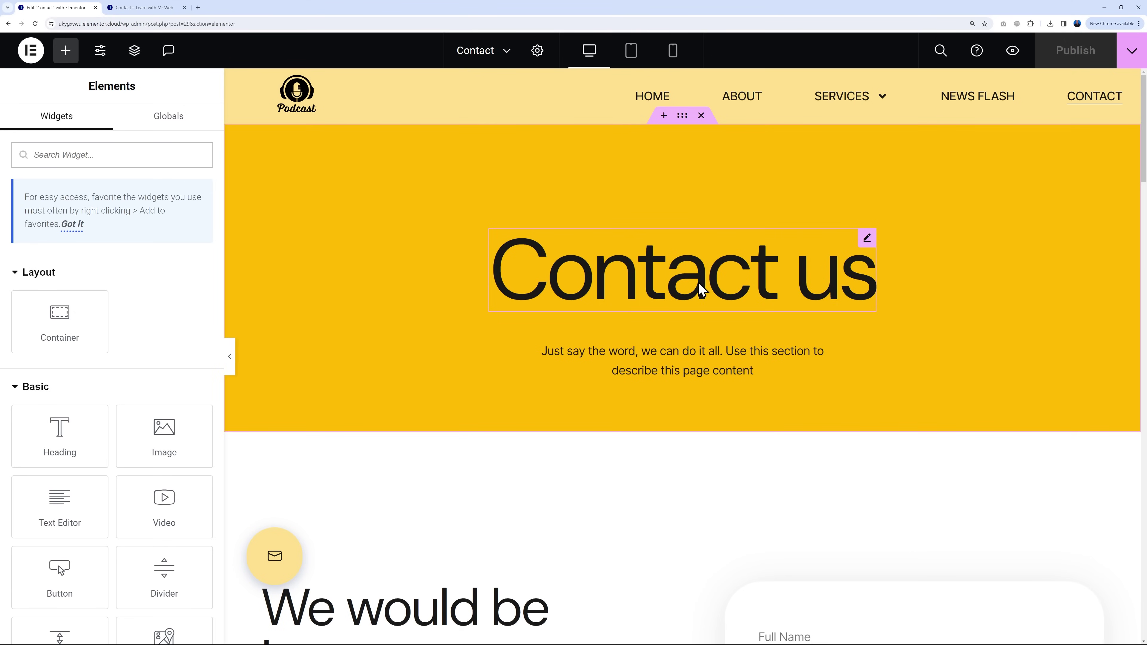
left_click(867, 239)
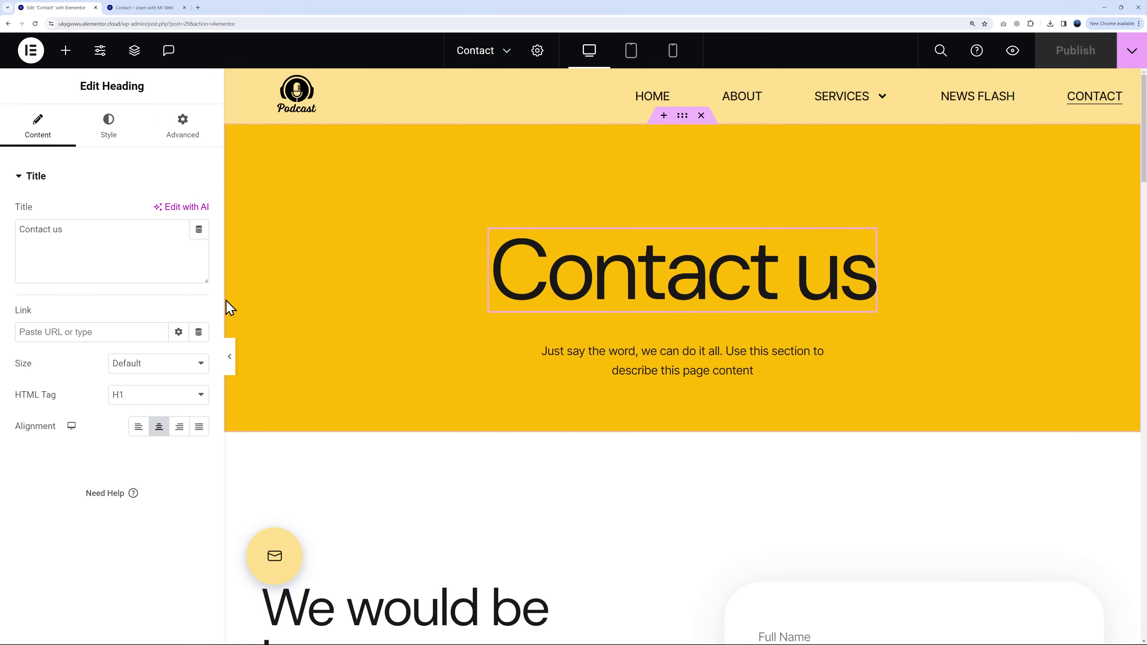
key("ctrl+a")
type("Get in touch")
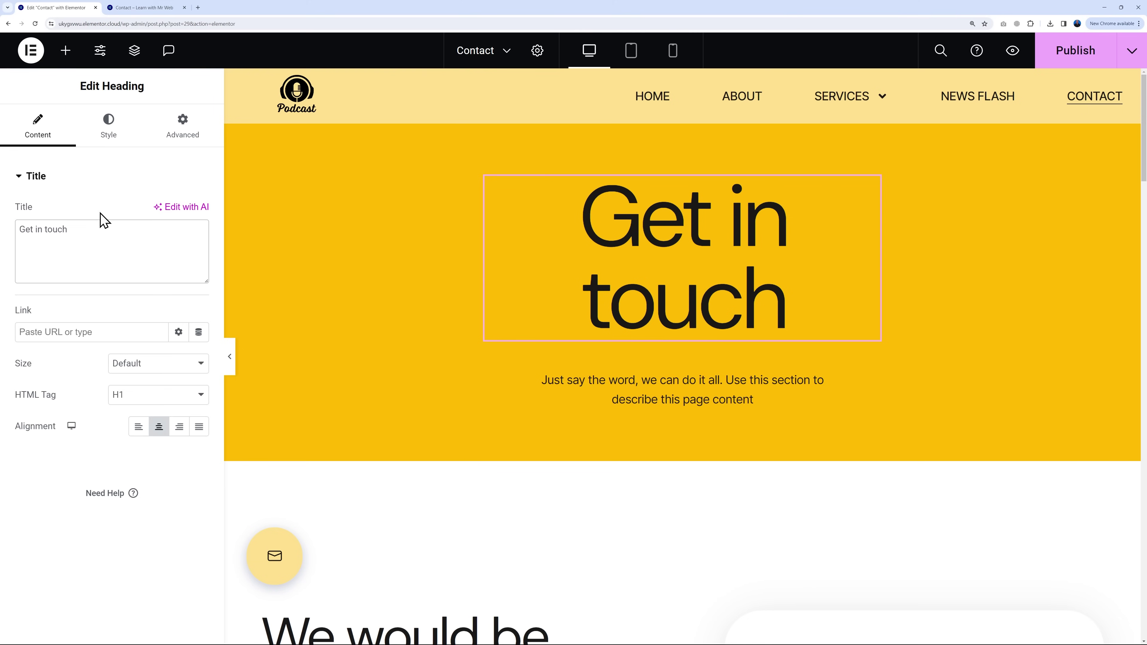
Step: Reduce the heading's typography size from 115 to 98 px so it fits on one line
left_click(109, 135)
left_click(199, 243)
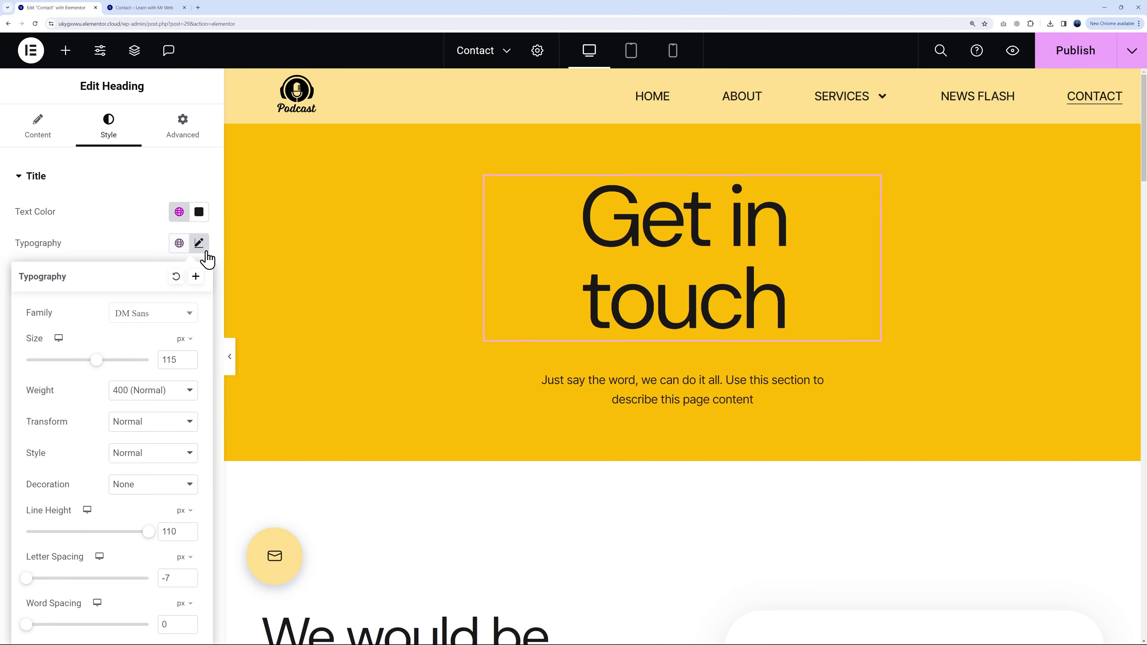
left_click_drag(93, 364, 85, 364)
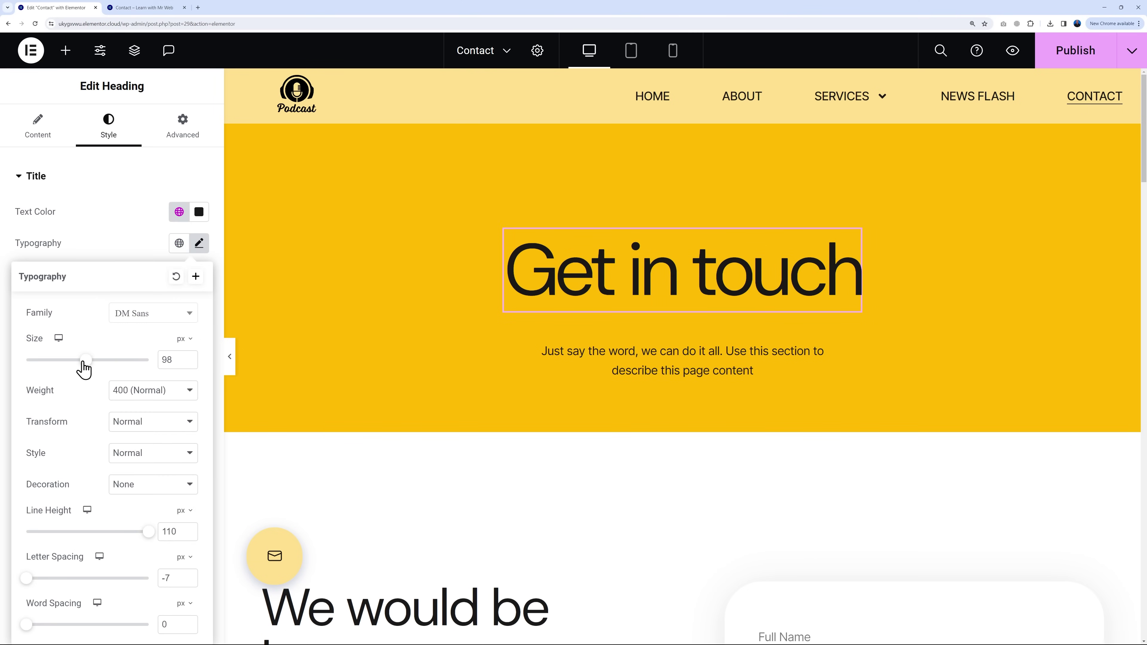
left_click(110, 221)
scroll(868, 320, "down", 8)
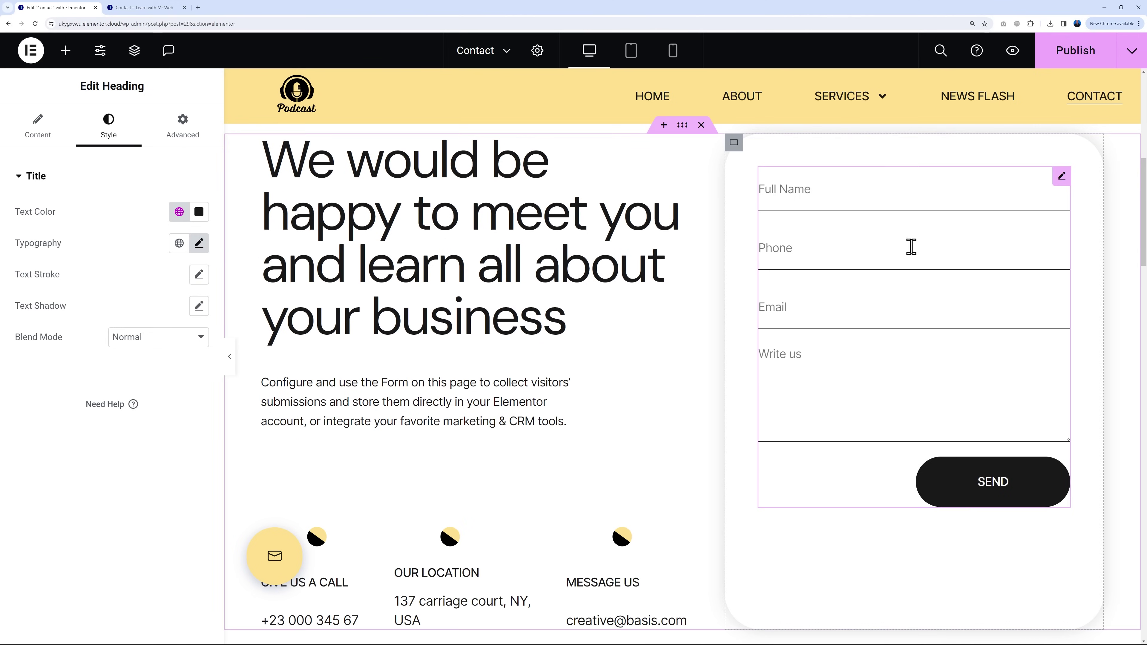
scroll(927, 371, "up", 1)
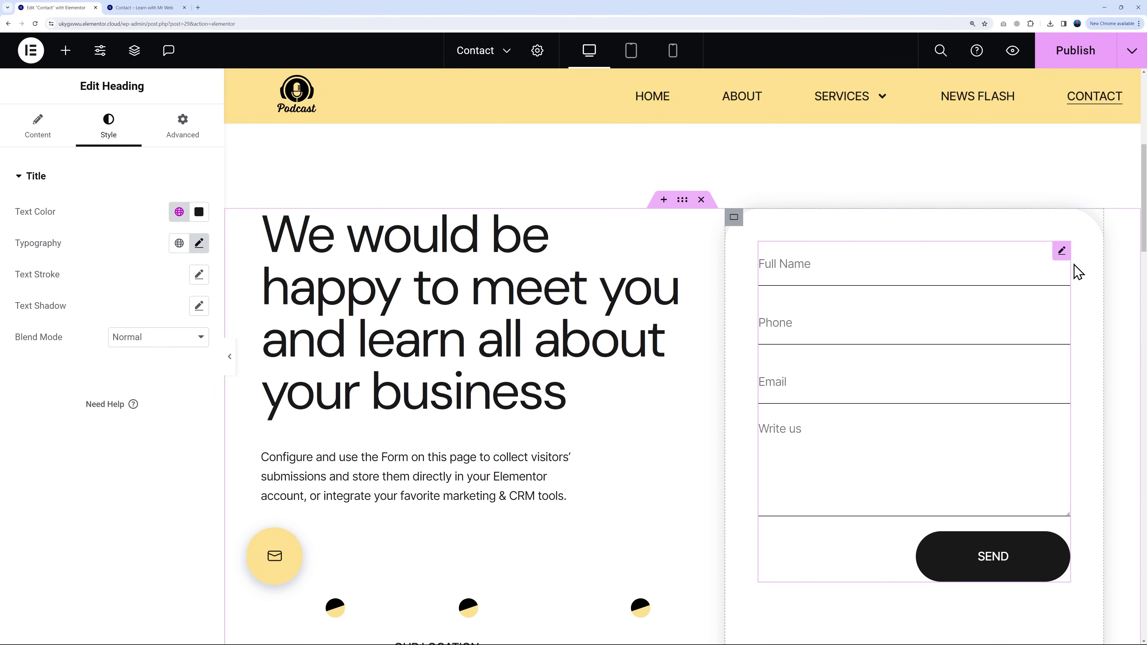
left_click(1062, 252)
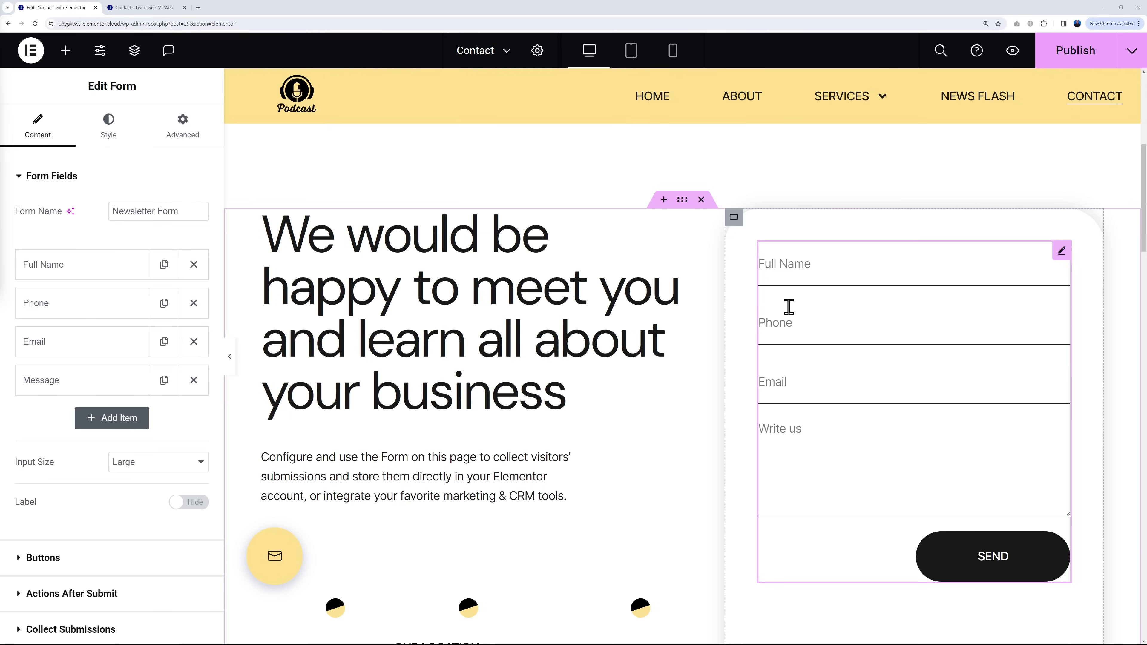
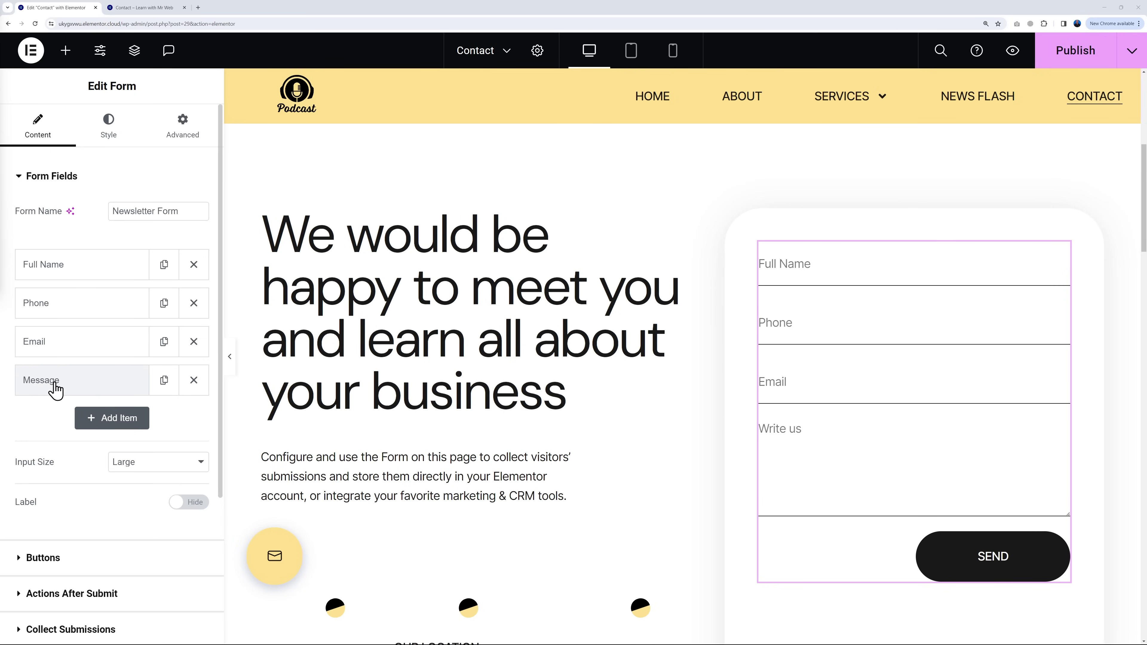
Step: Add a fifth form field, check its field types, then delete it
left_click(104, 424)
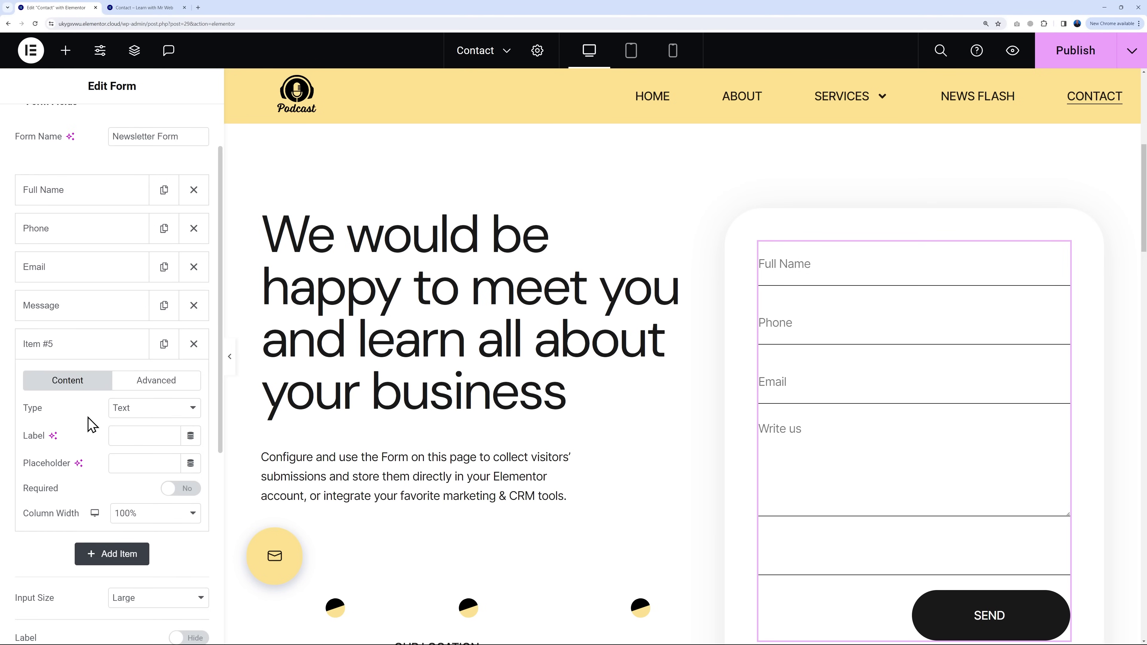
left_click(154, 409)
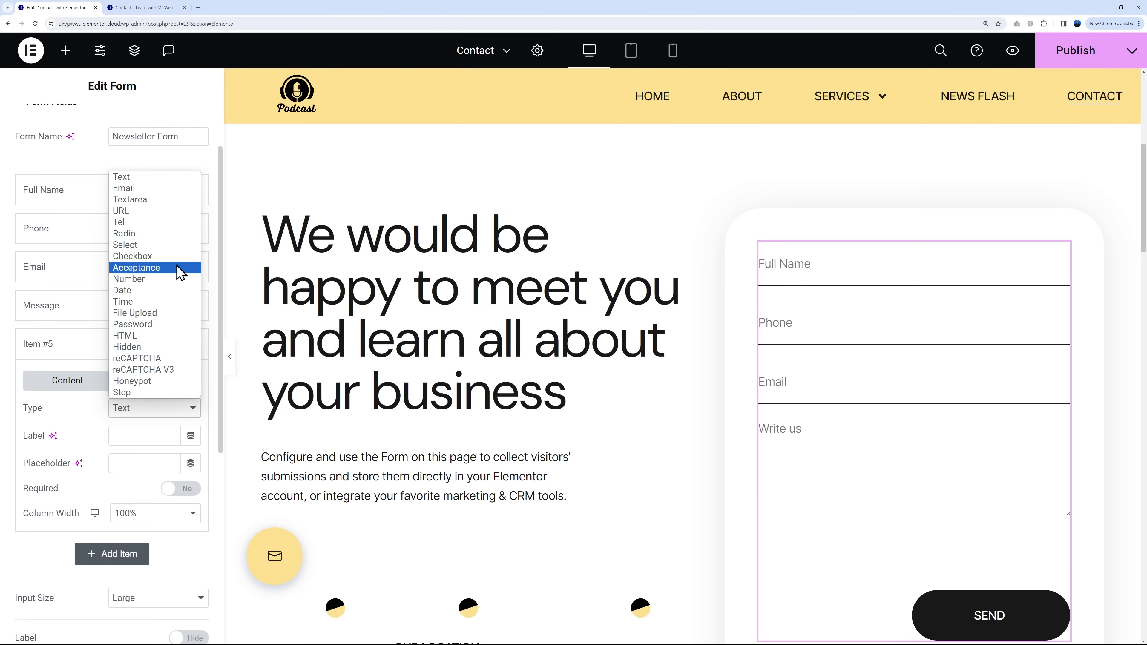
left_click(74, 357)
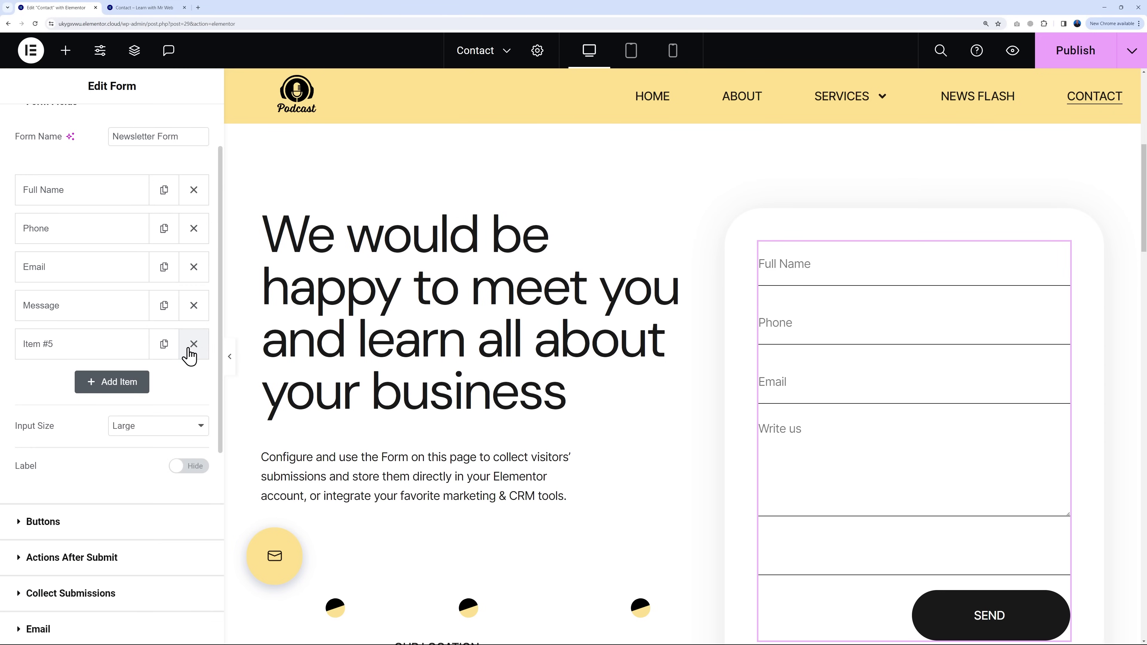
left_click(194, 344)
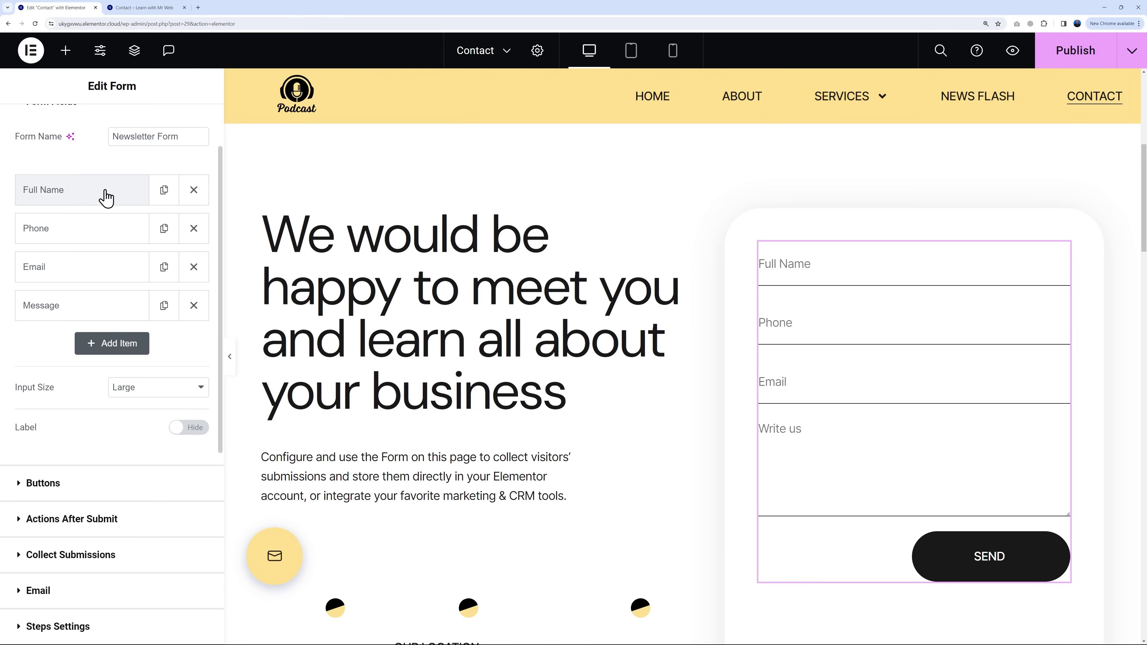
Step: Change the Message field's placeholder from 'Write us' to 'Message'
left_click(53, 199)
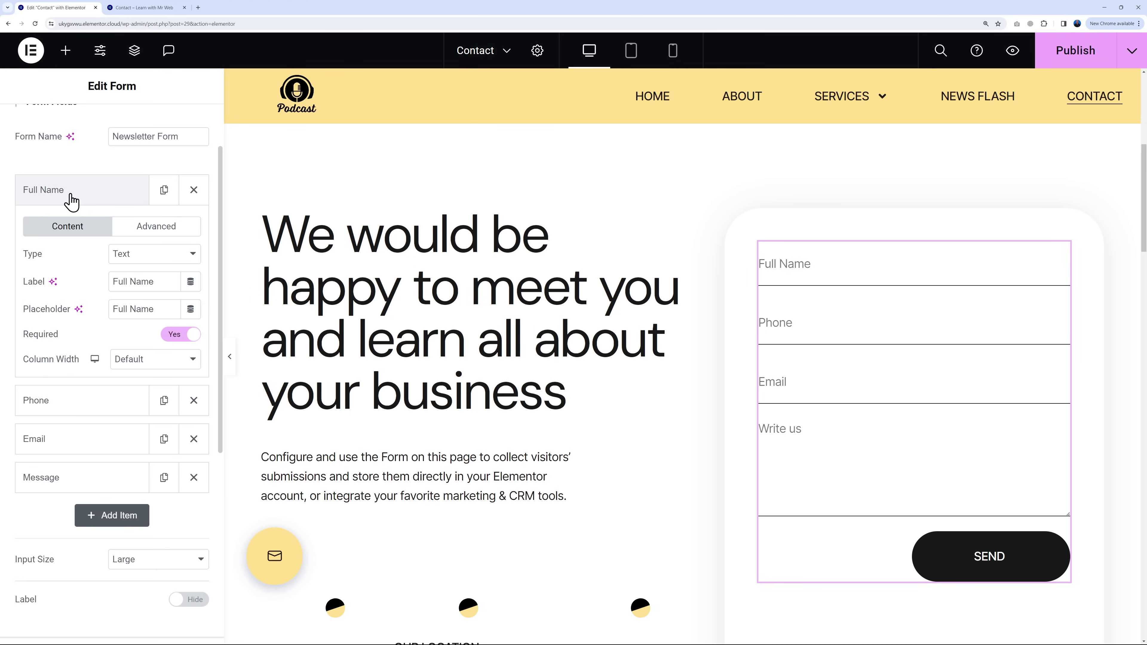
left_click(72, 201)
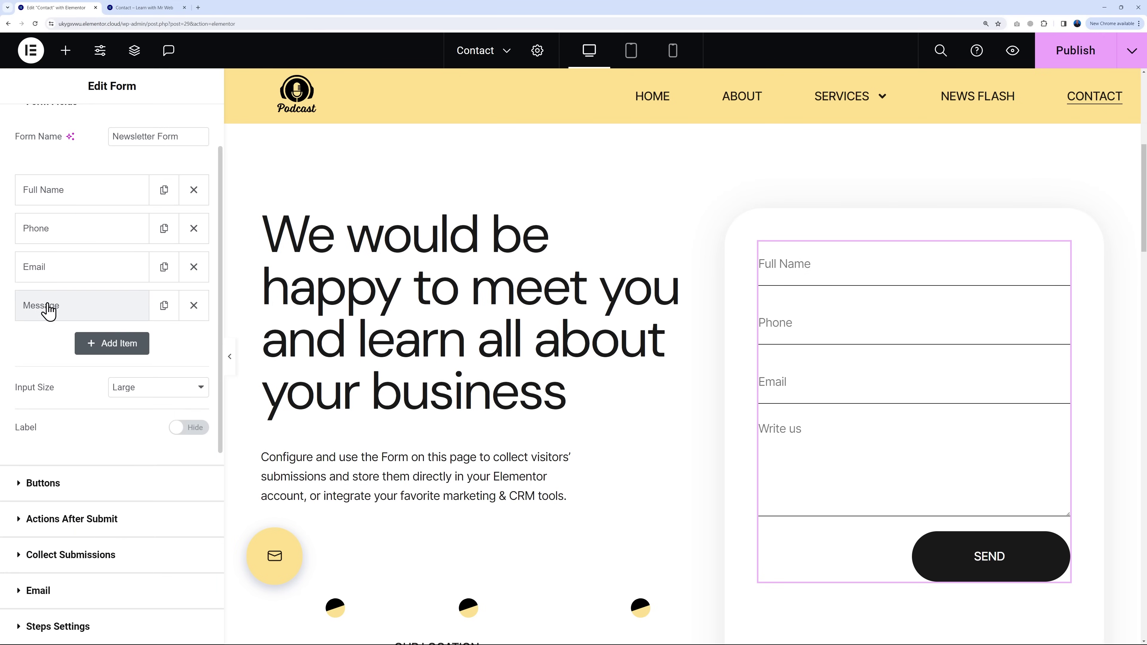
left_click(55, 317)
left_click_drag(153, 396, 70, 410)
key("ctrl+c")
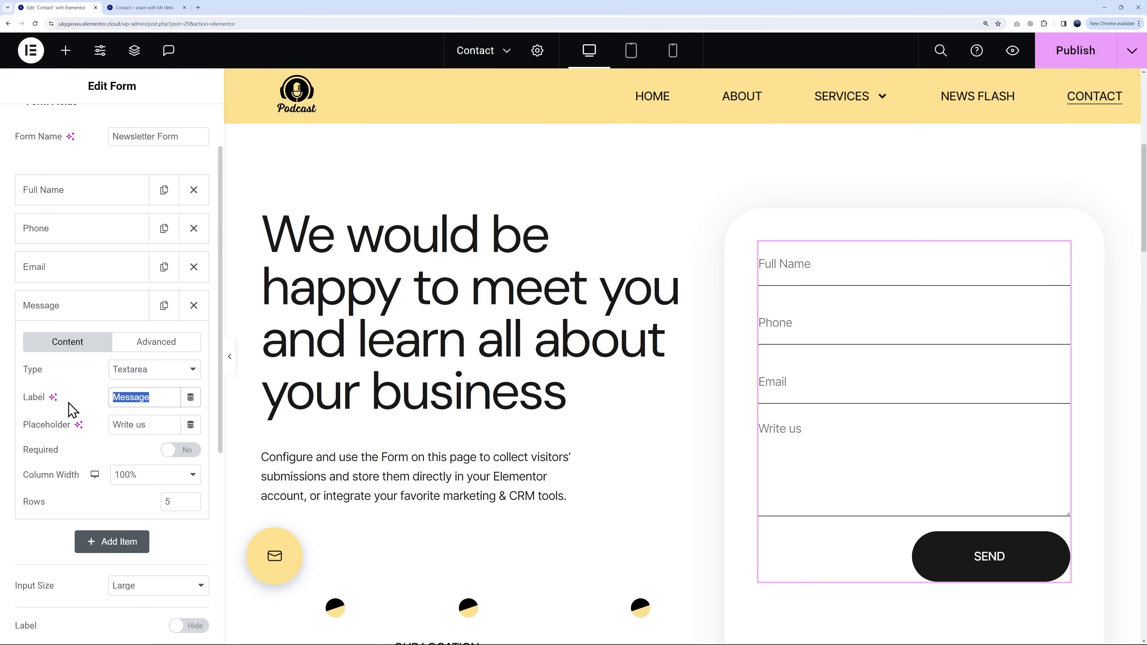
triple_click(161, 425)
key("ctrl+v")
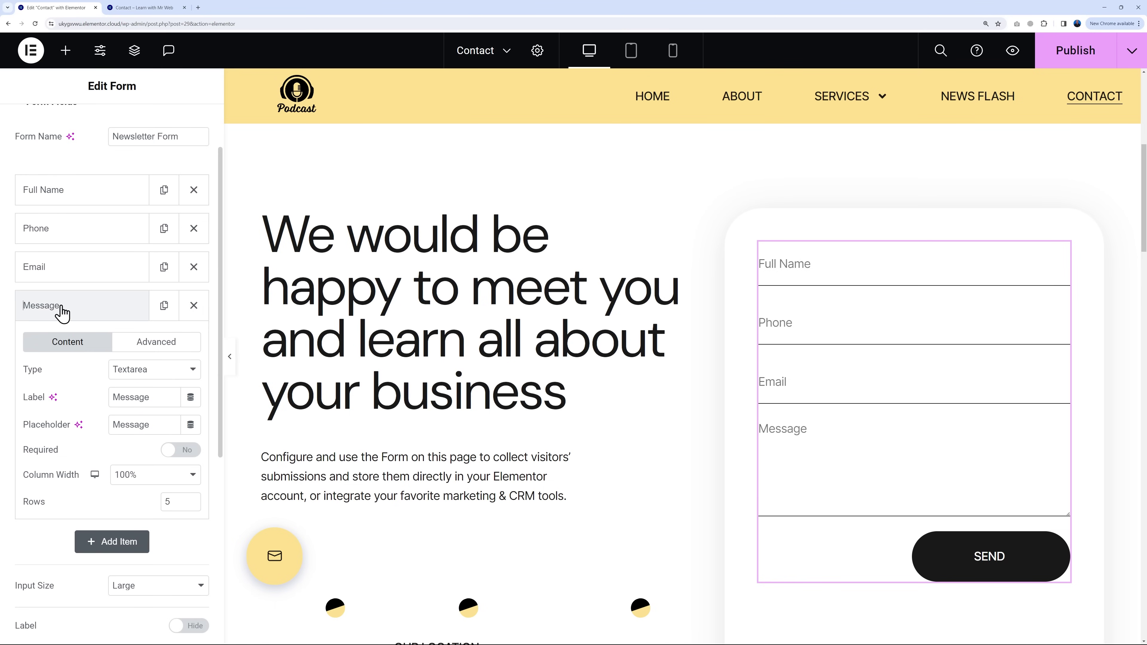
left_click(57, 316)
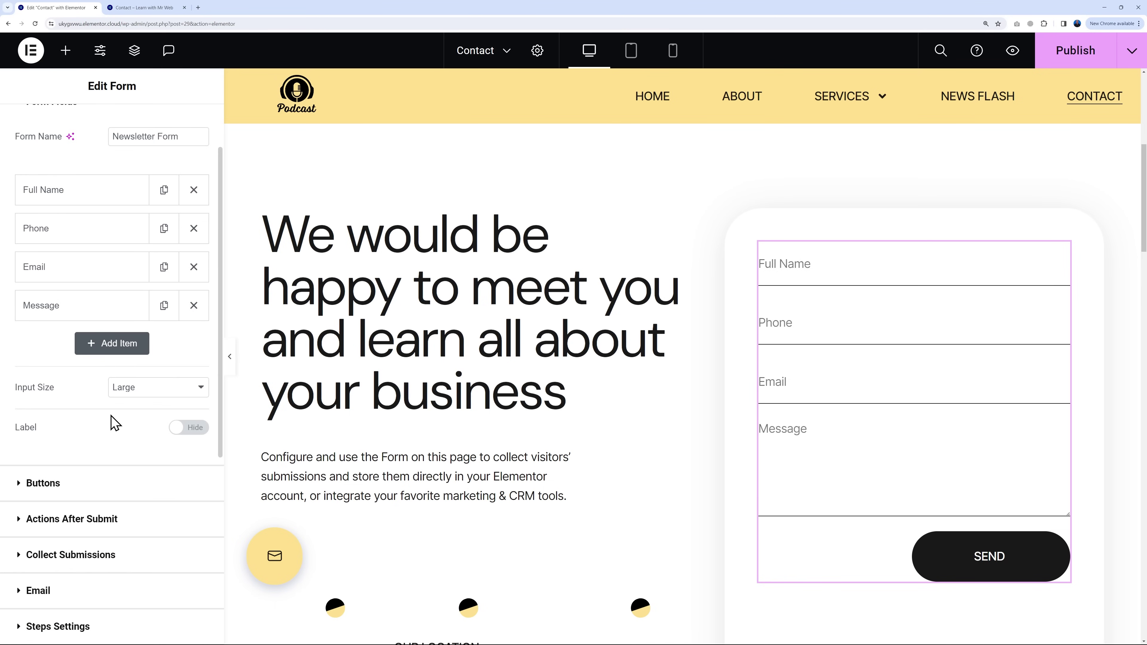
scroll(112, 420, "down", 2)
Step: Change the form button text from Send to SUBMIT
left_click(44, 408)
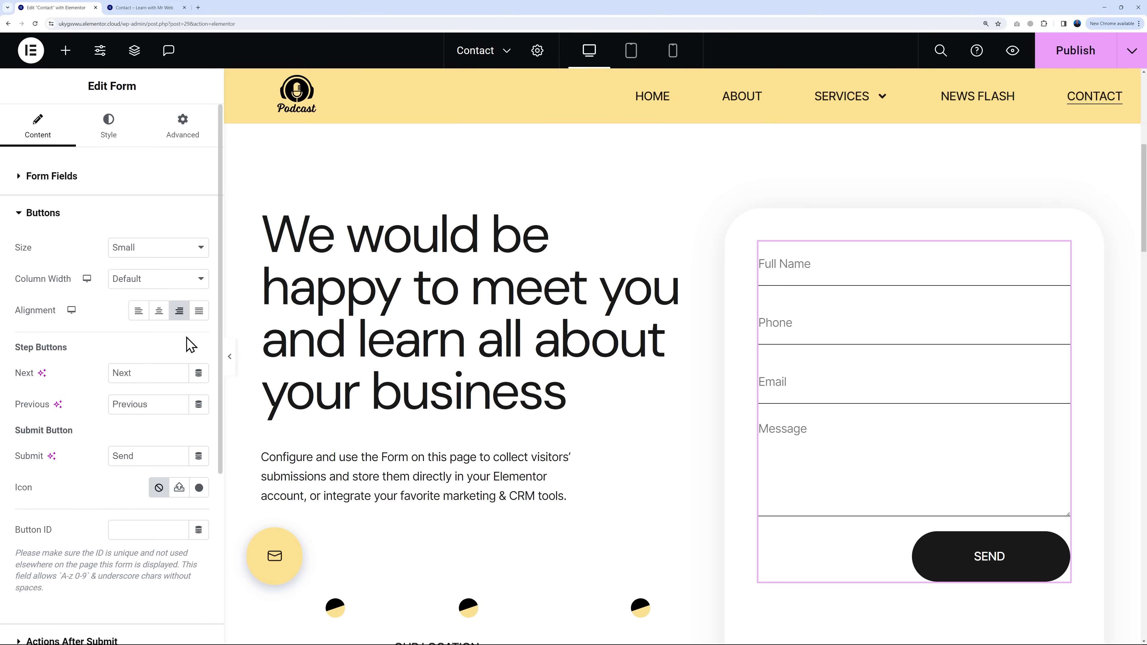
left_click_drag(142, 457, 96, 464)
type("SUBMIT")
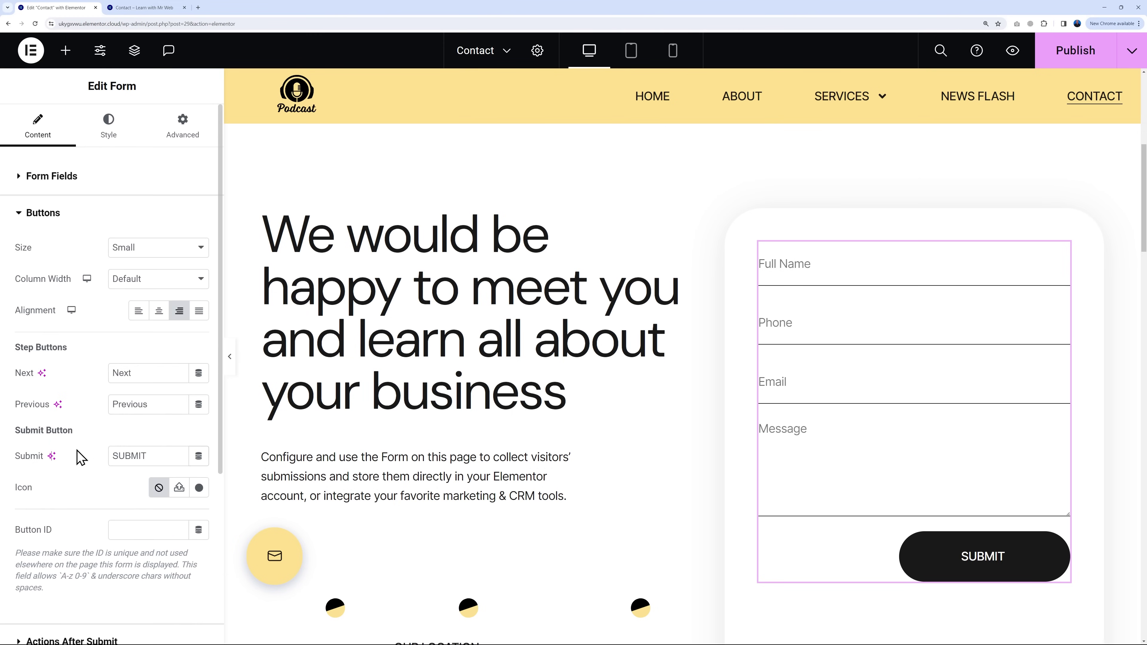
scroll(77, 454, "down", 5)
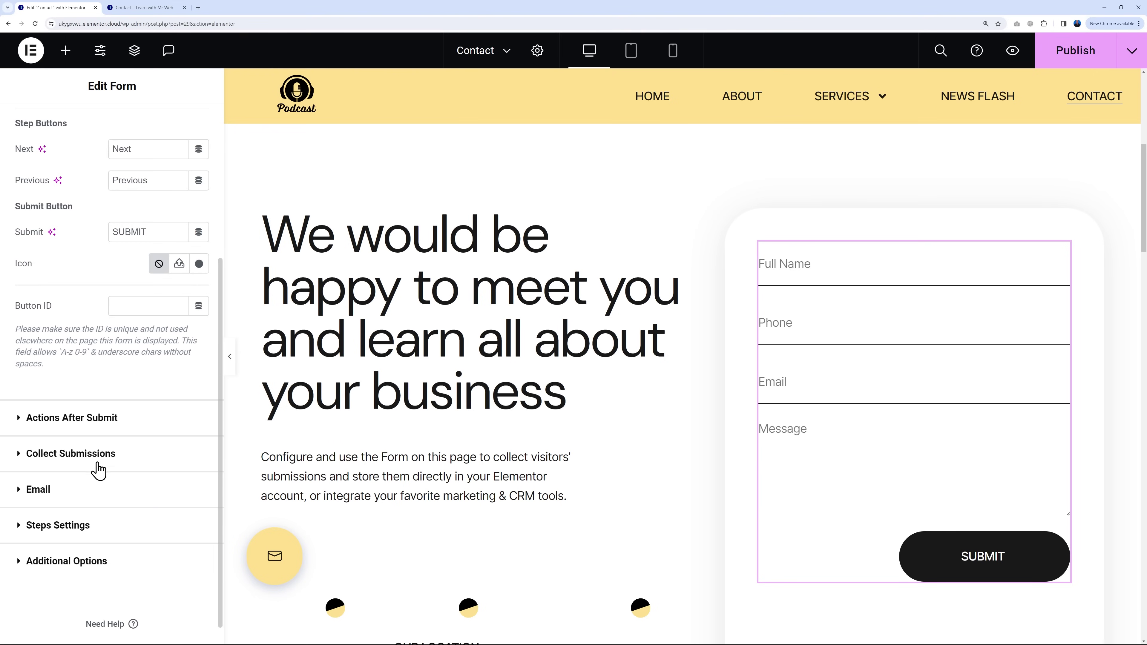
left_click(33, 425)
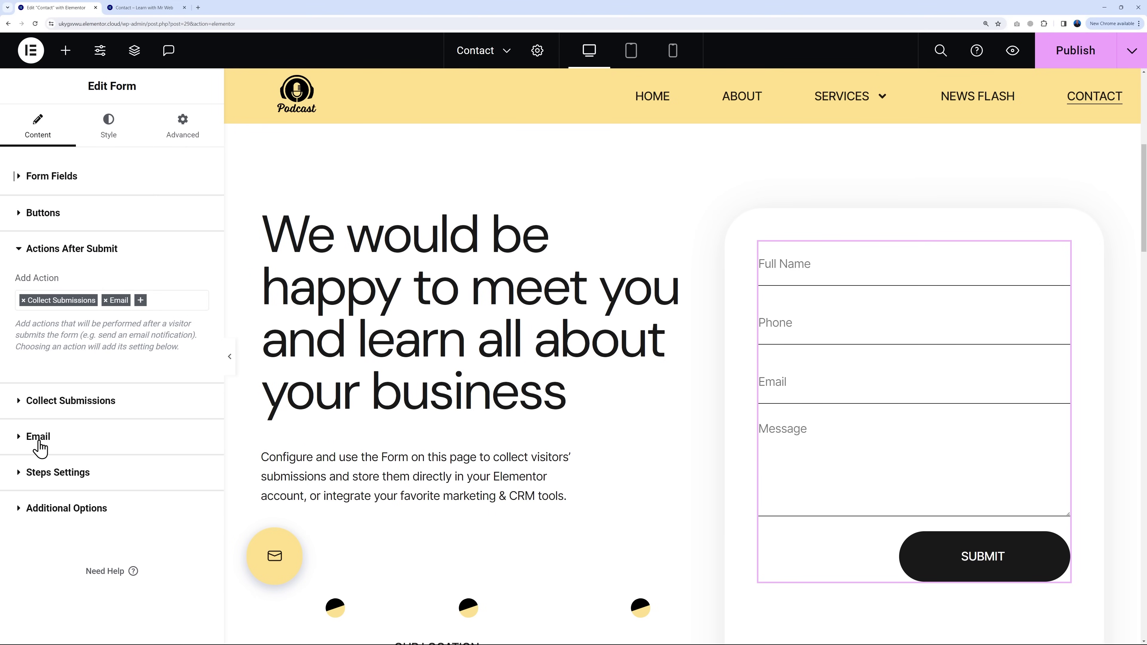
Step: Set the notification e-mail subject to 'New Message from the website'
left_click(39, 440)
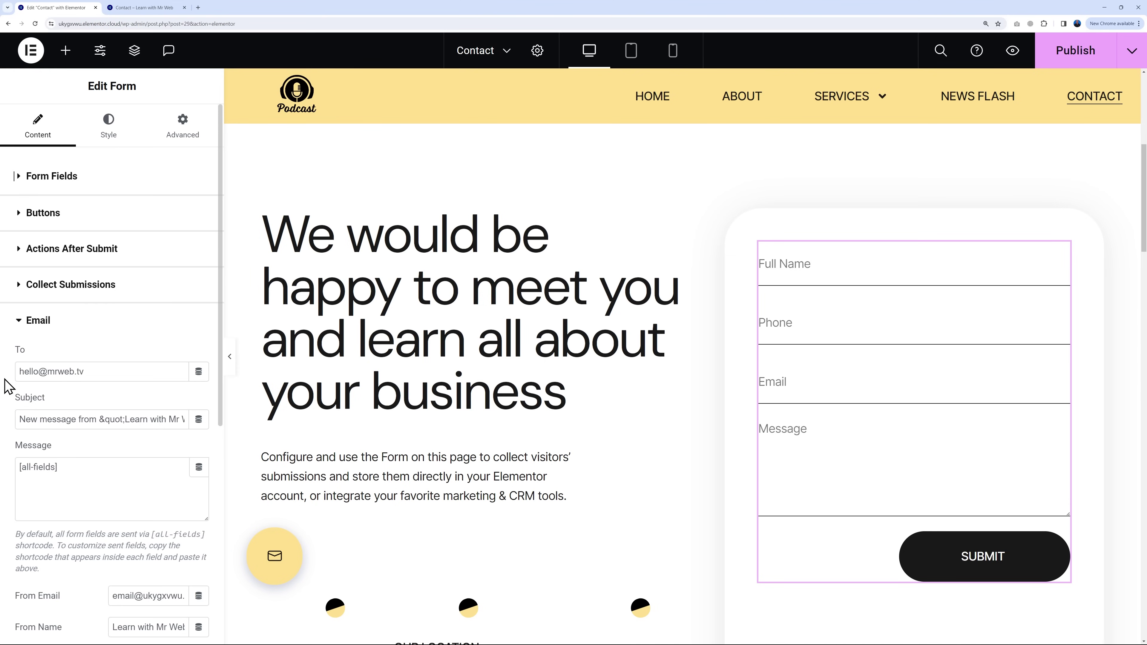
left_click_drag(17, 372, 121, 406)
left_click(46, 375)
left_click_drag(20, 420, 203, 423)
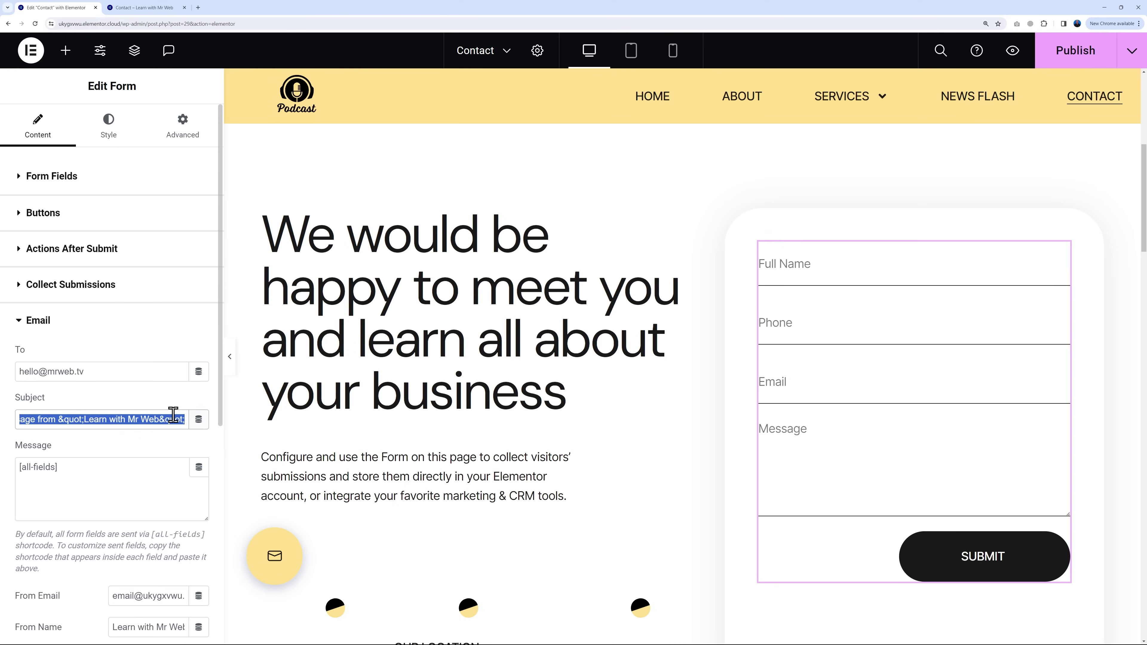
type("New Message from the website")
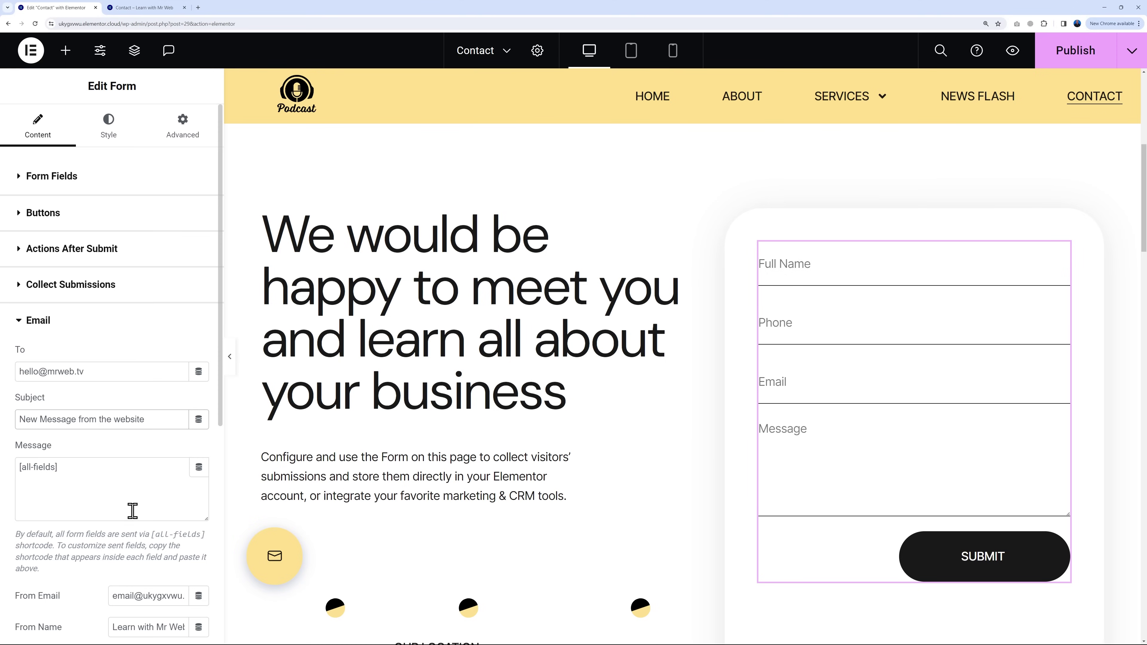
Step: Change the From Email to the site's contact address and shorten the From Name
scroll(82, 518, "down", 3)
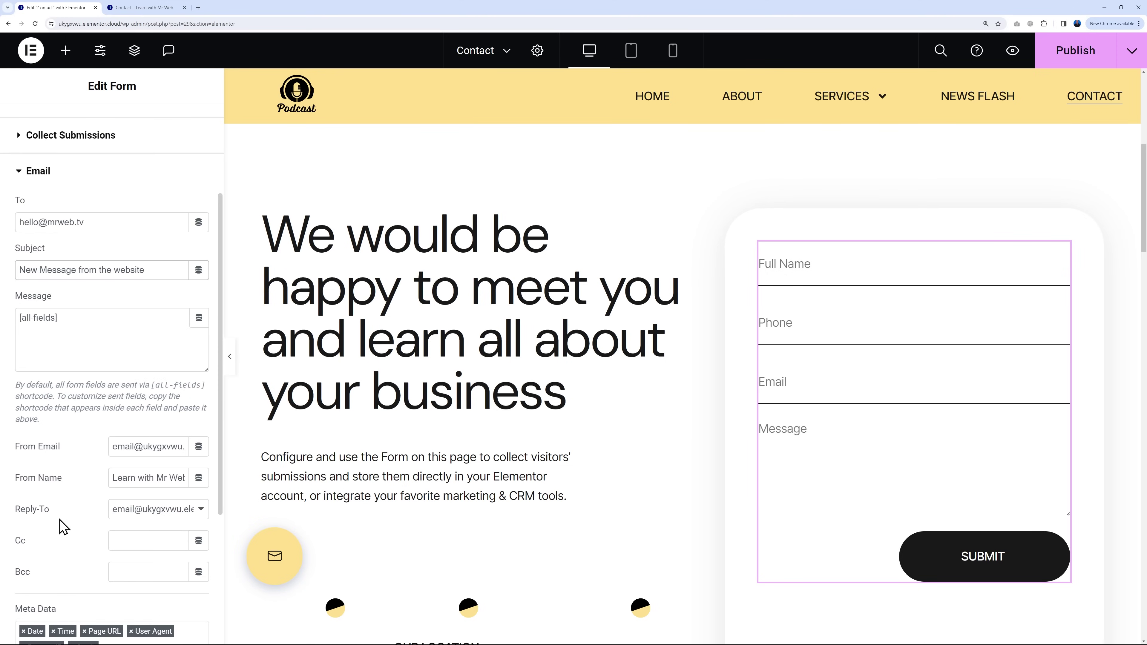
double_click(162, 446)
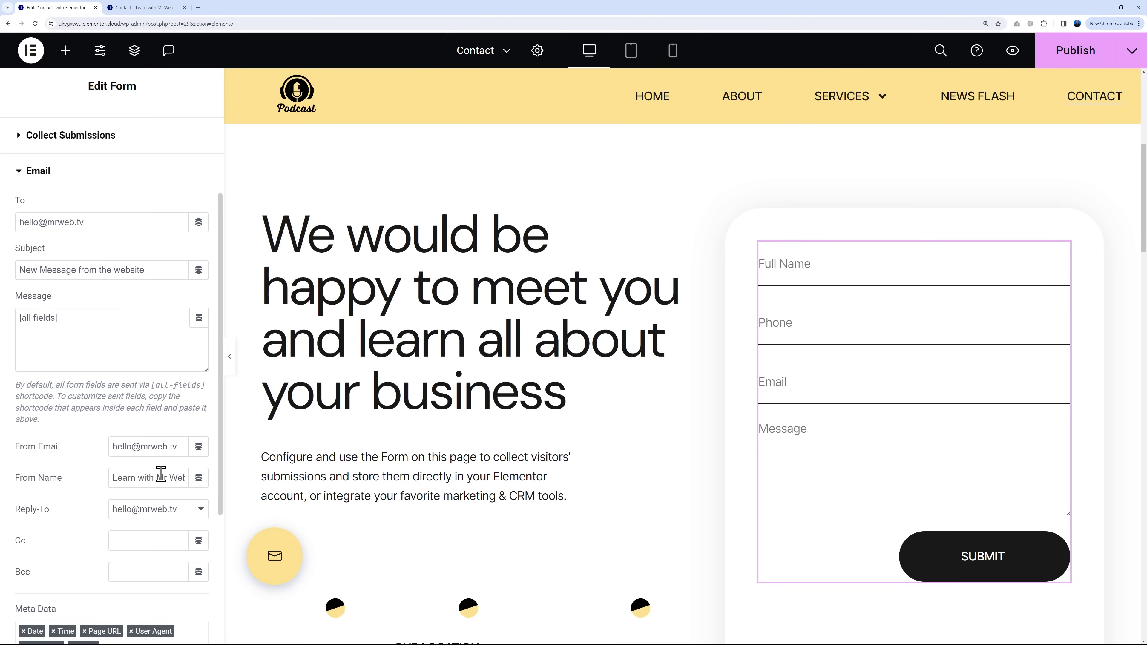
triple_click(160, 473)
type("Mr We")
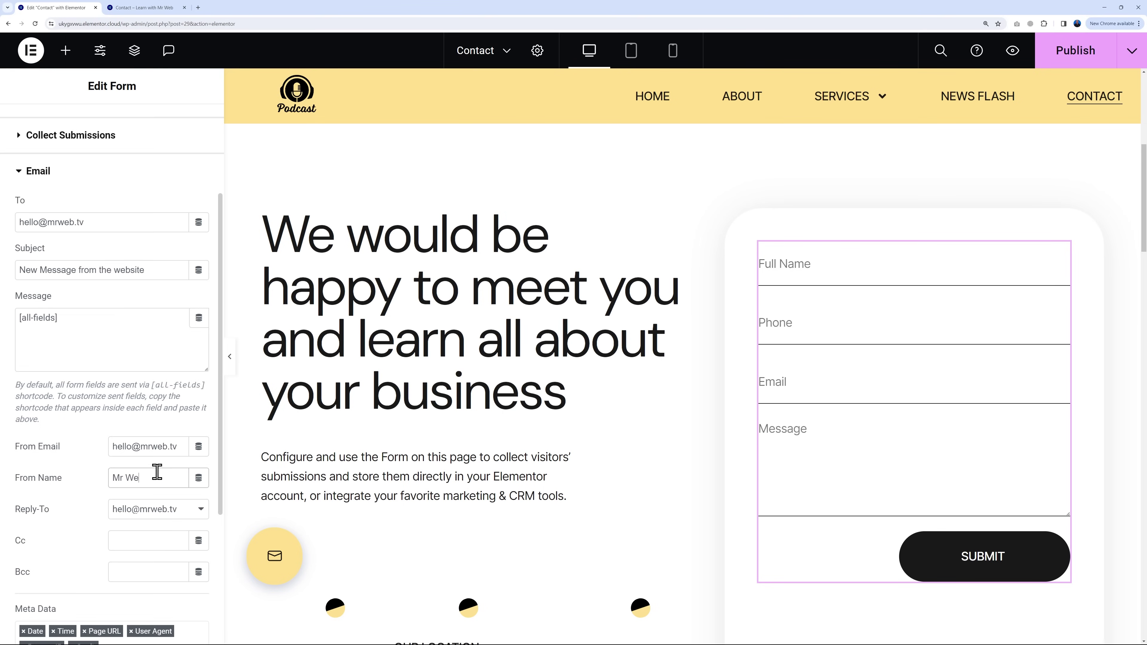
type("b")
scroll(75, 502, "down", 2)
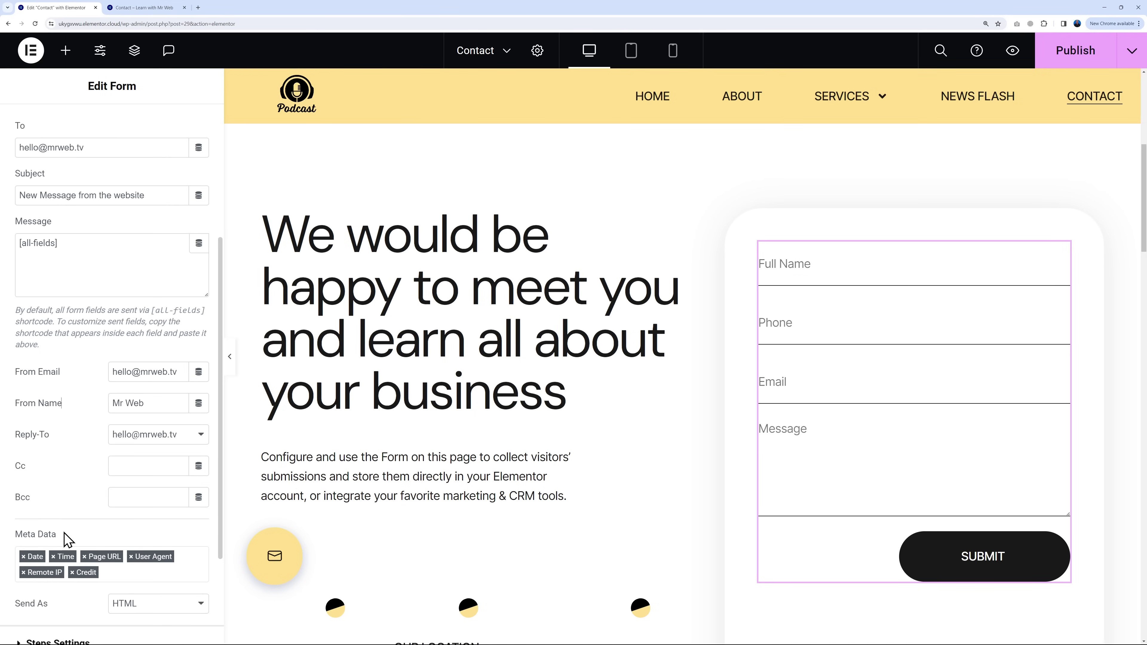
scroll(83, 529, "down", 3)
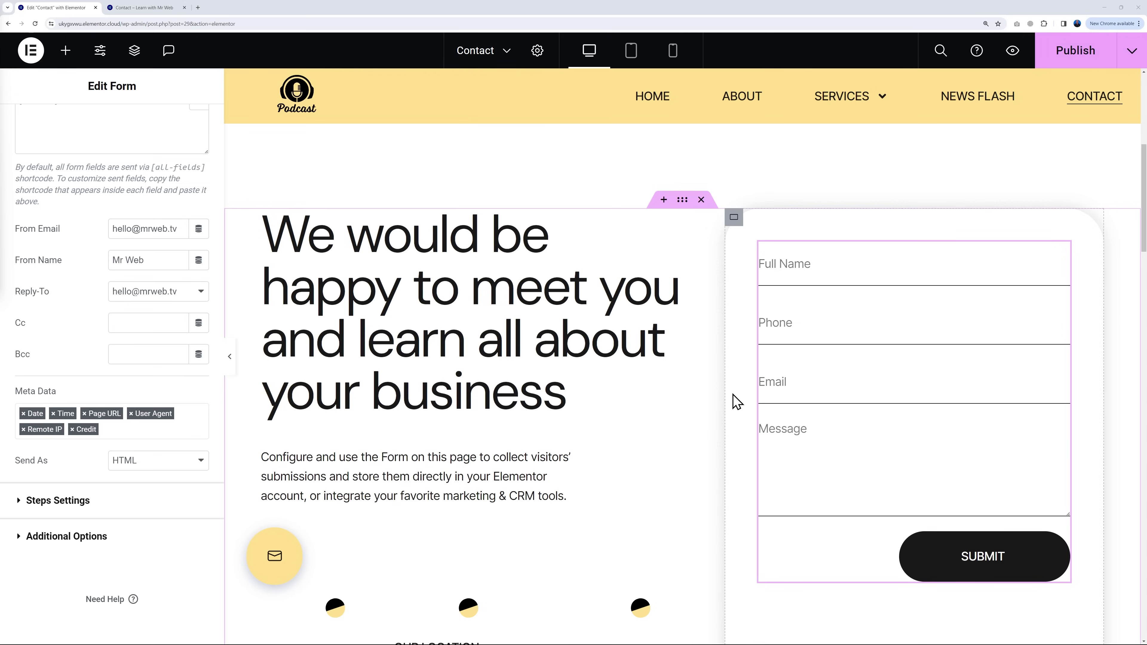
Step: Retype the MESSAGE US e-mail heading with the site's own contact address
scroll(718, 415, "down", 5)
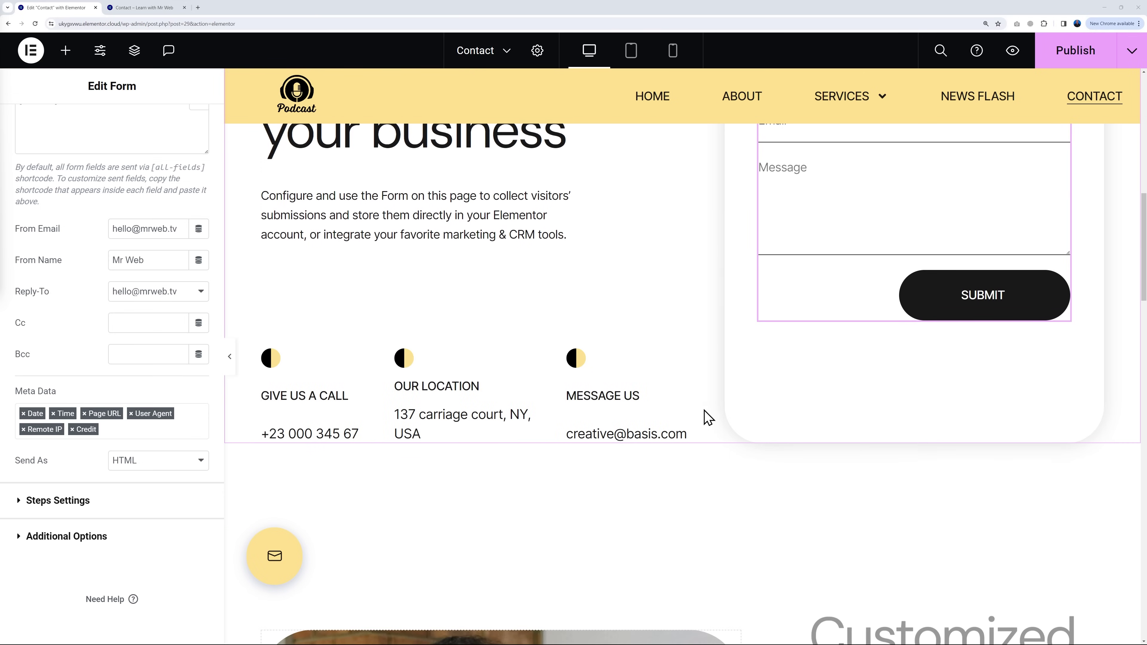
scroll(671, 436, "down", 1)
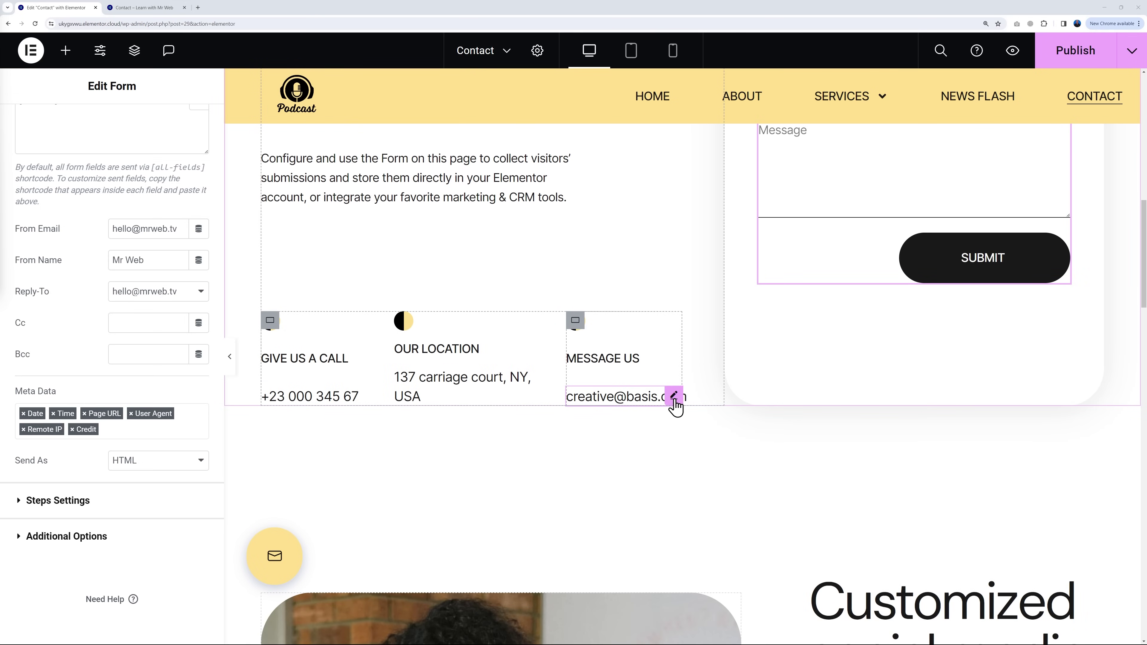
left_click(674, 397)
triple_click(141, 234)
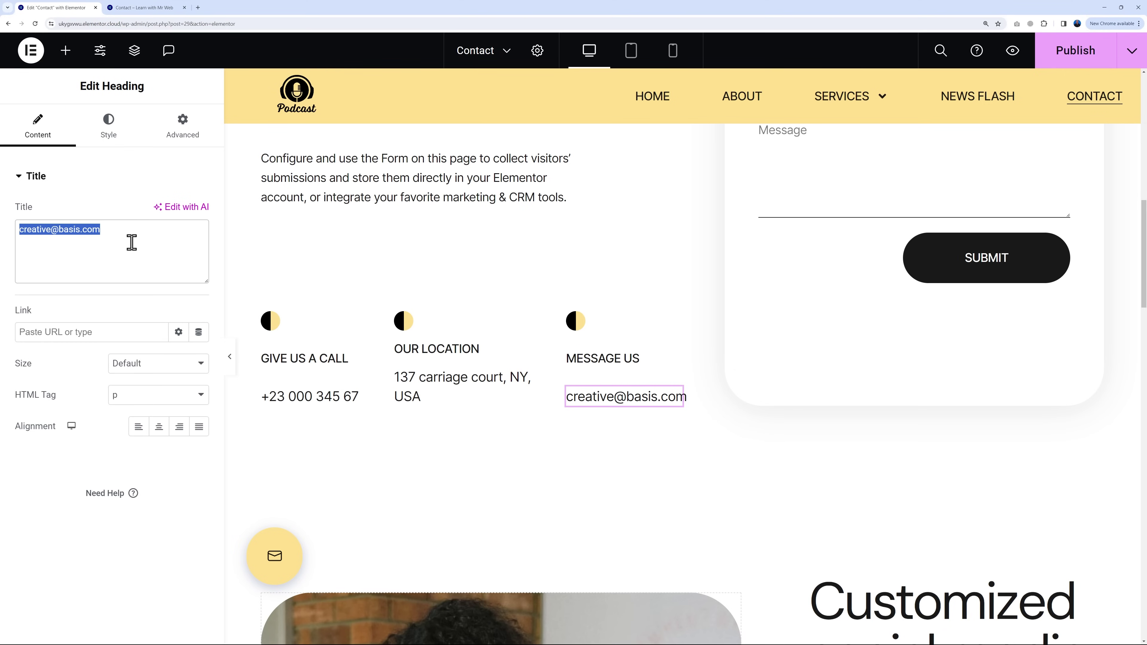
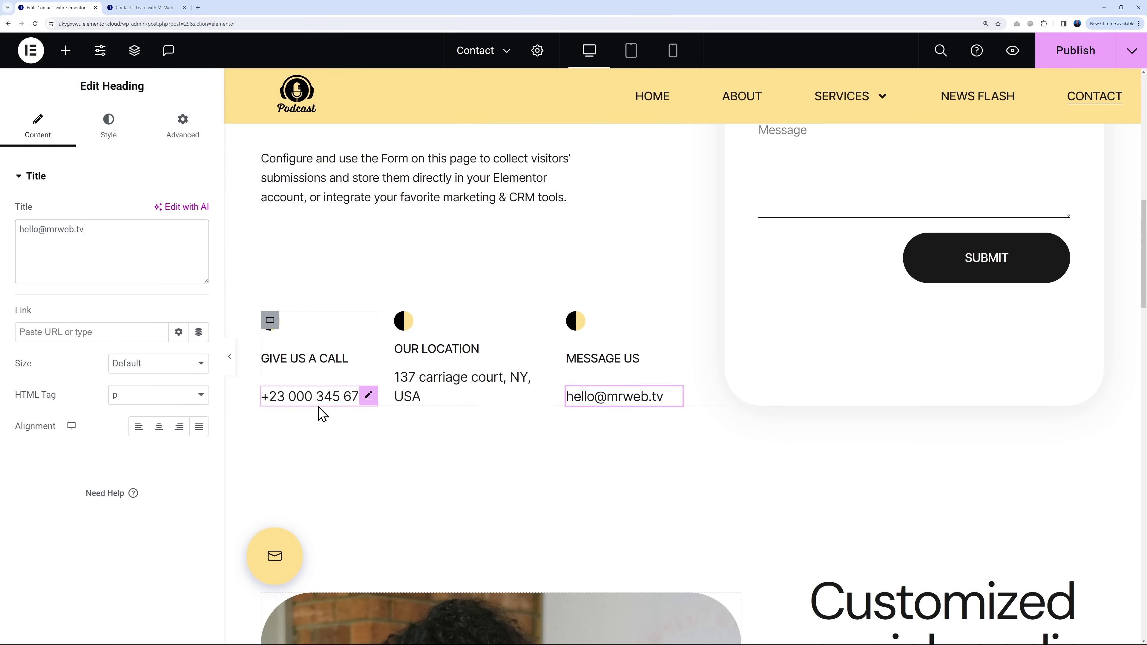
Step: Delete the 'Do you want to boost your business today?' and 'Customized social media strategy' sections
scroll(709, 479, "down", 8)
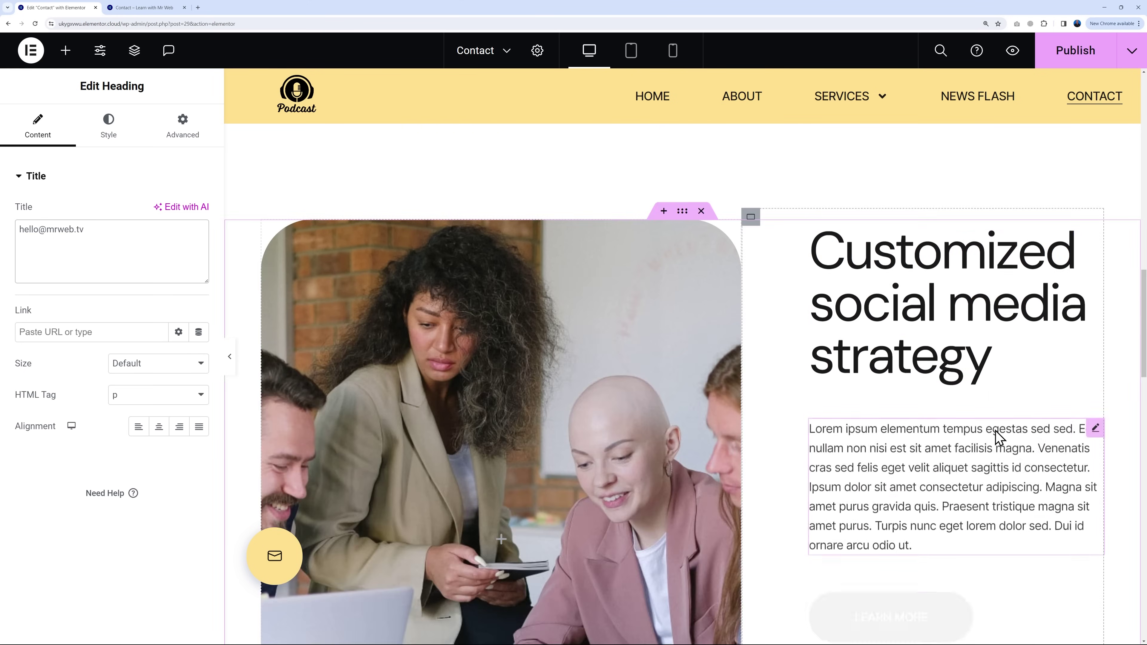
scroll(1000, 437, "down", 17)
scroll(993, 464, "down", 6)
scroll(989, 469, "up", 3)
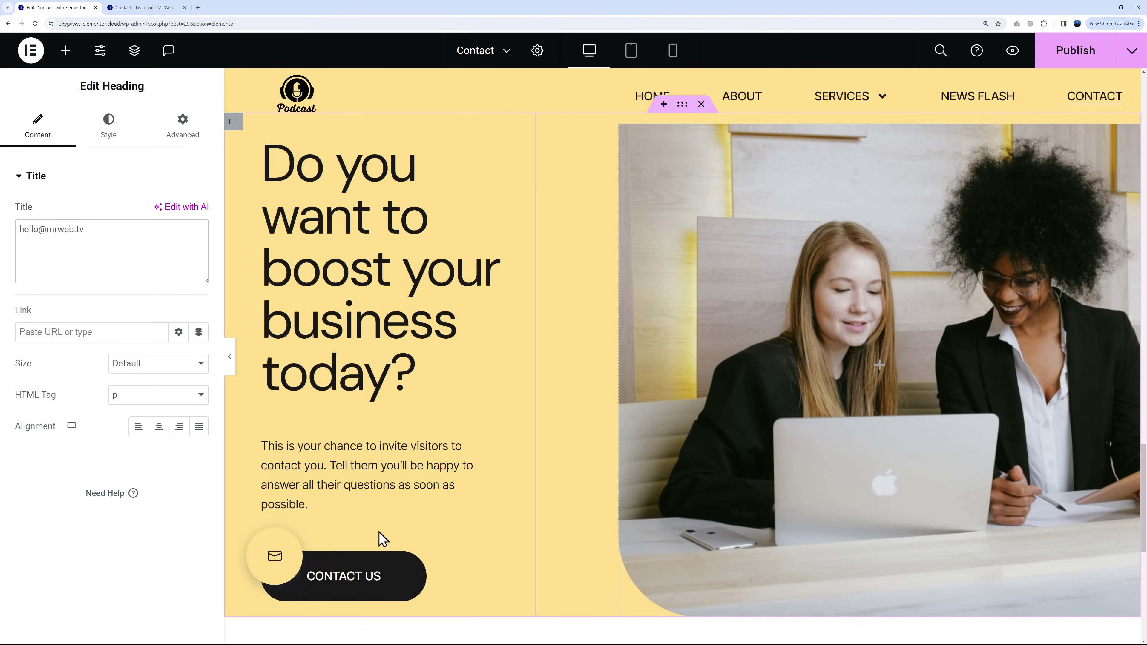
scroll(519, 561, "up", 5)
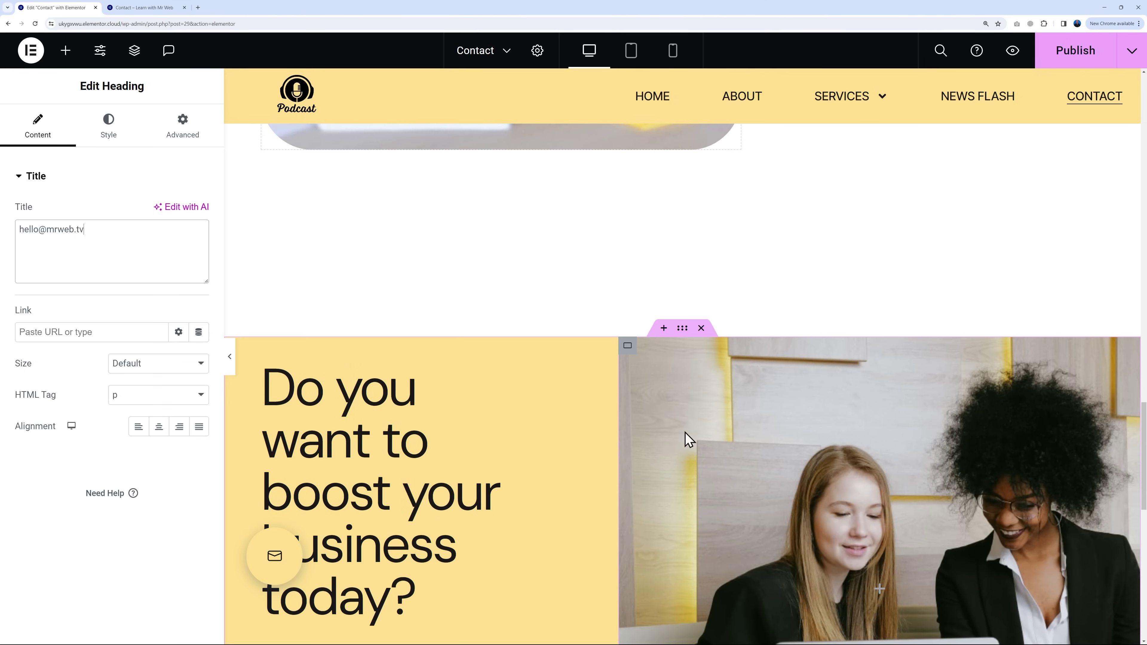
left_click(701, 329)
scroll(781, 494, "up", 12)
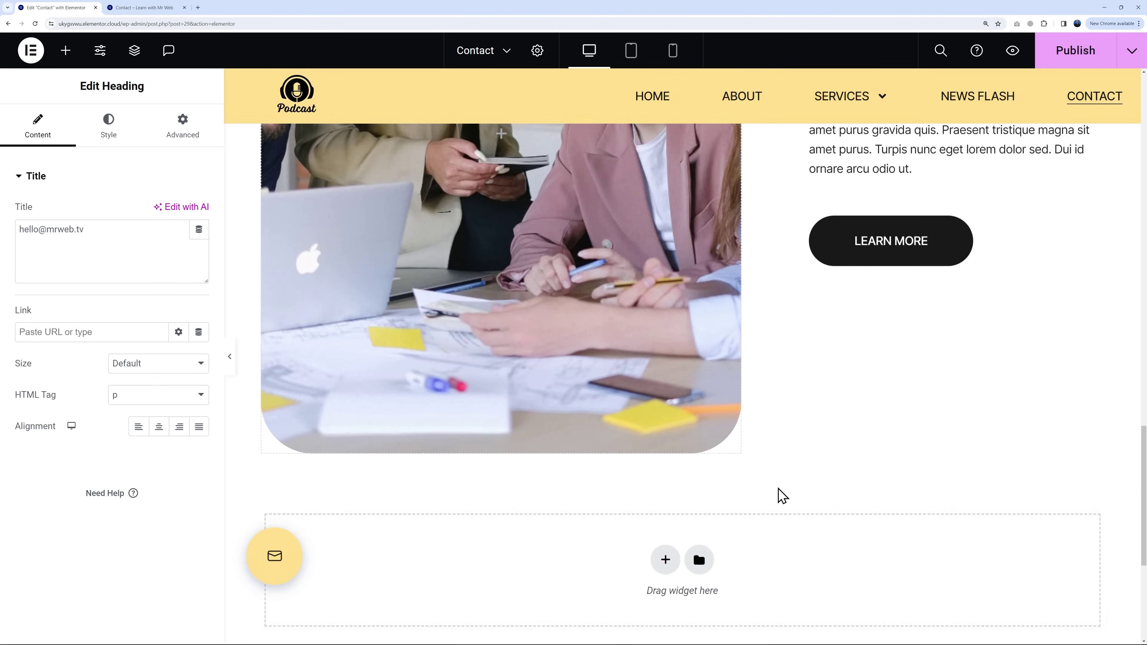
scroll(778, 489, "up", 4)
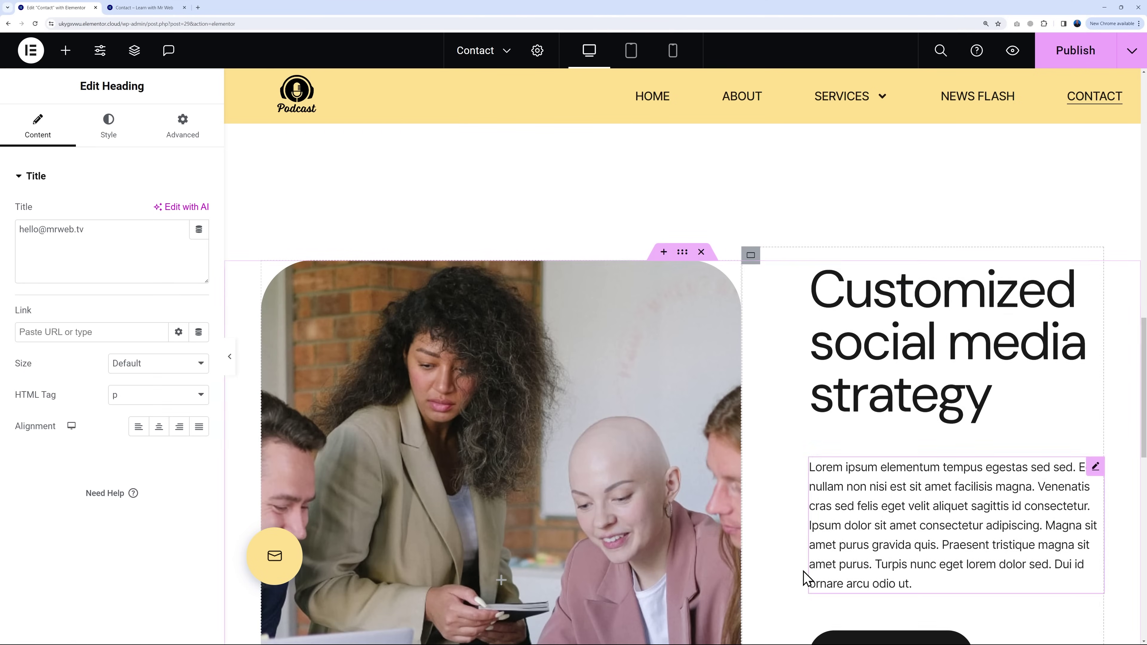
scroll(768, 470, "down", 3)
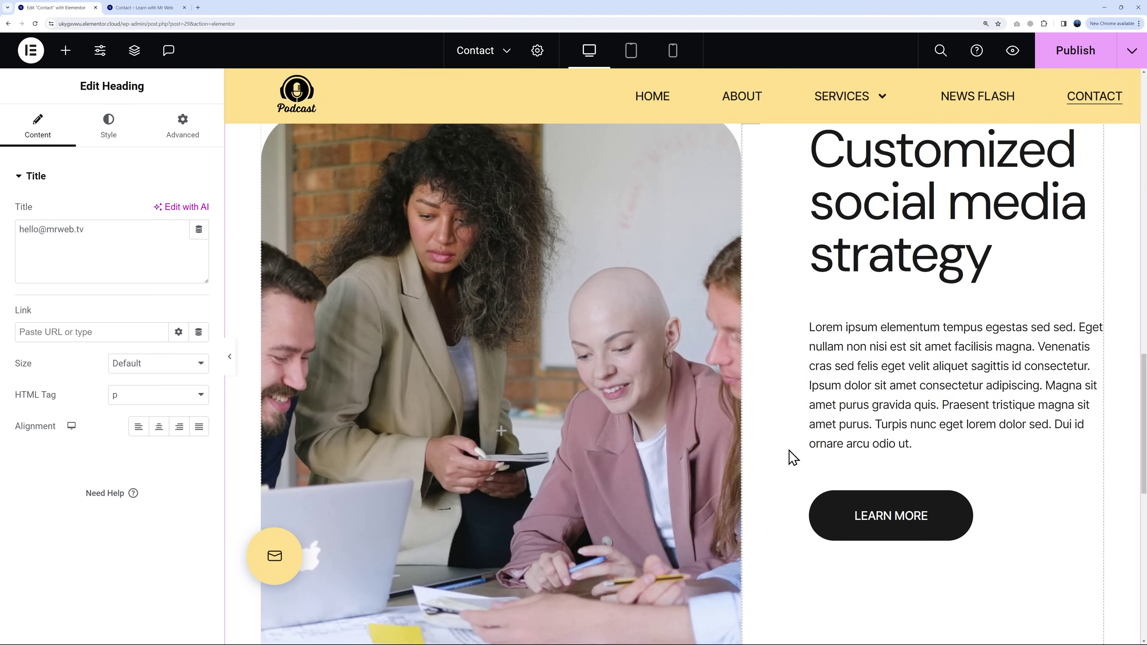
scroll(819, 438, "up", 4)
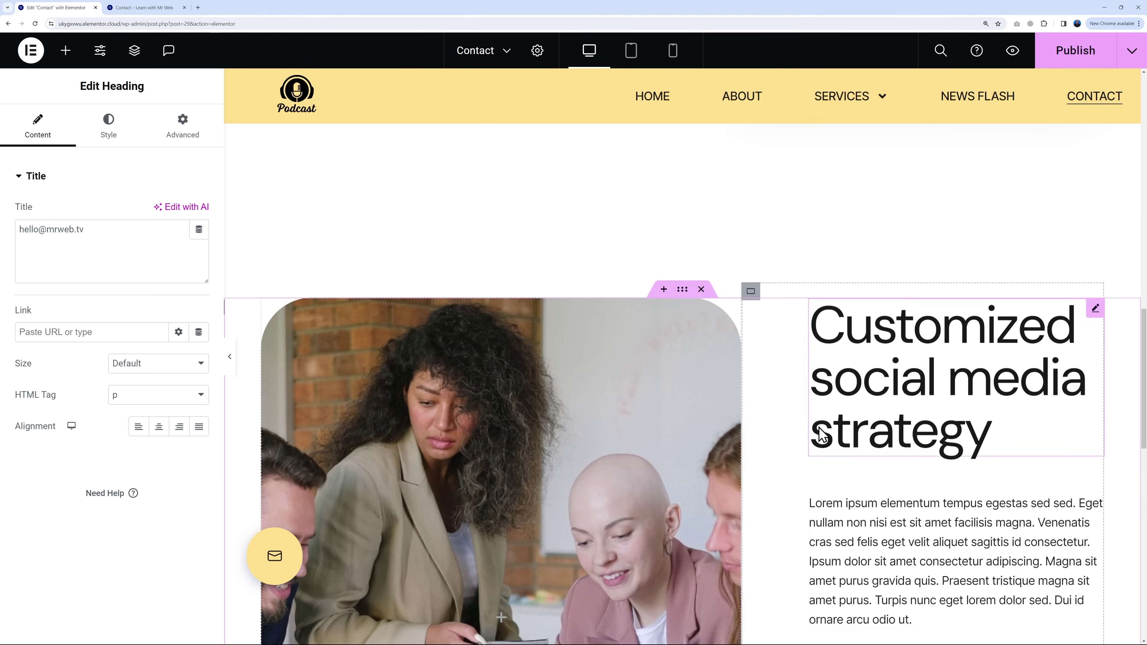
left_click(701, 290)
Step: Publish the updated Contact page
scroll(806, 450, "up", 7)
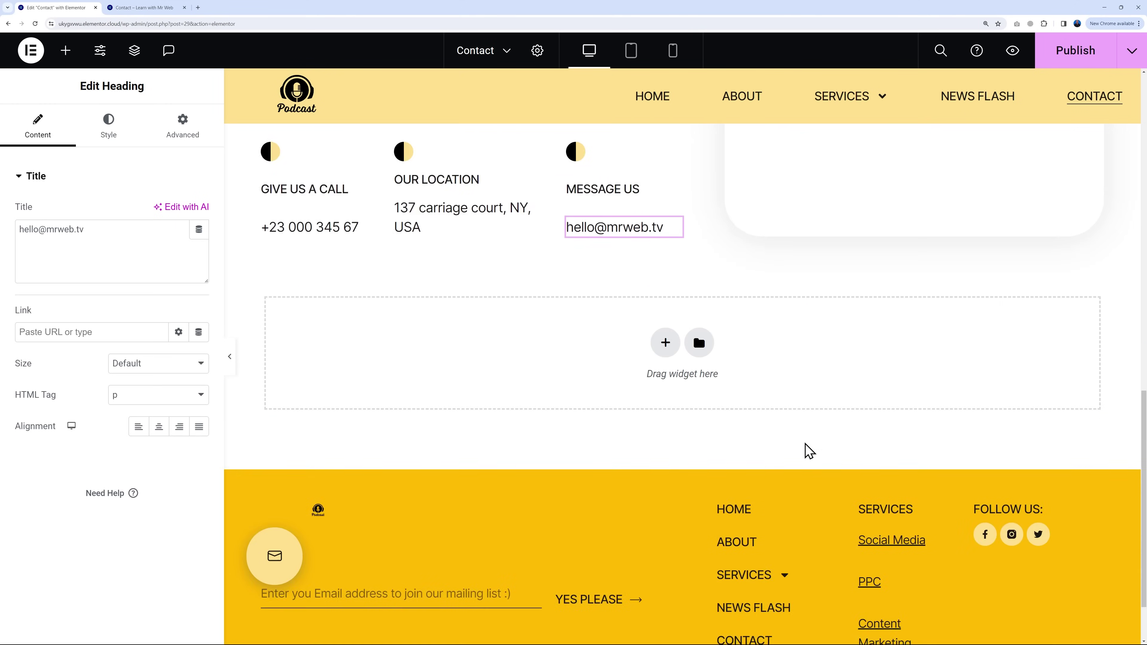
scroll(784, 481, "up", 5)
scroll(779, 481, "down", 2)
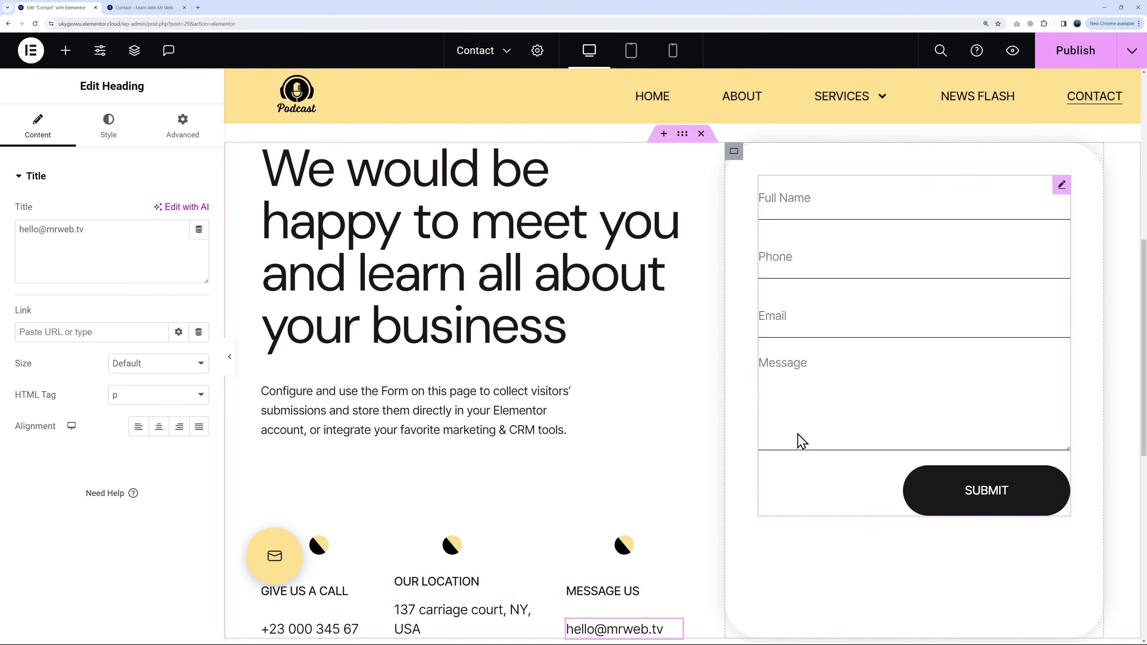
scroll(879, 464, "down", 3)
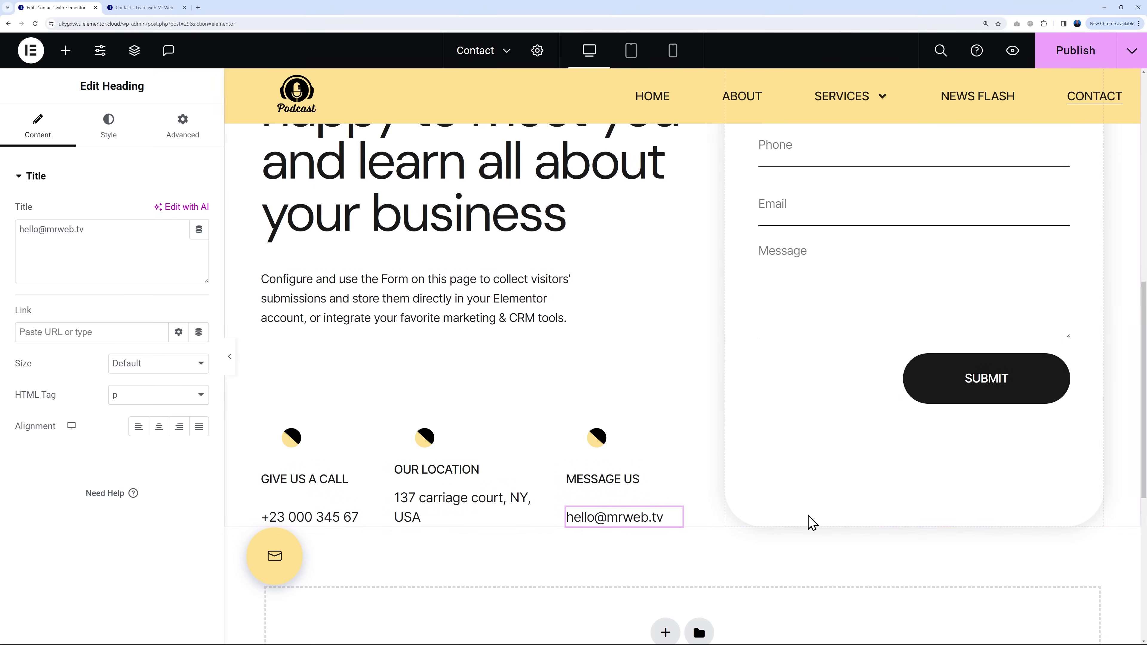
left_click(1069, 56)
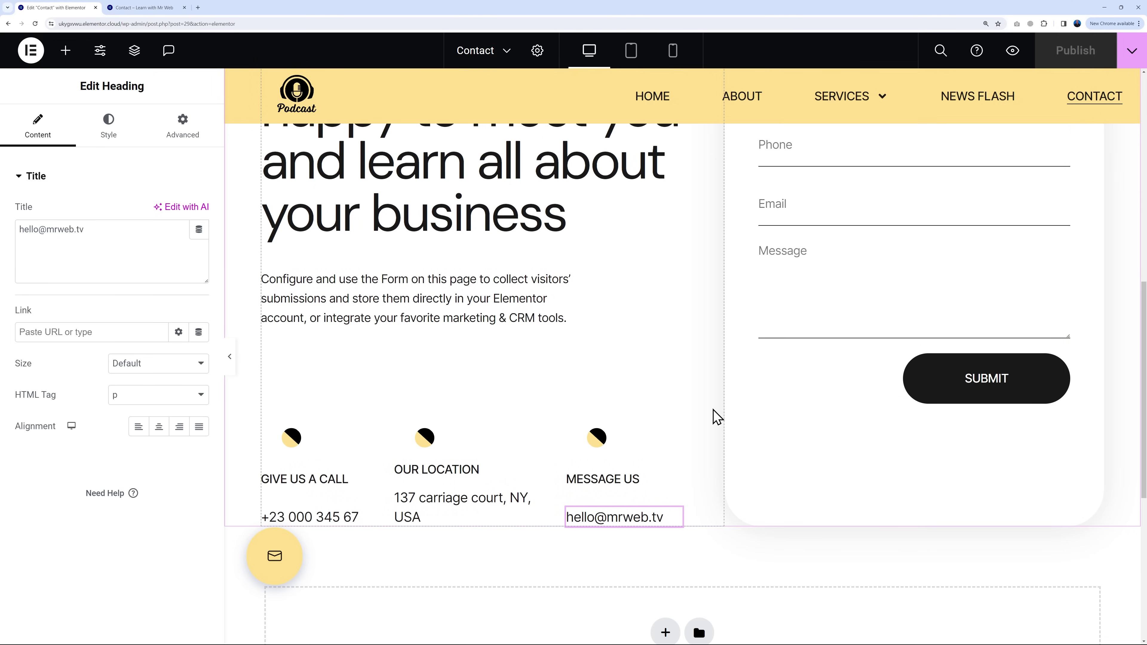
Step: Exit Elementor to the WordPress dashboard and go to the Pages list
left_click(32, 50)
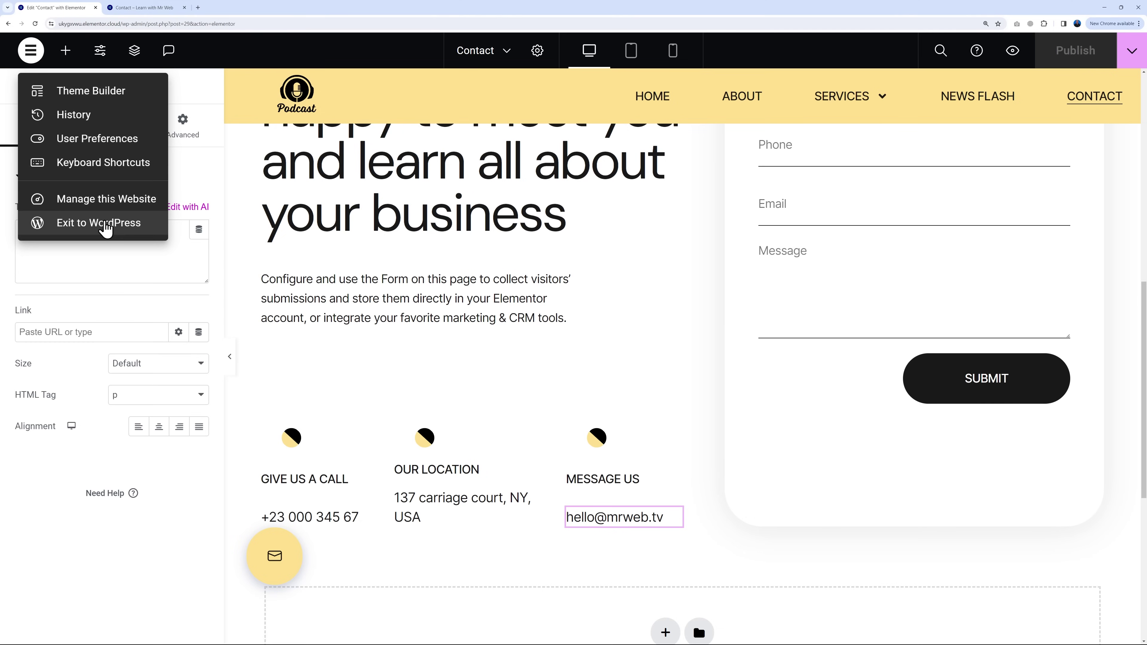
left_click(125, 223)
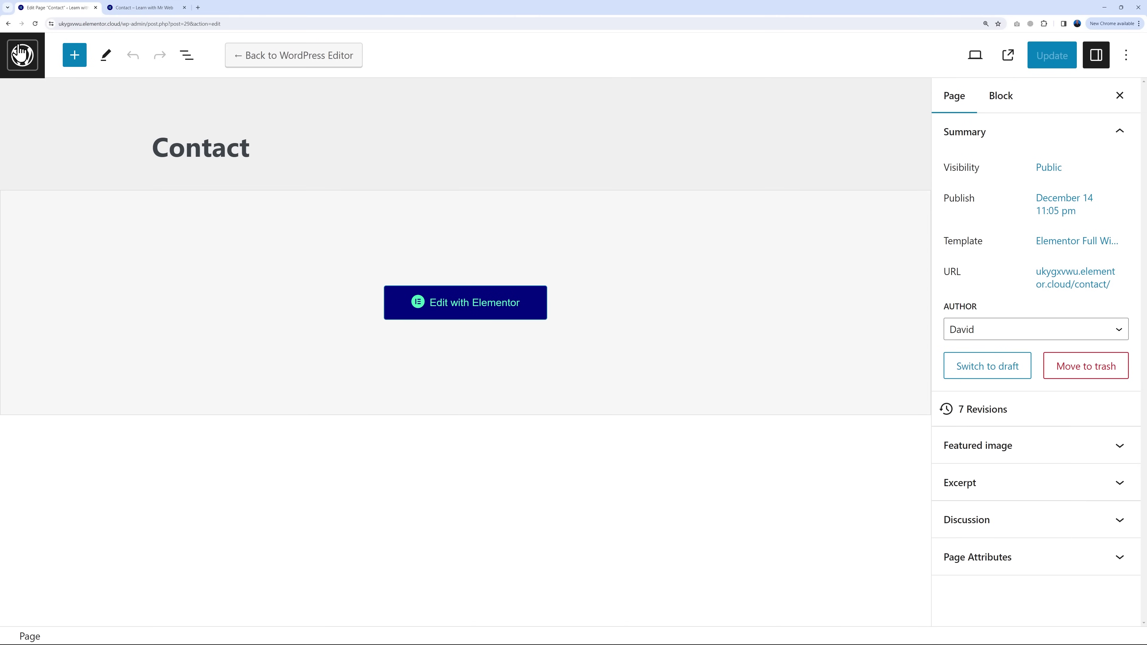
left_click(23, 62)
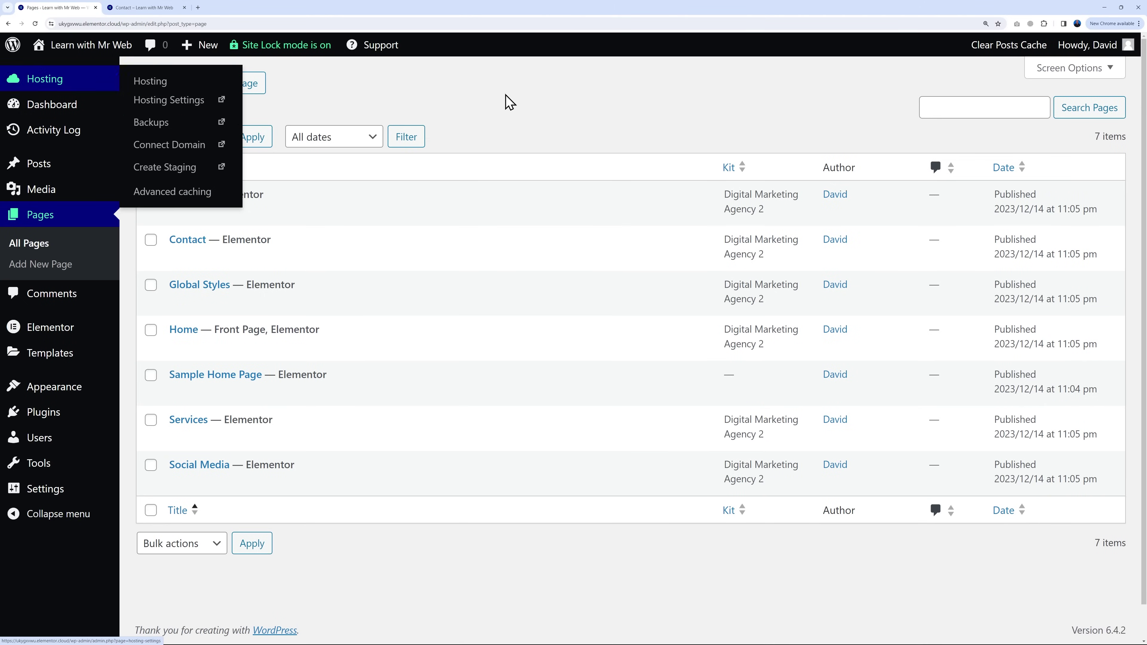
left_click(144, 7)
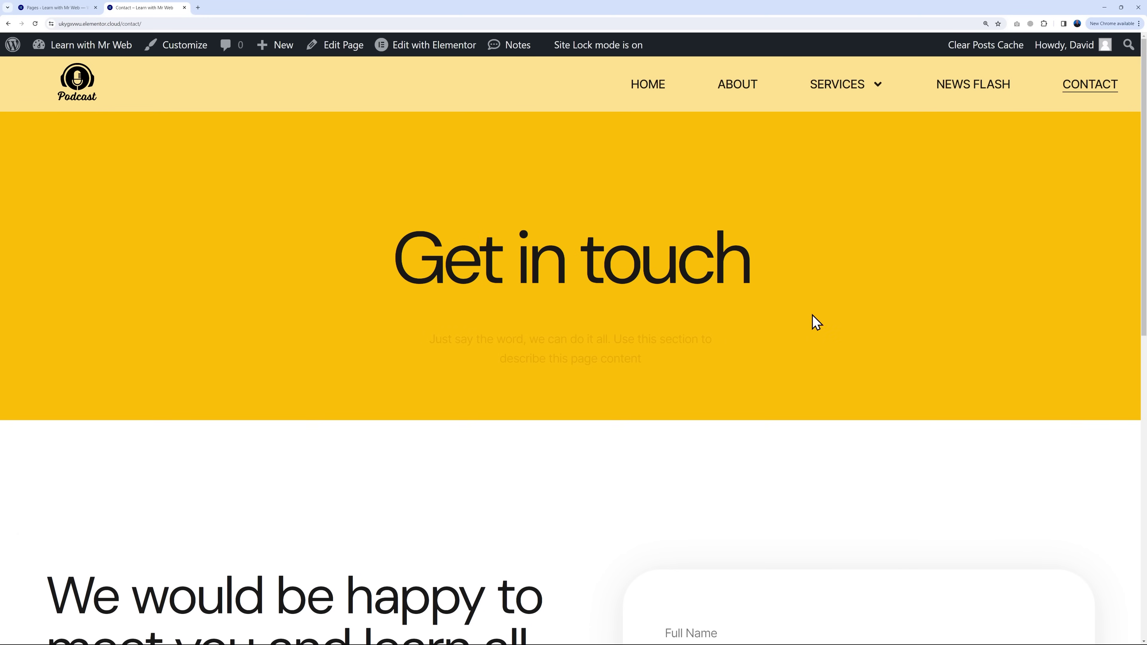
Step: Submit a test message with a sample phone, e-mail and 'Message here' on the live Contact form
scroll(951, 305, "down", 2)
scroll(949, 305, "down", 8)
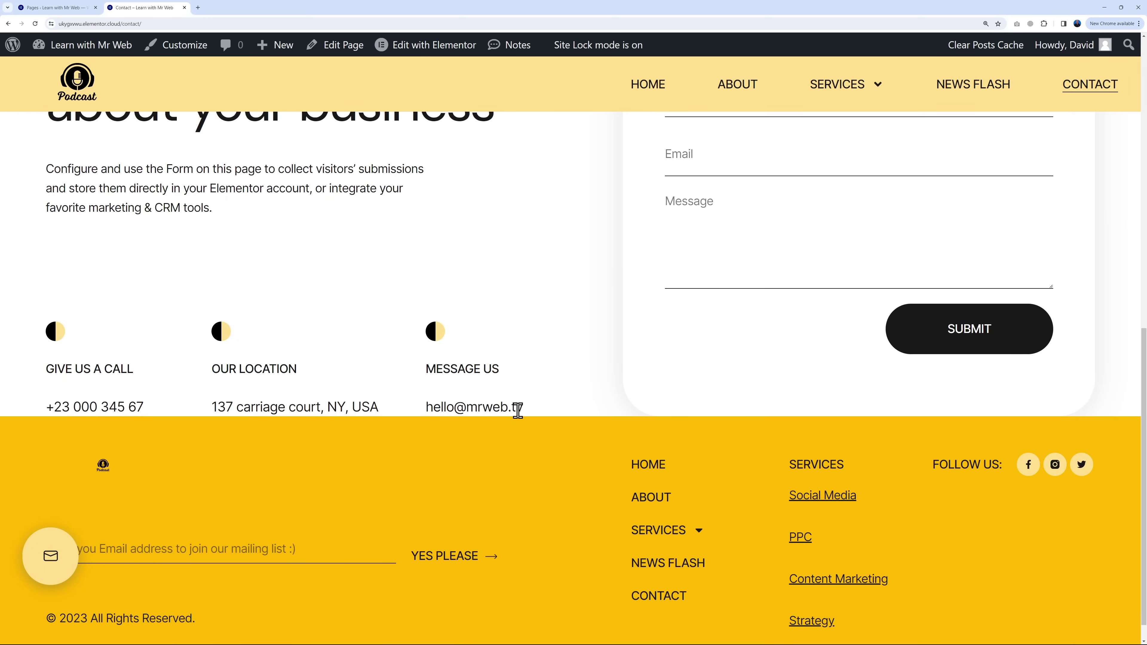
scroll(639, 412, "up", 3)
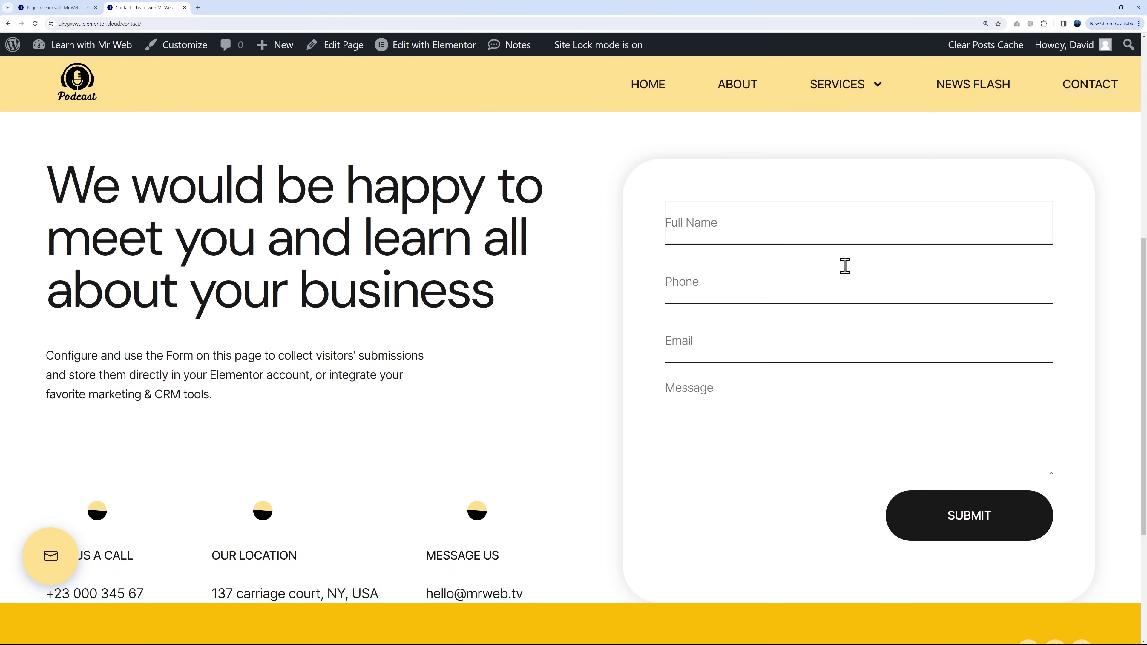
left_click(845, 265)
type("01-234-5678")
key("Tab")
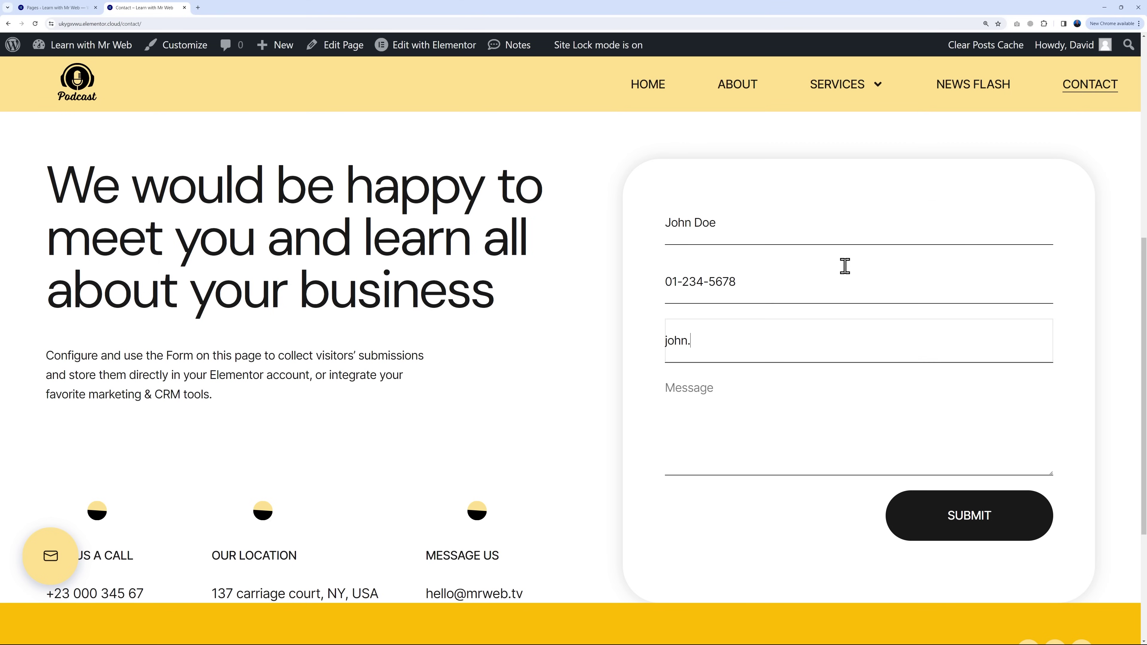
key("Tab")
type("Message here")
left_click(977, 520)
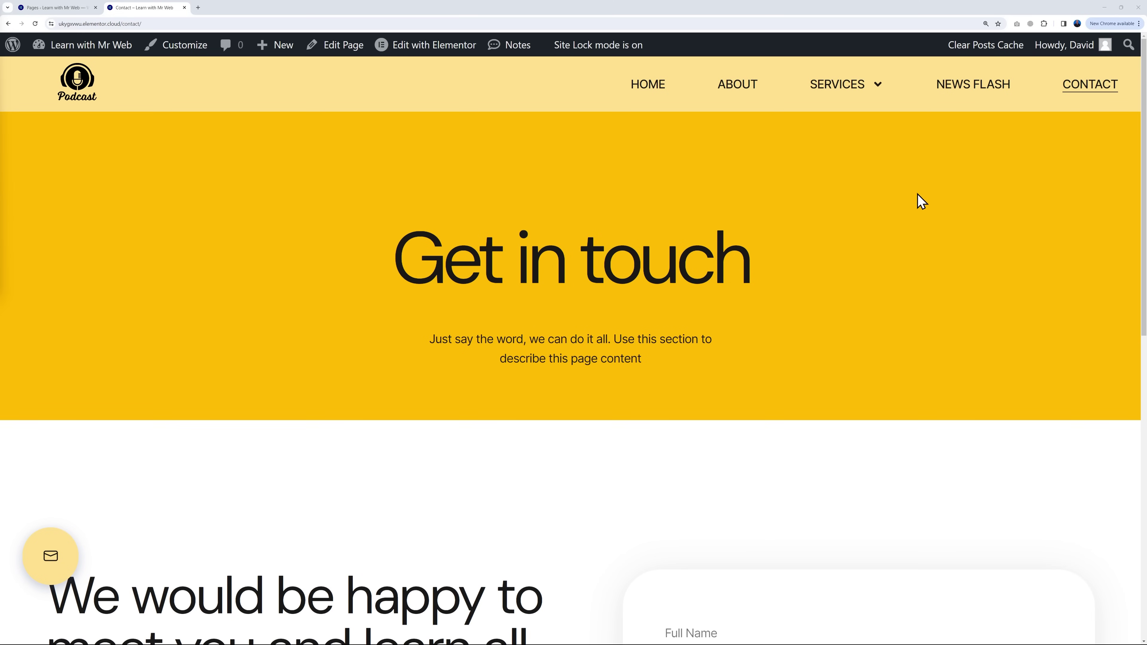
scroll(1057, 358, "down", 10)
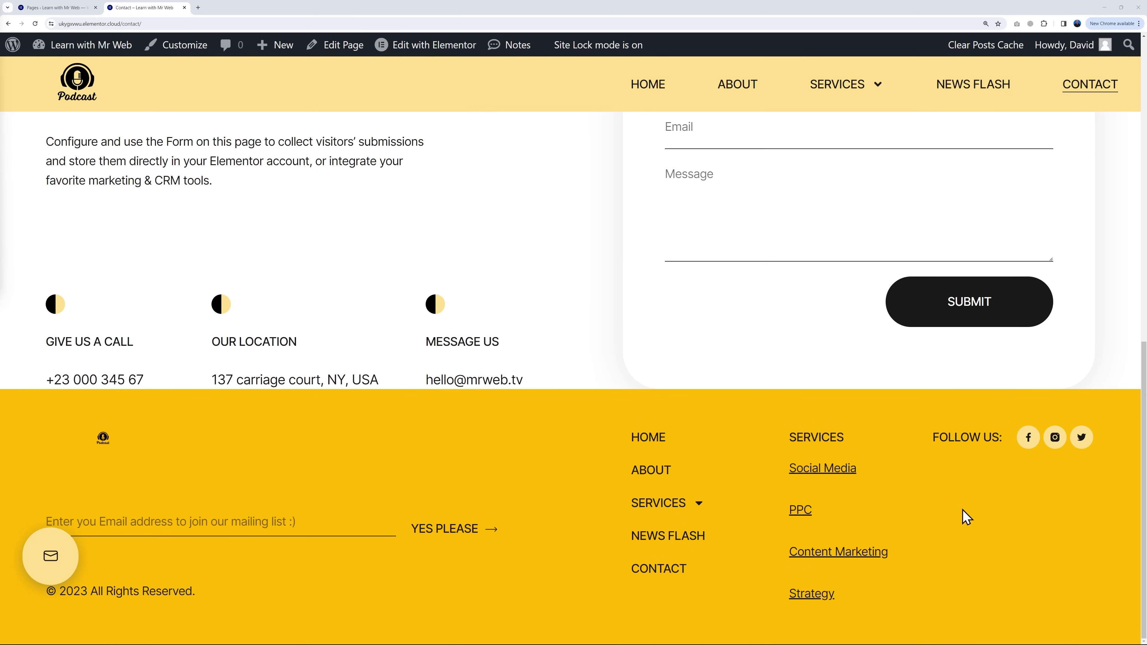
Step: Rename the News Flash menu item's navigation label to Podcasts
left_click(78, 9)
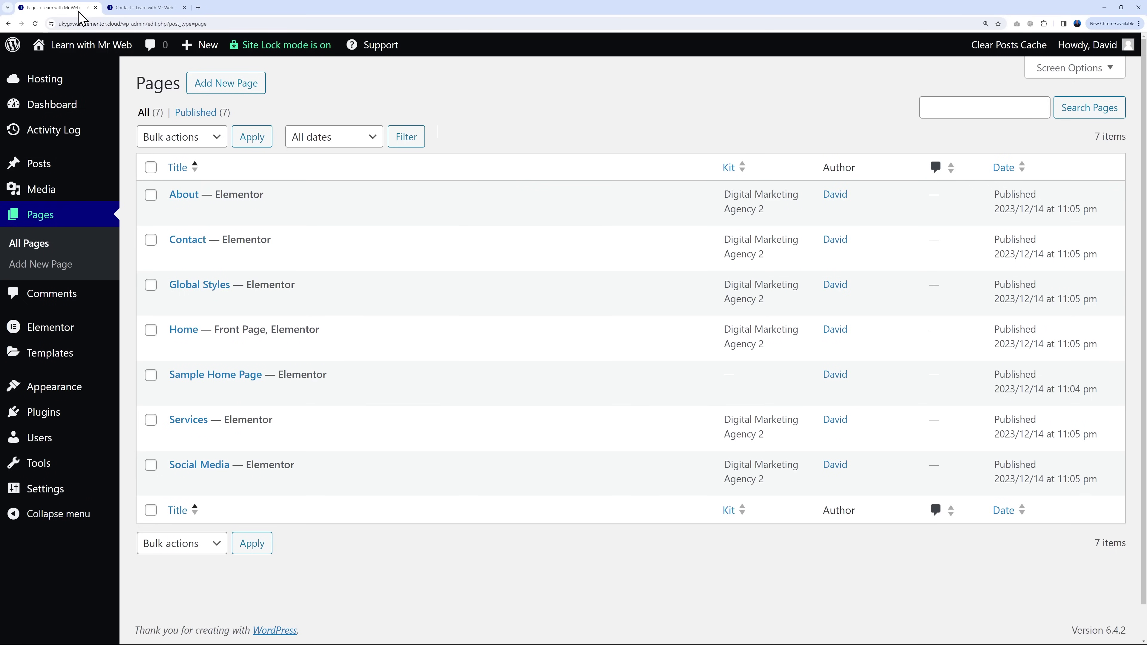
mouse_move(84, 386)
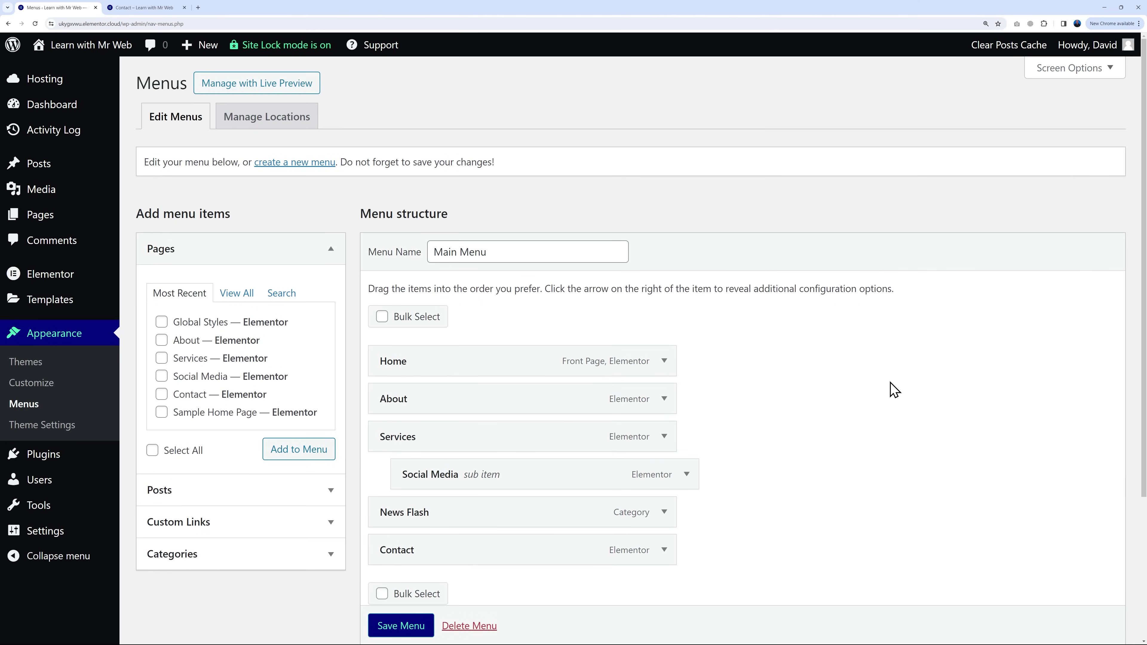
scroll(885, 389, "down", 1)
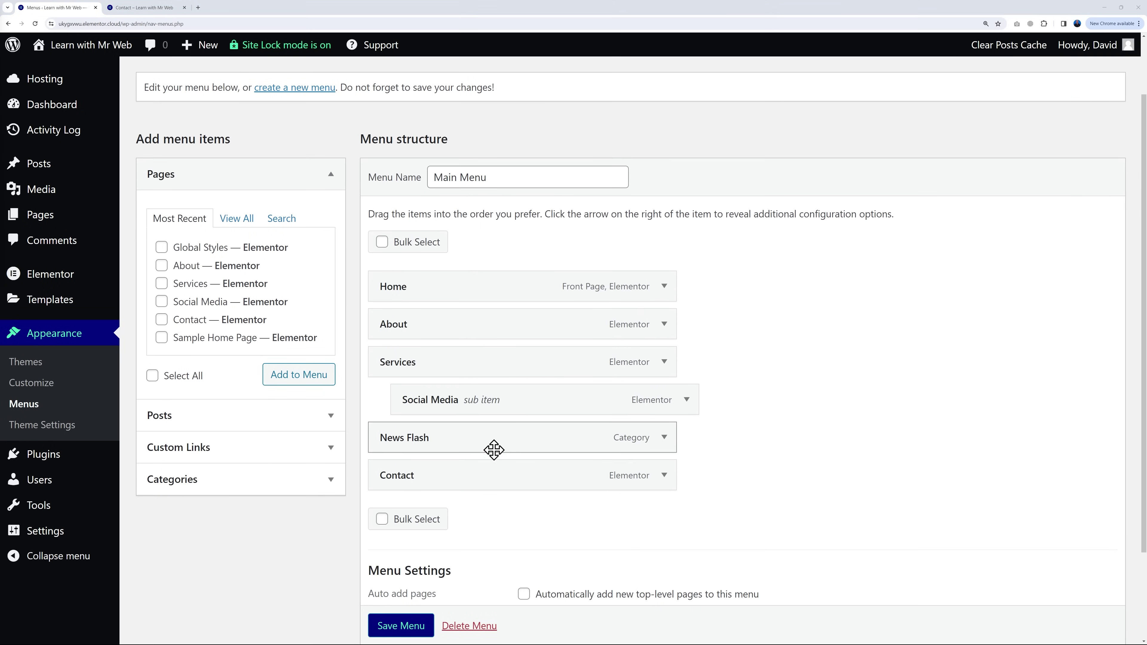
left_click(664, 438)
left_click(527, 494)
key("ctrl+shift+Left")
key("ctrl+shift+Left")
type("Podcasts")
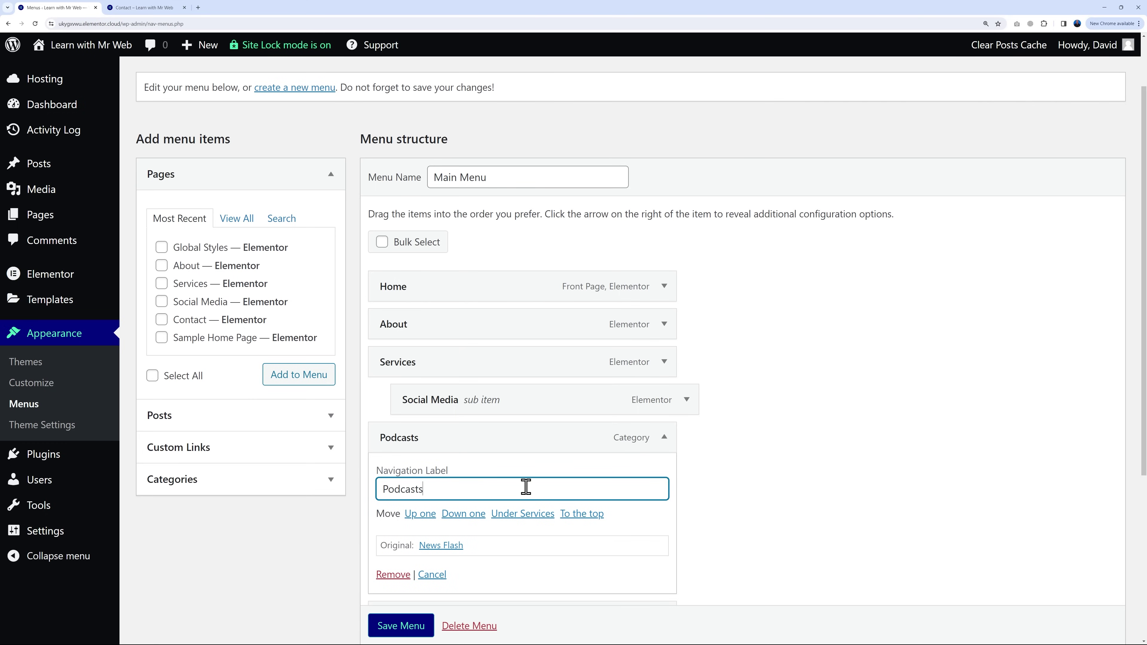
left_click(741, 454)
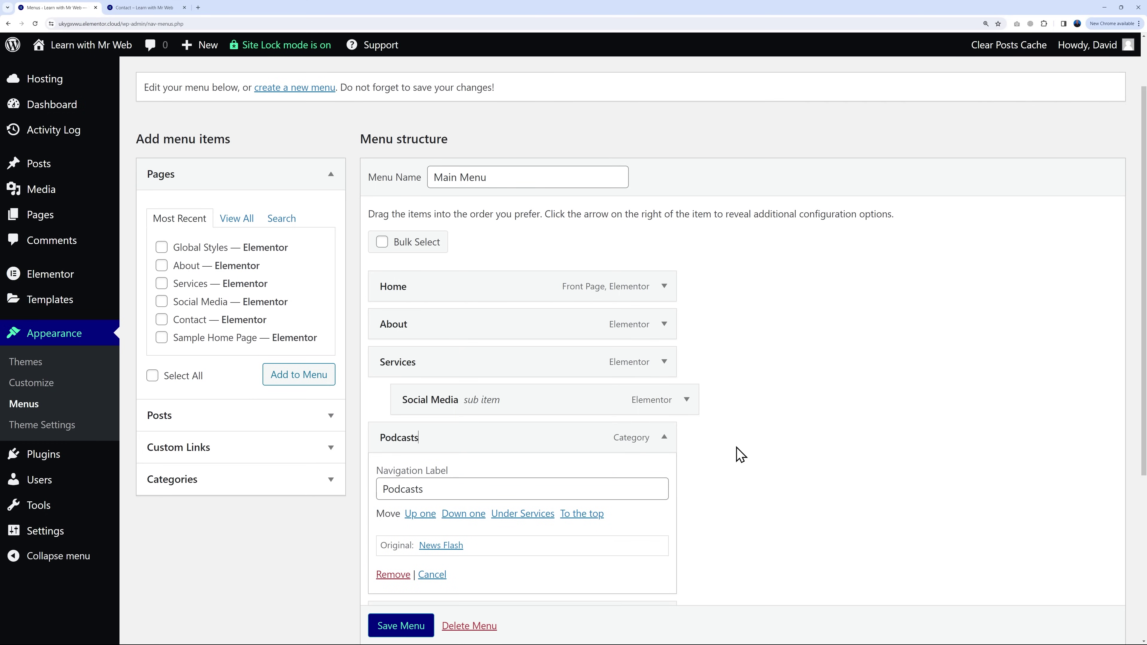
left_click(664, 438)
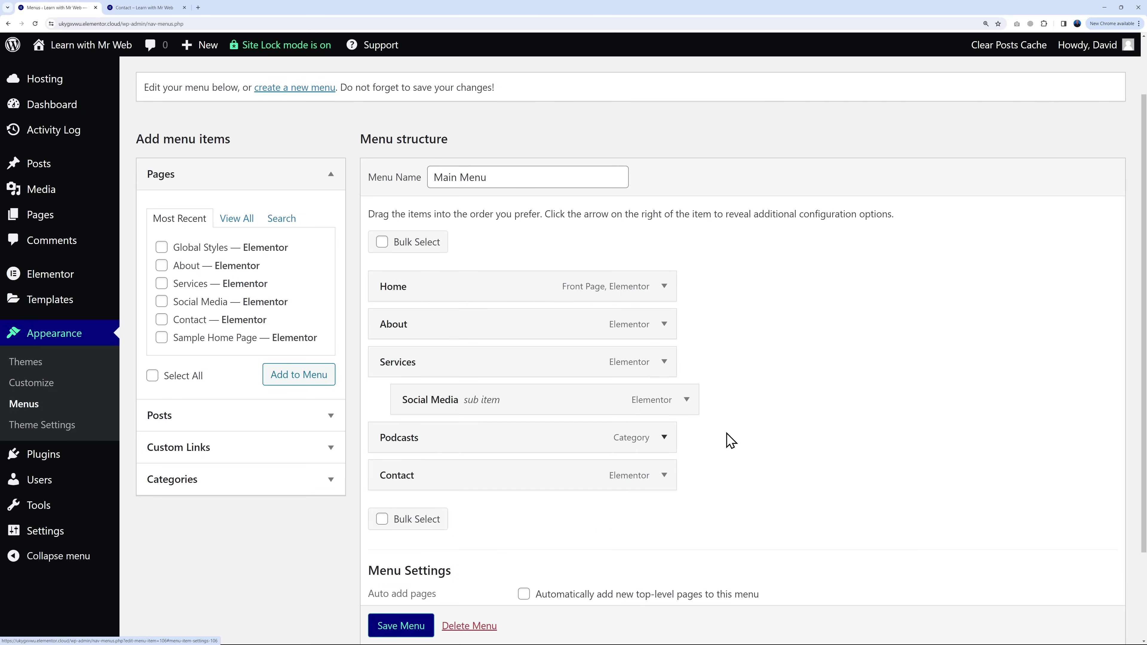
Step: Bulk-remove Services and Social Media from the Main Menu, save, and reload Contact
scroll(810, 422, "down", 2)
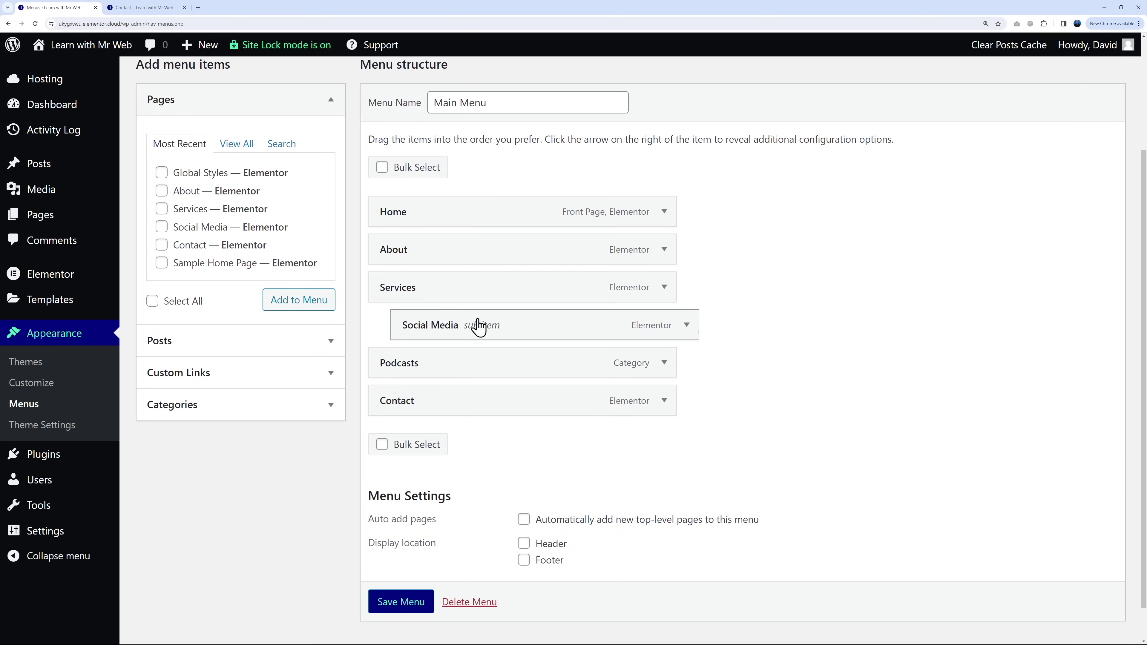
left_click(383, 444)
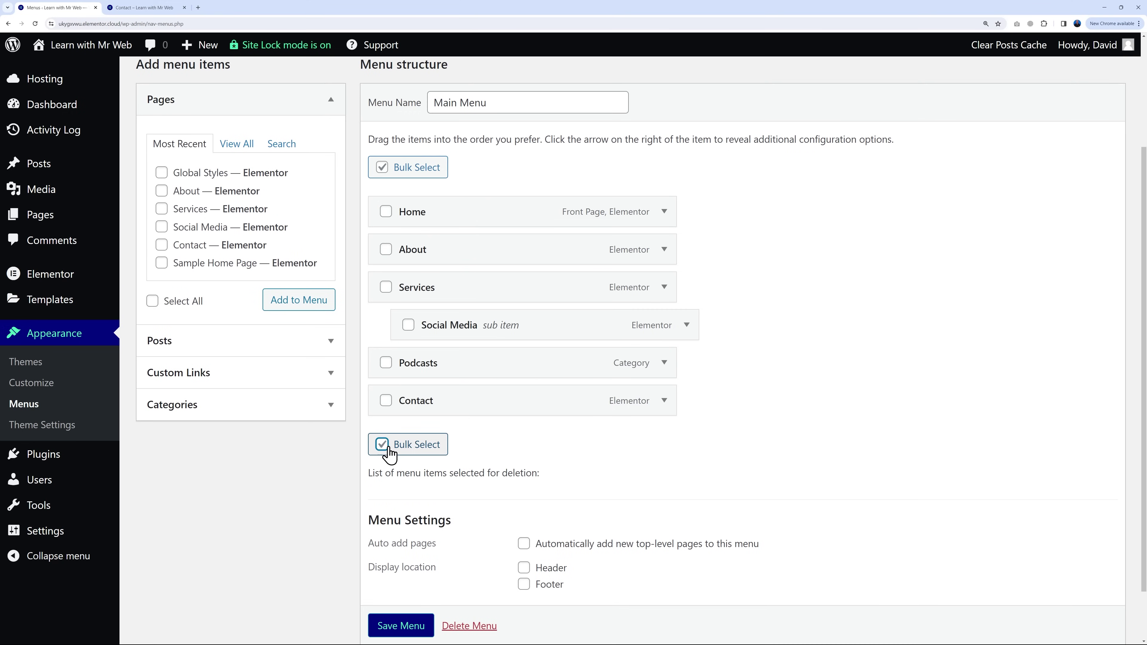
left_click(386, 287)
left_click(409, 325)
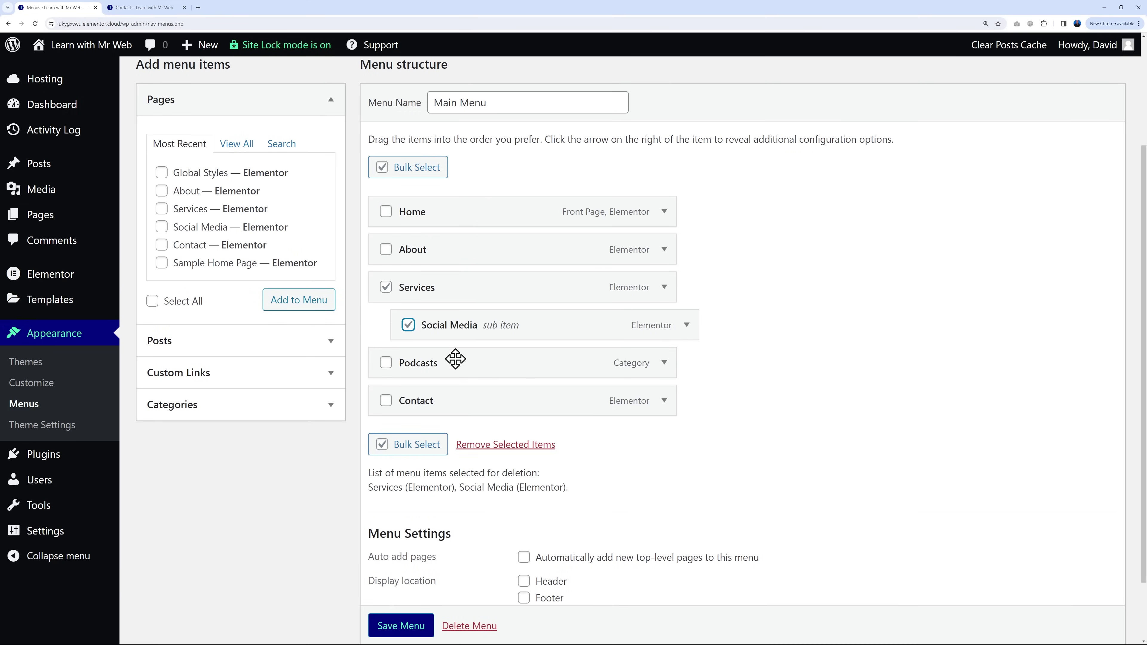
left_click(537, 446)
left_click(415, 573)
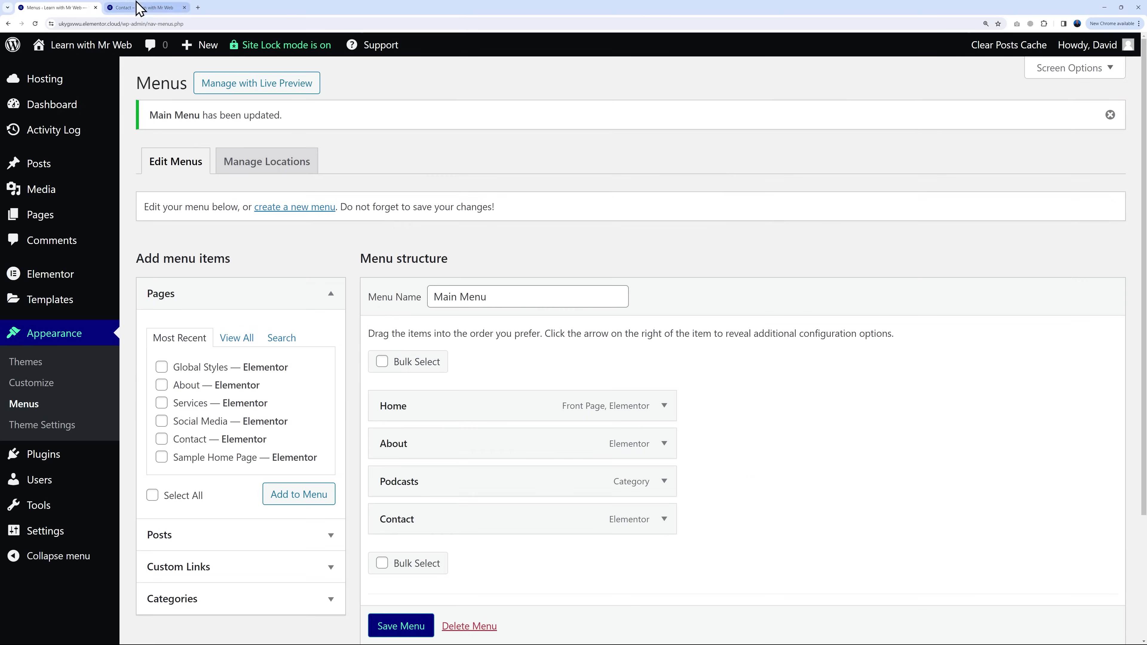
left_click(143, 8)
left_click(35, 24)
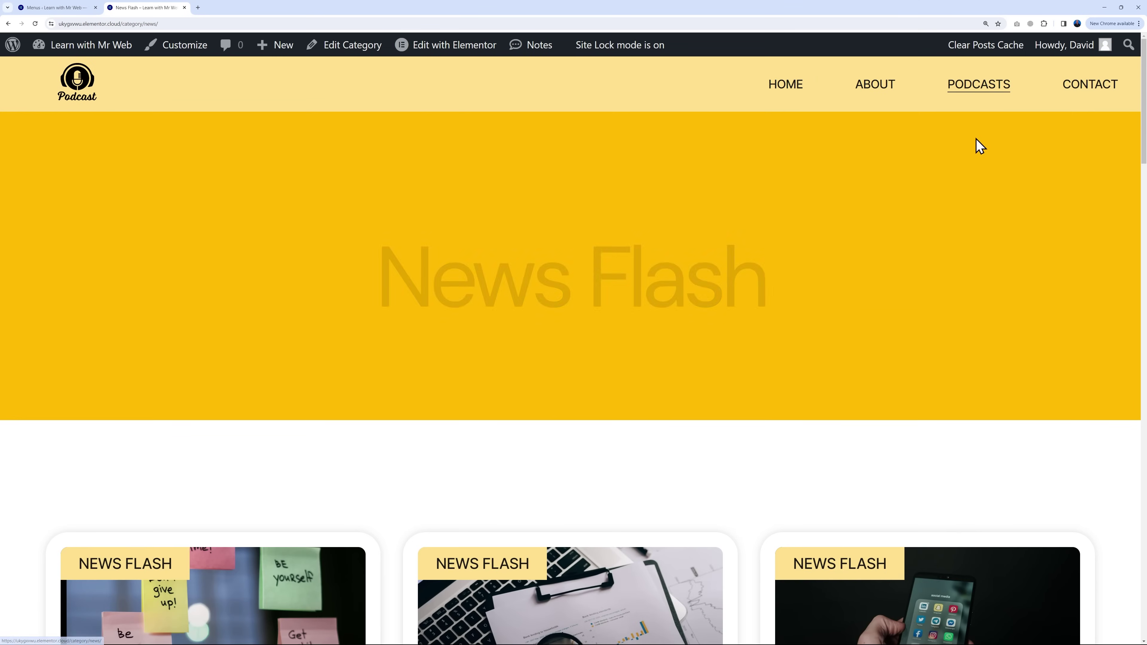
Step: Open the home page from the header menu and scroll down to its footer
scroll(966, 176, "down", 8)
scroll(1064, 293, "up", 10)
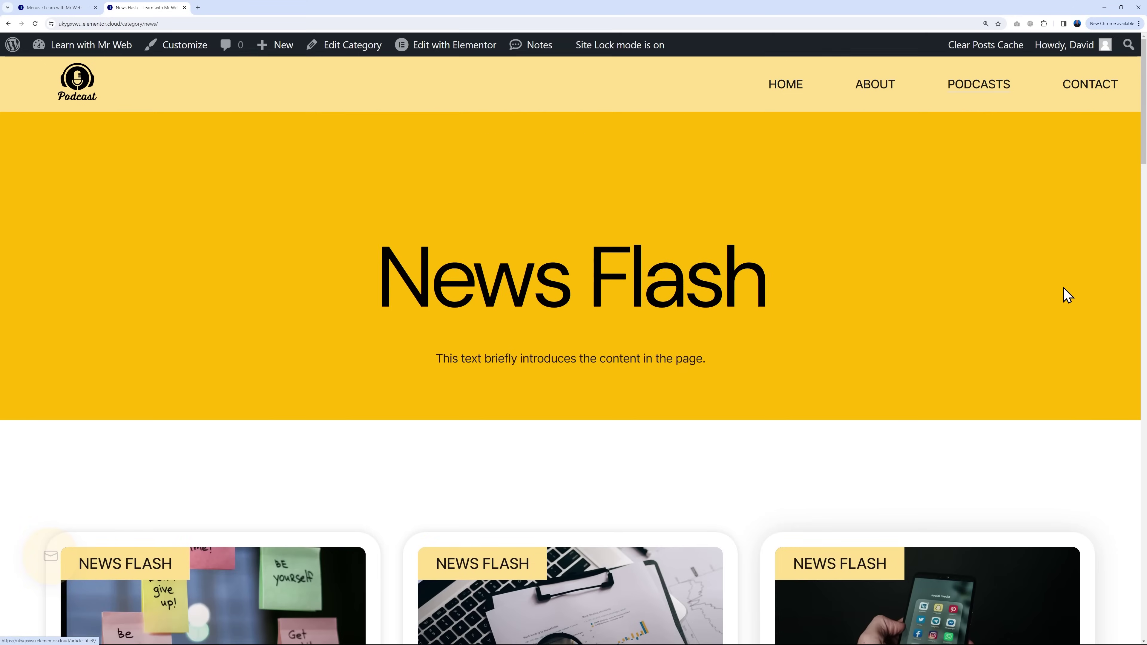
left_click(775, 85)
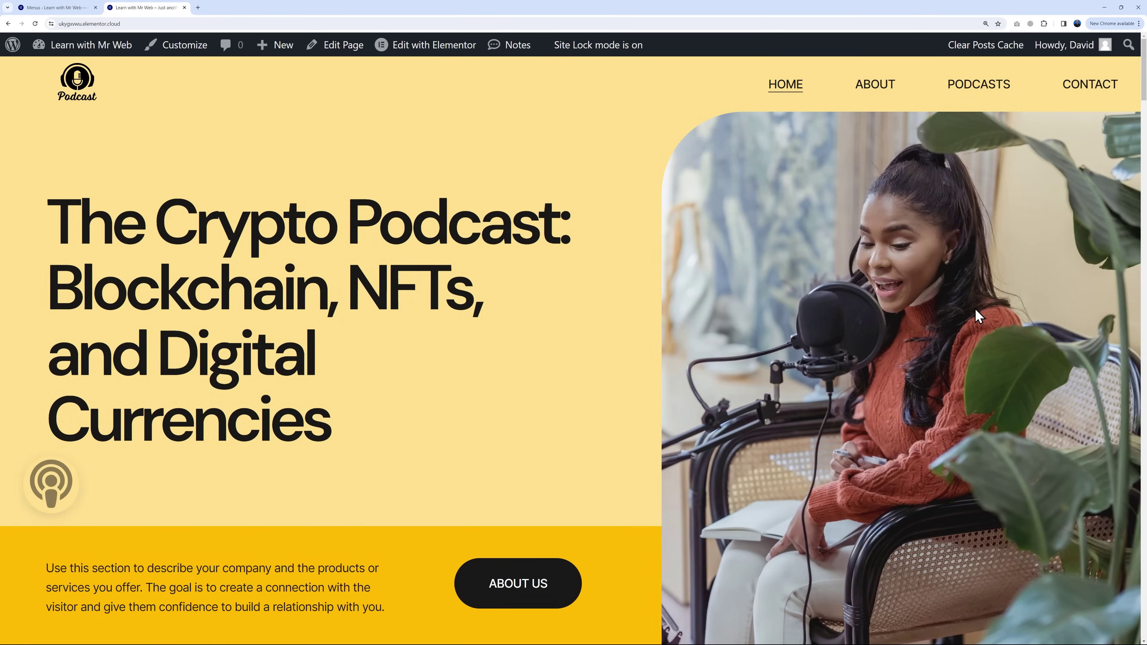
scroll(768, 312, "down", 20)
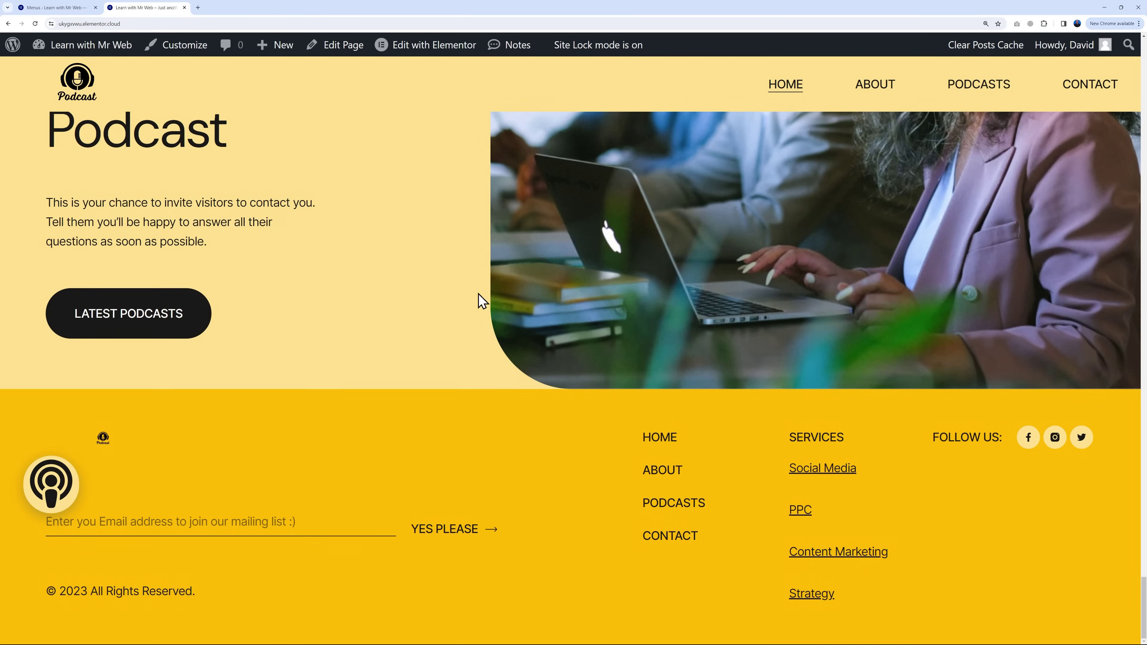
Step: Go to Templates > Theme Builder and open the Footer template in Elementor
left_click(63, 8)
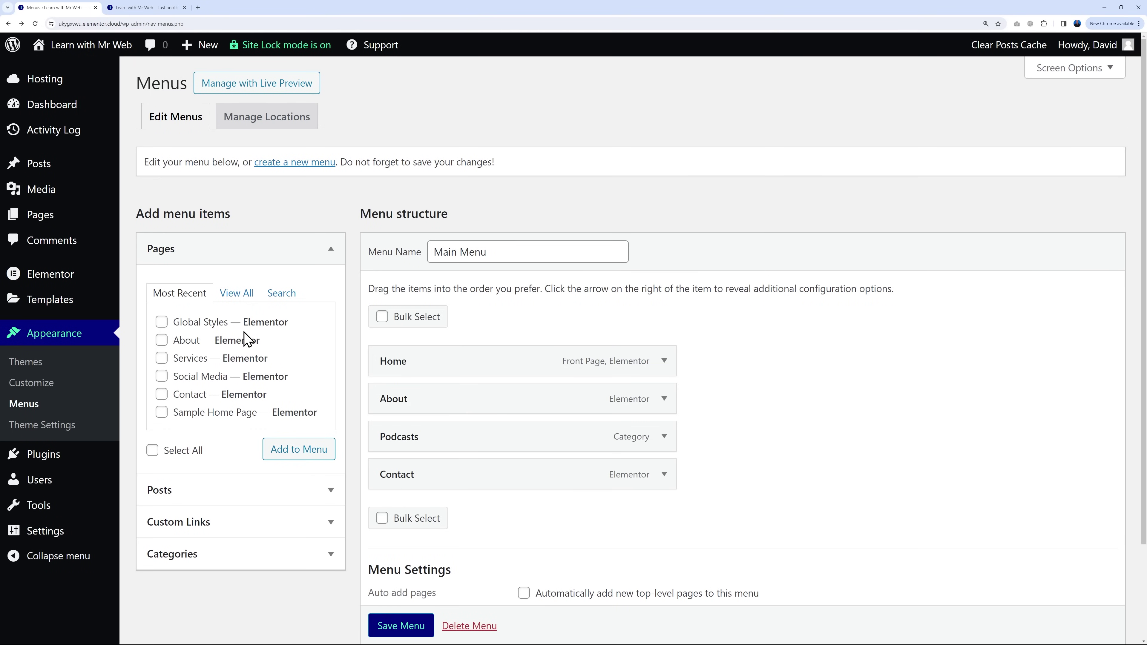
mouse_move(120, 301)
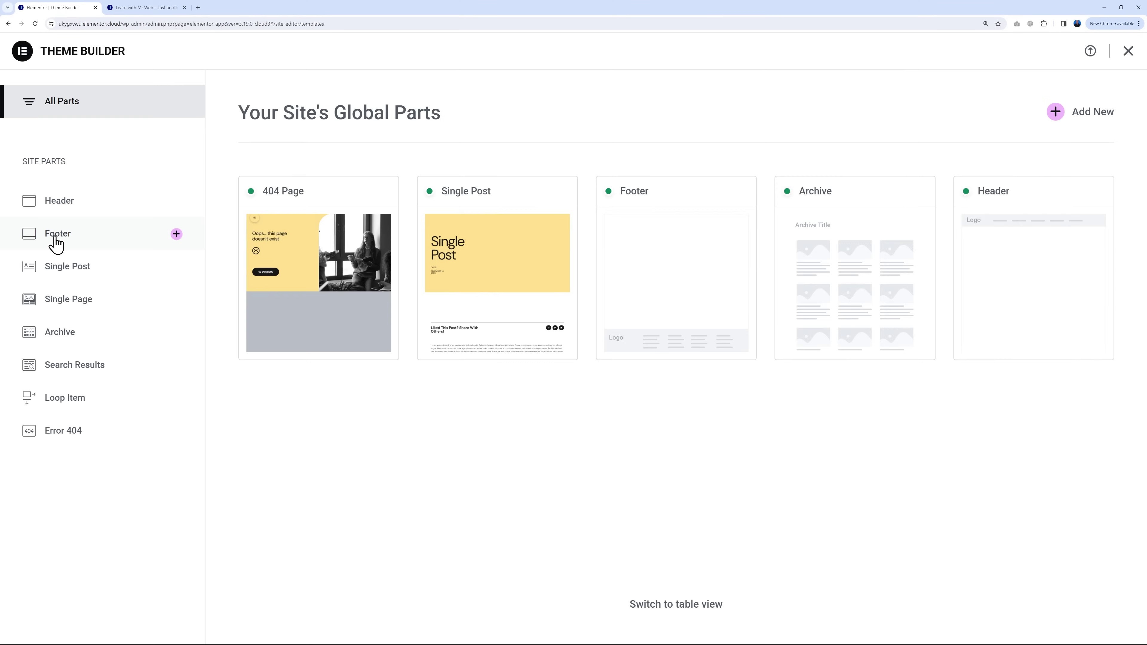
left_click(56, 234)
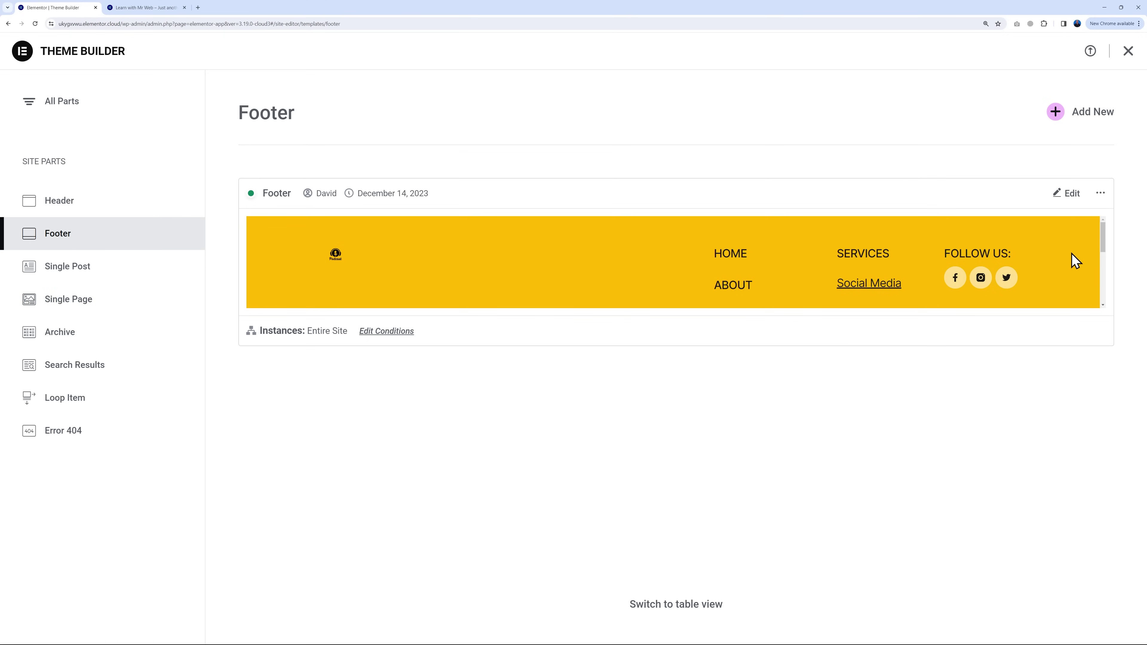
scroll(1071, 255, "down", 4)
scroll(1065, 259, "up", 4)
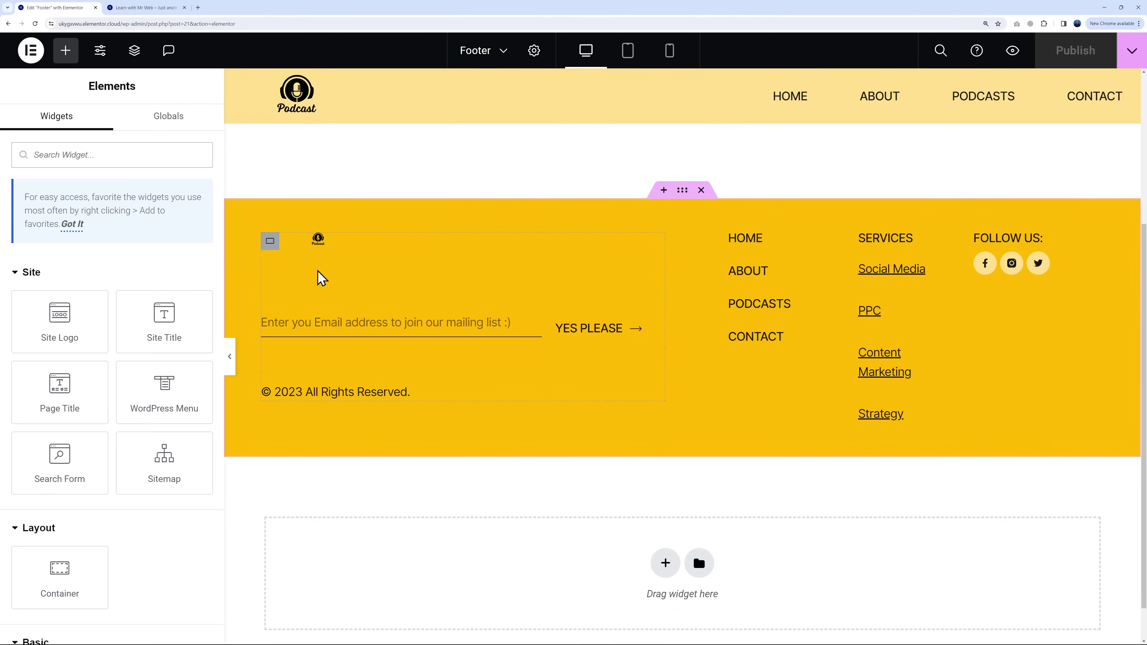
Step: Enlarge the footer Site Logo to 93 px tall, then select the footer menu and SERVICES heading
left_click(656, 242)
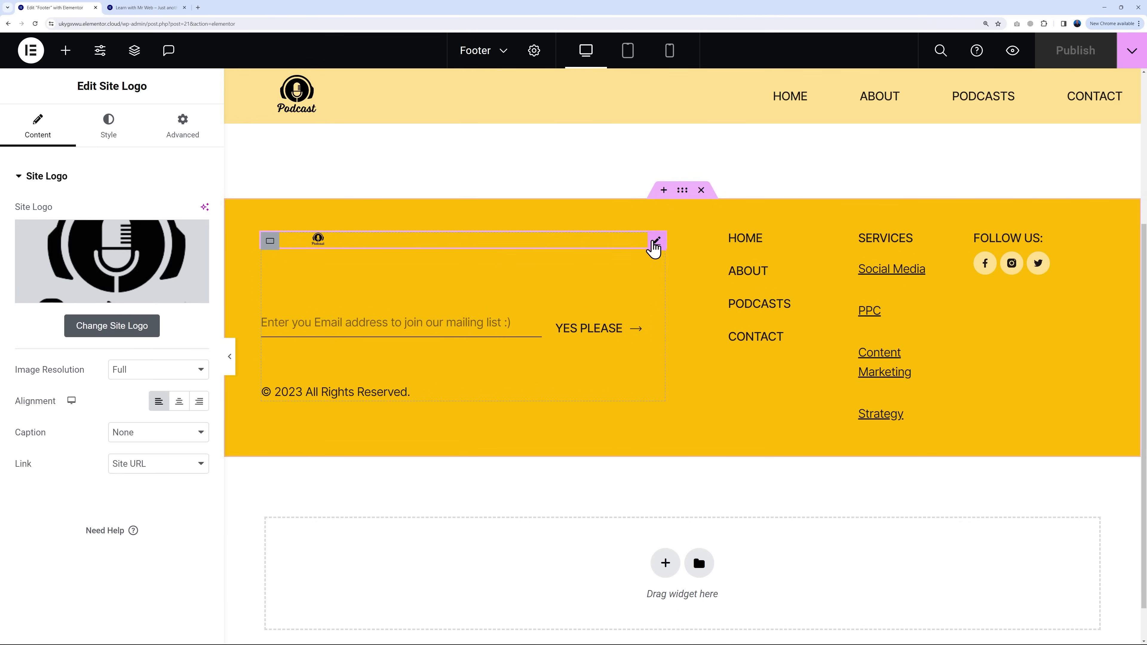
left_click(116, 138)
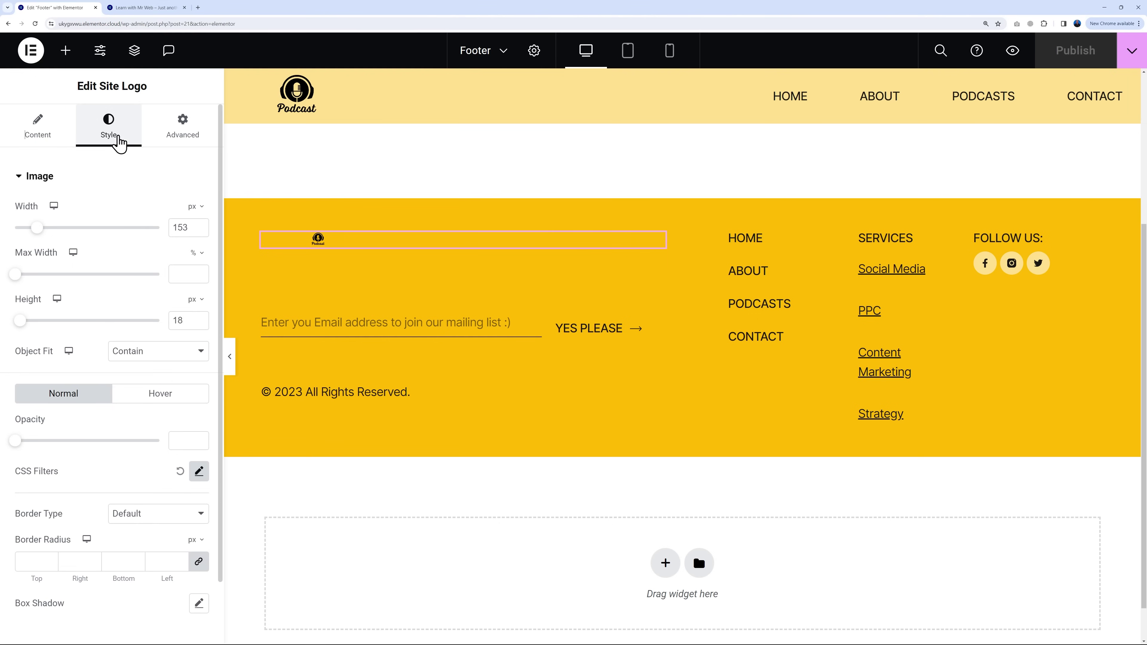
left_click_drag(22, 324, 44, 325)
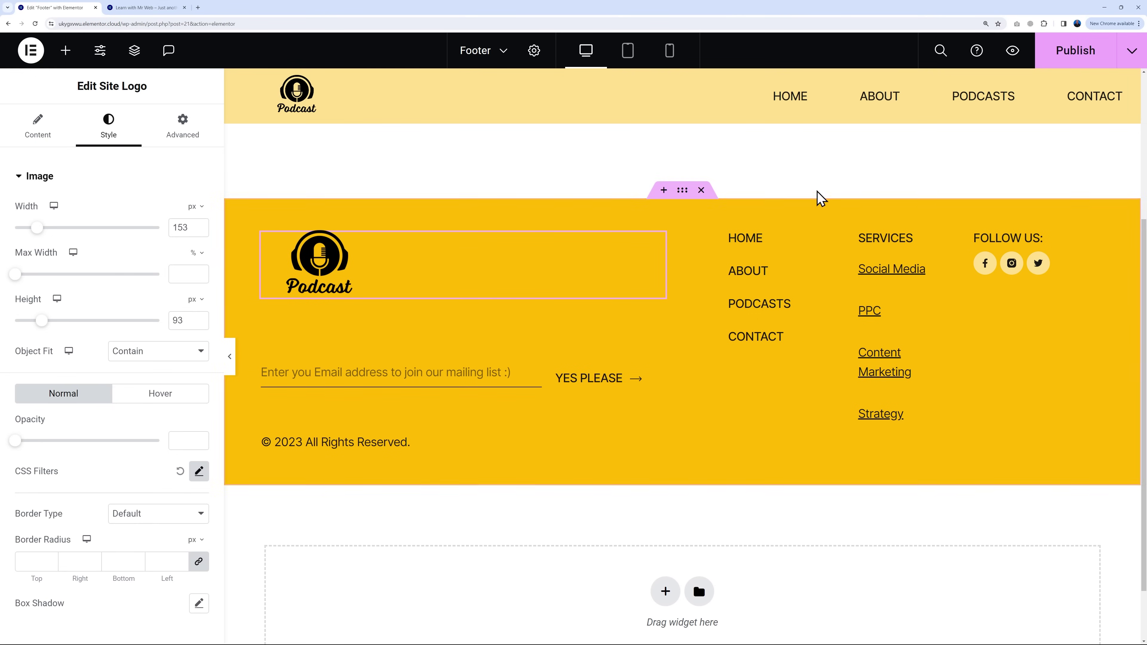
left_click(782, 244)
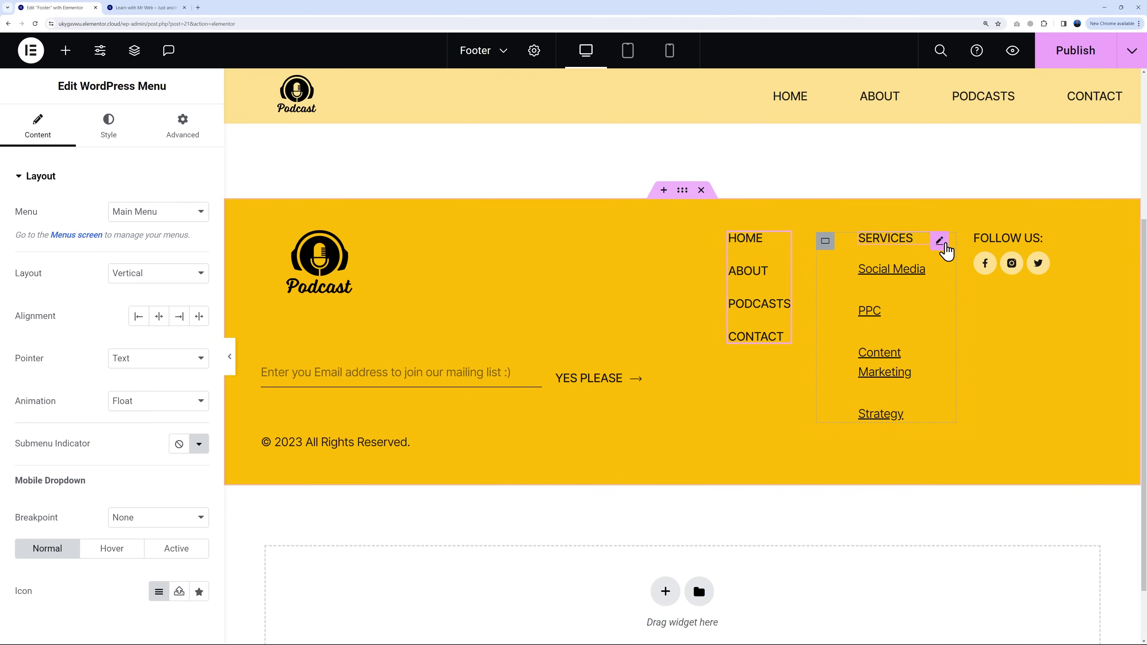
left_click(941, 248)
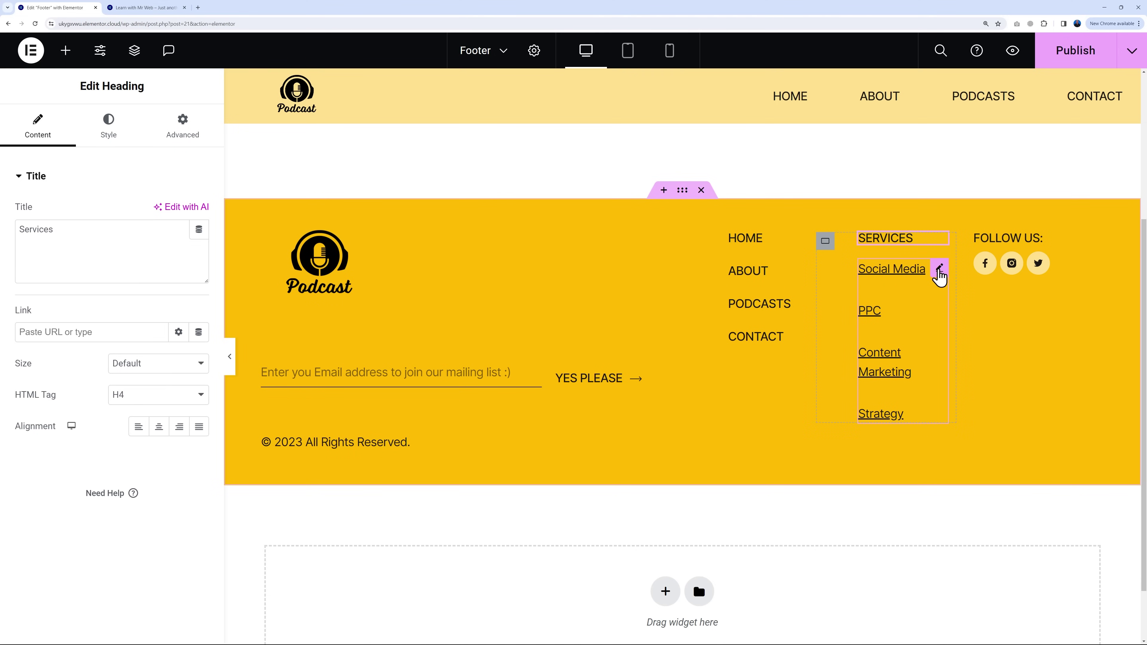
Step: Open the SERVICES icon list widget and expand, then collapse, its Social Media item
left_click(940, 269)
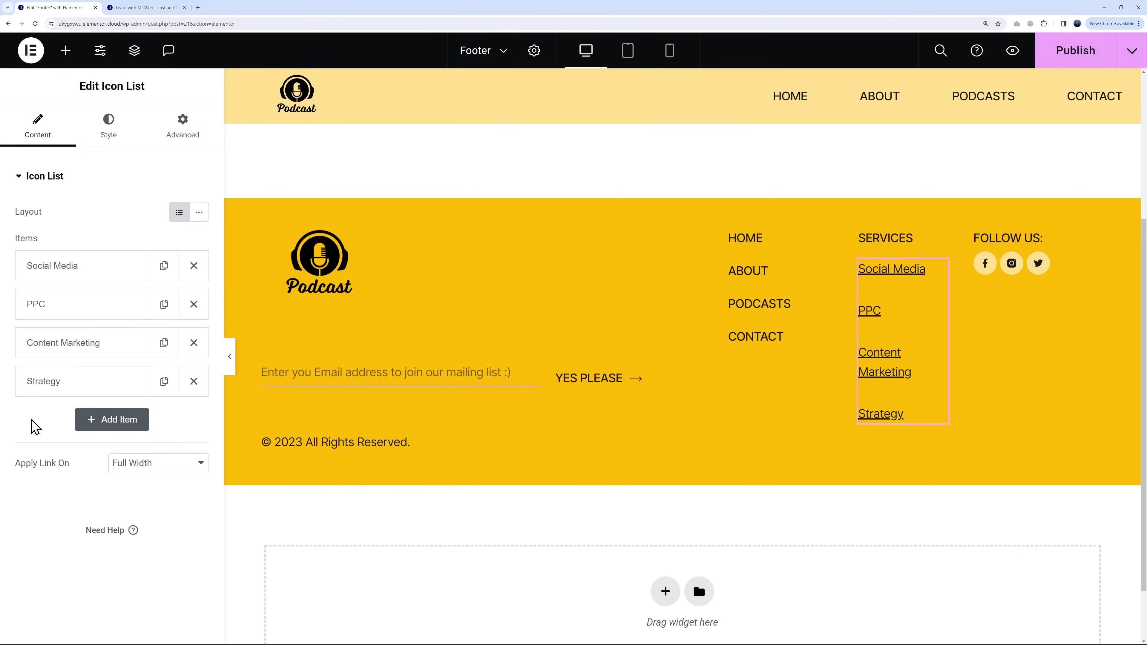
left_click(76, 272)
left_click_drag(30, 320, 93, 320)
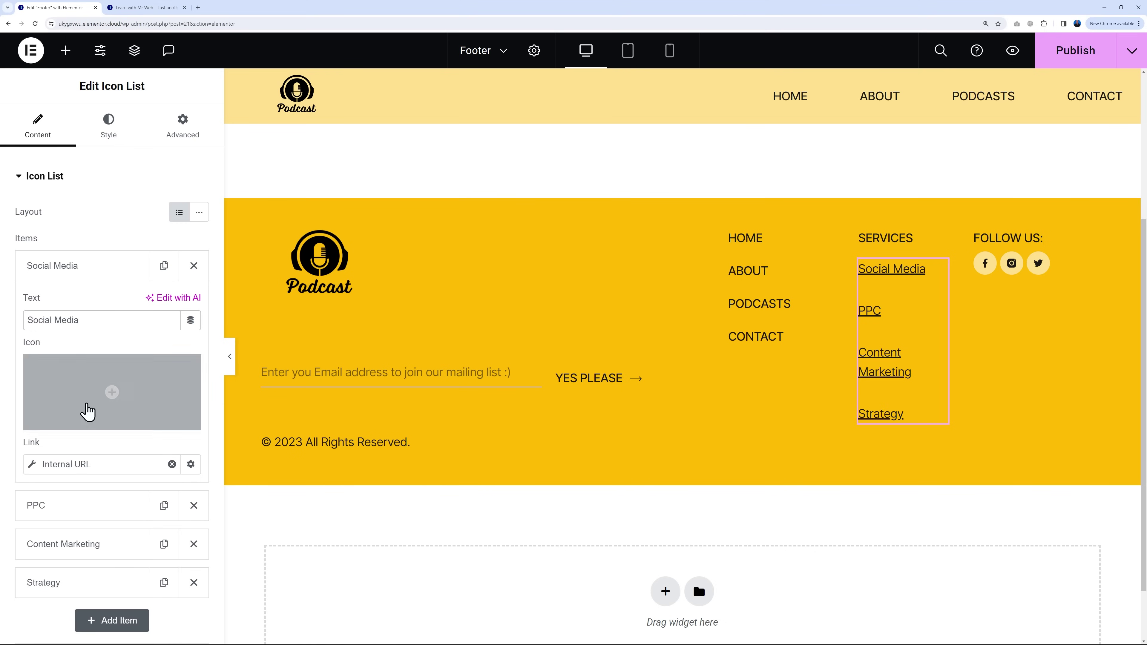
left_click(70, 271)
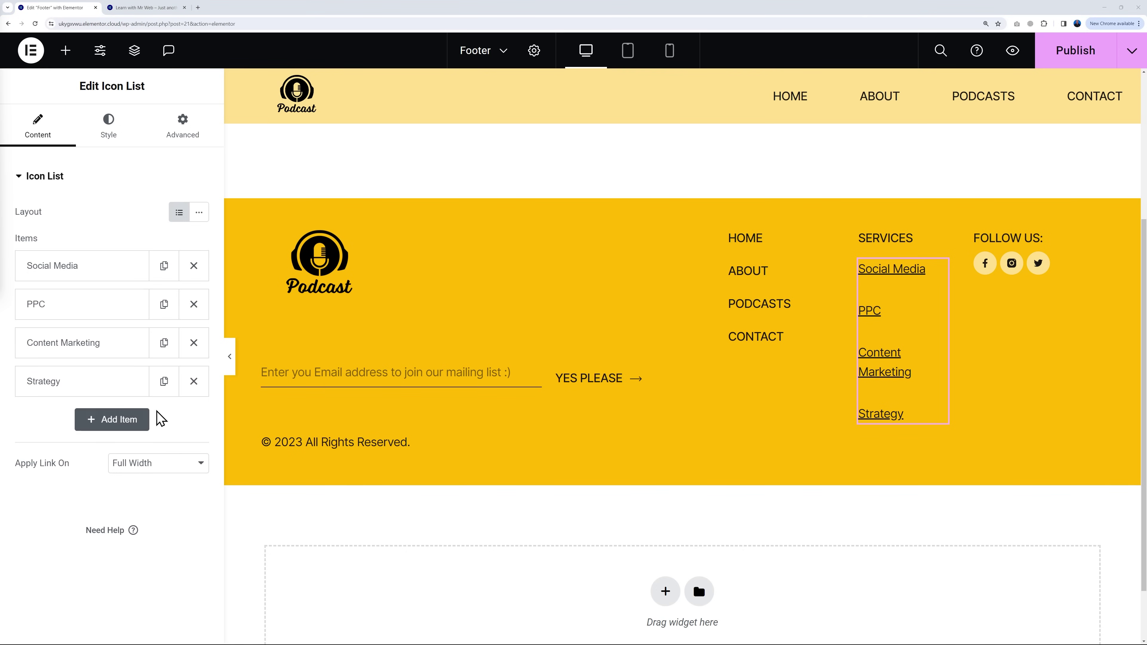
Step: Add a new services list item labelled Podcast #1 and remove its checkmark icon
left_click(128, 430)
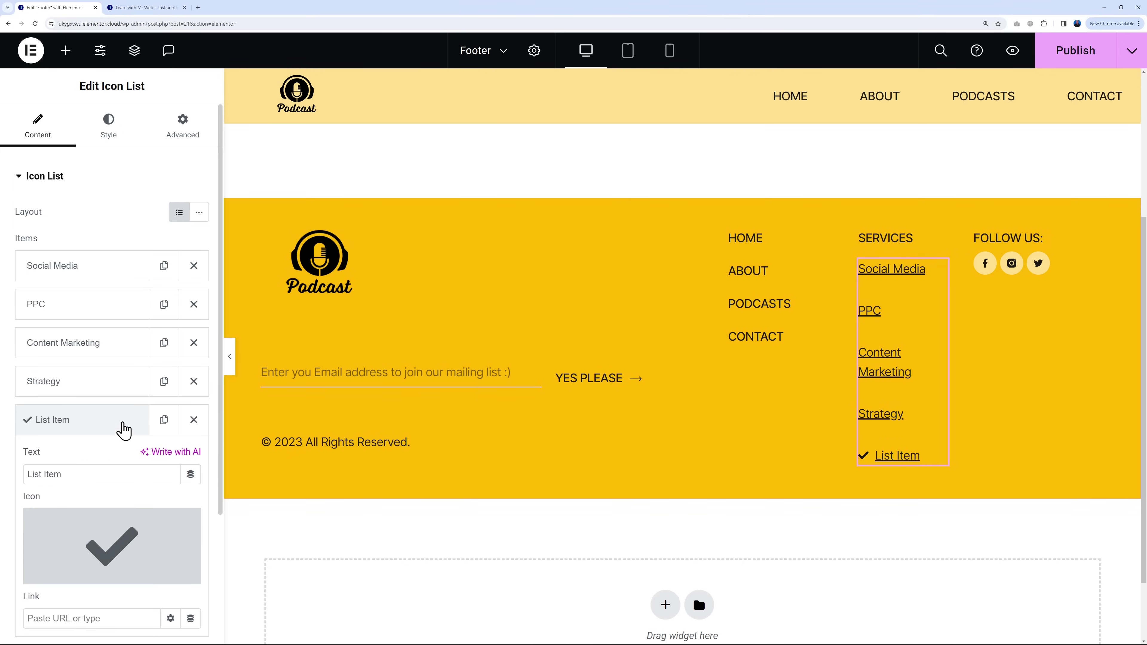
triple_click(125, 477)
type("Podcast #1")
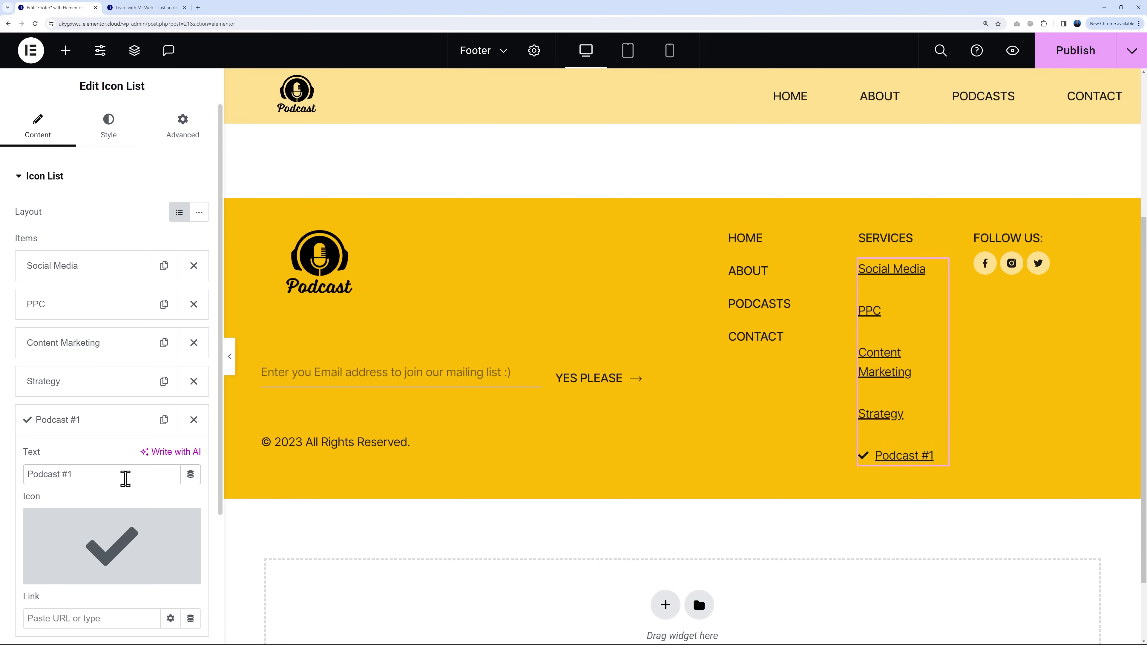
scroll(126, 479, "down", 3)
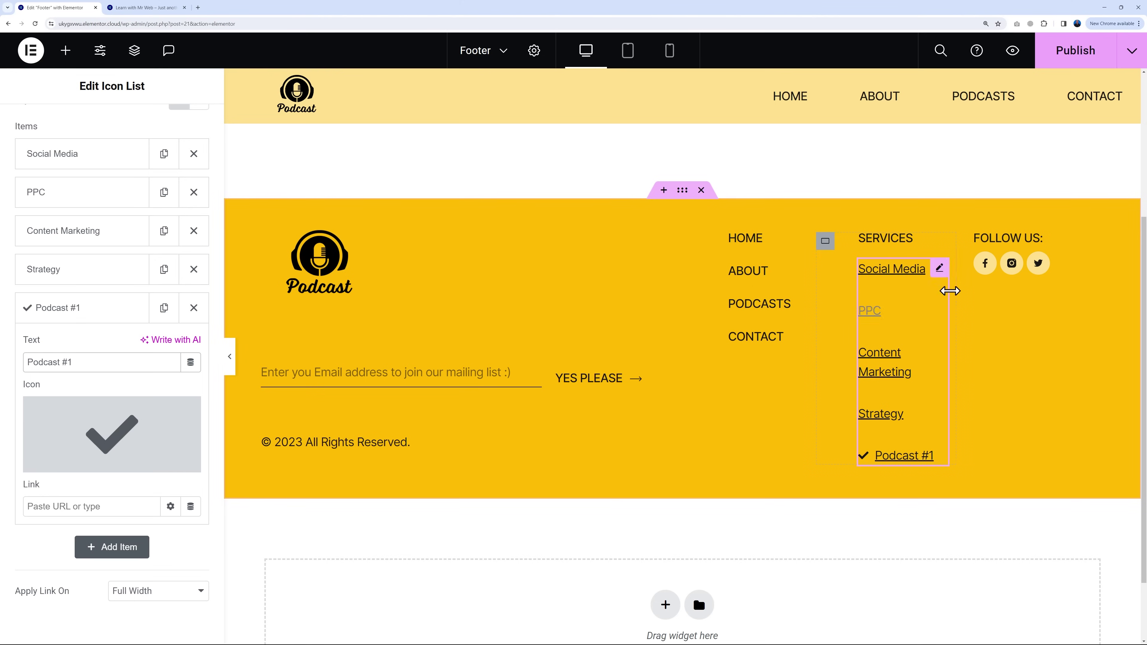
mouse_move(184, 421)
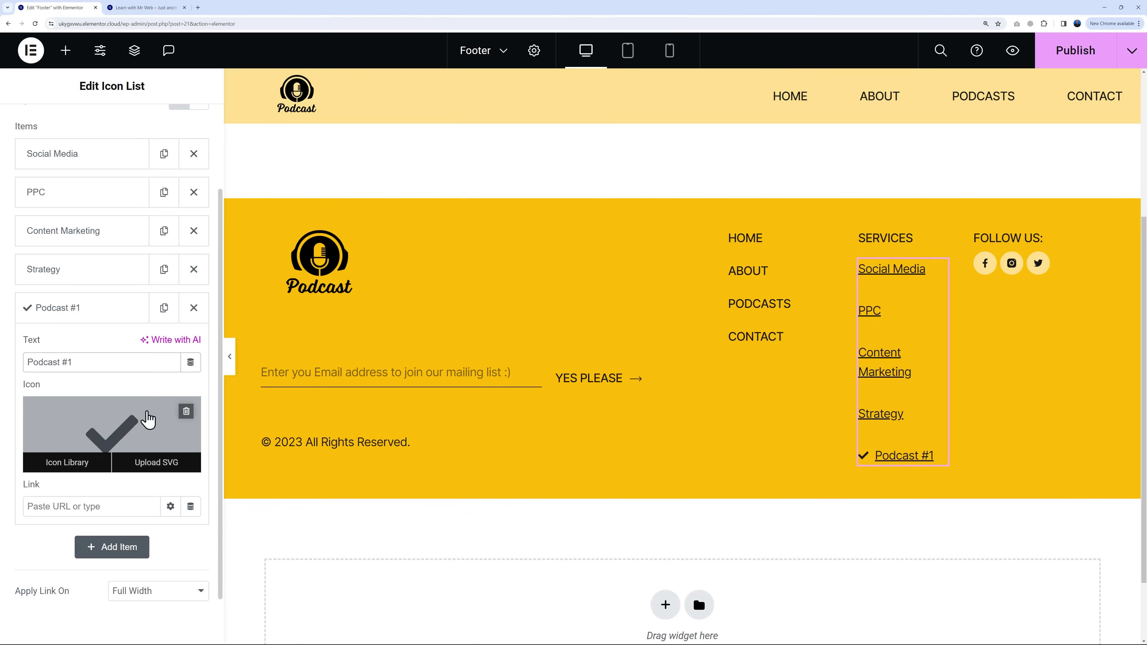
left_click(185, 419)
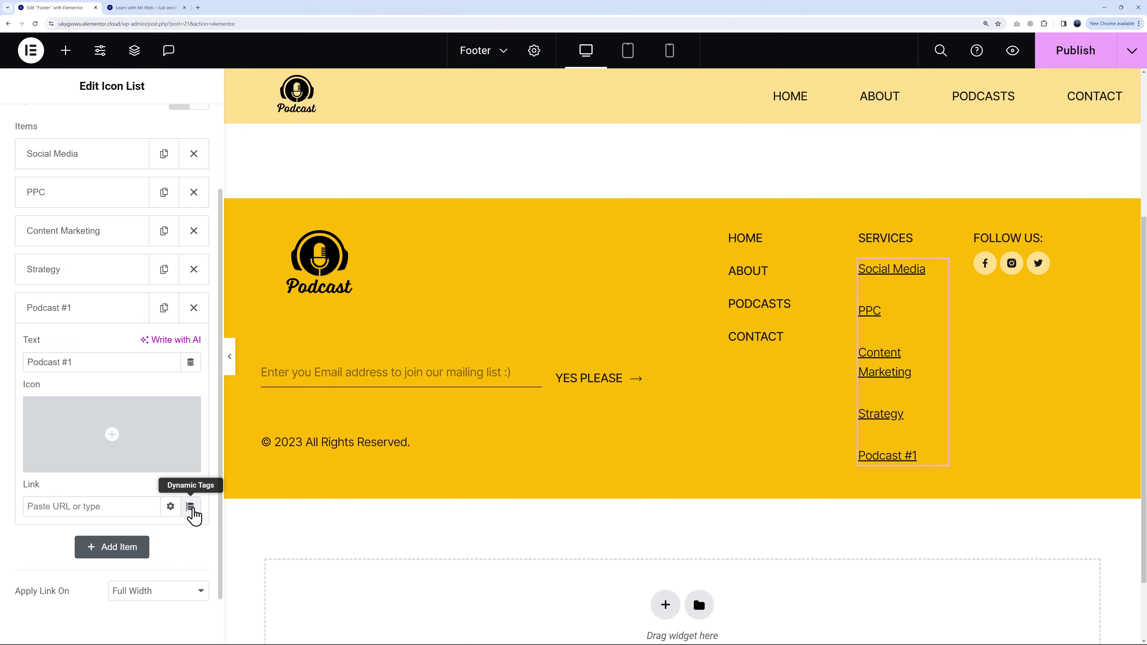
Step: Link Podcast #1 dynamically to site Content, choosing the Podcast #1 post as target
left_click(190, 506)
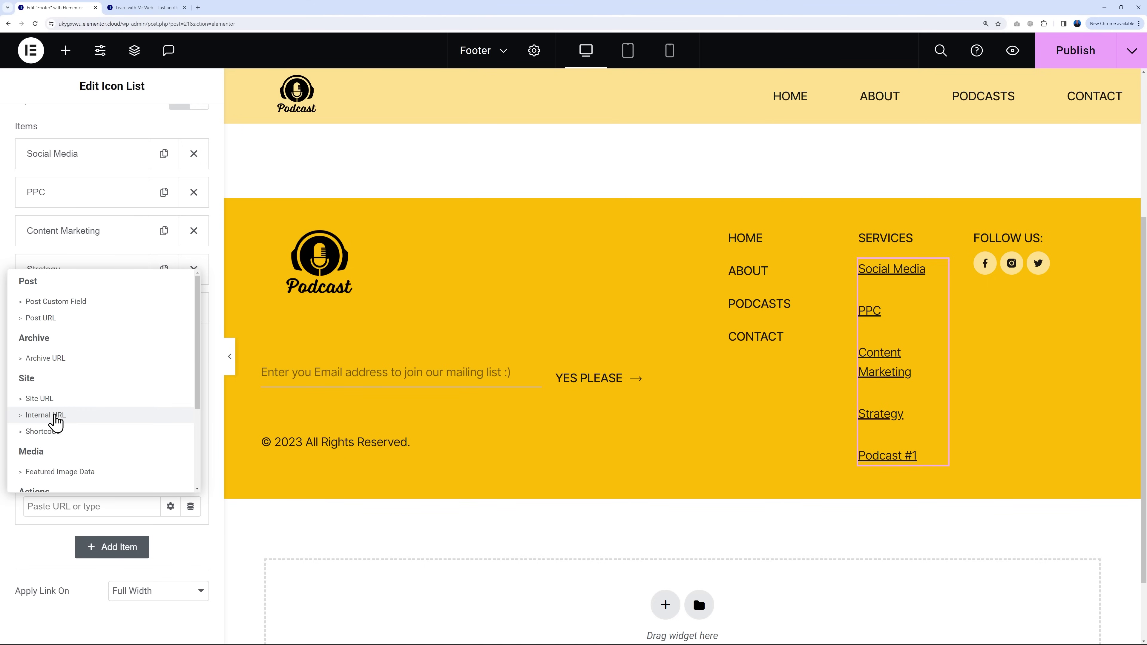
left_click(54, 416)
left_click(68, 505)
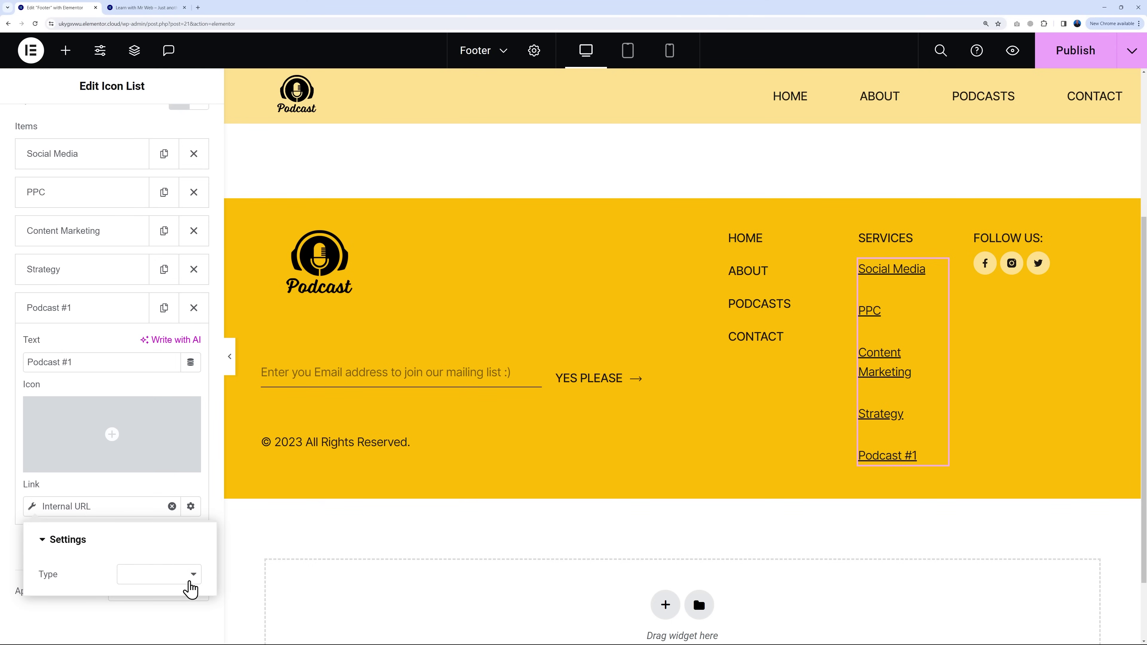
left_click(188, 582)
left_click(186, 587)
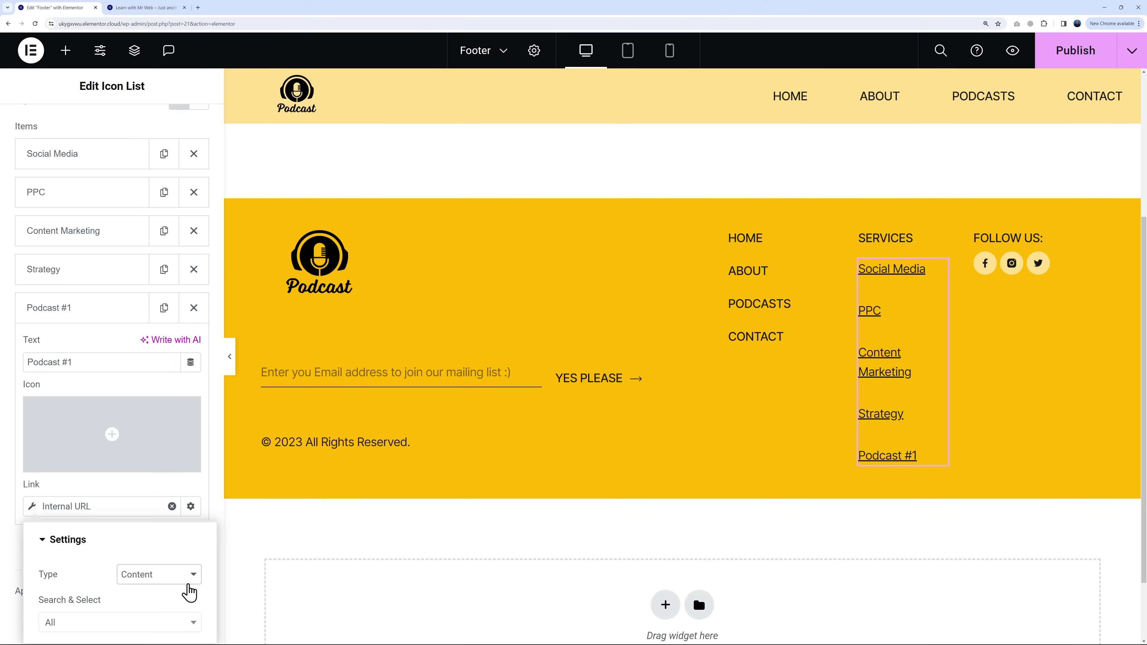
left_click(187, 622)
type("podc")
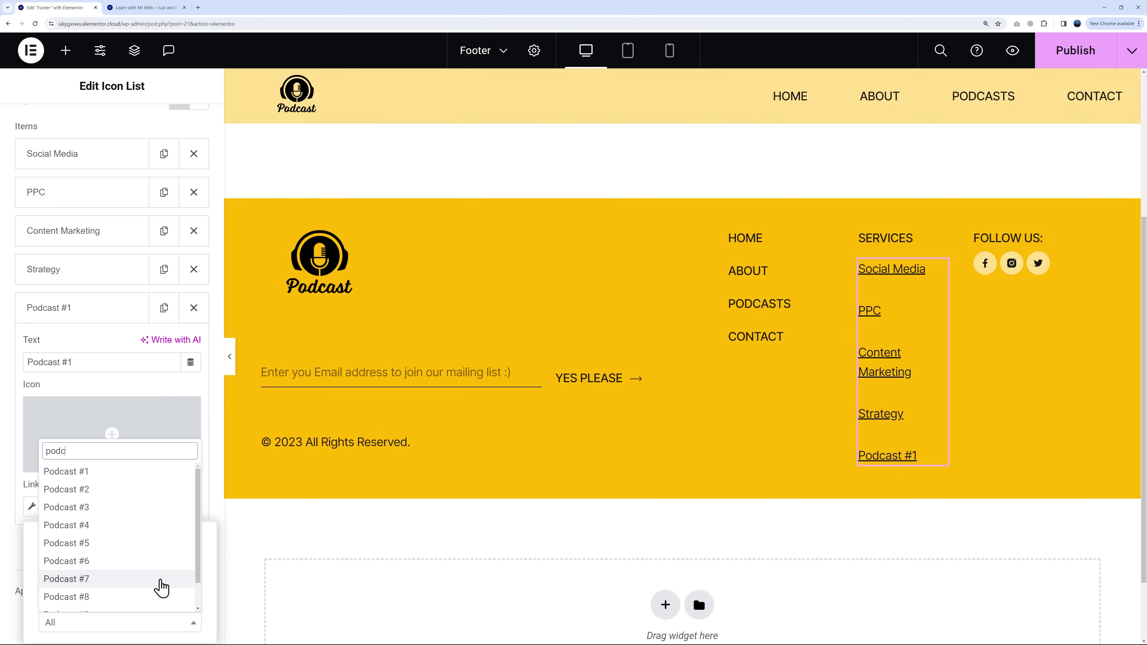
left_click(79, 475)
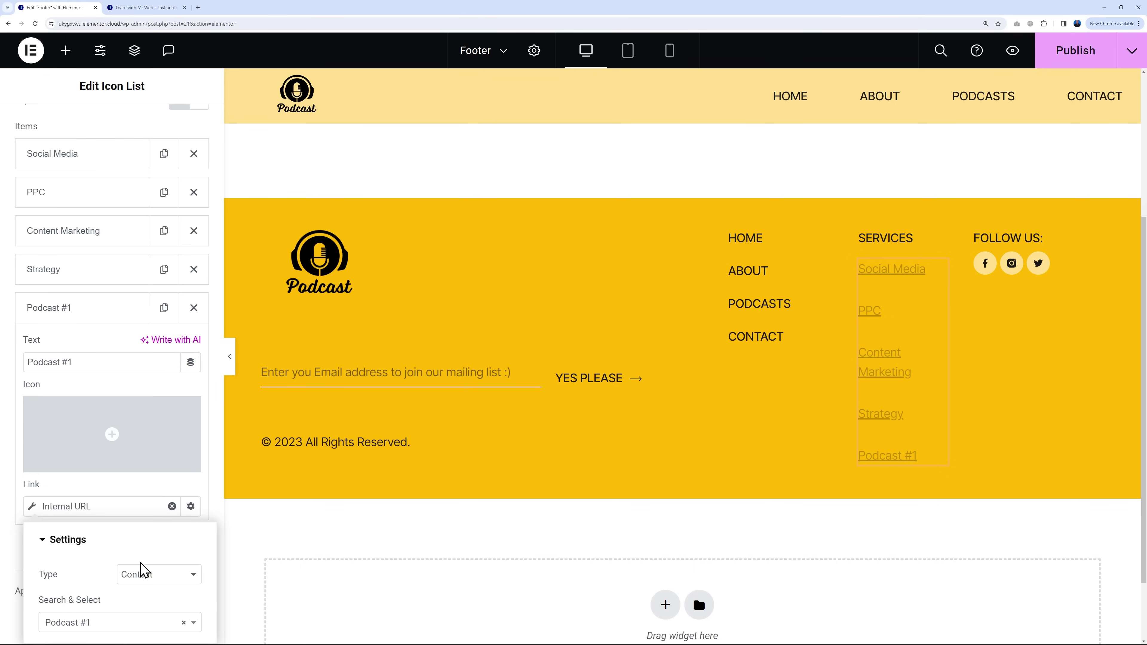
left_click(20, 557)
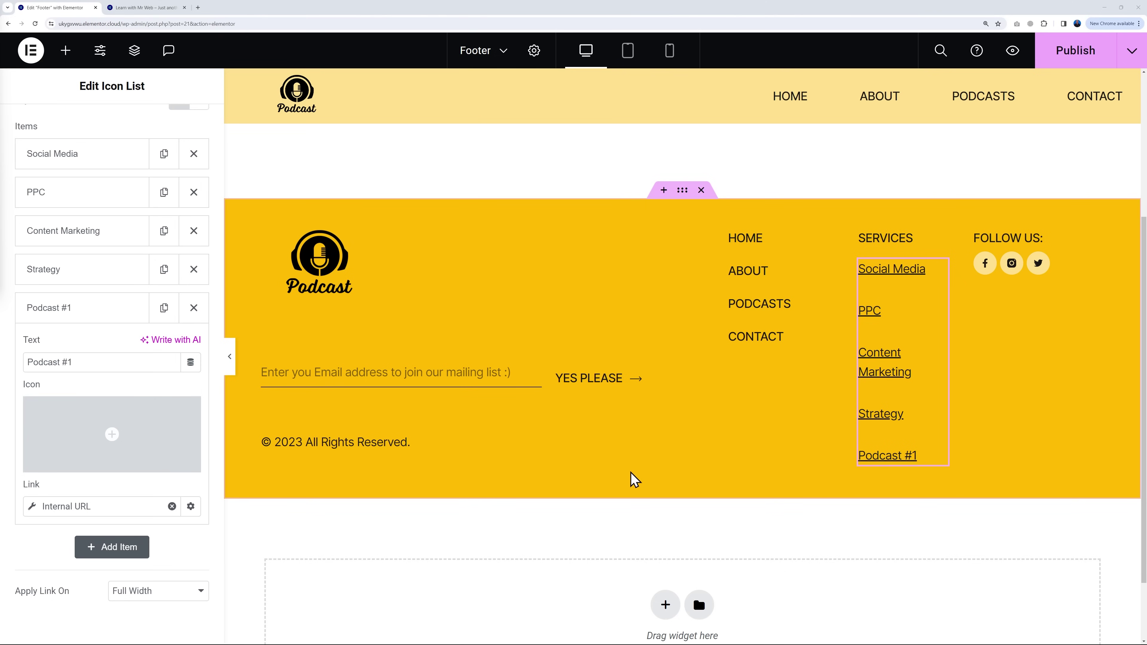
Step: Inspect the Follow Us social icons, expanding and collapsing the Facebook item
left_click(1044, 266)
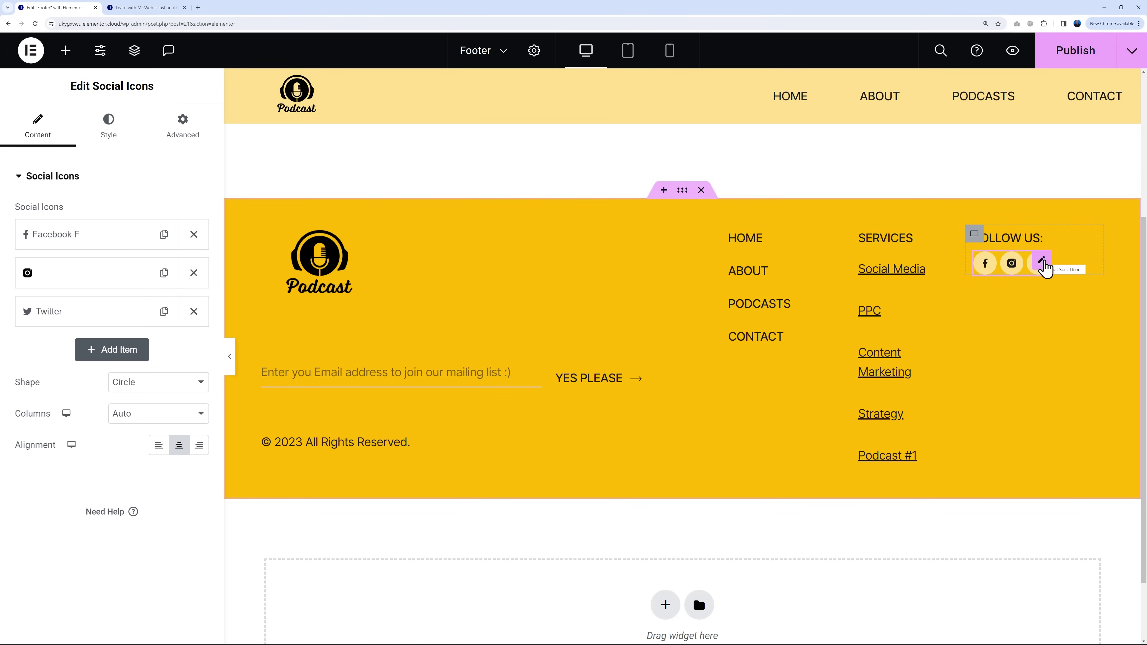
left_click(113, 237)
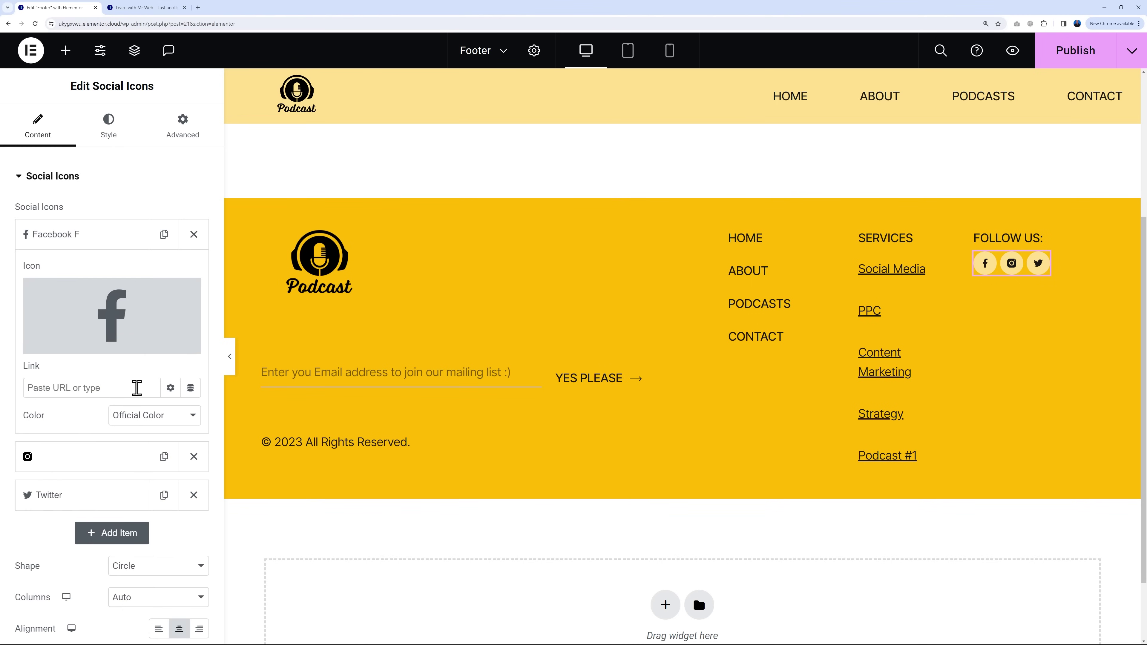
left_click(74, 244)
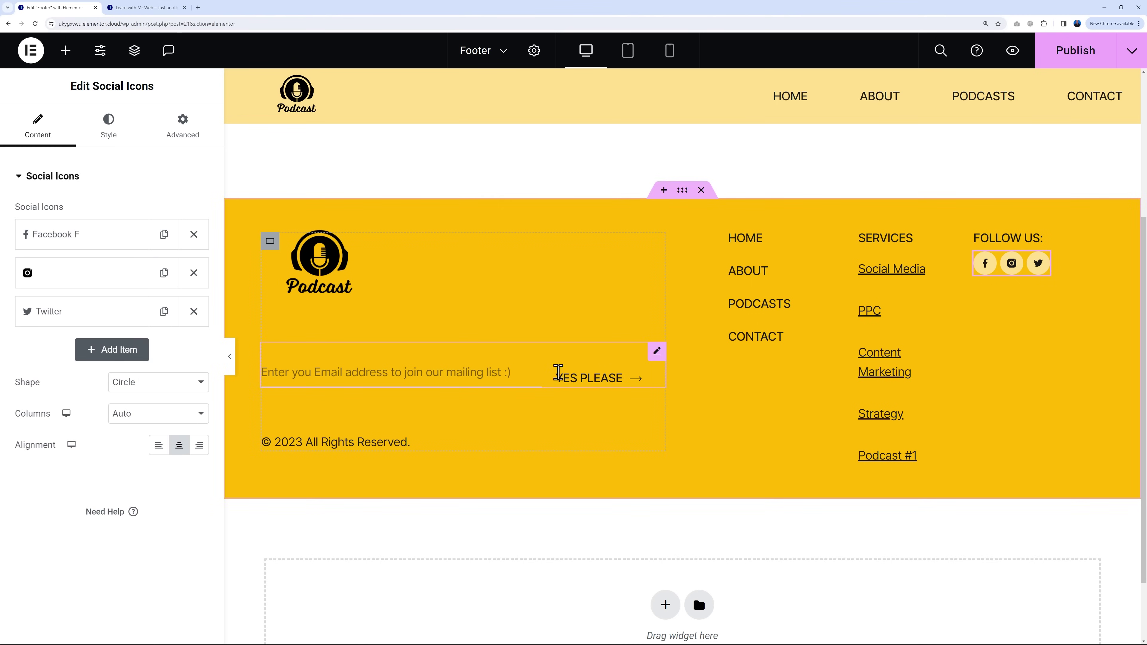
Step: Delete the mailing list form from the footer, publish, and switch to the live site tab
left_click(658, 353)
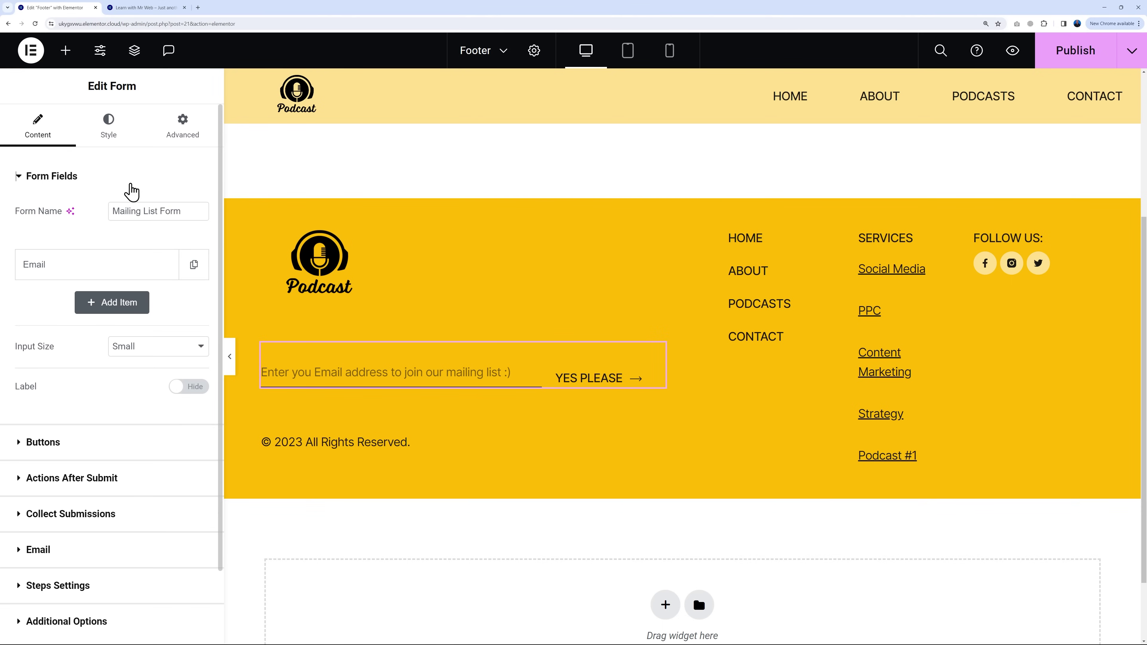
scroll(161, 402, "down", 3)
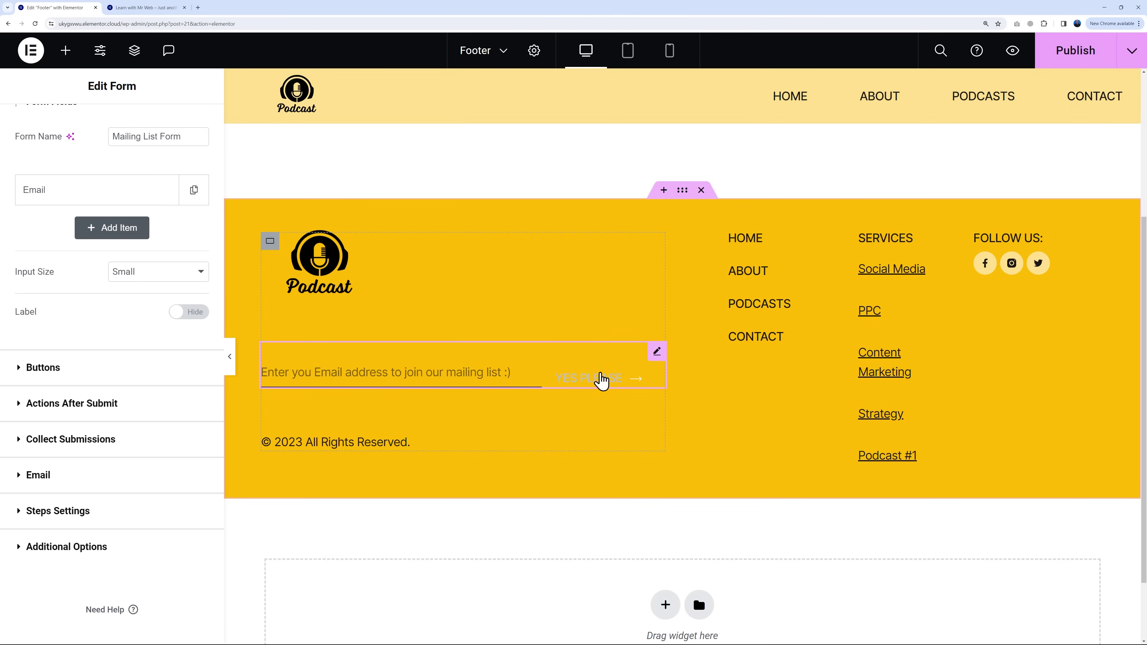
right_click(651, 360)
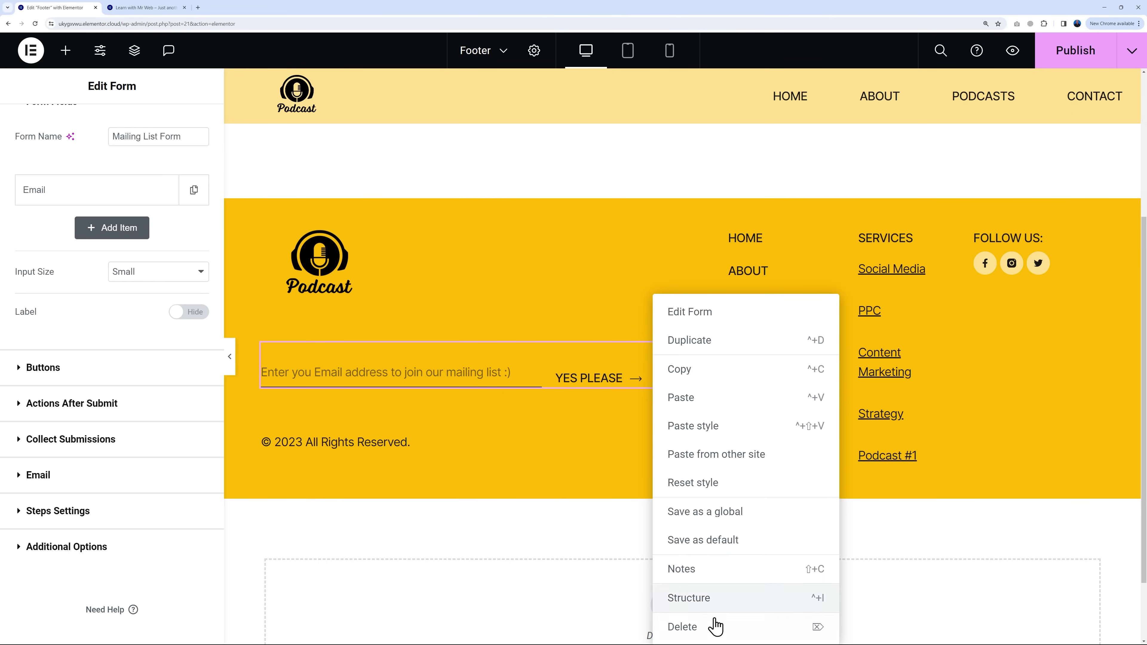
left_click(714, 626)
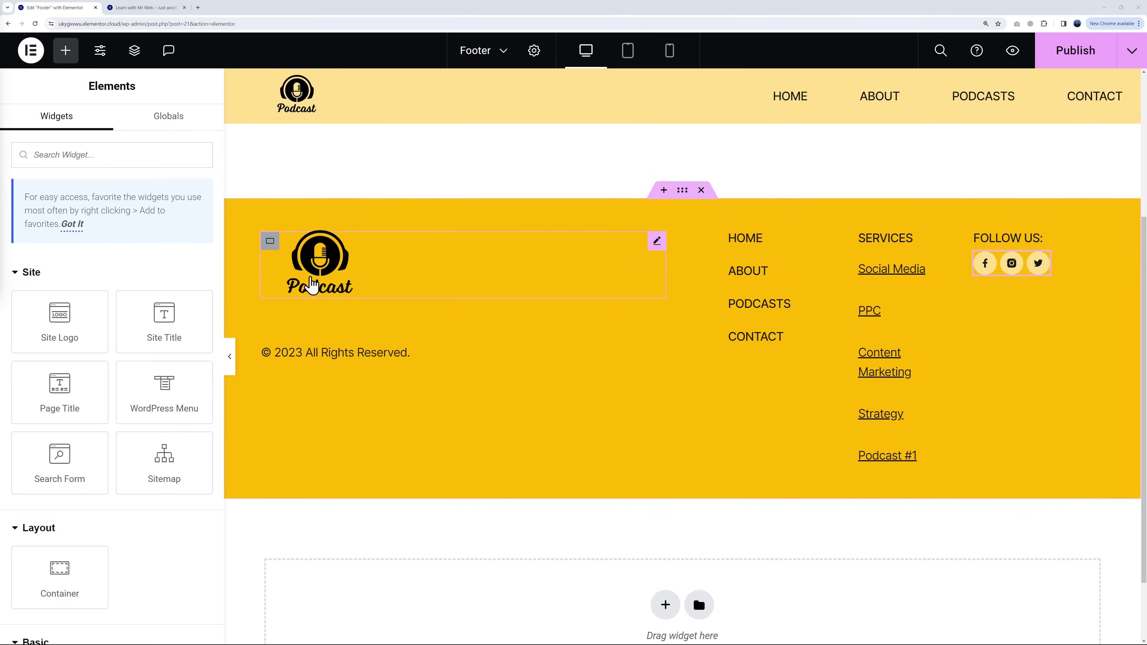
left_click(1086, 54)
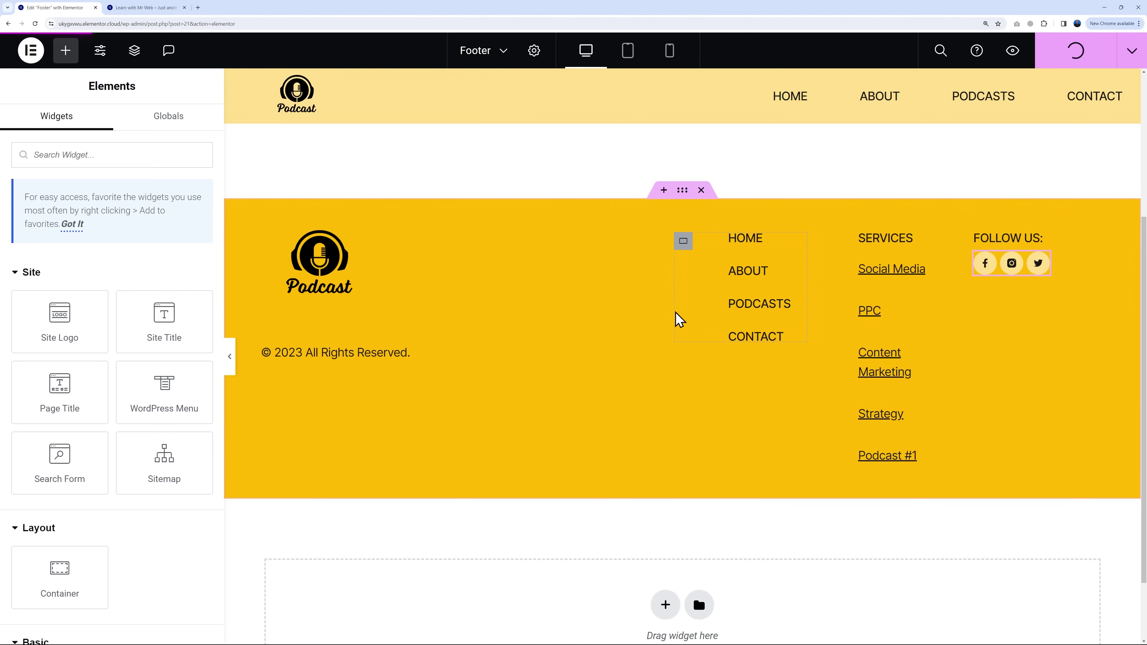
left_click(166, 9)
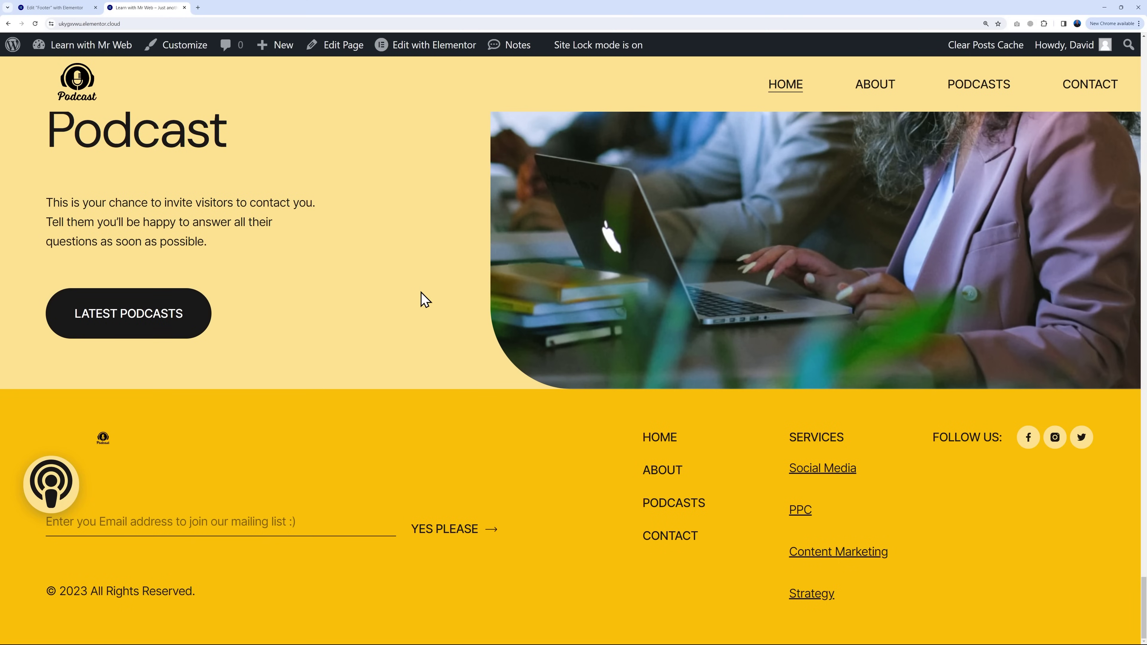
Step: Reload the live site to check the updated footer
left_click(35, 24)
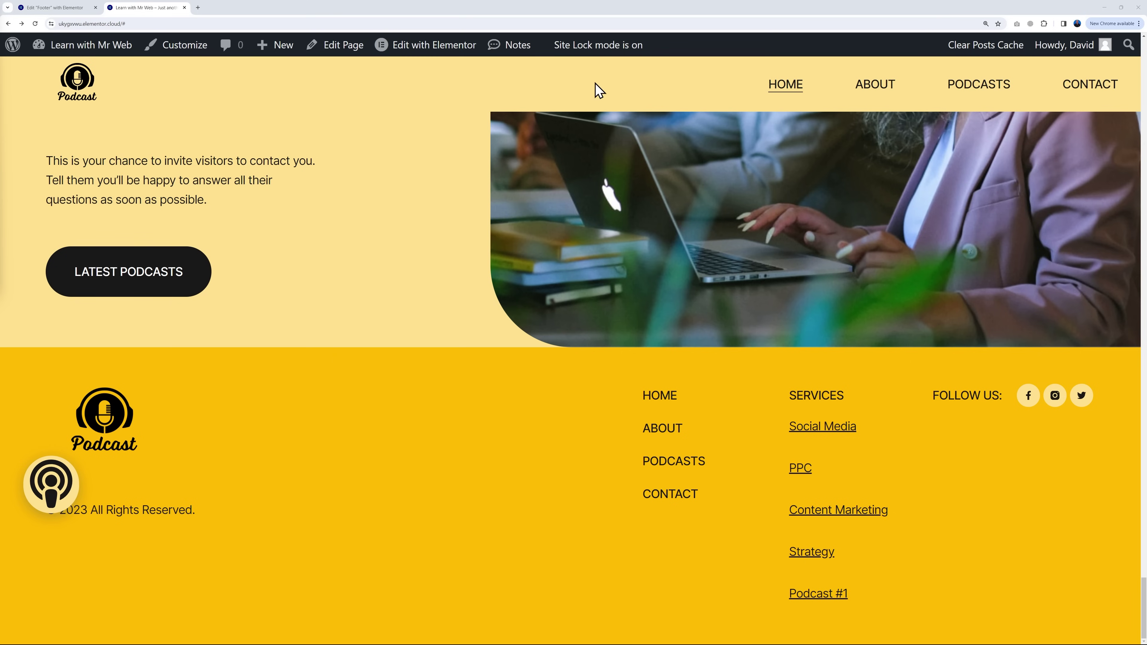
Step: Open the WordPress Dashboard and follow the 'Site Lock mode is on' notice to its settings
mouse_move(120, 50)
left_click(73, 71)
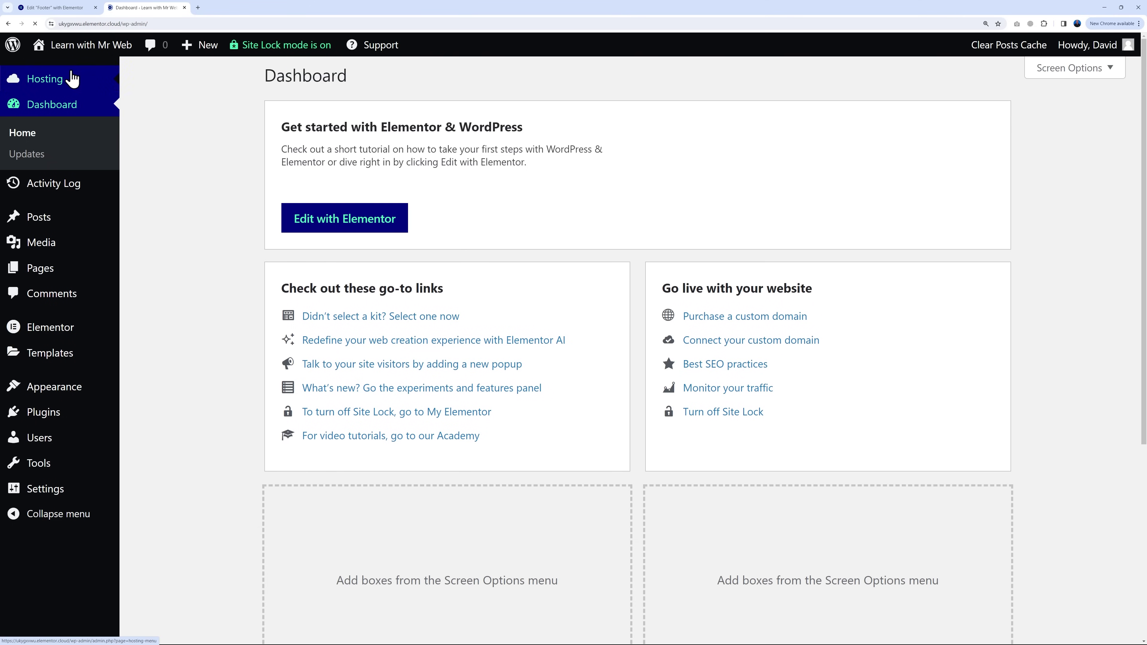
left_click(294, 45)
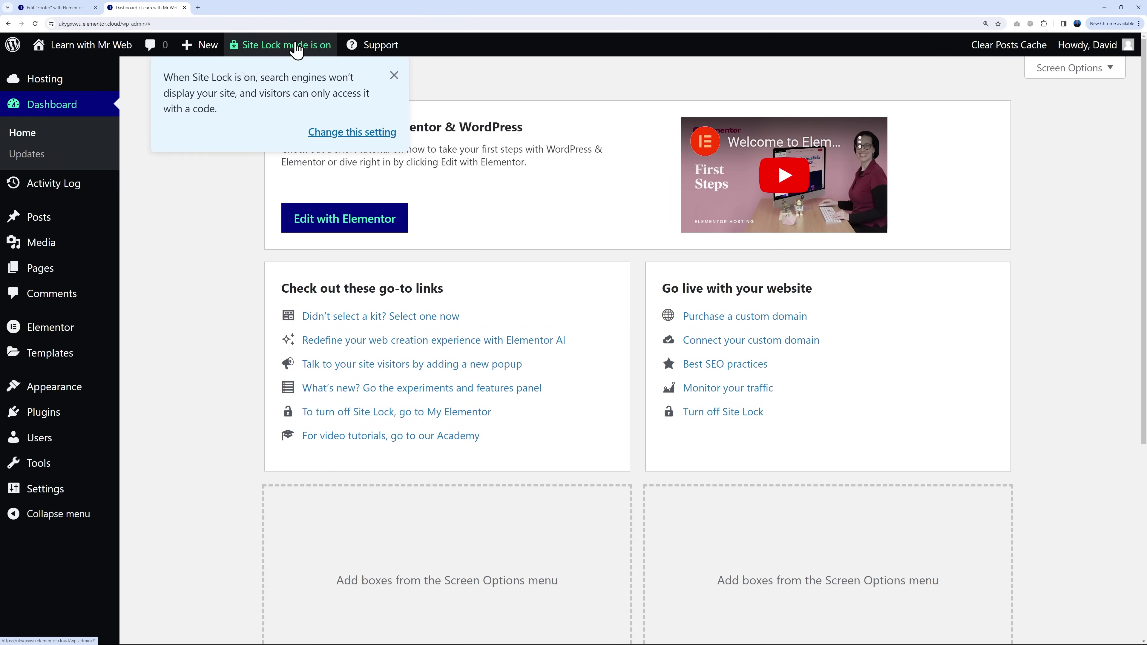
left_click(352, 132)
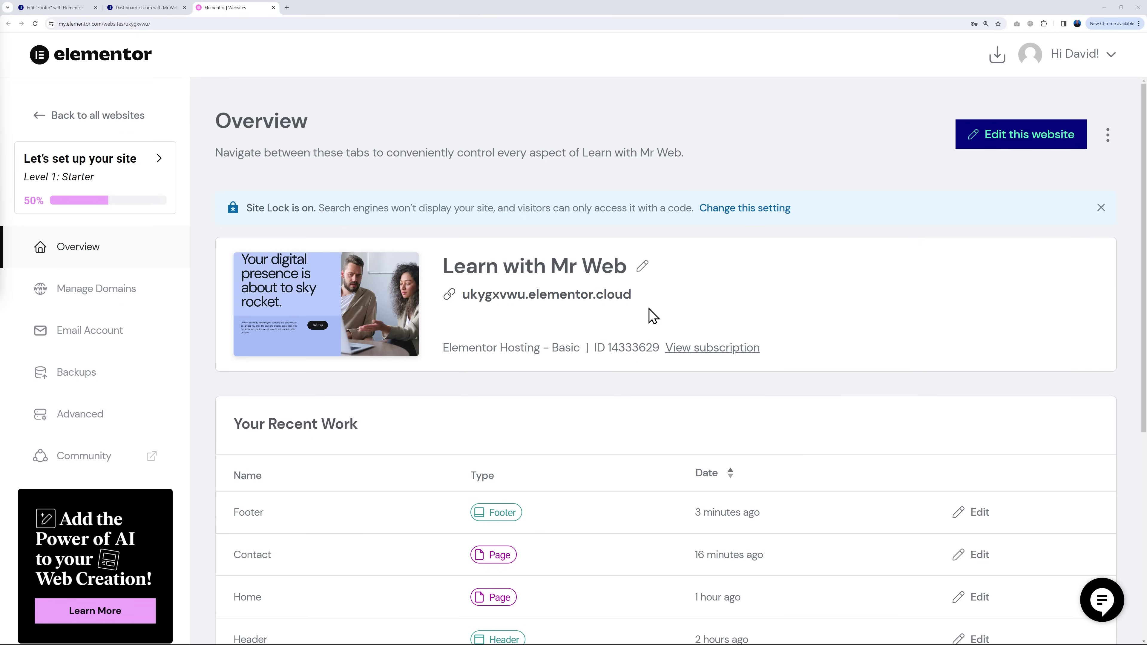
Step: After glancing at the domain settings, toggle Site Lock off and confirm Unlock Site
left_click(97, 292)
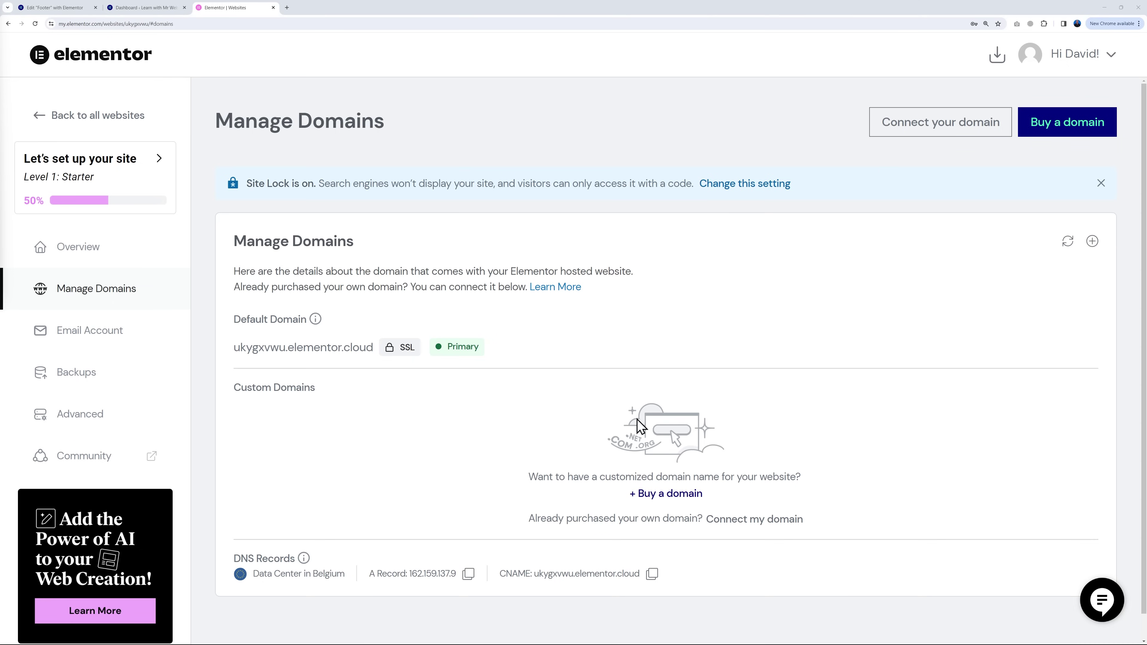
left_click(90, 255)
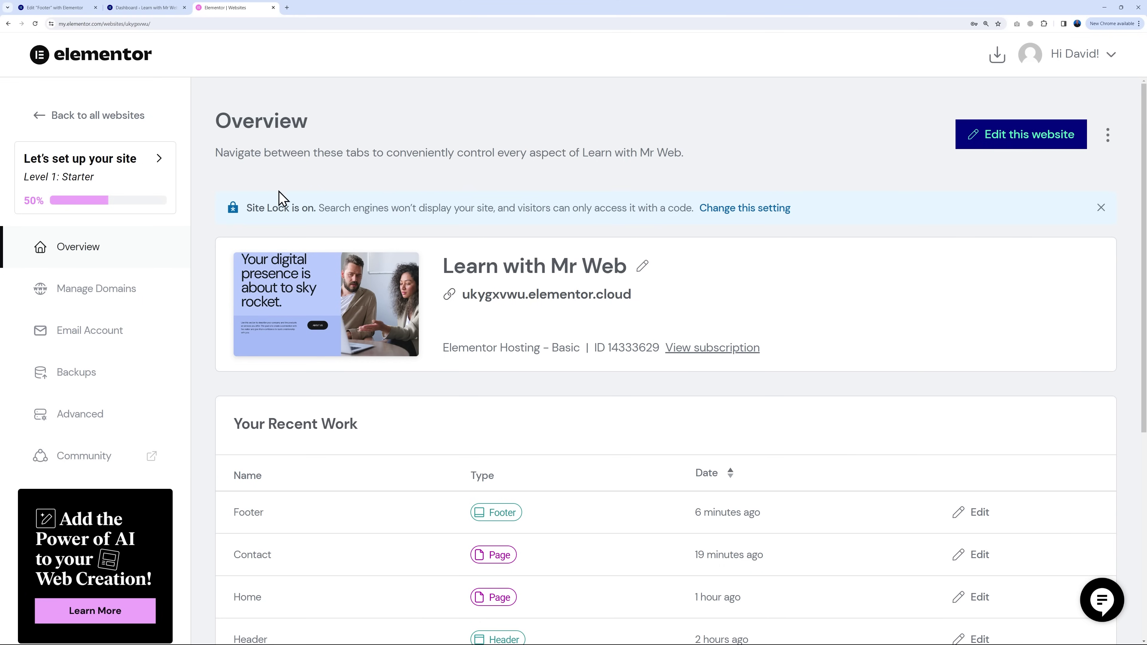
left_click(759, 207)
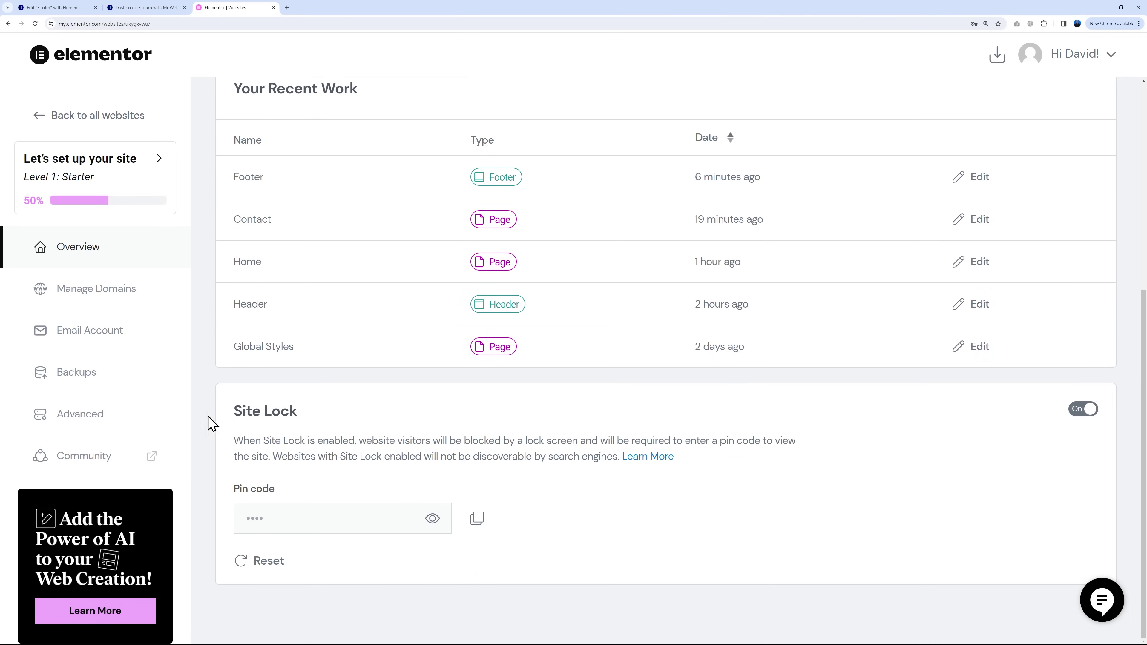
left_click(1089, 409)
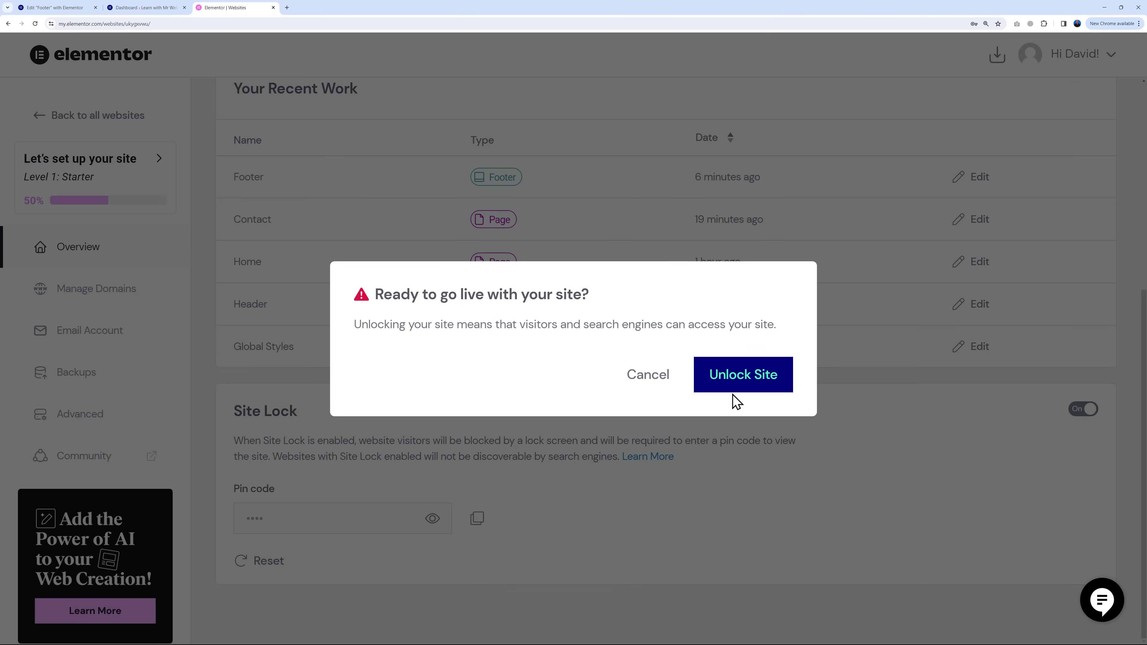
left_click(742, 385)
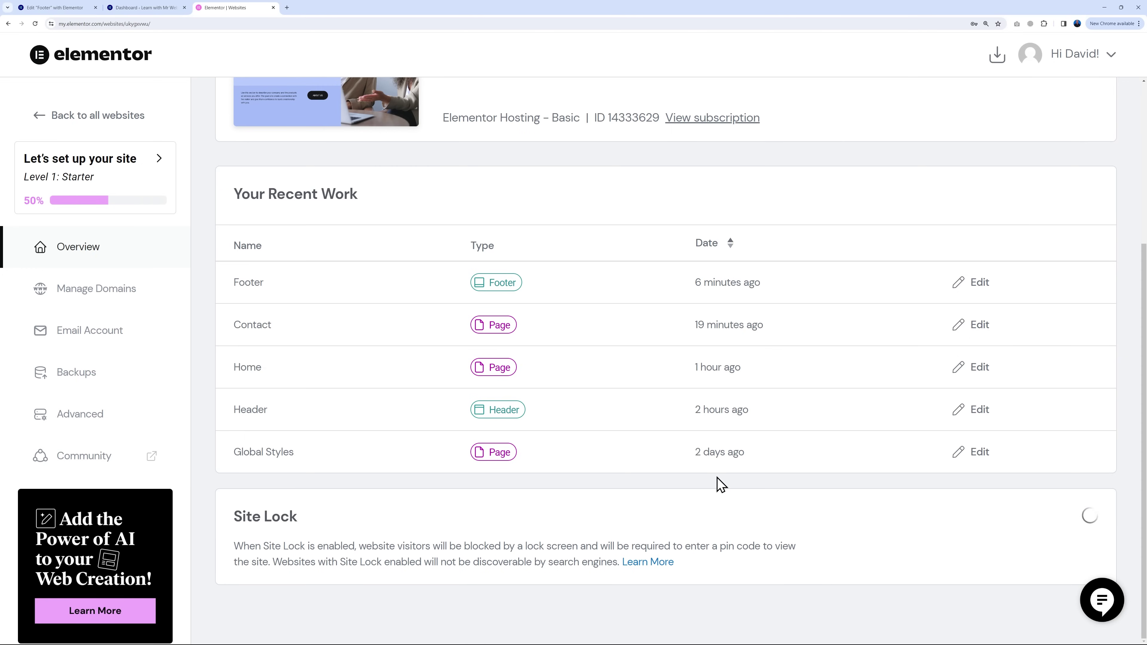